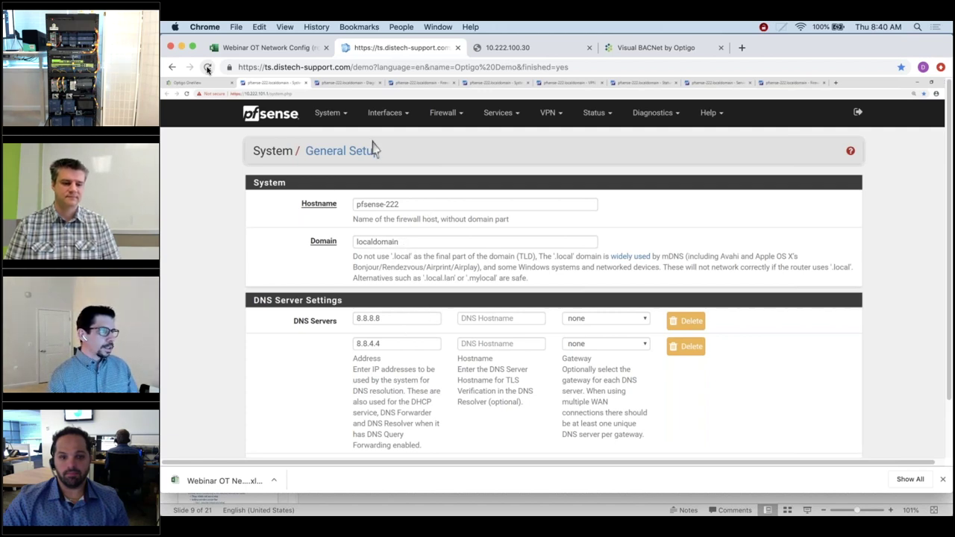
# - Review the hostname, domain and both DNS server addresses on the General Setup page
pyautogui.click(409, 207)
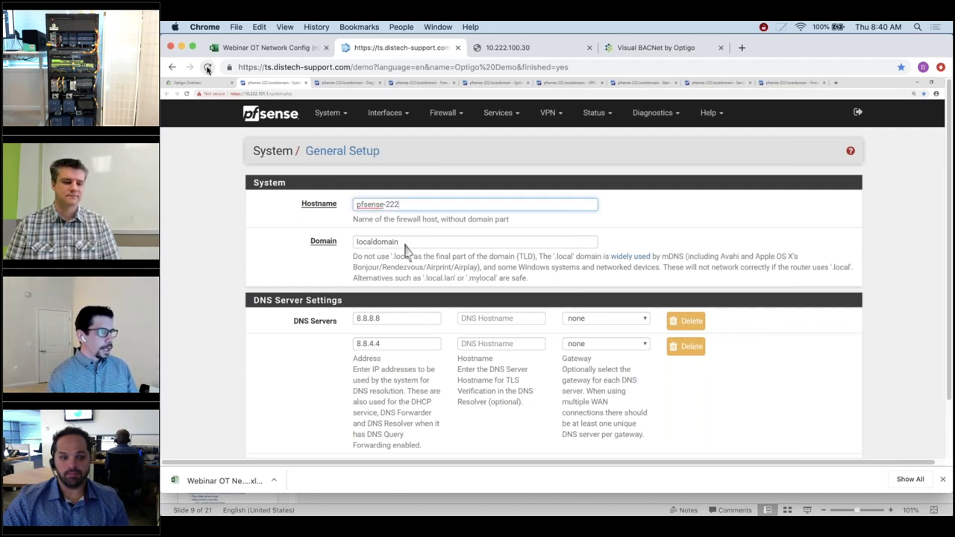
pyautogui.click(409, 246)
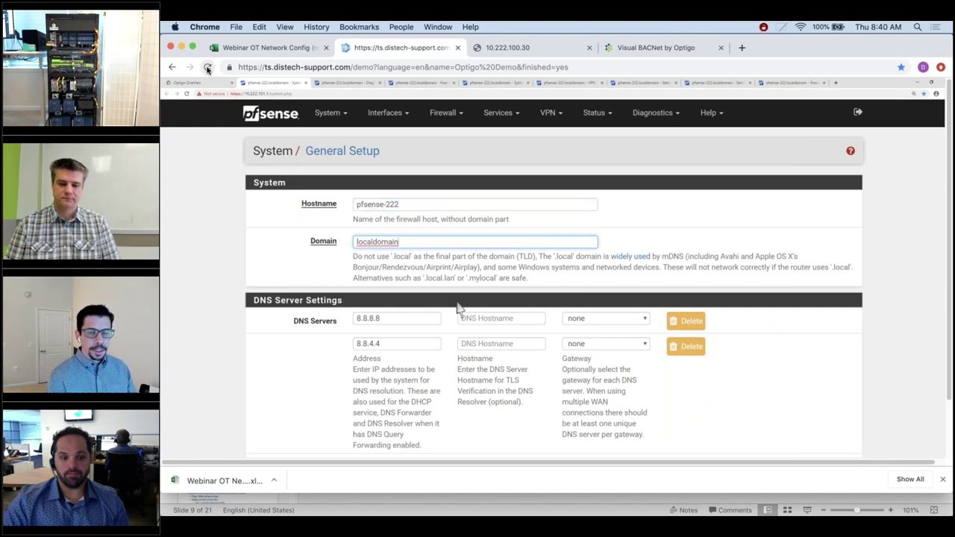
pyautogui.click(395, 320)
pyautogui.click(400, 346)
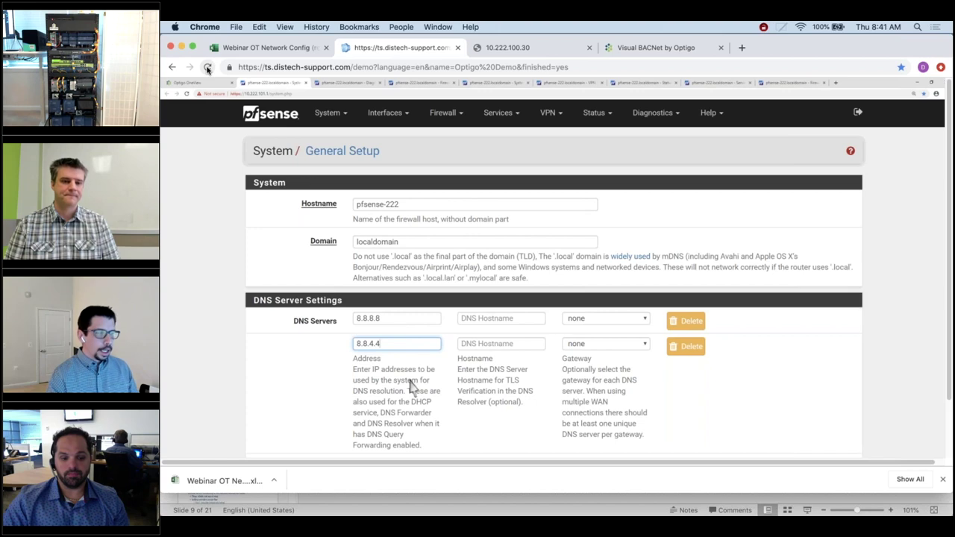
# - Open the LAN interface configuration, followed by the WAN interface configuration, to view its settings
pyautogui.click(385, 113)
pyautogui.click(376, 195)
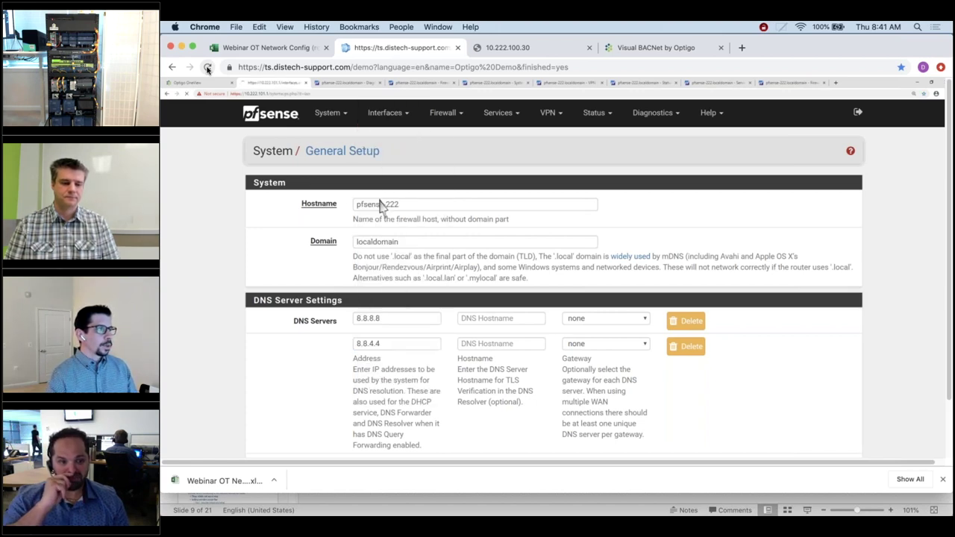
pyautogui.click(385, 113)
pyautogui.click(379, 180)
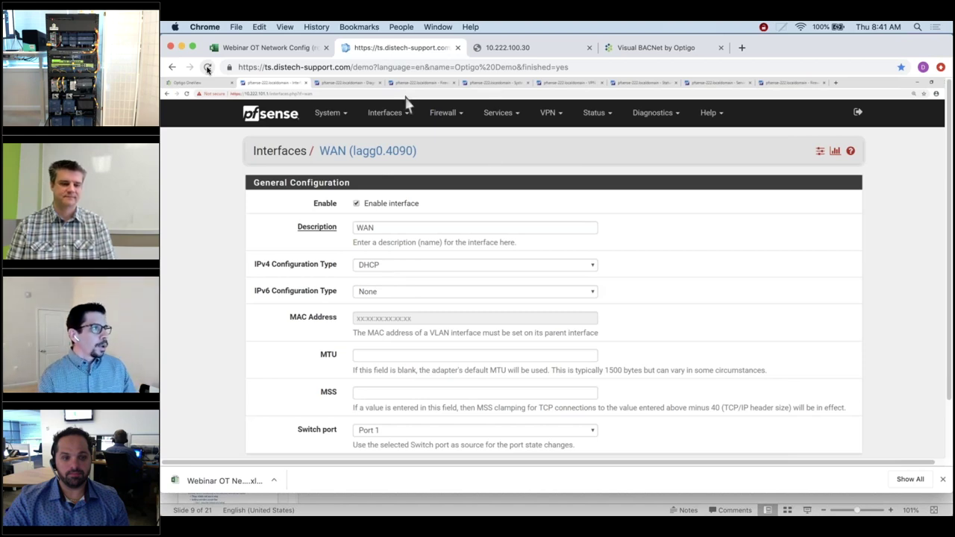
# - Open the interface assignments and show the list of VLAN interfaces
pyautogui.click(362, 83)
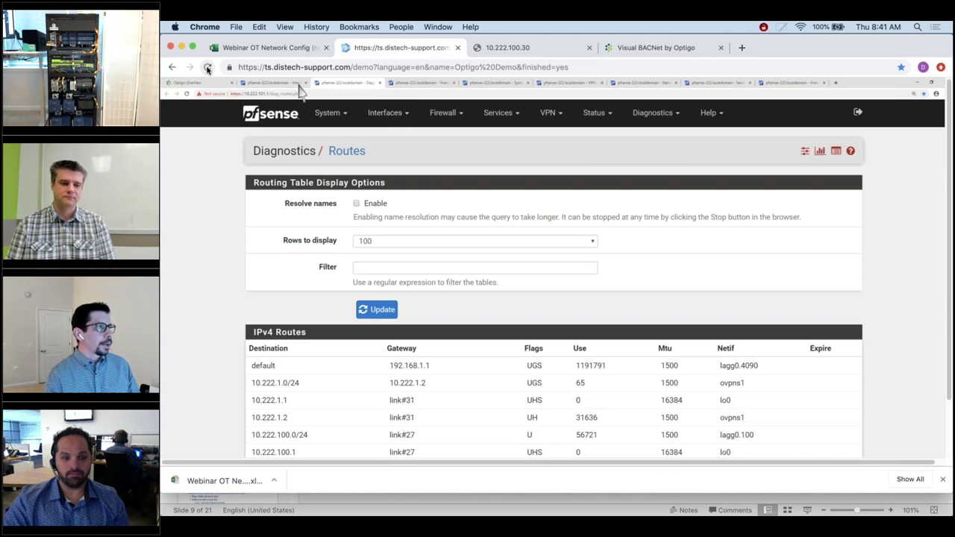
pyautogui.click(299, 84)
pyautogui.click(386, 113)
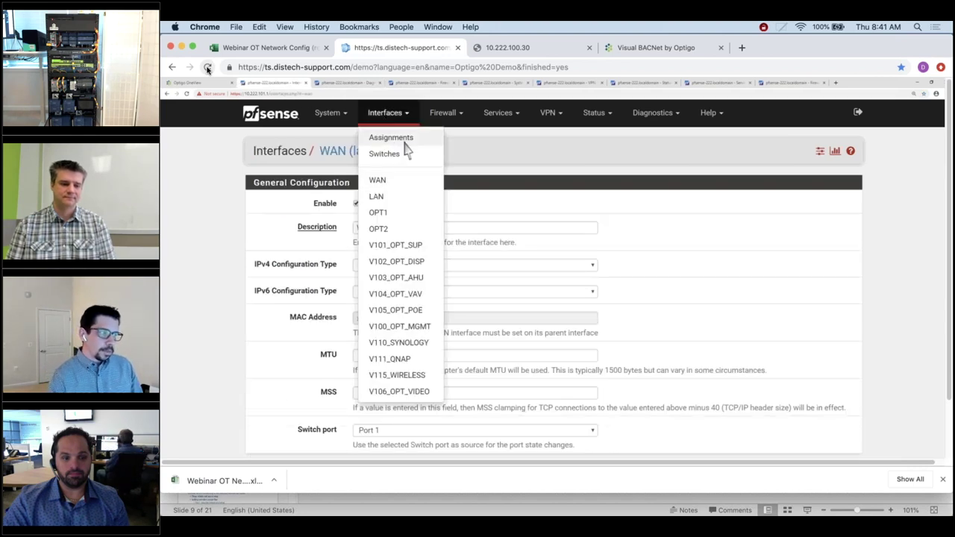
pyautogui.click(405, 141)
pyautogui.click(489, 189)
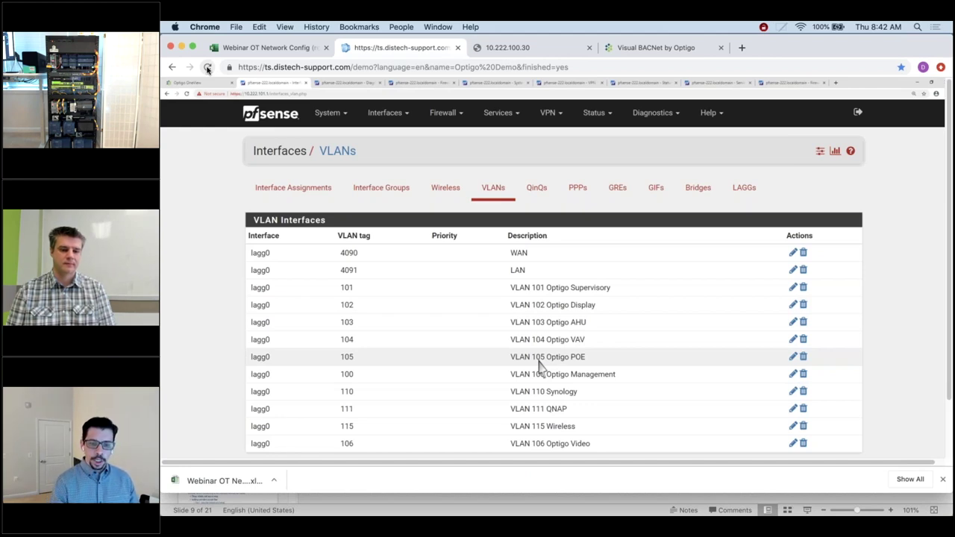
# - Open the DHCP Server settings for V101_OPT_SUP and inspect the VLAN number in its subnet address
pyautogui.click(503, 116)
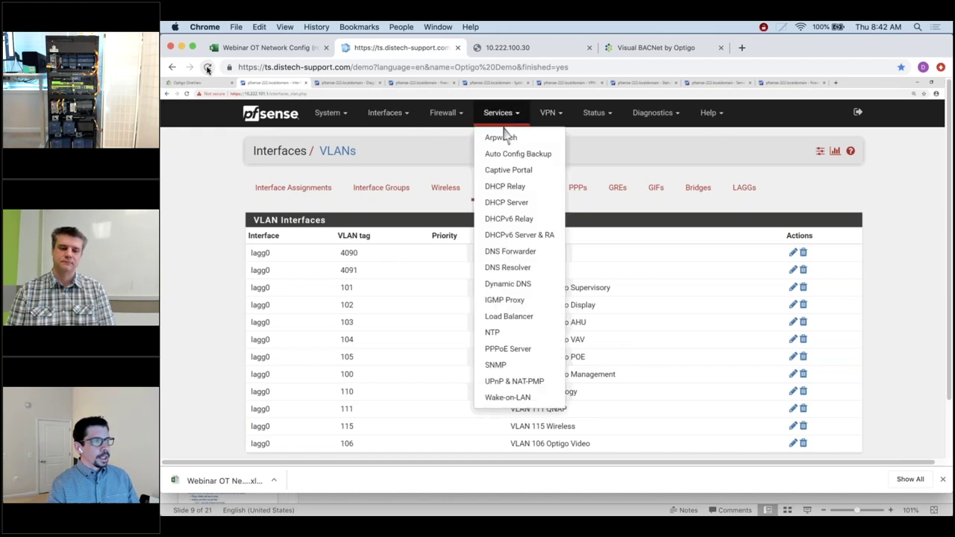
pyautogui.click(521, 207)
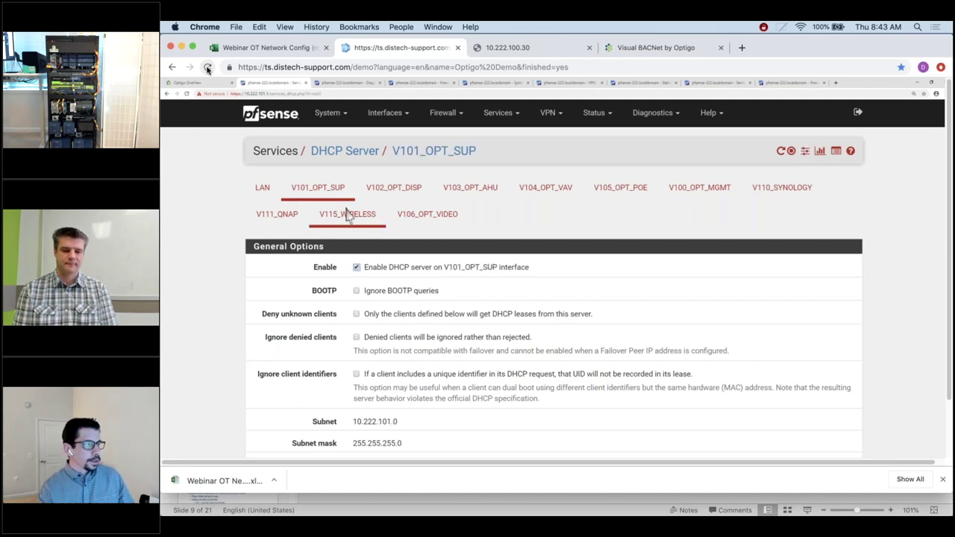
pyautogui.scroll(-2, 416, 329)
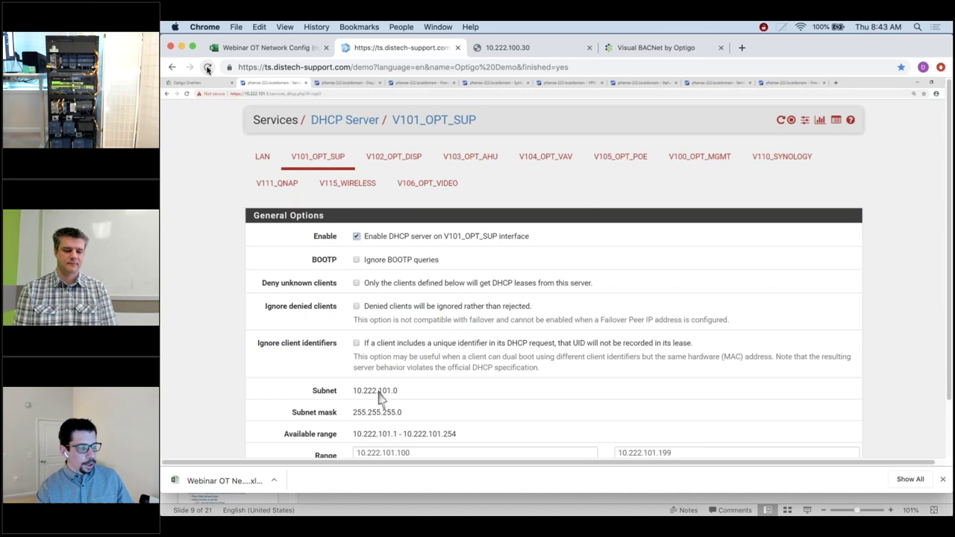
pyautogui.moveTo(379, 394); pyautogui.dragTo(391, 392)
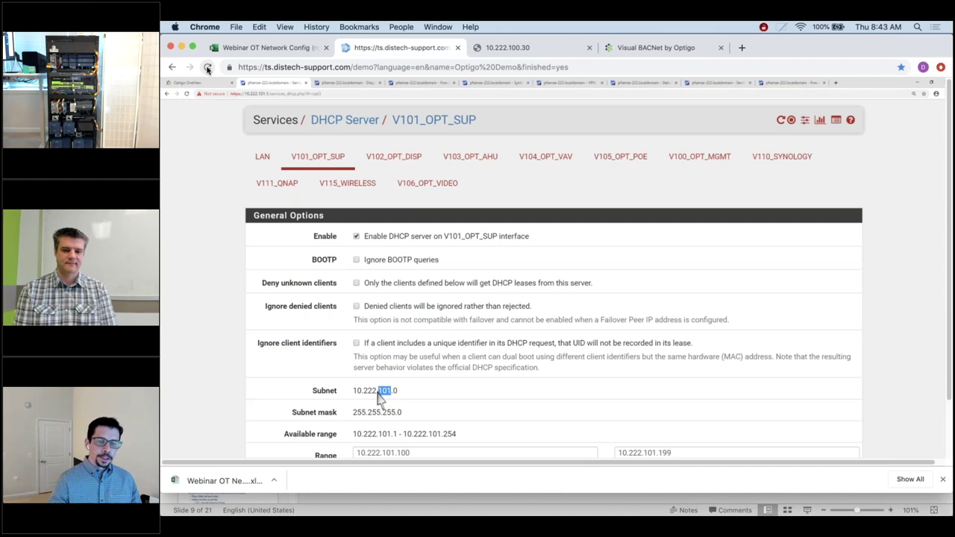
pyautogui.click(409, 409)
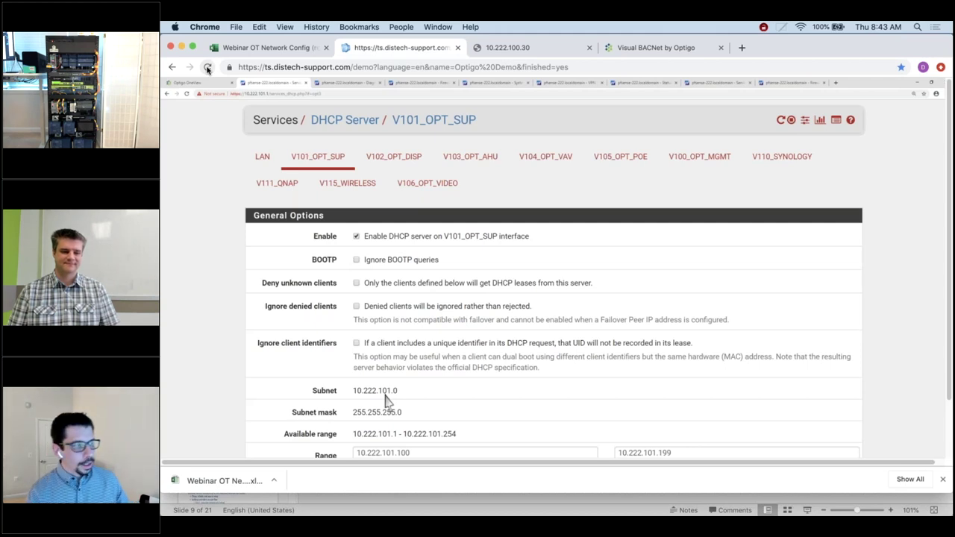
# - View the DHCP settings of V102_OPT_DISP, highlight its subnet address, and go back to V101_OPT_SUP
pyautogui.click(461, 170)
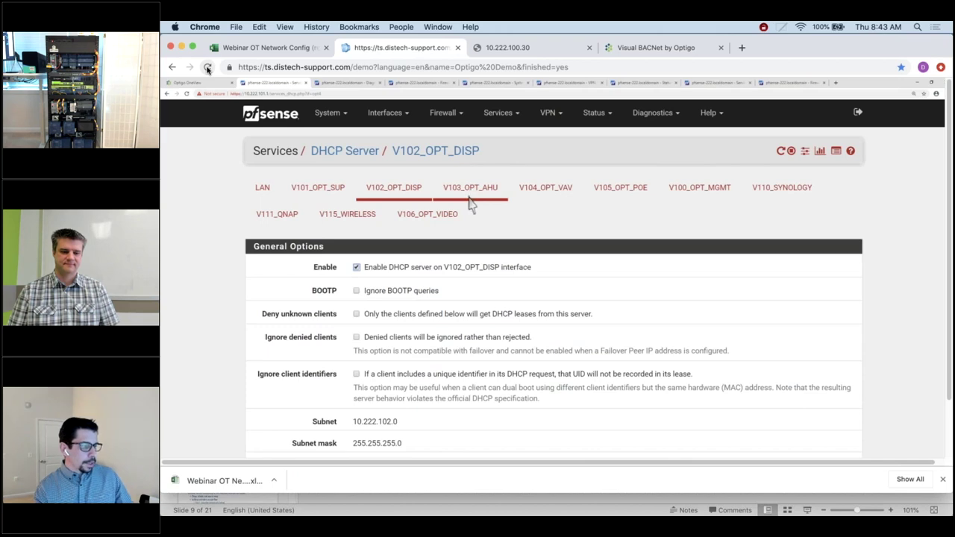
pyautogui.moveTo(354, 424); pyautogui.dragTo(401, 426)
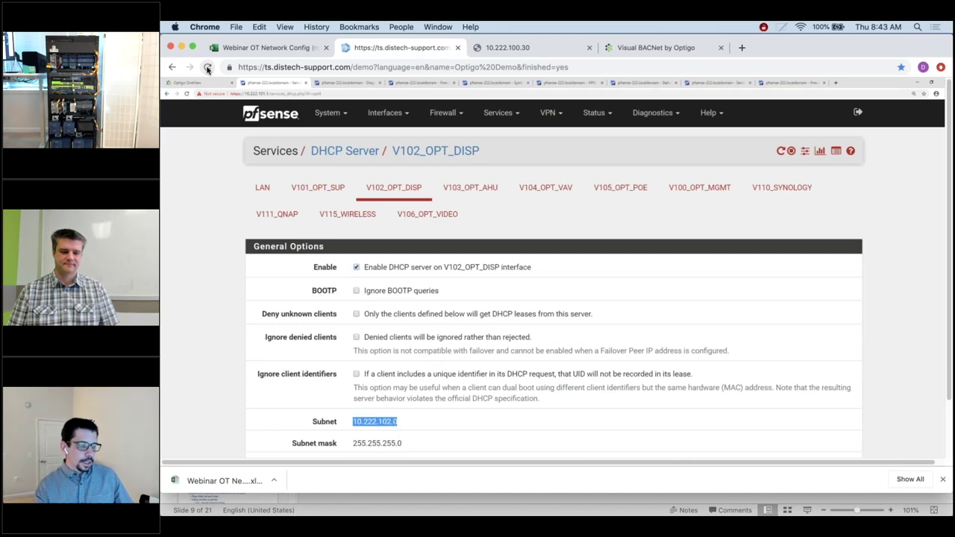
pyautogui.click(318, 188)
# - Examine the DHCP static mappings of V103_OPT_AHU, highlighting the IP address reserved for the Eclypse 303
pyautogui.click(505, 209)
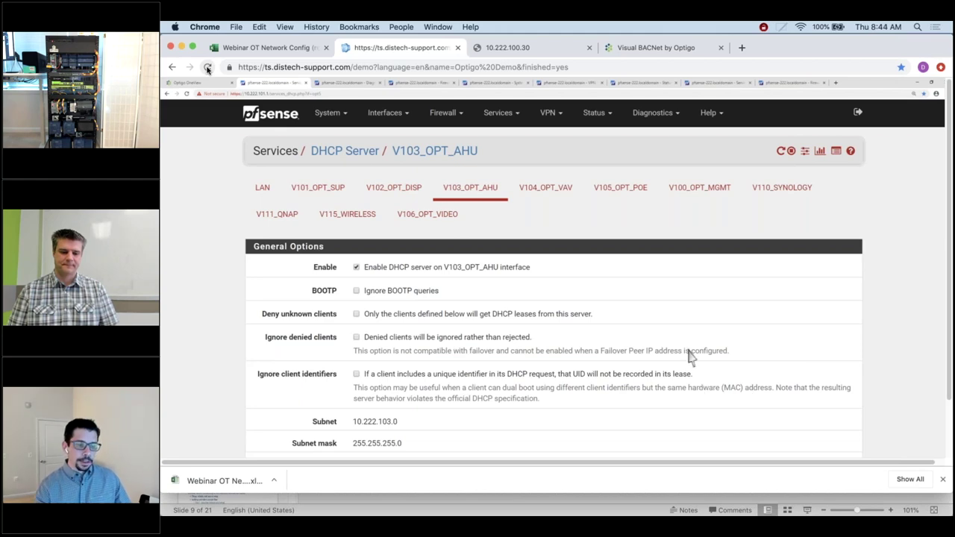
pyautogui.scroll(-10, 692, 356)
pyautogui.scroll(-10, 691, 356)
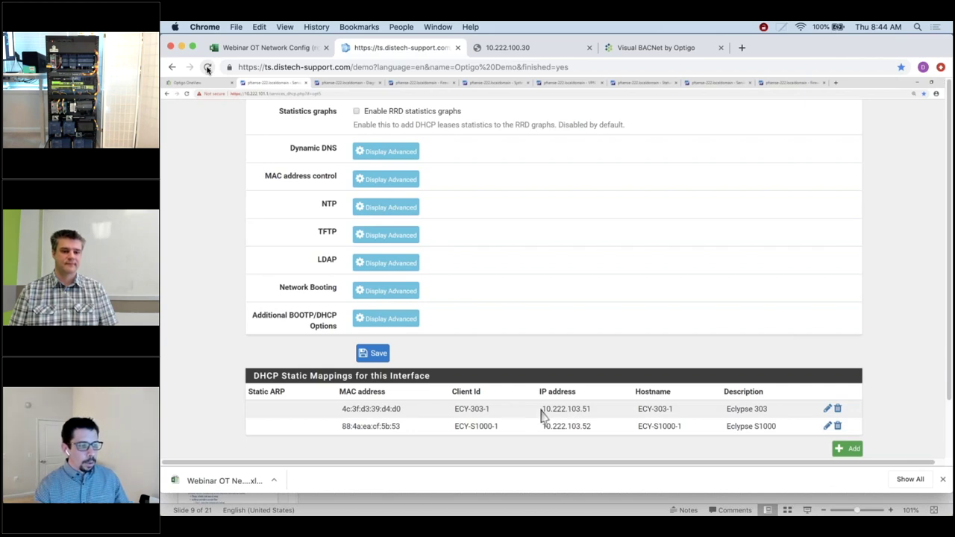
pyautogui.moveTo(542, 410); pyautogui.dragTo(599, 412)
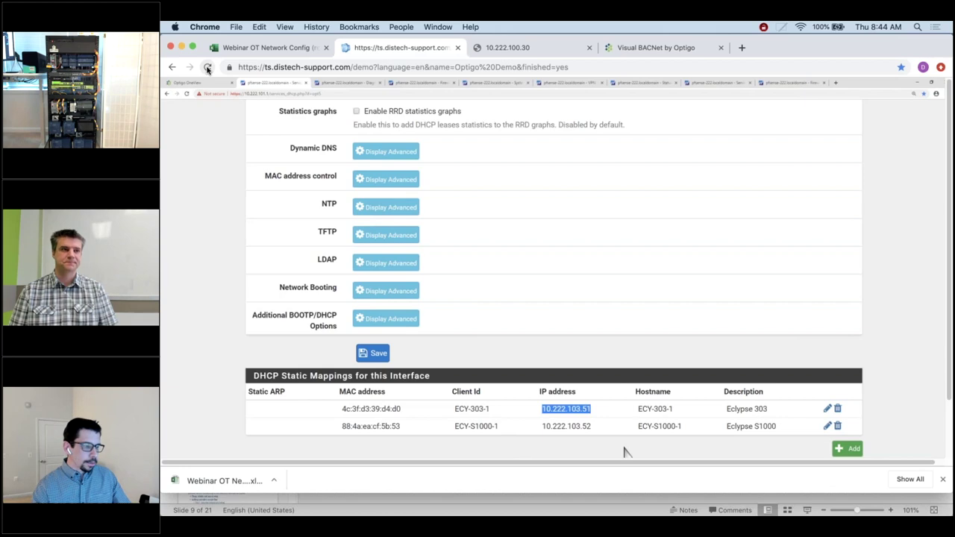
pyautogui.click(569, 449)
pyautogui.scroll(1, 501, 317)
pyautogui.scroll(10, 502, 318)
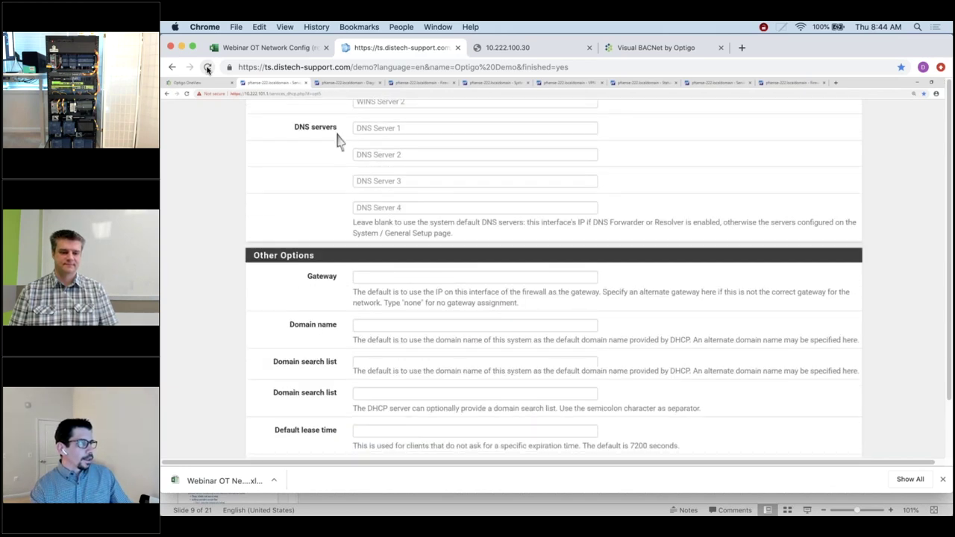
pyautogui.scroll(5, 337, 138)
# - Show the Diagnostics routing table and highlight the IPv4 routes from 10.222.1.0/24 through 10.222.103.1
pyautogui.click(345, 85)
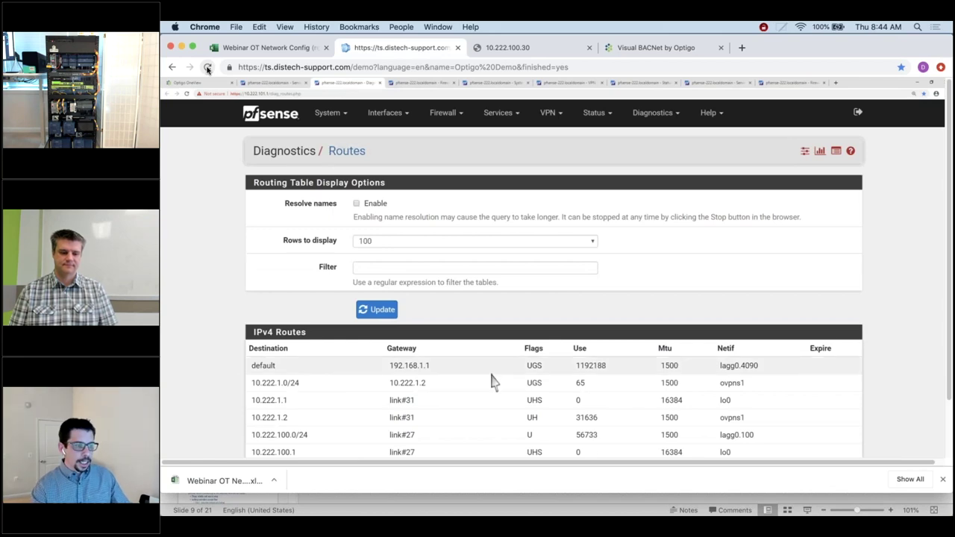
pyautogui.scroll(-1, 496, 384)
pyautogui.scroll(-5, 496, 384)
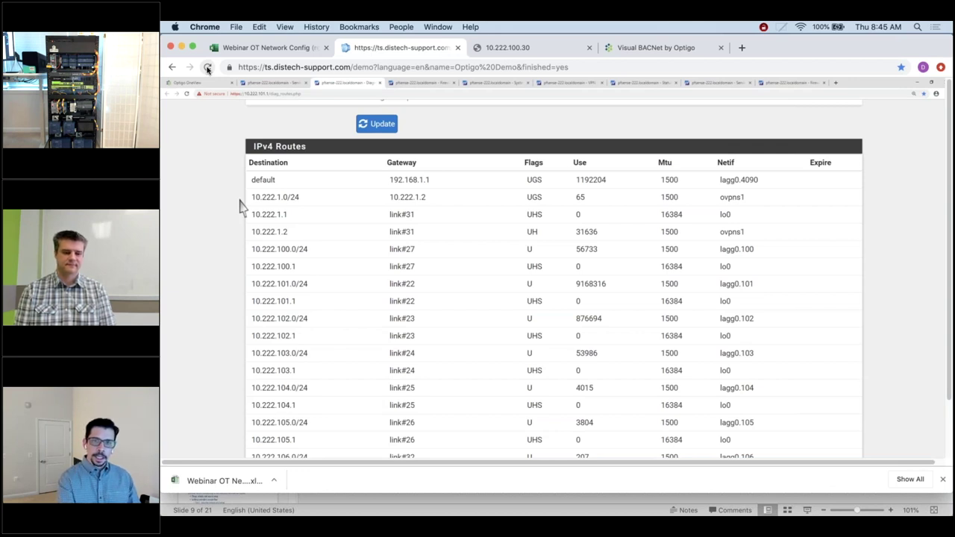
pyautogui.moveTo(252, 206); pyautogui.dragTo(297, 371)
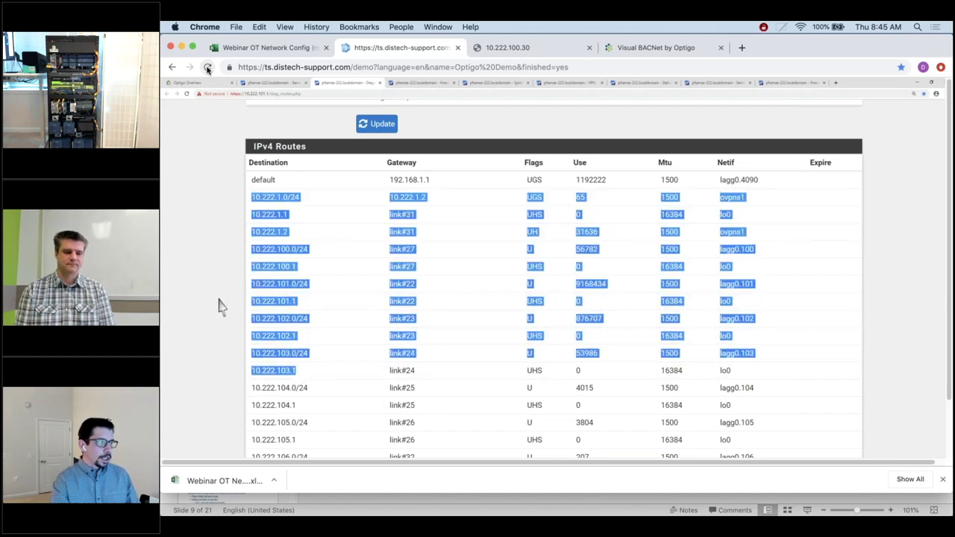
pyautogui.click(282, 287)
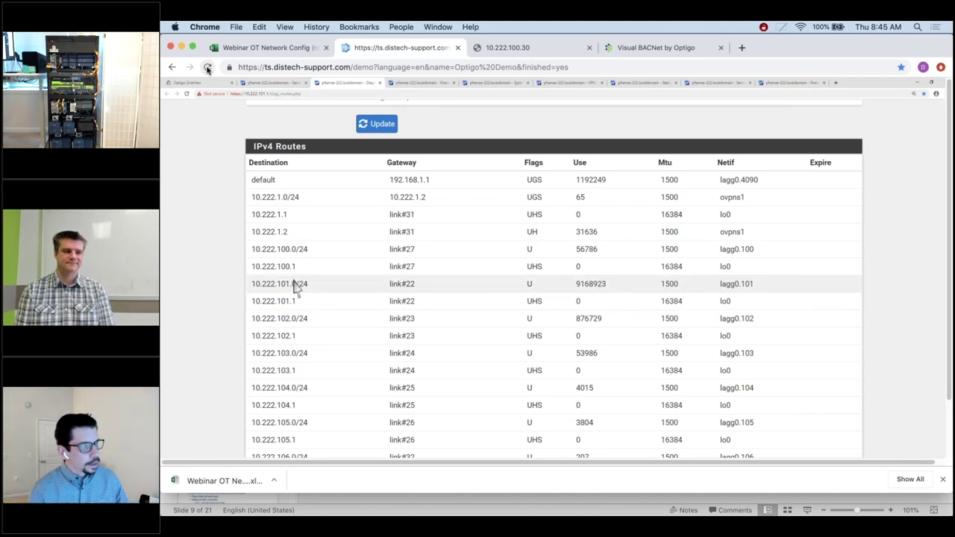
# - Look through the already open pages for the NAT port forward rule, the User Manager and the OpenVPN server
pyautogui.click(406, 83)
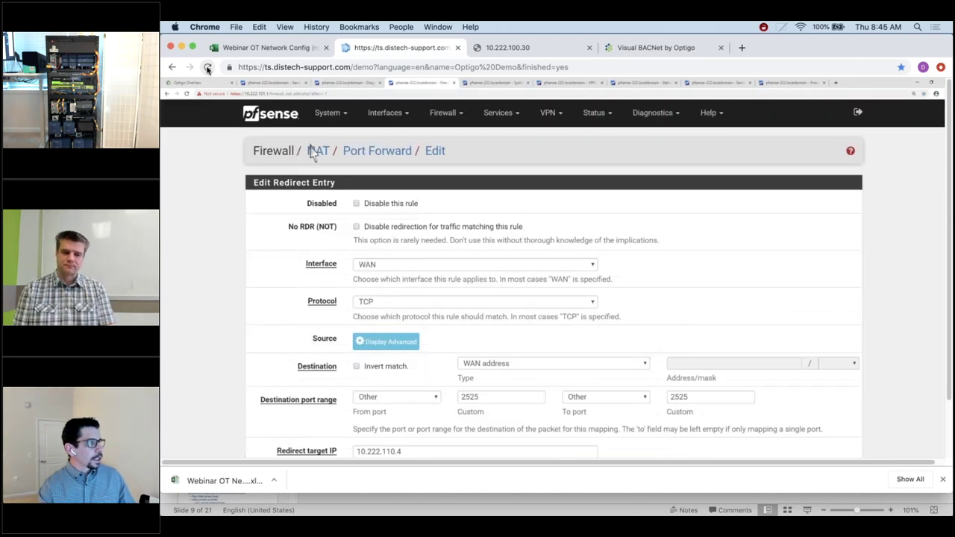
pyautogui.click(485, 83)
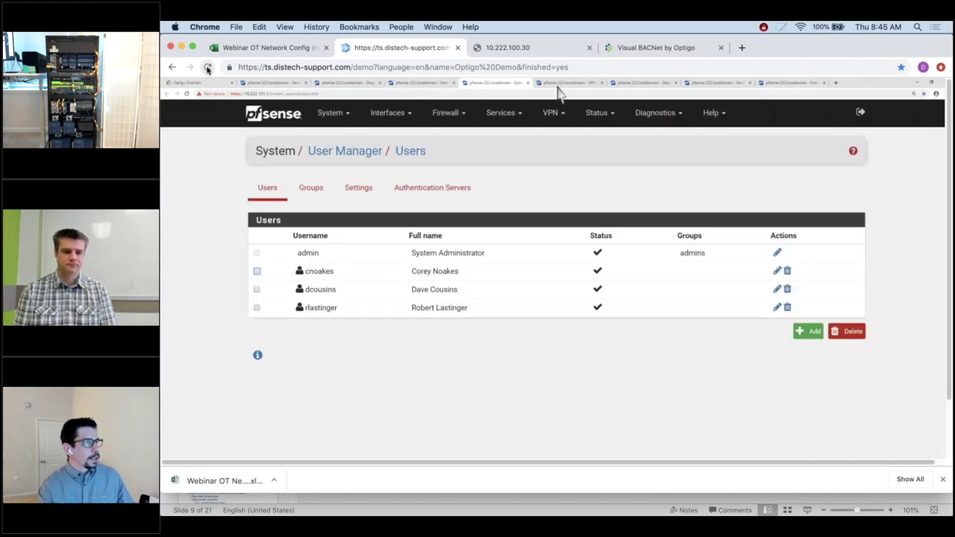
pyautogui.click(564, 82)
pyautogui.click(640, 83)
# - Examine the OpenVPN server's general information and cryptographic settings
pyautogui.click(566, 83)
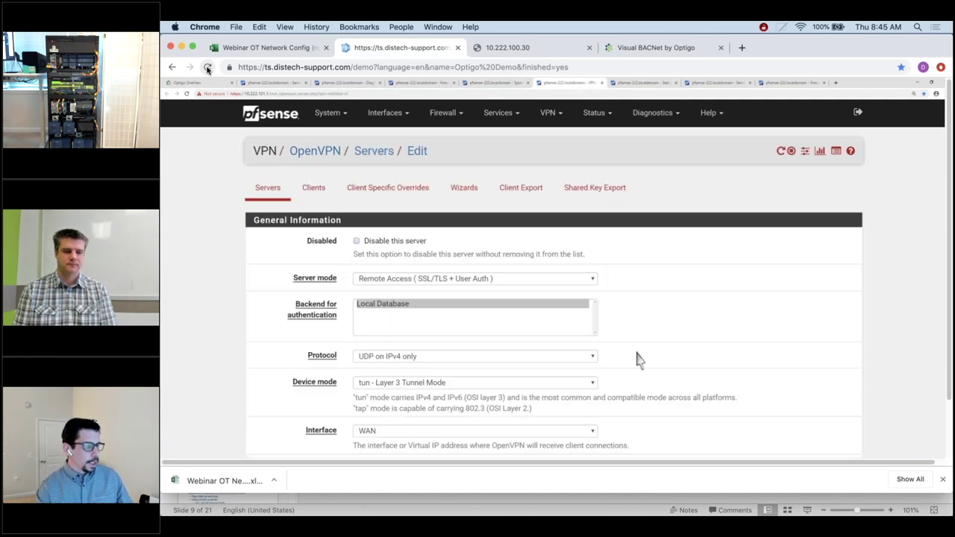
pyautogui.scroll(-10, 636, 360)
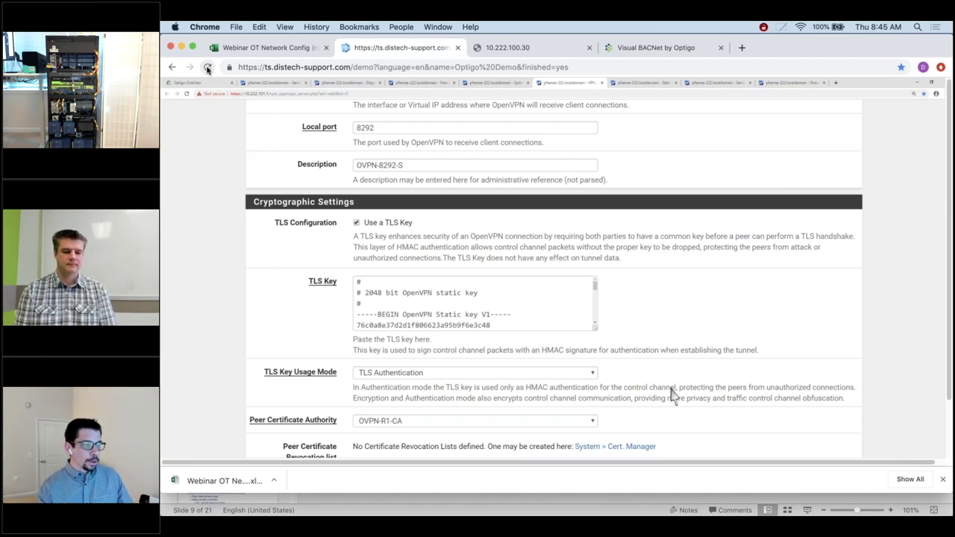
pyautogui.scroll(-1, 670, 395)
pyautogui.scroll(-2, 670, 395)
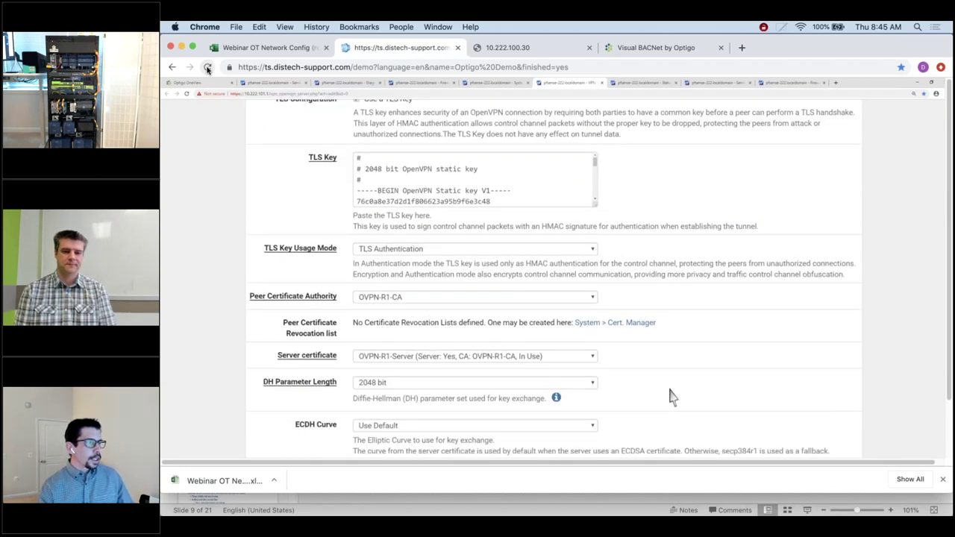
pyautogui.scroll(-3, 670, 395)
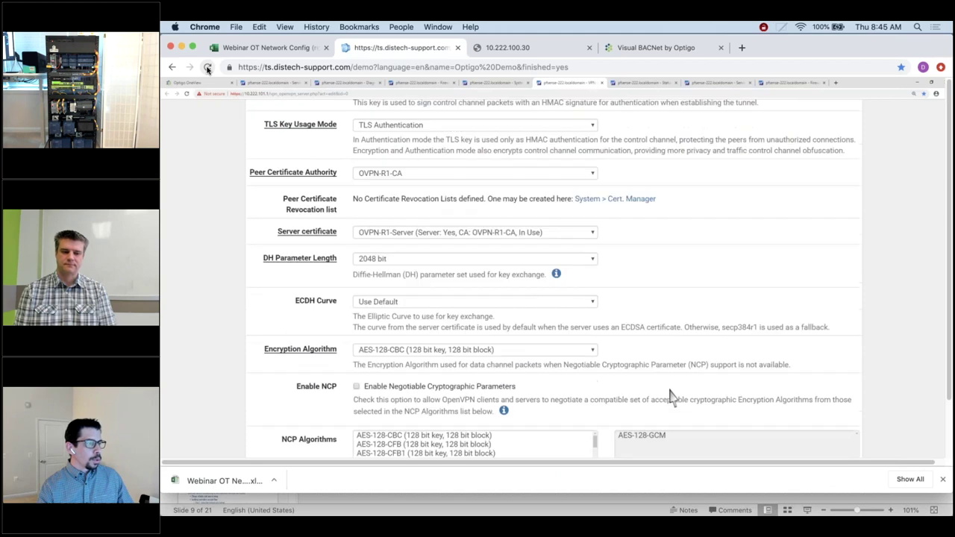
pyautogui.scroll(1, 670, 397)
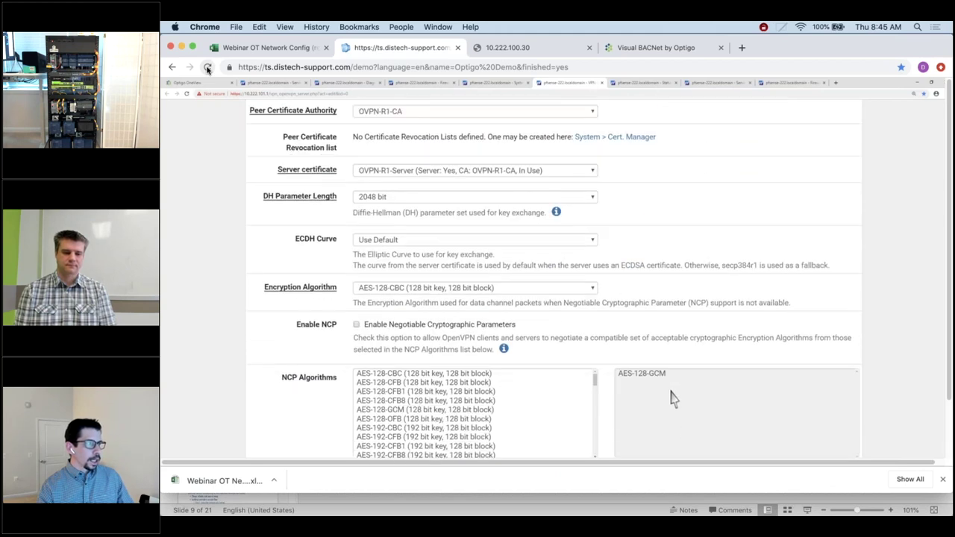
pyautogui.scroll(4, 670, 398)
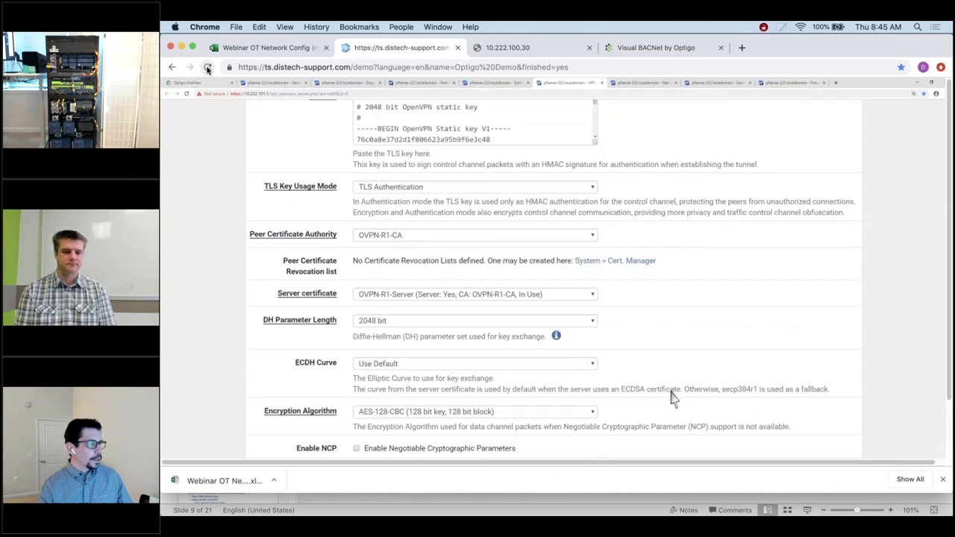
pyautogui.scroll(8, 670, 397)
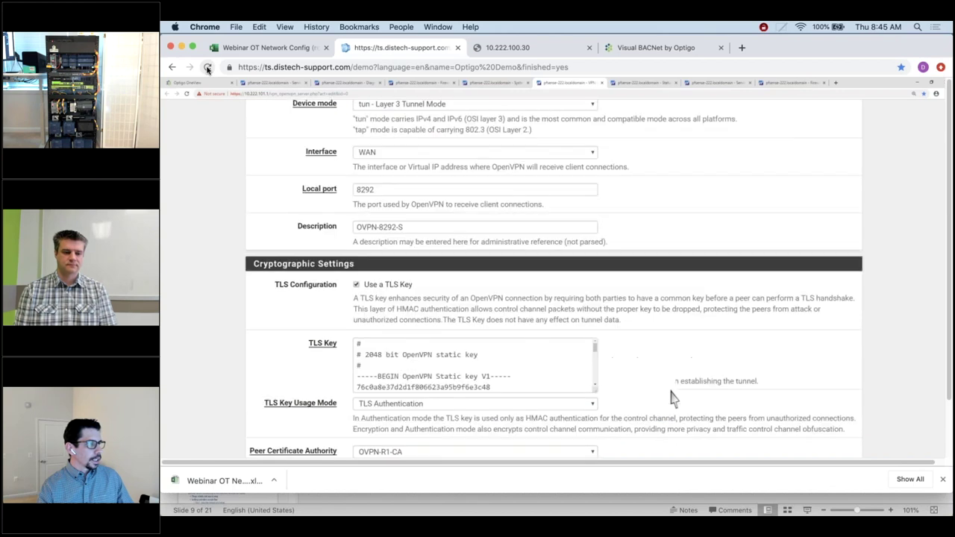
pyautogui.scroll(2, 670, 397)
pyautogui.scroll(5, 670, 398)
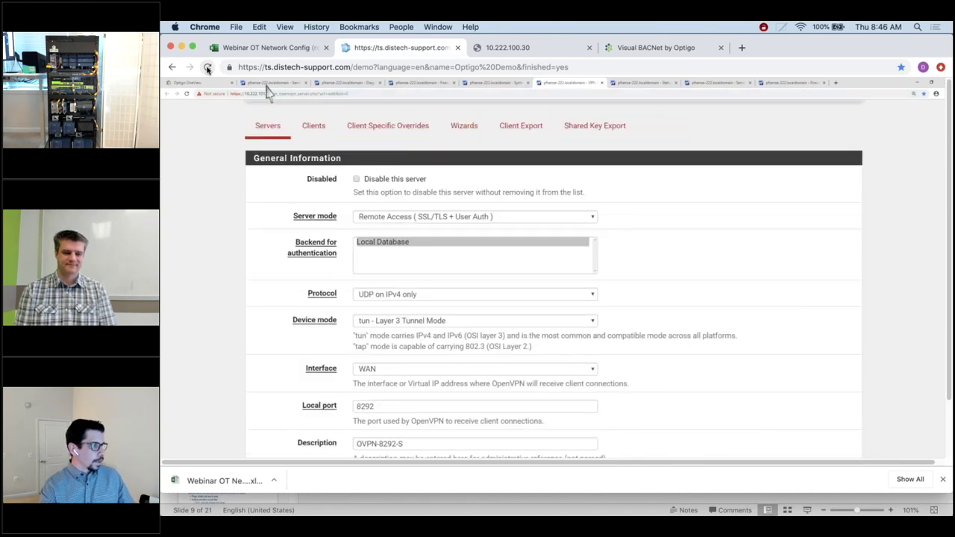
# - Return to the Diagnostics routing table and highlight the IPv4 routes down to 10.222.101.1
pyautogui.click(270, 83)
pyautogui.click(345, 83)
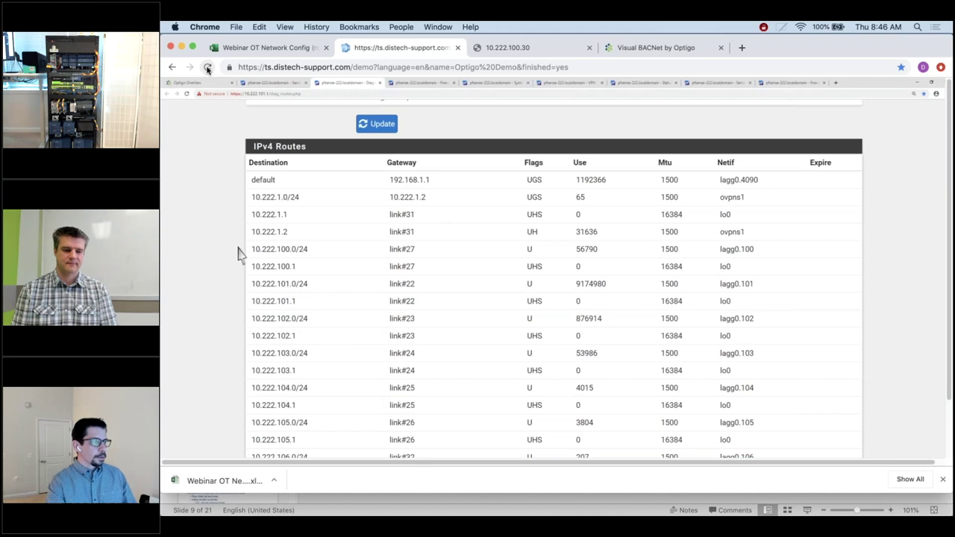
pyautogui.moveTo(253, 251); pyautogui.dragTo(292, 302)
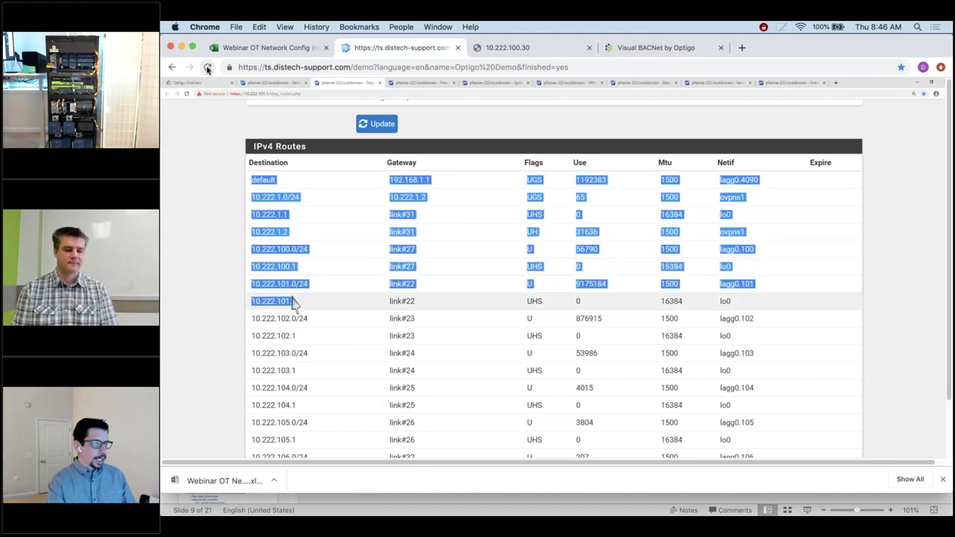
# - Go through the open firewall pages to the OpenVPN status page and show the local VPN client's OVPN-8292-S connection entry
pyautogui.click(230, 295)
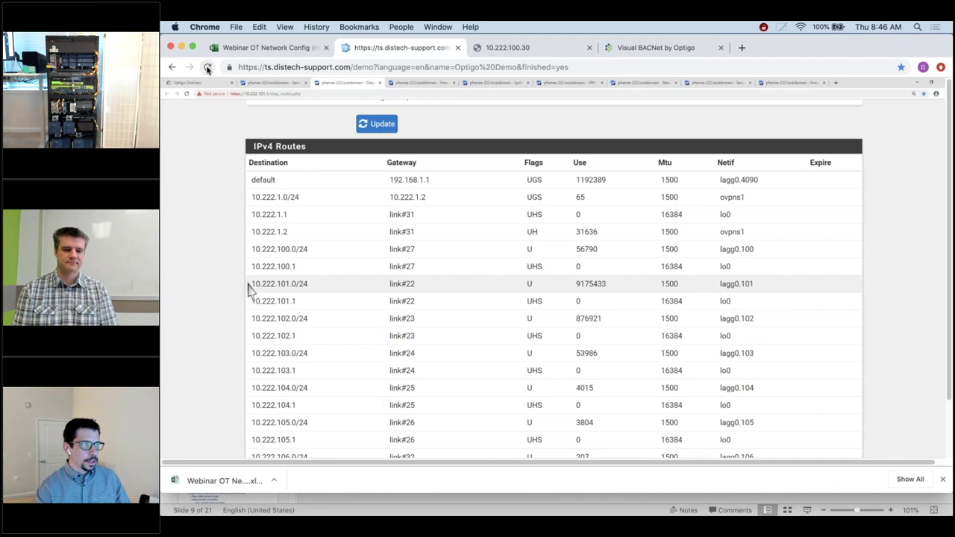
pyautogui.scroll(5, 412, 219)
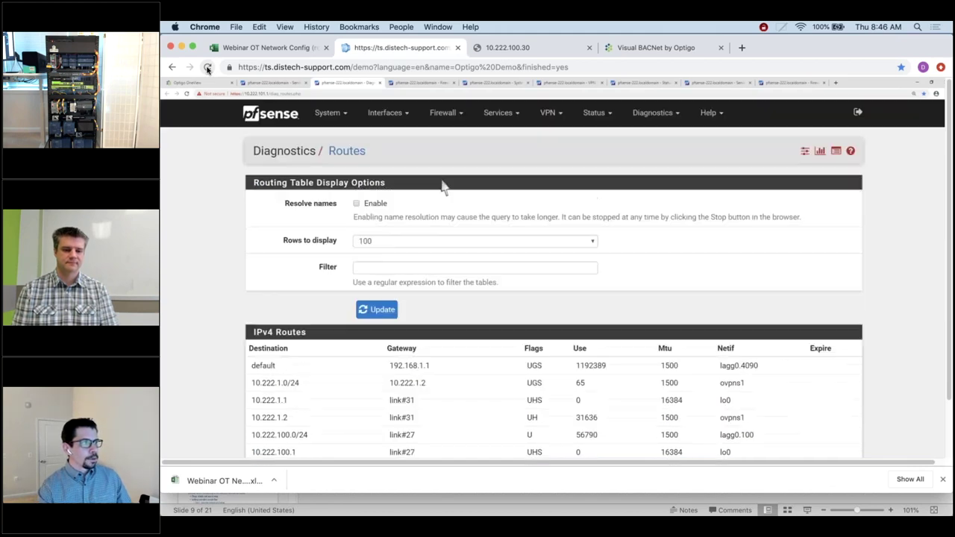
pyautogui.click(498, 112)
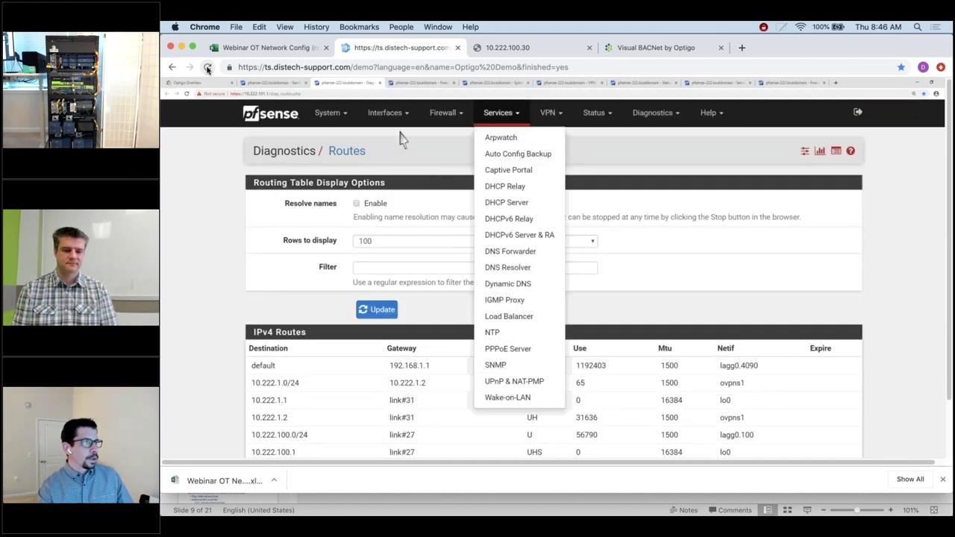
pyautogui.click(414, 82)
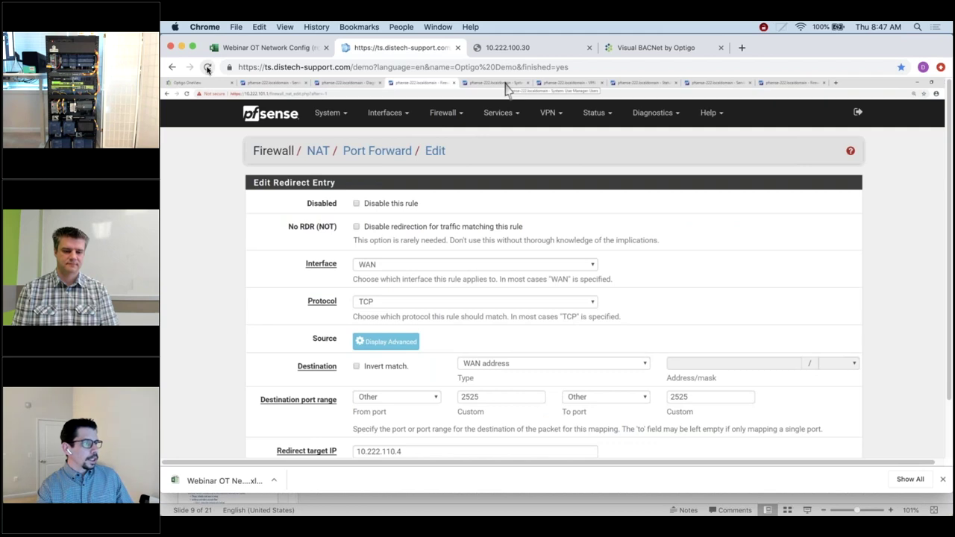
pyautogui.click(505, 84)
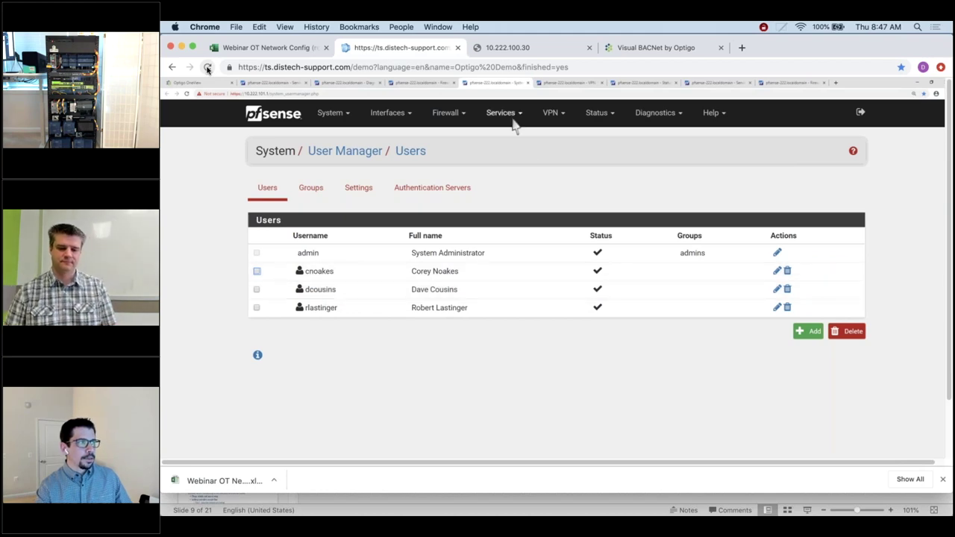
pyautogui.click(563, 84)
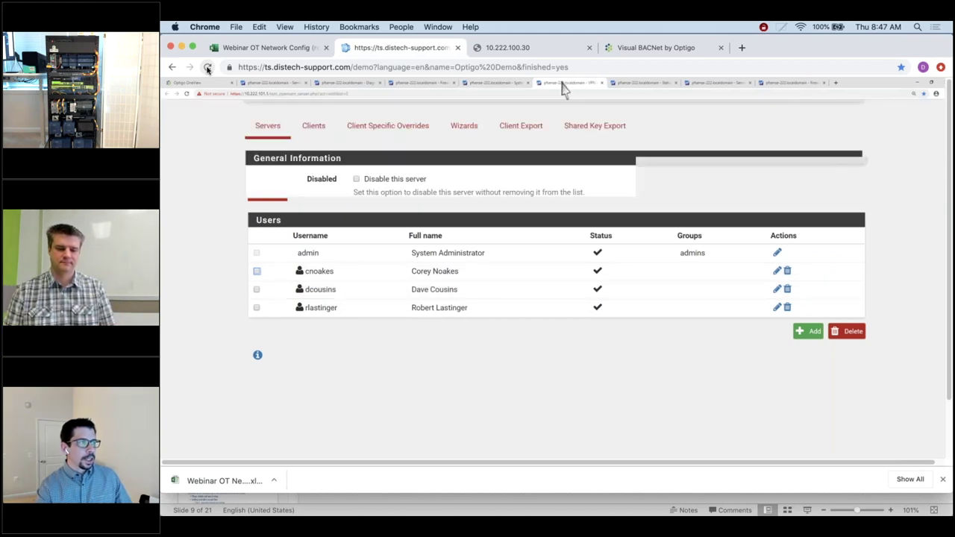
pyautogui.click(625, 85)
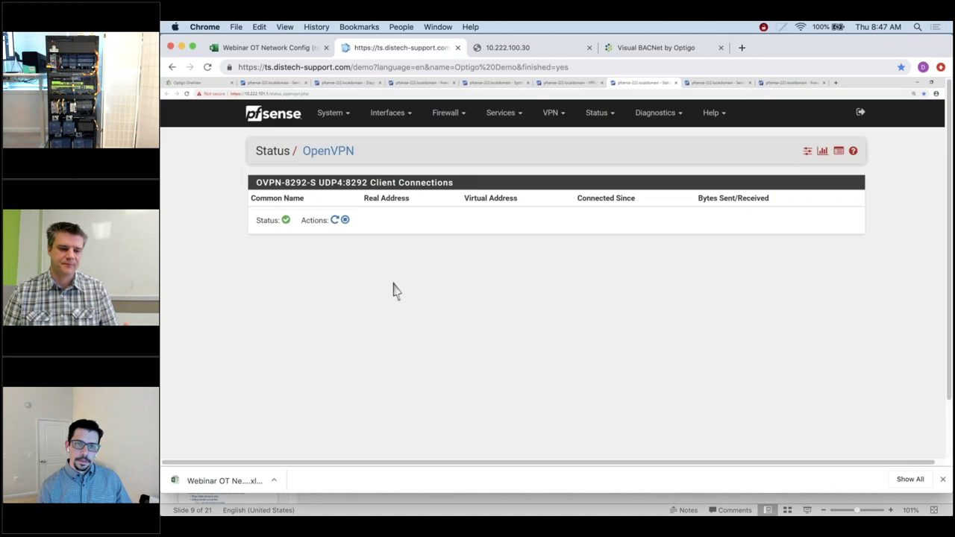
pyautogui.click(764, 28)
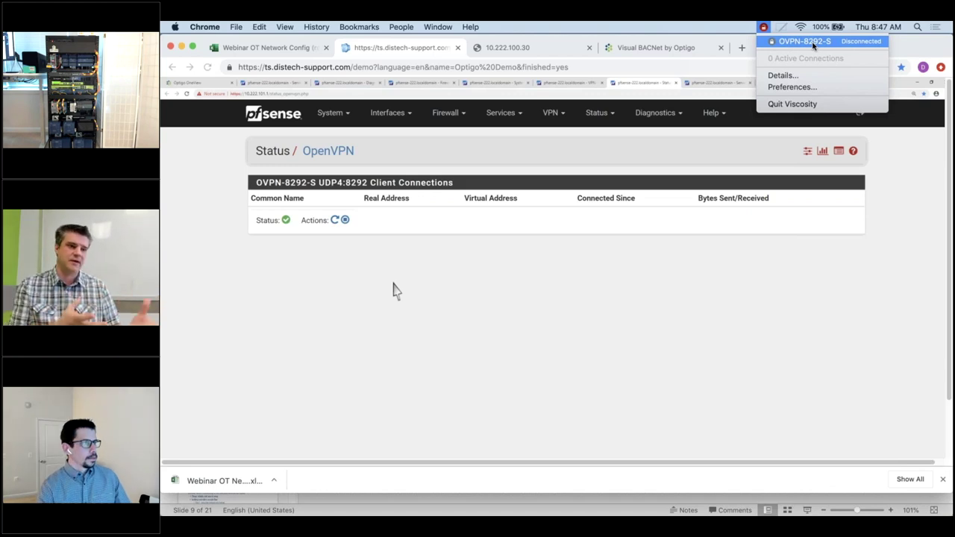
# - Open the WAN OpenVPN server on UDP4 / 8292 for editing and examine its general information
pyautogui.click(498, 88)
pyautogui.click(444, 88)
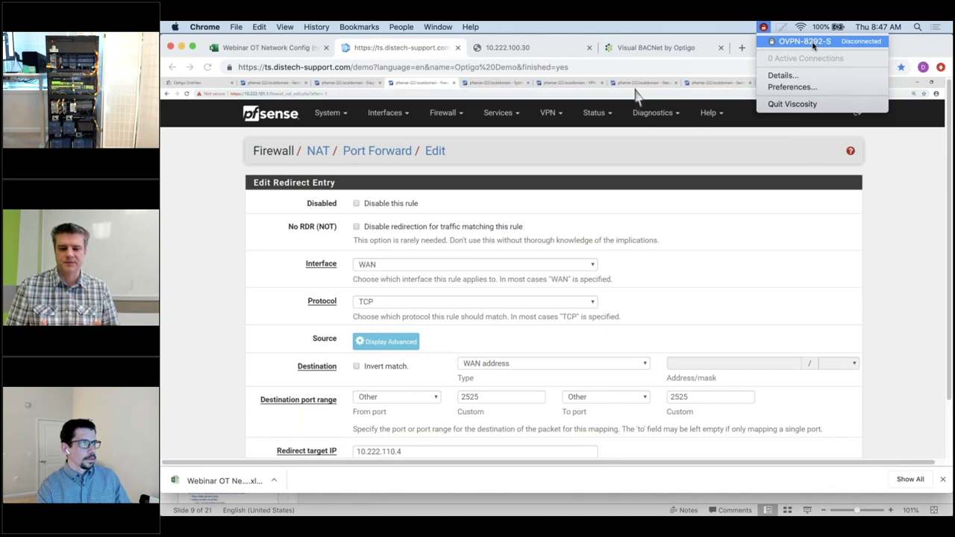
pyautogui.click(597, 114)
pyautogui.click(550, 114)
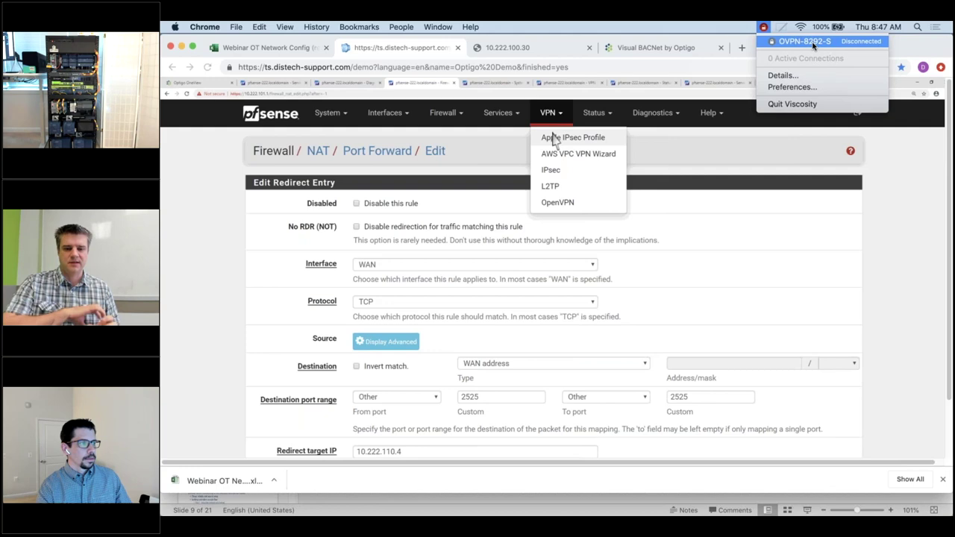
pyautogui.click(553, 139)
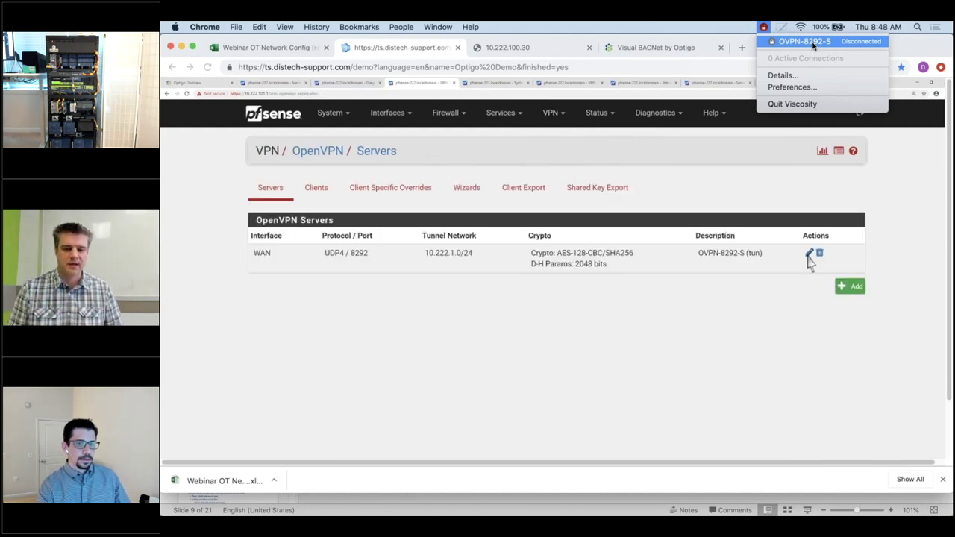
pyautogui.click(809, 254)
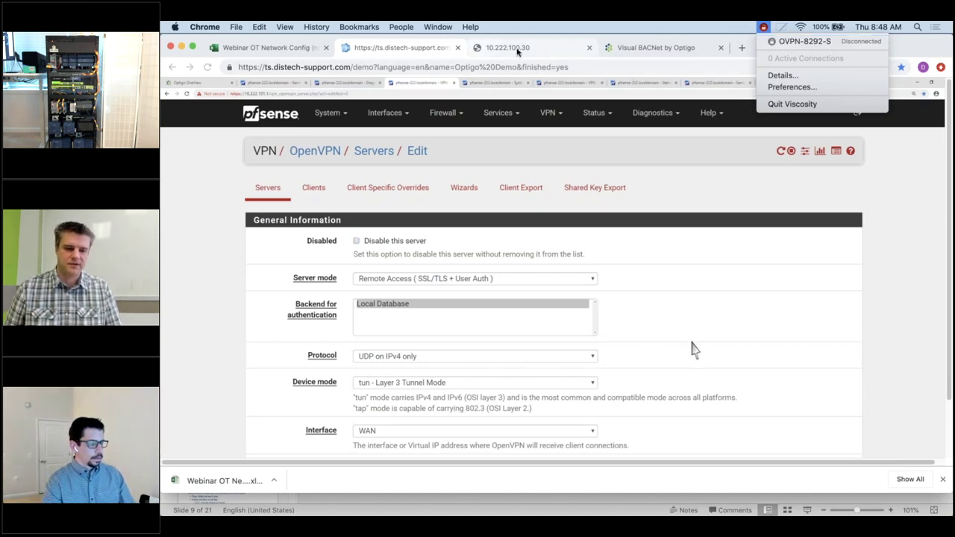
pyautogui.scroll(-3, 693, 347)
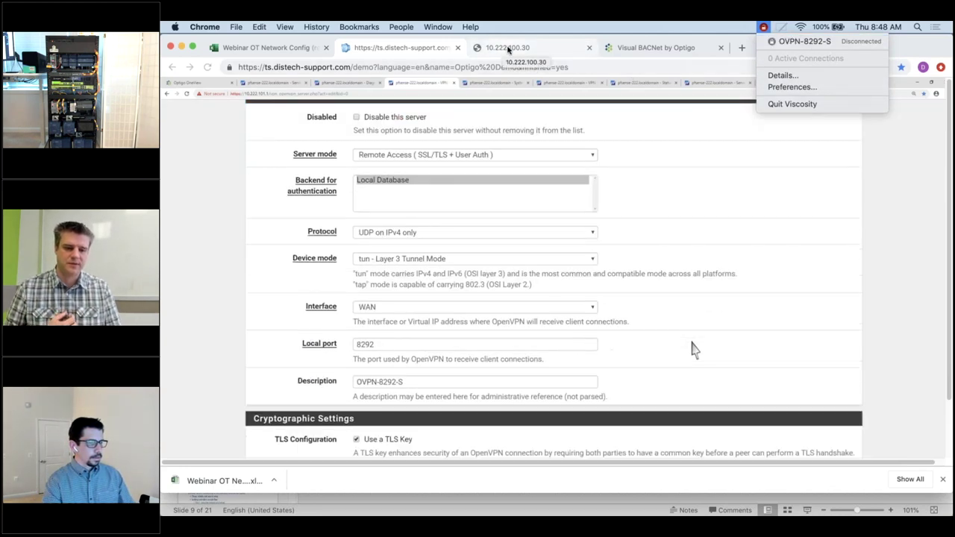
# - Try to load the 10.222.100.30 login page without the VPN connection
pyautogui.click(507, 48)
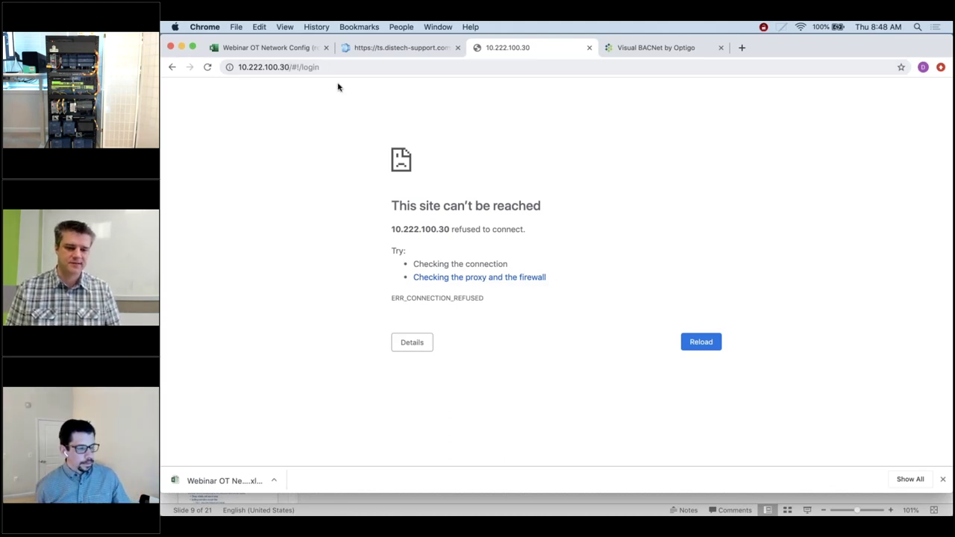
pyautogui.click(278, 67)
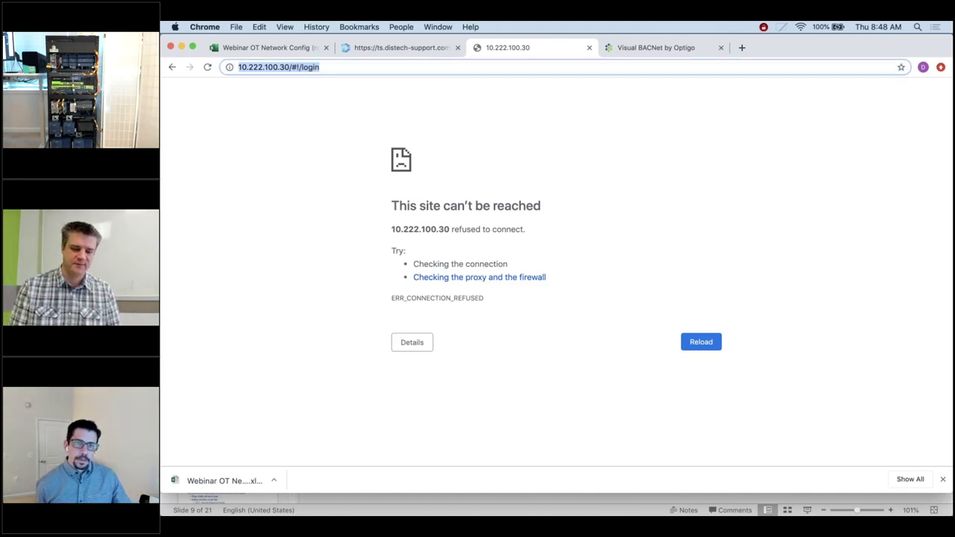
pyautogui.click(320, 66)
pyautogui.press('Return')
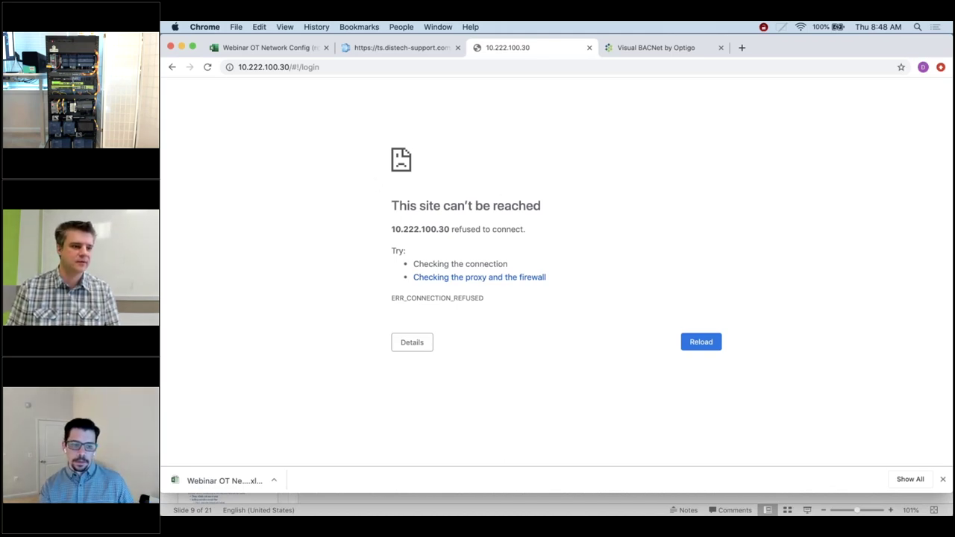
# - Switch to Terminal, clear the screen, ping 10.222.100.30 and stop the ping after a few packets
pyautogui.press('super+Tab')
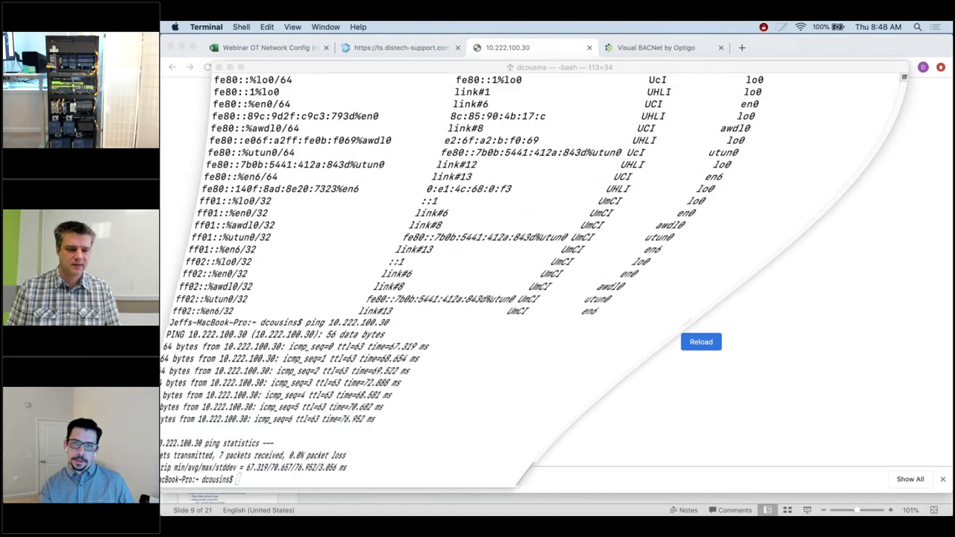
pyautogui.write('clear')
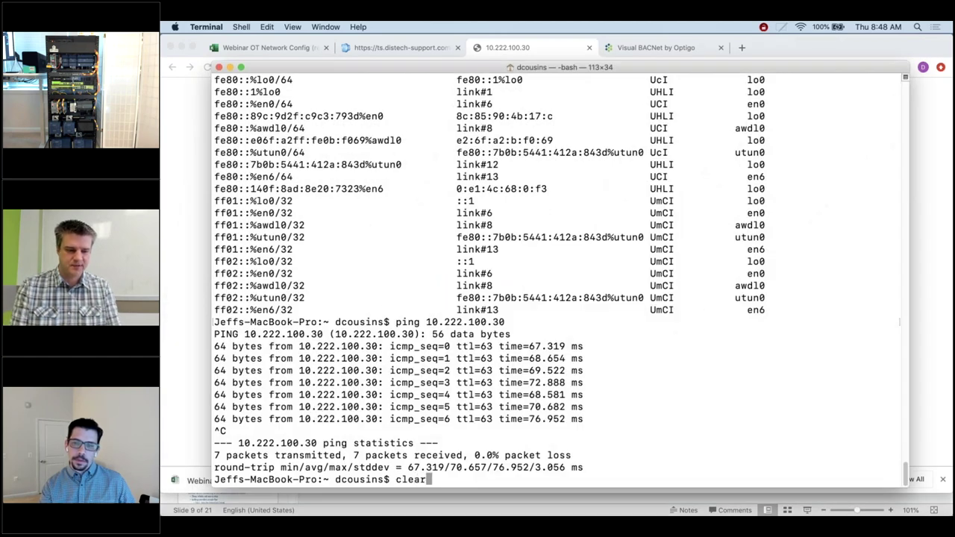
pyautogui.press('Return')
pyautogui.press('Up')
pyautogui.press('Up')
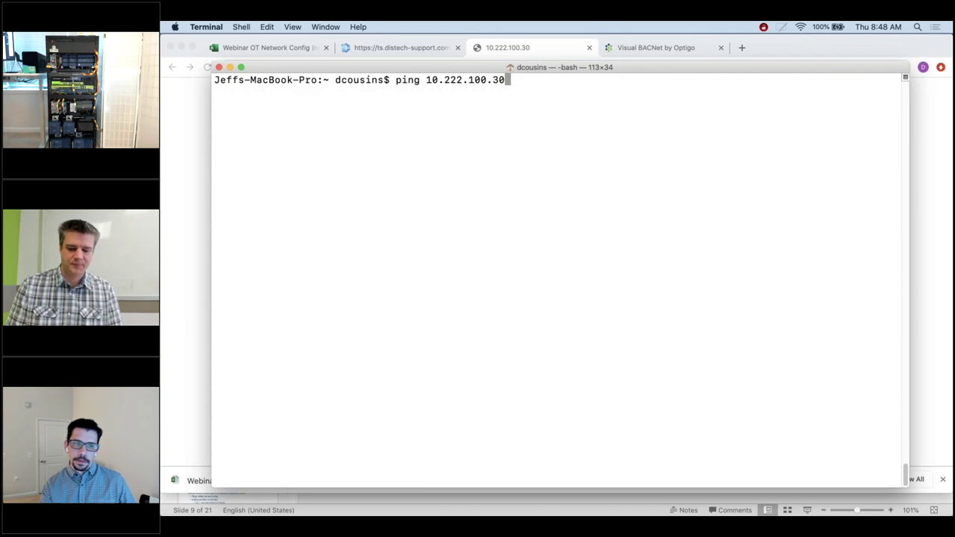
pyautogui.press('Return')
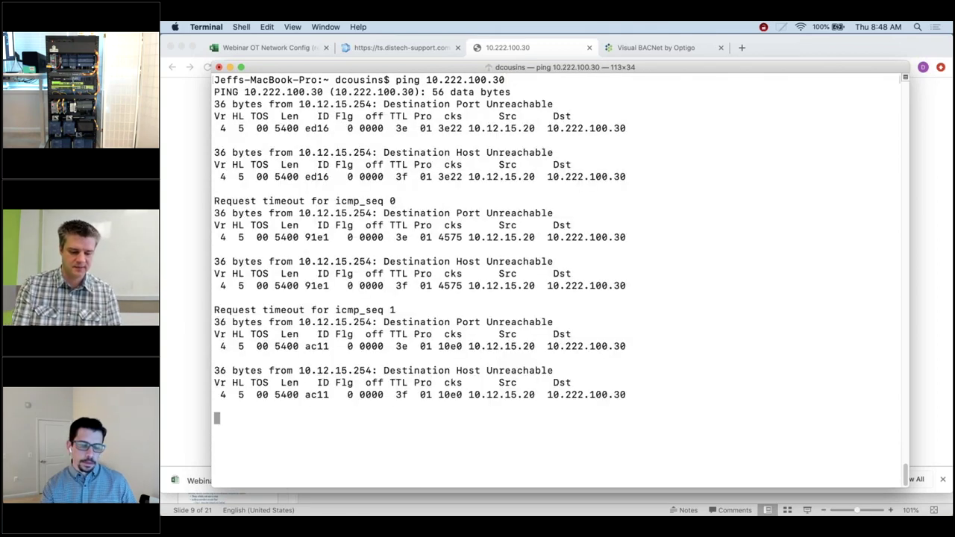
pyautogui.hotkey('ctrl', 'c')
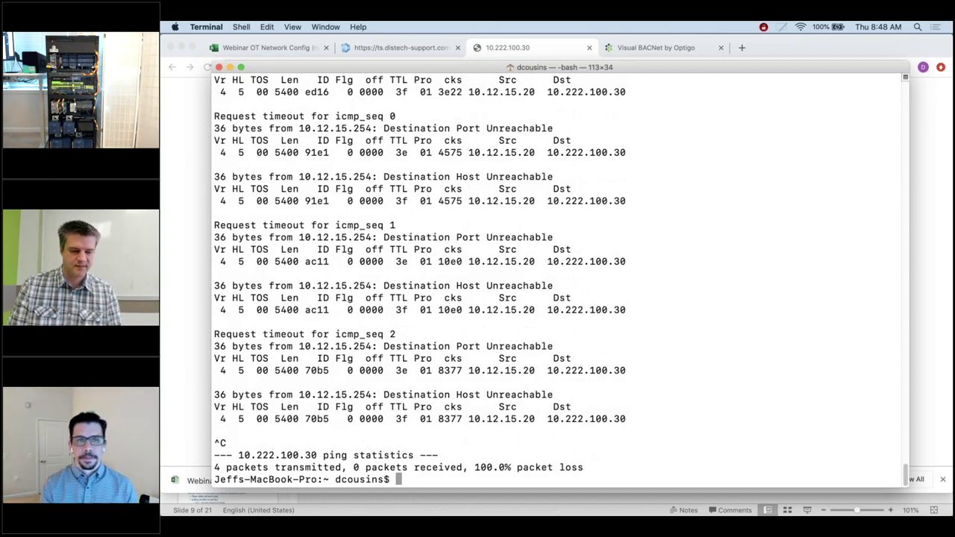
# - List the Mac's routing table with the command netstat -nr
pyautogui.press('Up')
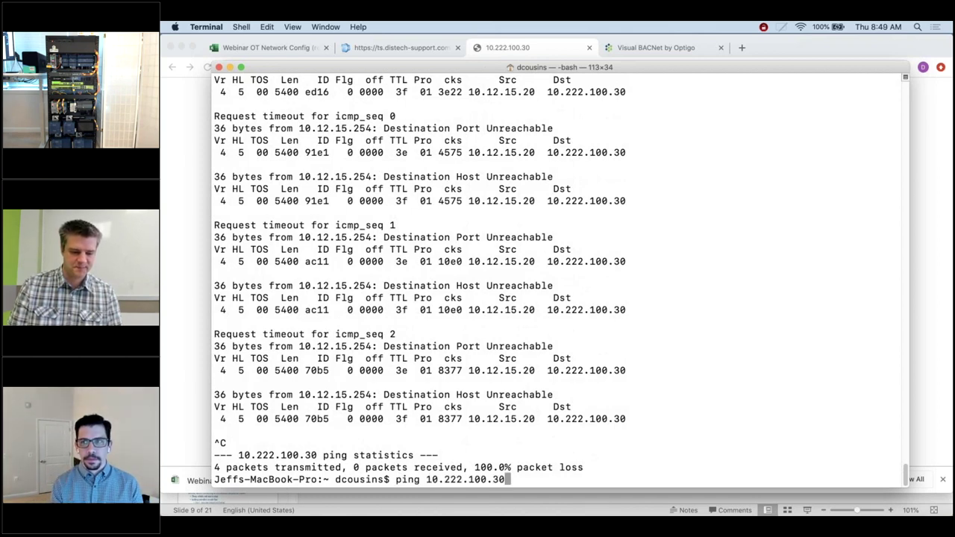
pyautogui.press('Up')
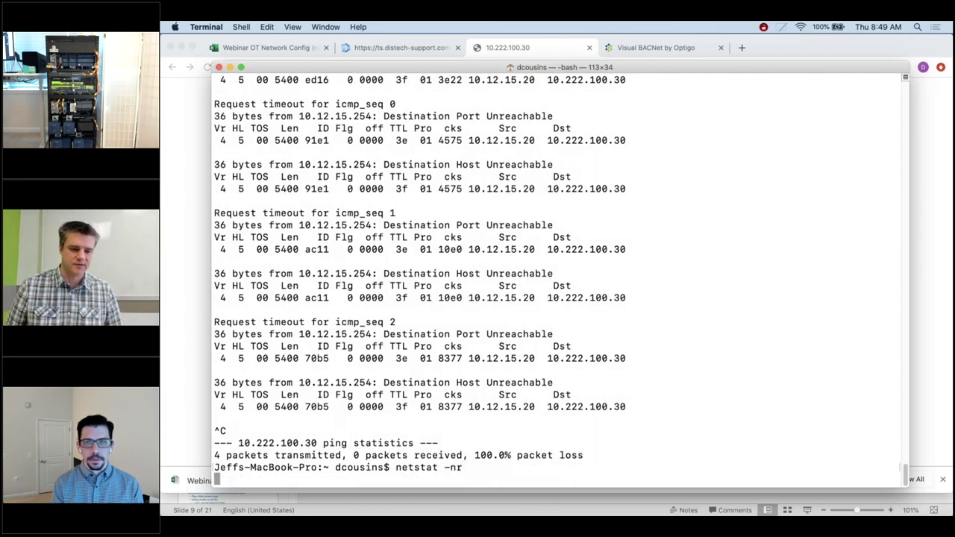
pyautogui.press('Return')
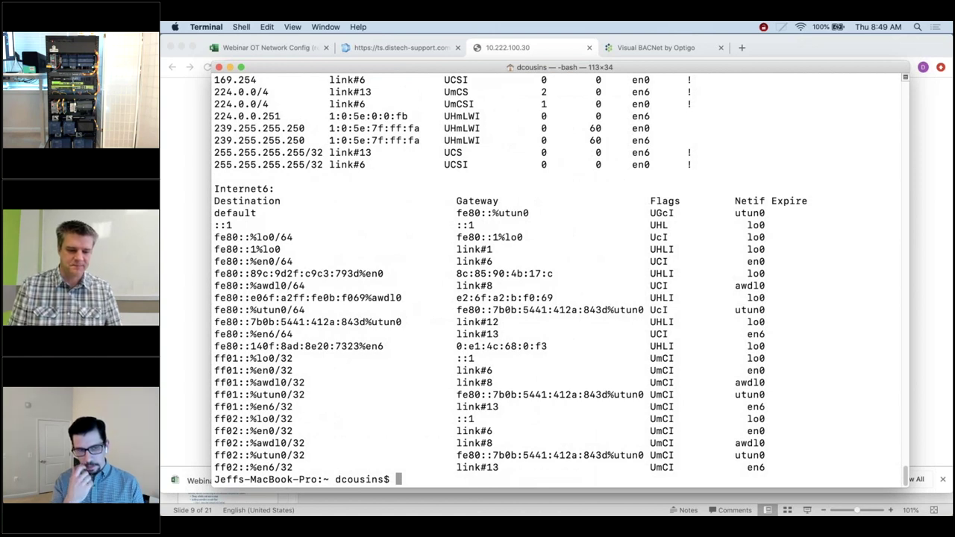
# - Lock the Mac's screen and log back in with the account password
pyautogui.press('ctrl+super+q')
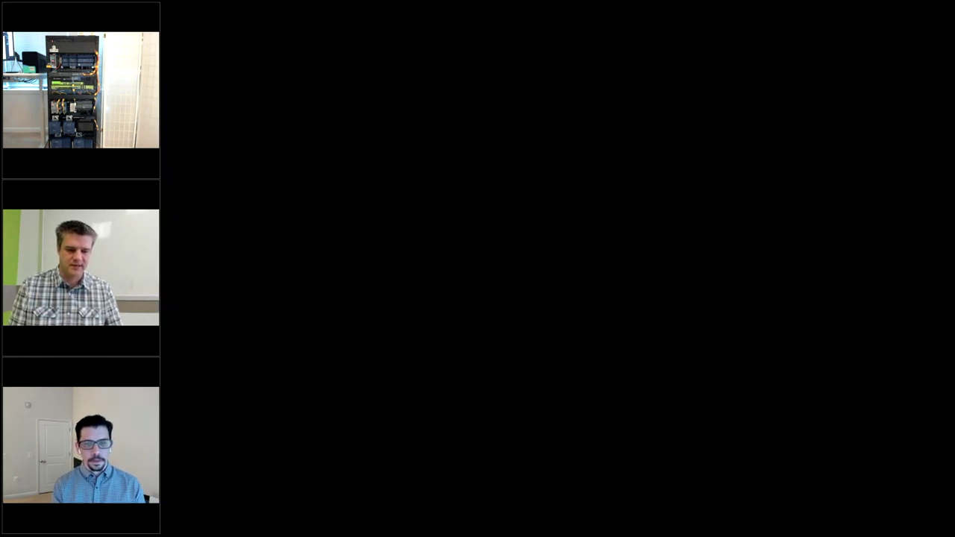
pyautogui.write('***')
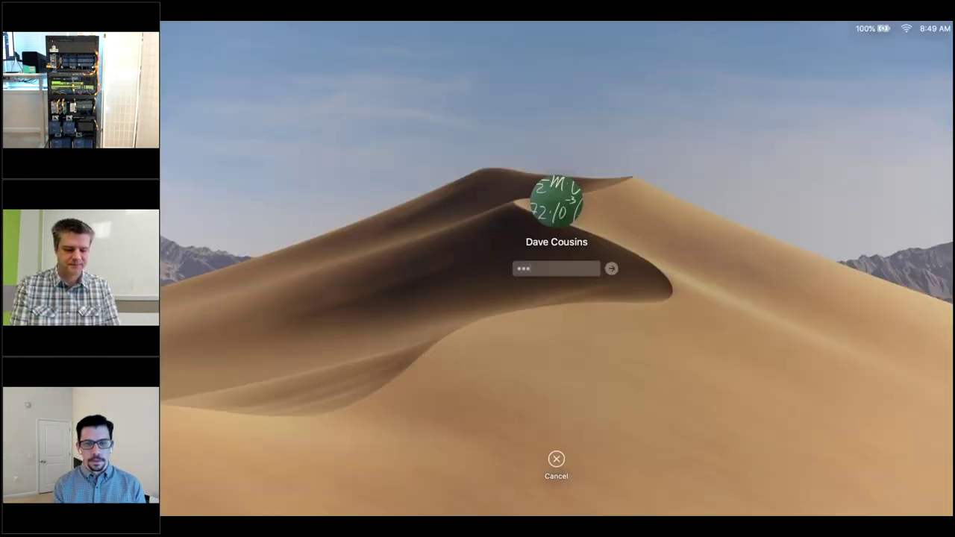
pyautogui.write('******')
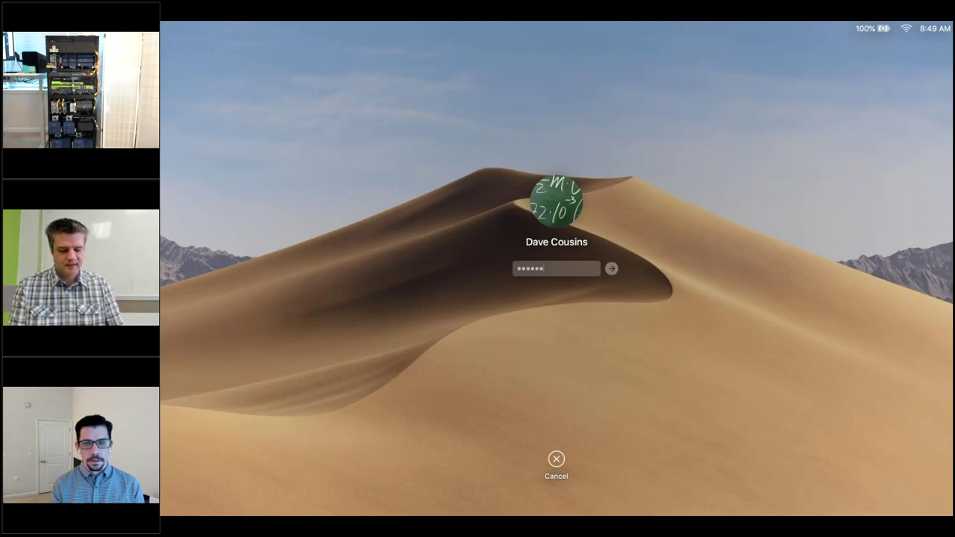
pyautogui.press('Return')
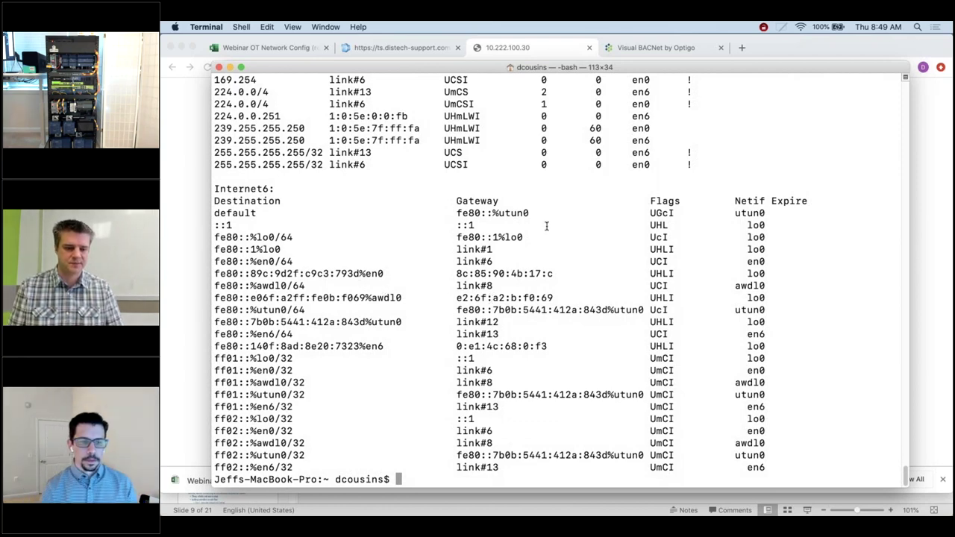
# - Highlight the local IPv4 routes from 10.12.15/24 through 10.12.20.51/32 in the netstat output, then clear the highlight
pyautogui.scroll(10, 547, 225)
pyautogui.scroll(-3, 546, 223)
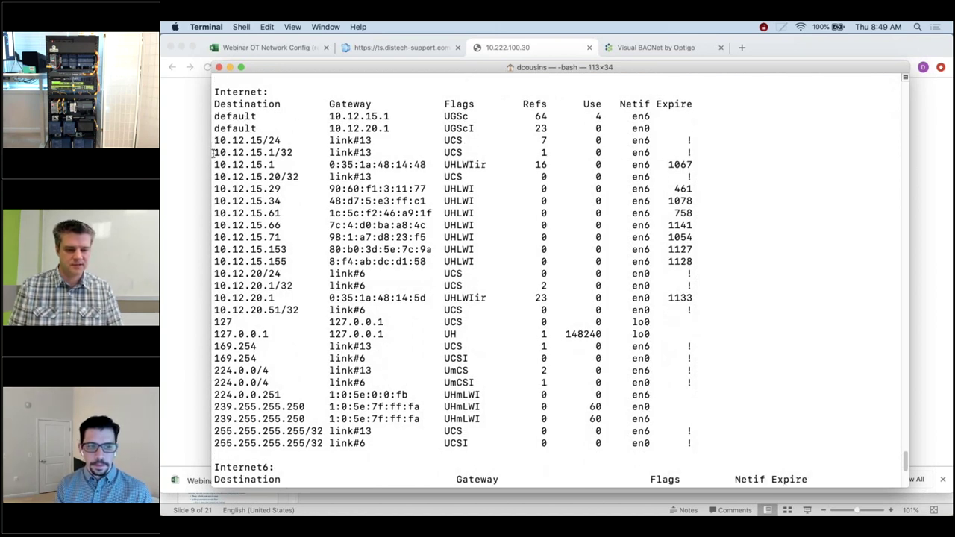
pyautogui.moveTo(213, 152); pyautogui.dragTo(212, 306)
pyautogui.moveTo(213, 310); pyautogui.dragTo(212, 322)
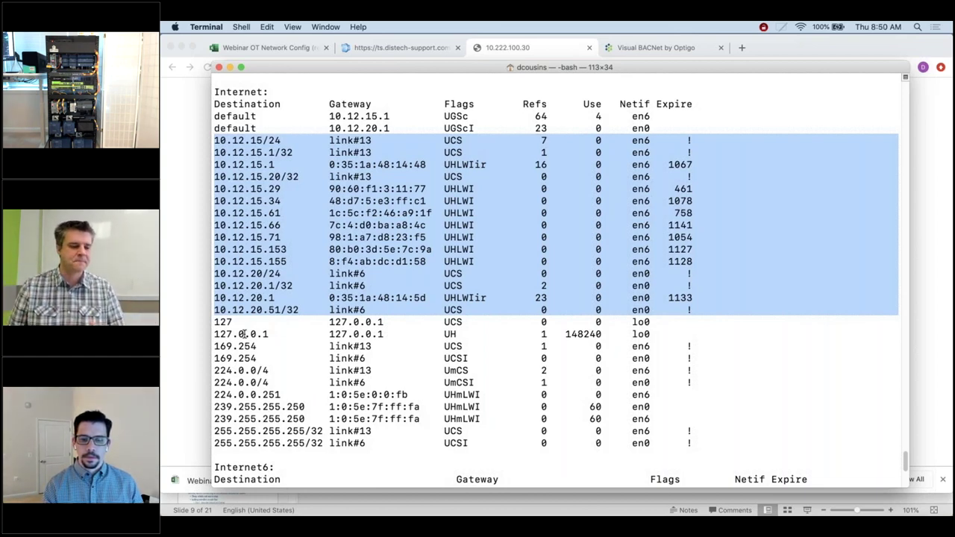
pyautogui.click(286, 338)
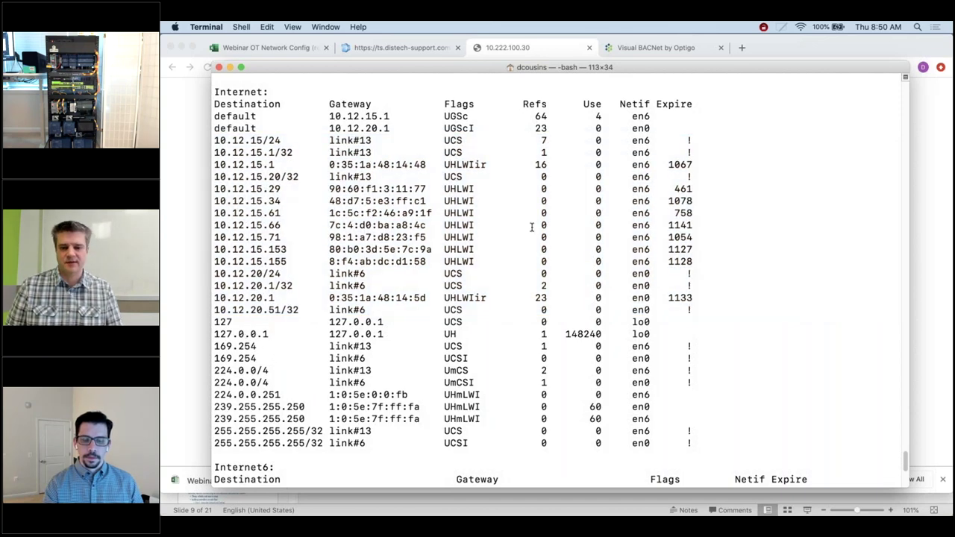
# - Connect to the OVPN-8292-S VPN in Viscosity by entering the OpenVPN password, and check the connection's status
pyautogui.click(763, 27)
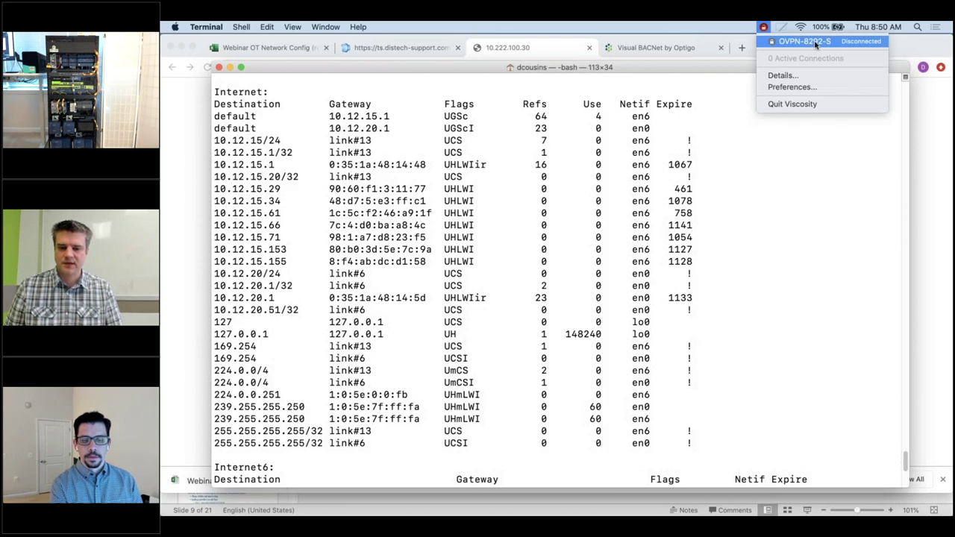
pyautogui.click(815, 42)
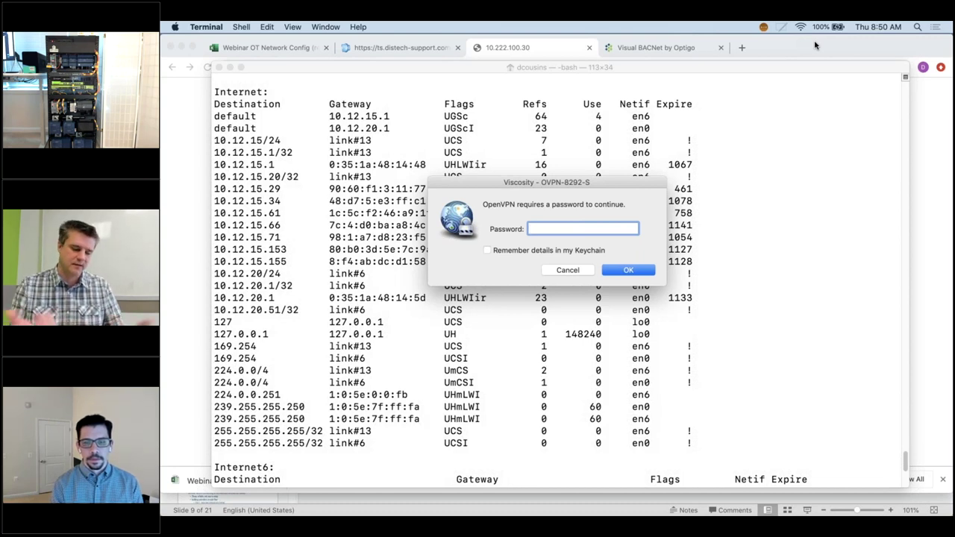
pyautogui.write('•••••••')
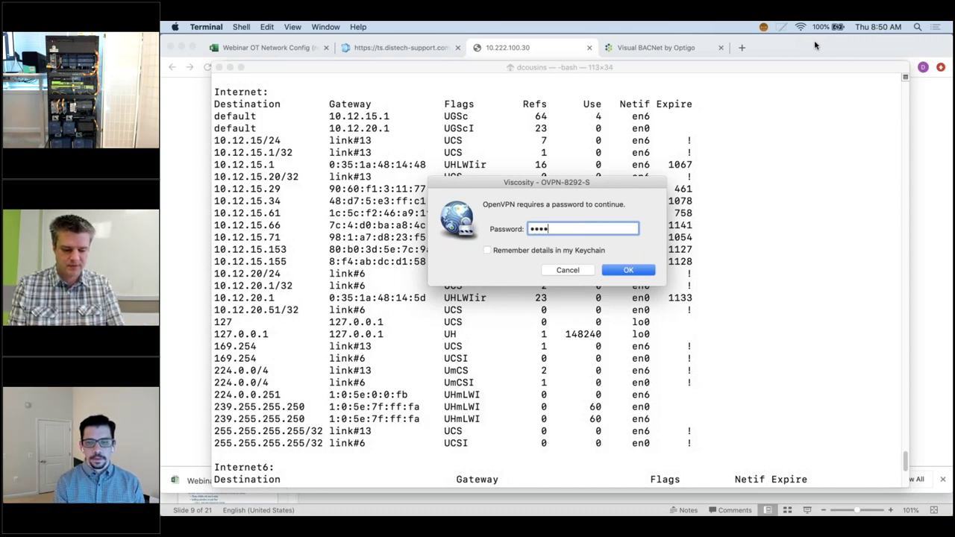
pyautogui.write('•••••')
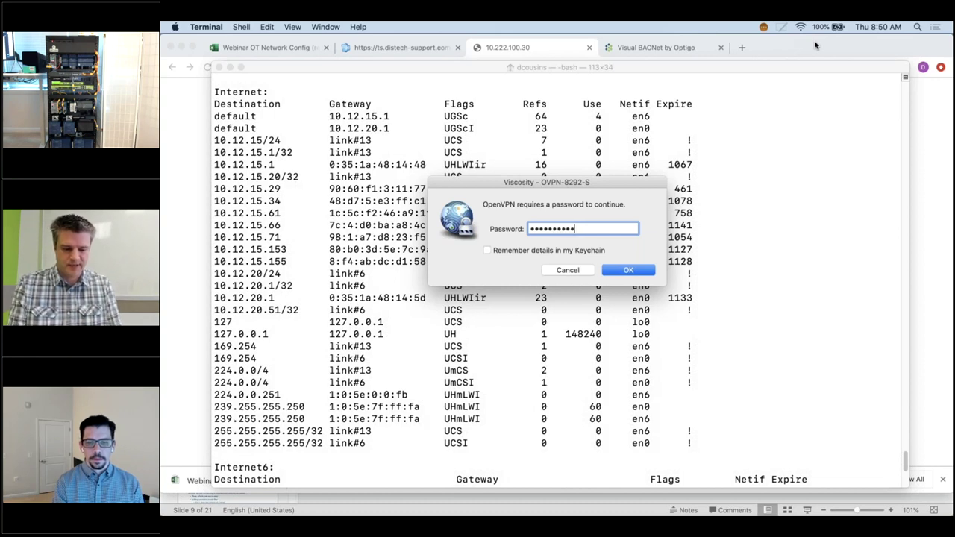
pyautogui.press('Return')
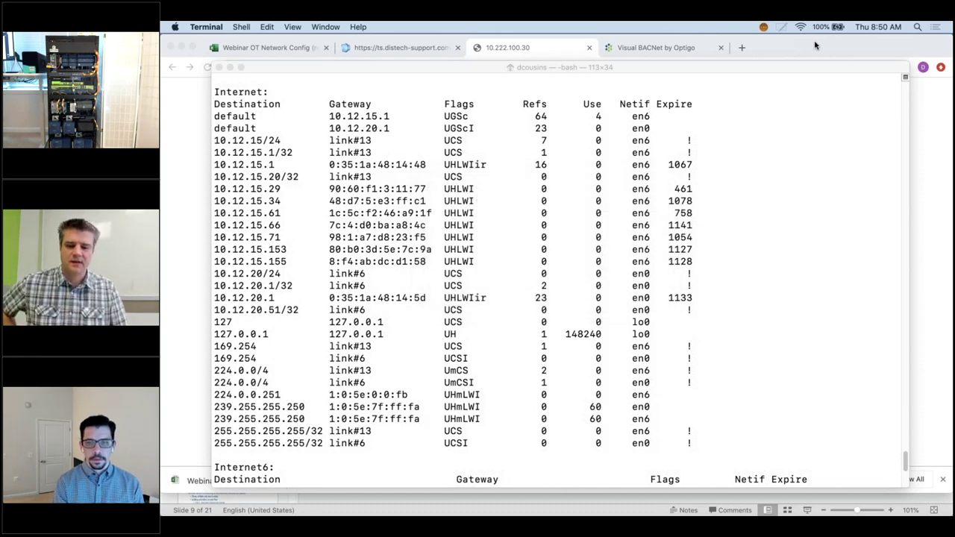
pyautogui.click(764, 27)
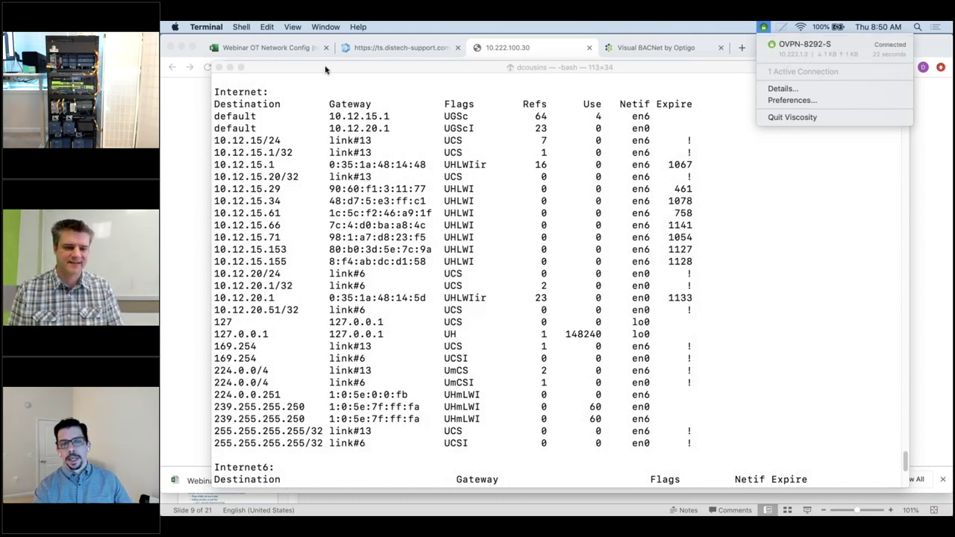
# - Switch to the pfSense OpenVPN status page in Chrome and show the OVPN-8292-S server's internal routing table
pyautogui.click(388, 47)
pyautogui.click(388, 48)
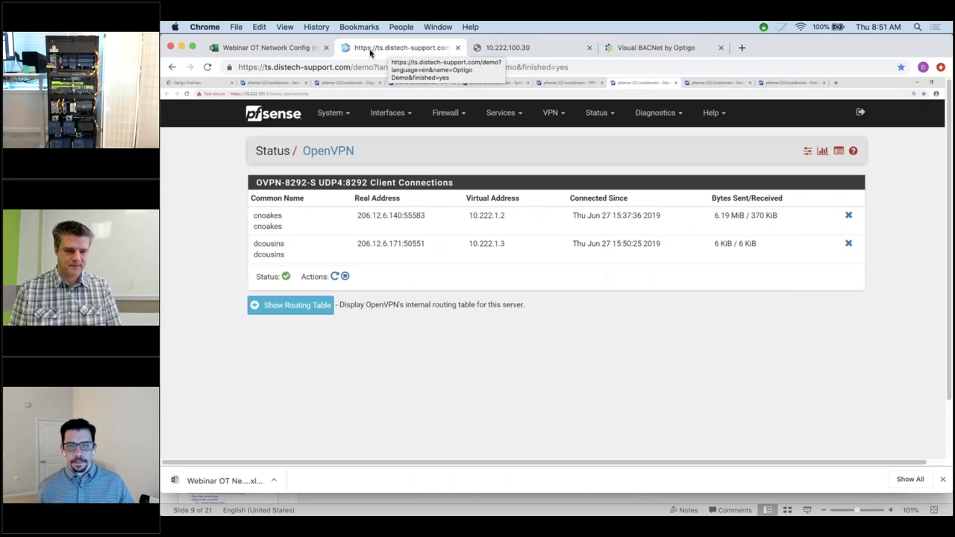
pyautogui.click(207, 67)
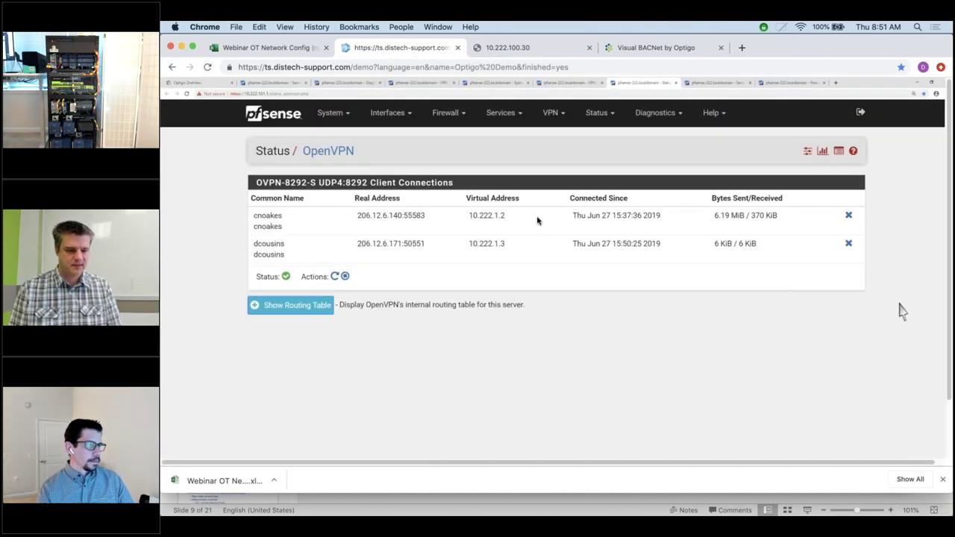
pyautogui.click(306, 312)
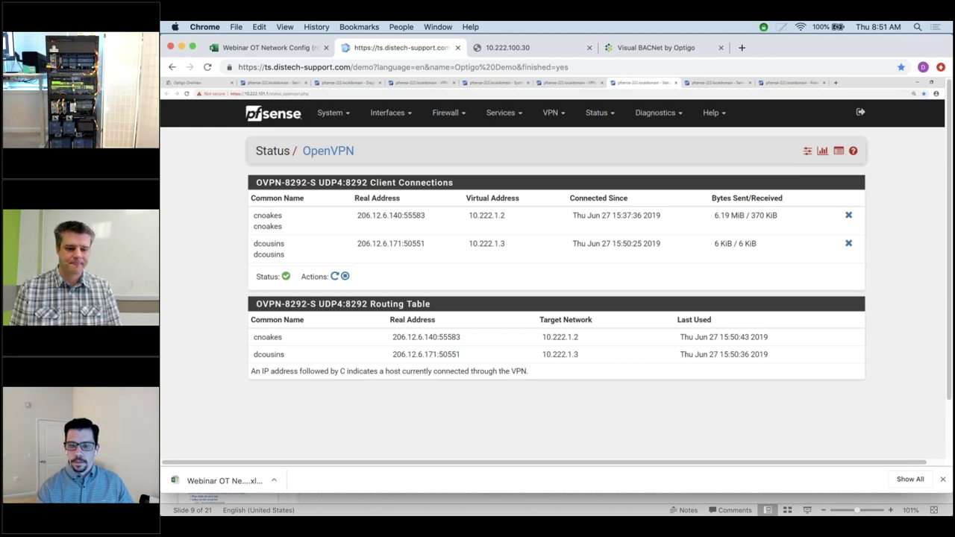
# - Switch to Terminal, ping 10.222.100.30 over the VPN and stop the ping after several packets
pyautogui.press('super+Tab')
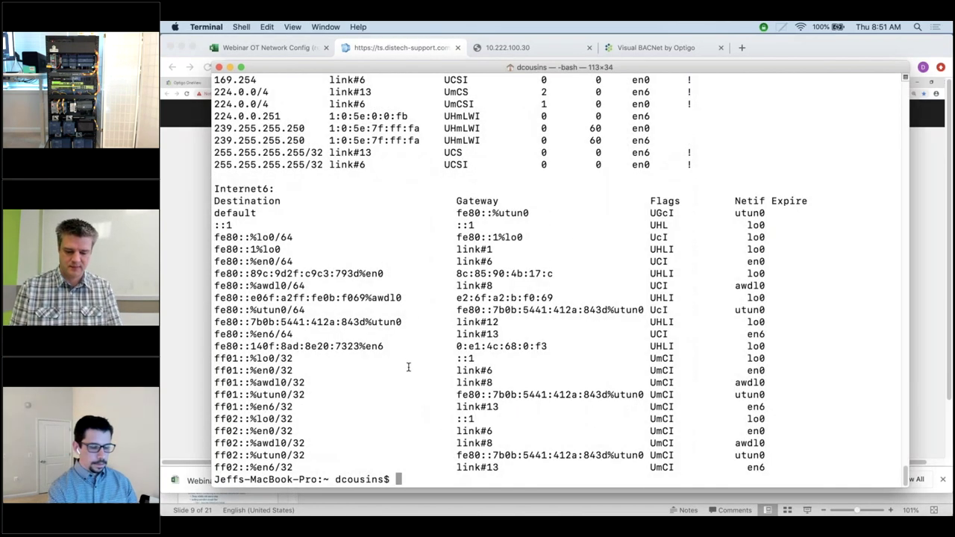
pyautogui.write('ping 10.222.100.30')
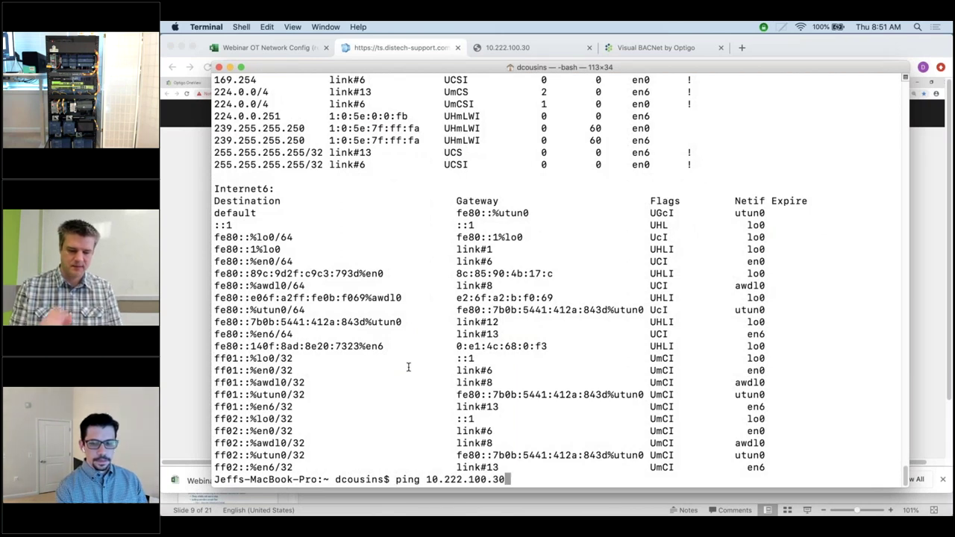
pyautogui.press('Return')
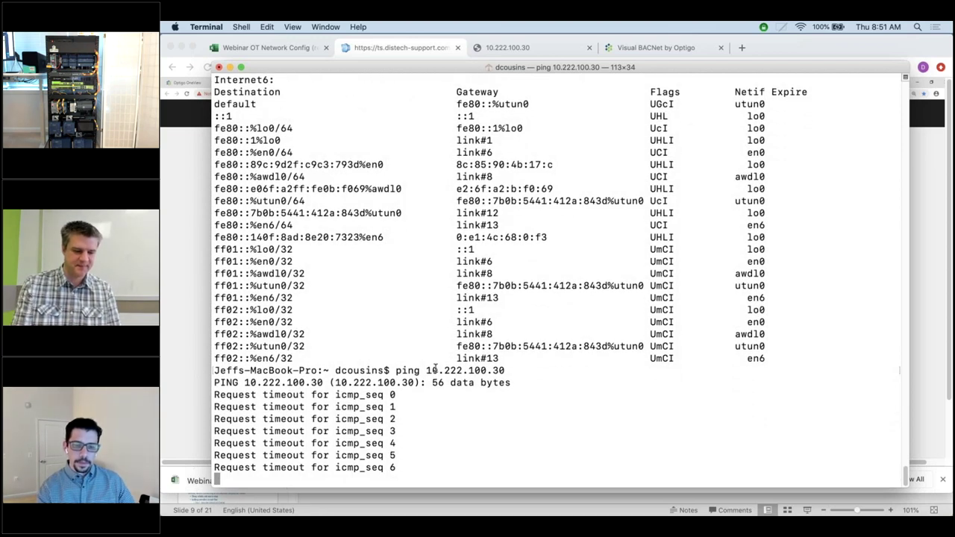
pyautogui.hotkey('ctrl', 'c')
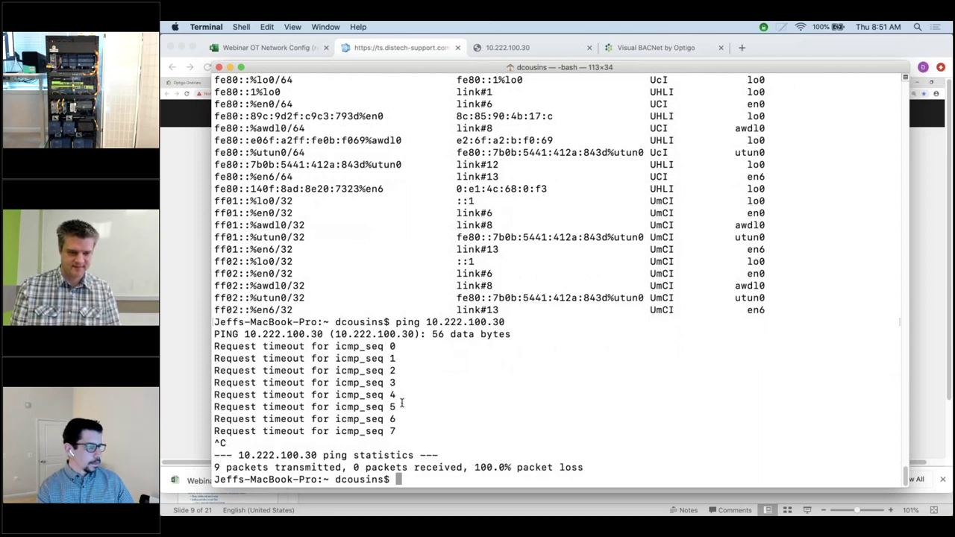
# - List the routing table with the command netstat -nr and highlight the routes from 10.222.1/24 through 10.222.105/24
pyautogui.write('netstat -nr')
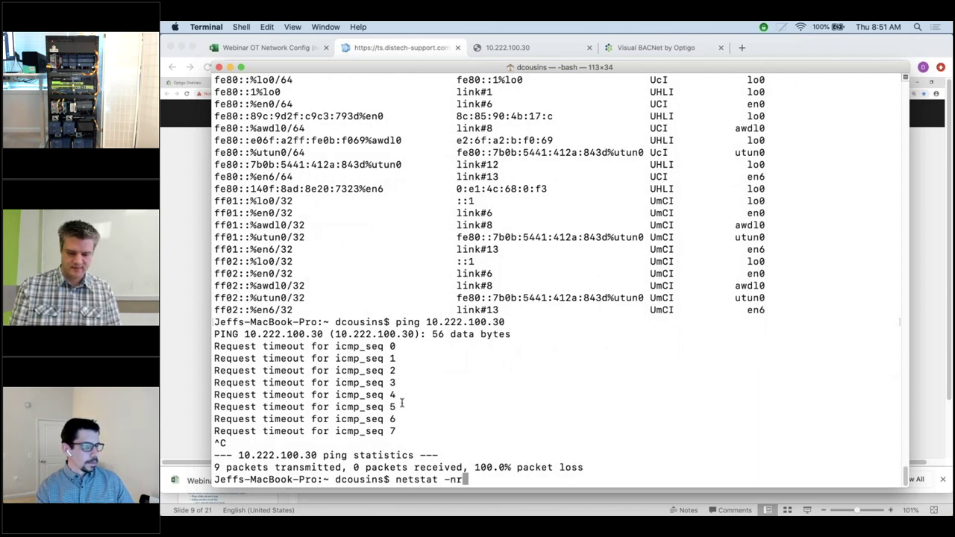
pyautogui.press('Return')
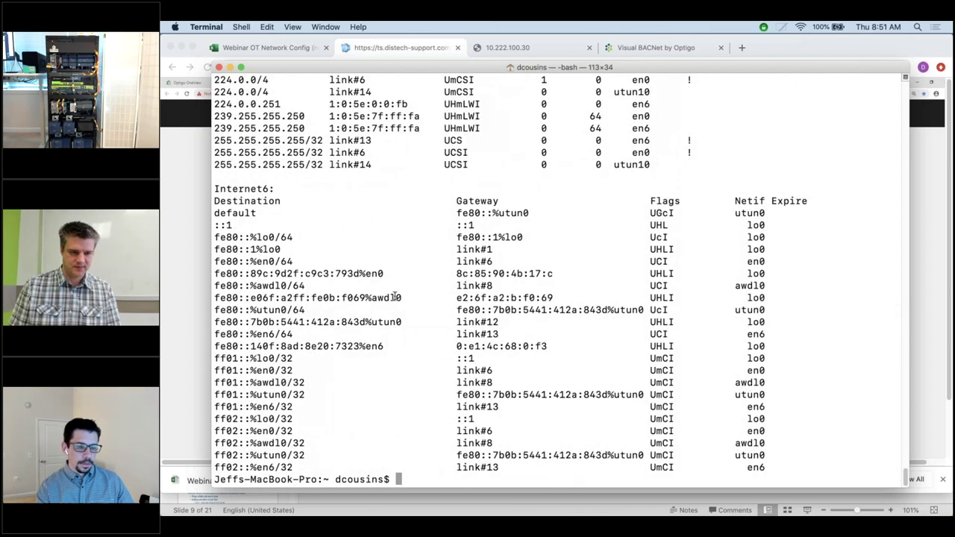
pyautogui.scroll(10, 396, 297)
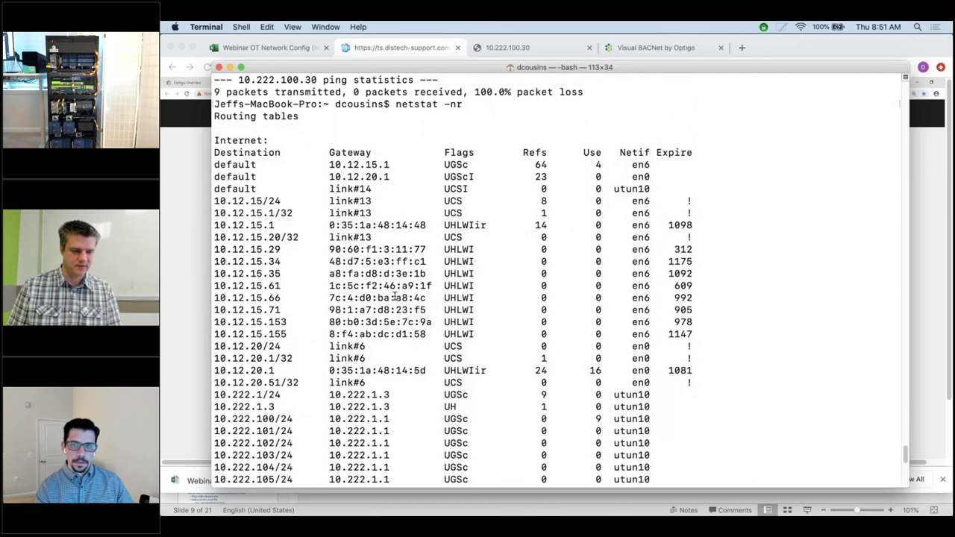
pyautogui.scroll(-3, 395, 297)
pyautogui.scroll(3, 395, 297)
pyautogui.scroll(-4, 395, 297)
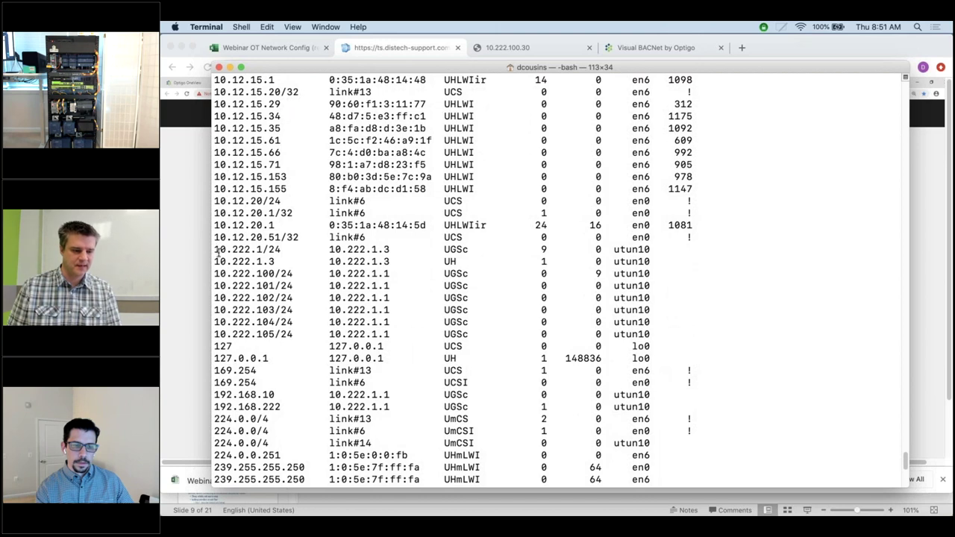
pyautogui.moveTo(215, 250); pyautogui.dragTo(214, 347)
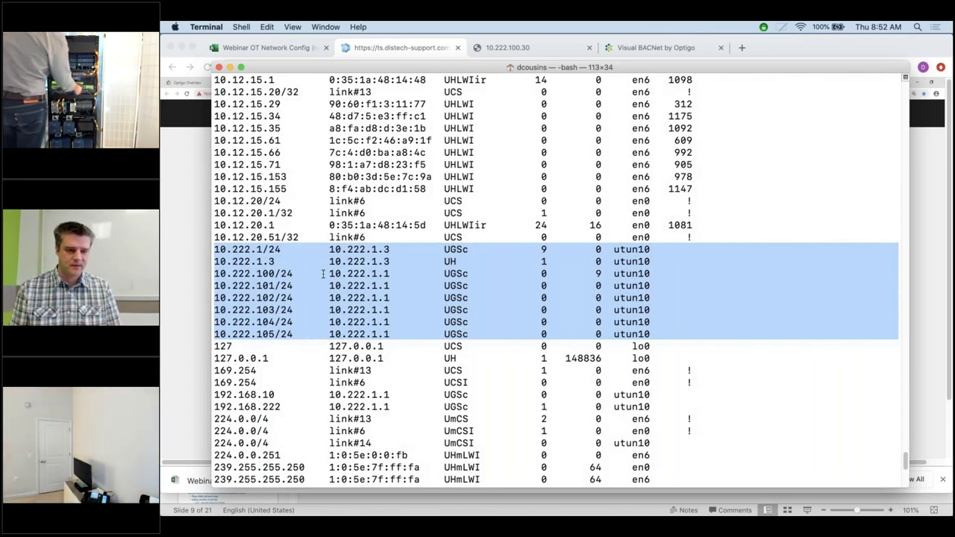
pyautogui.scroll(5, 323, 274)
pyautogui.scroll(2, 323, 274)
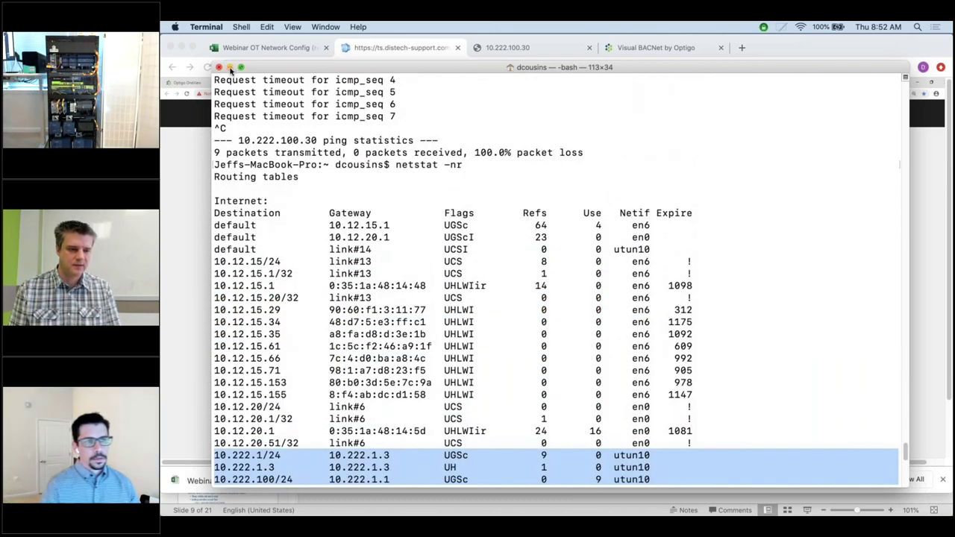
# - Minimize the Terminal window and reload the 10.222.100.30 login page in Chrome
pyautogui.click(230, 68)
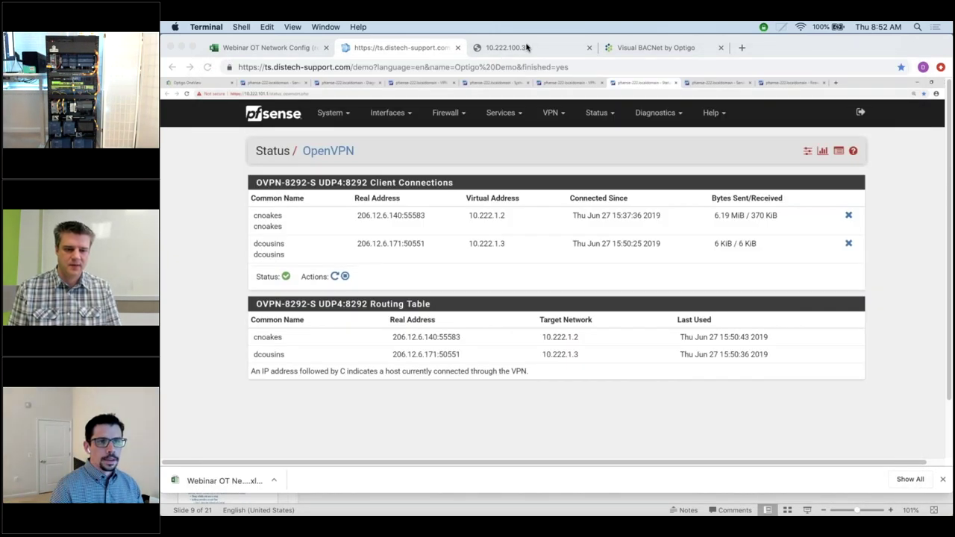
pyautogui.click(526, 47)
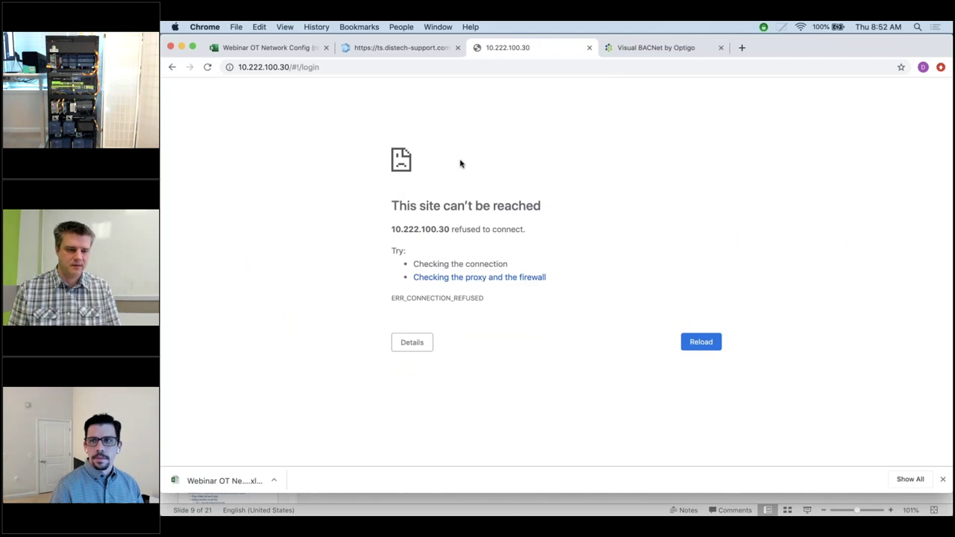
pyautogui.click(208, 67)
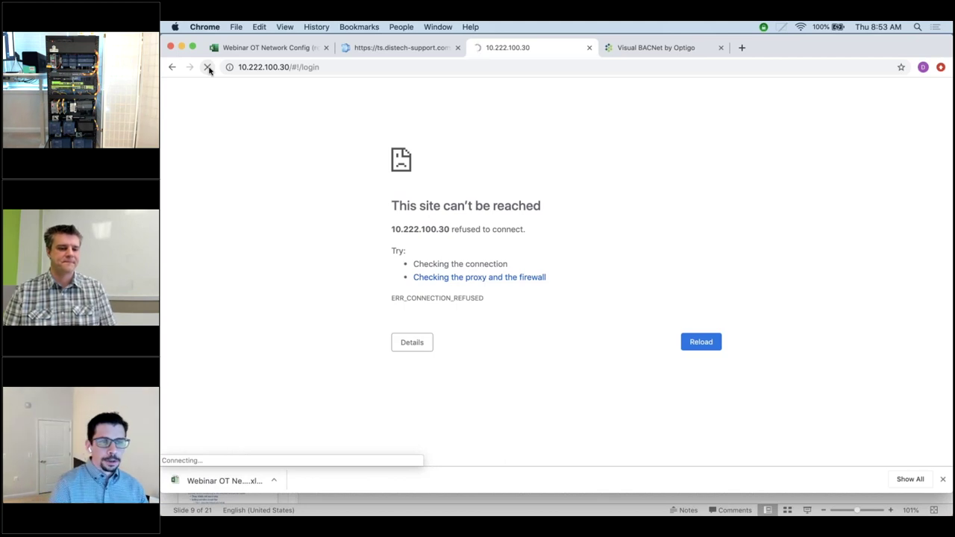
# - Review the pfSense OpenVPN status page again and bring up the Webinar OT Network Config workbook
pyautogui.click(397, 49)
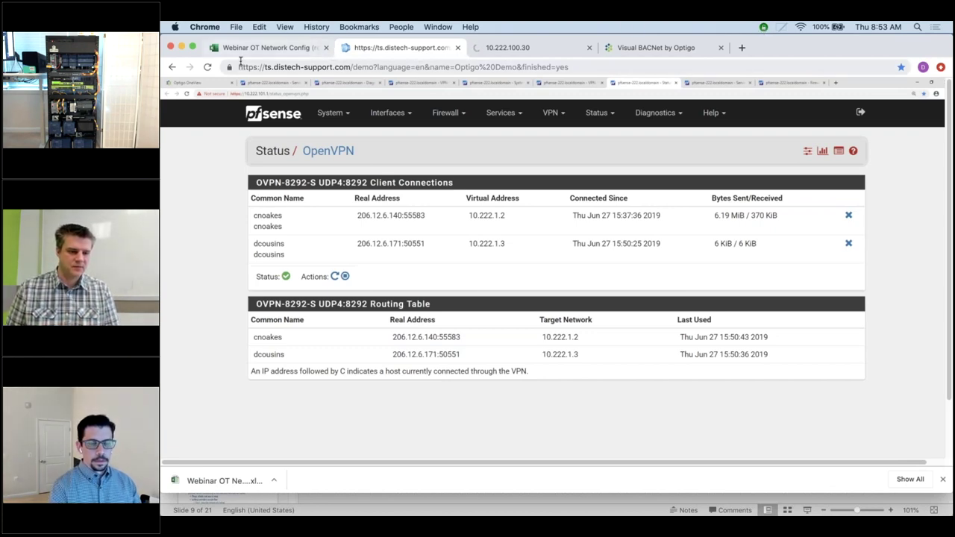
pyautogui.click(264, 48)
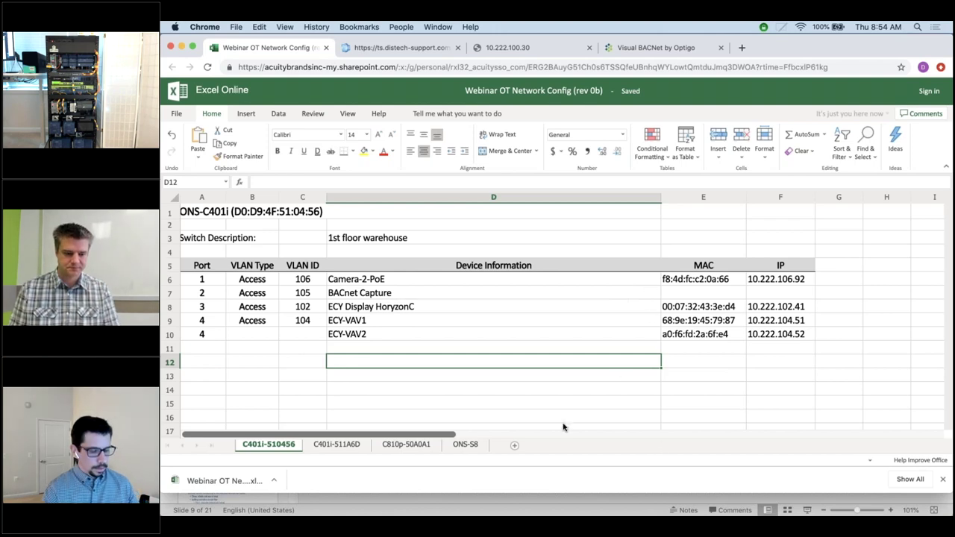
# - Switch to PowerPoint, start the slide show from slide 9 and advance to the VLAN network diagram on slide 10
pyautogui.click(553, 510)
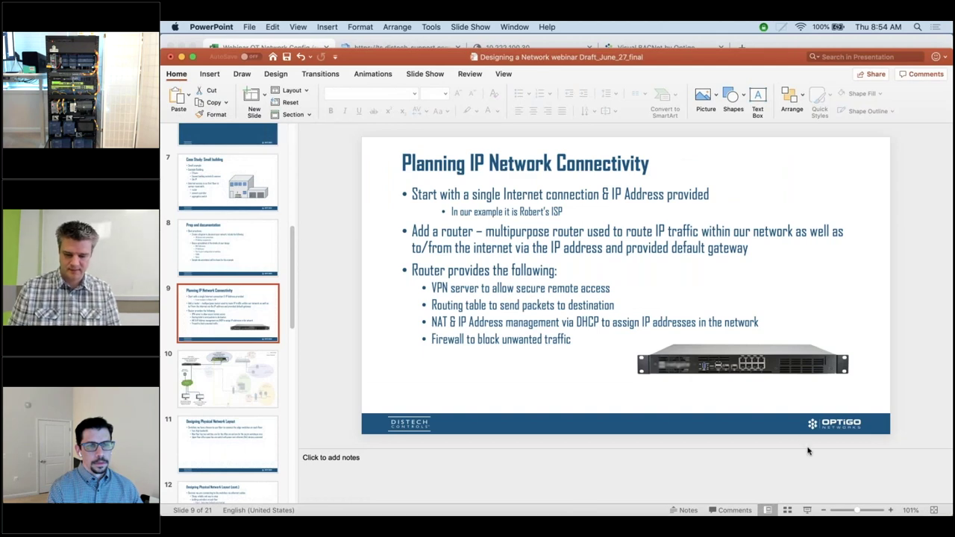
pyautogui.click(809, 510)
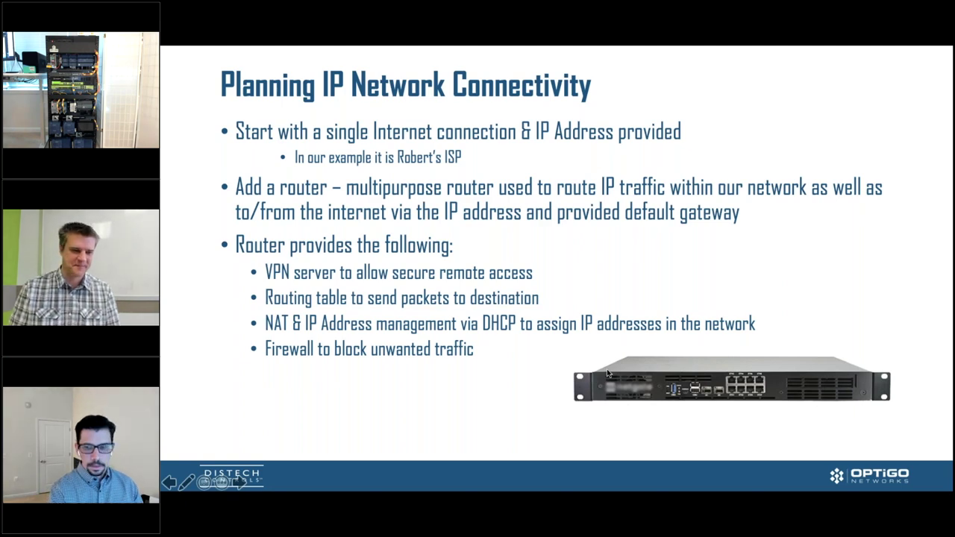
pyautogui.press('Right')
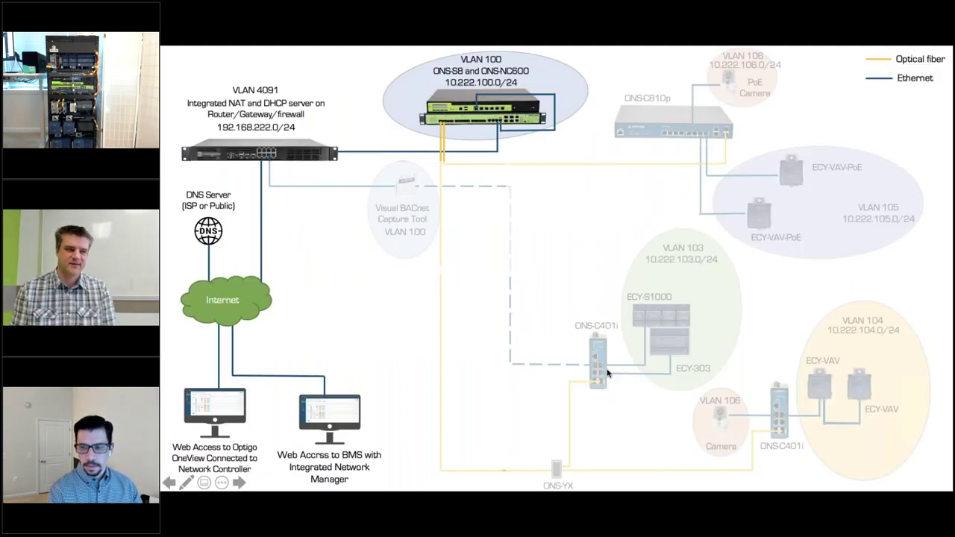
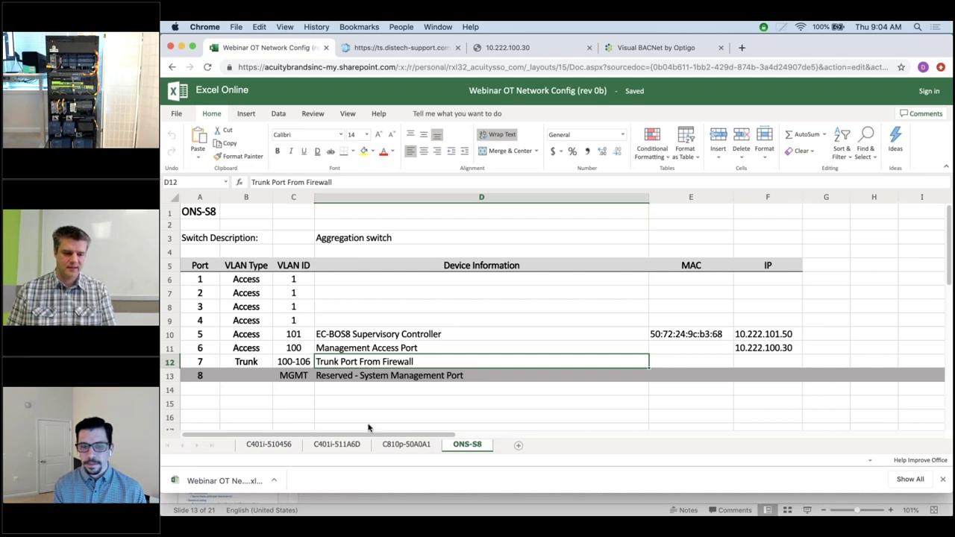
# - Review the port and VLAN assignments on the C810p-50A0A1, C401i-511A6D and C401i-510456 sheets of the network config workbook
pyautogui.click(406, 444)
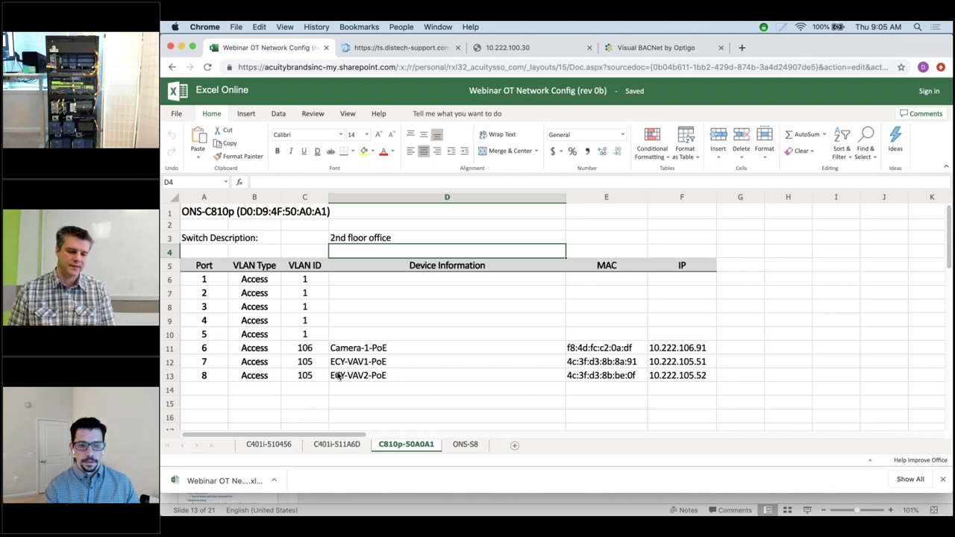
pyautogui.click(329, 446)
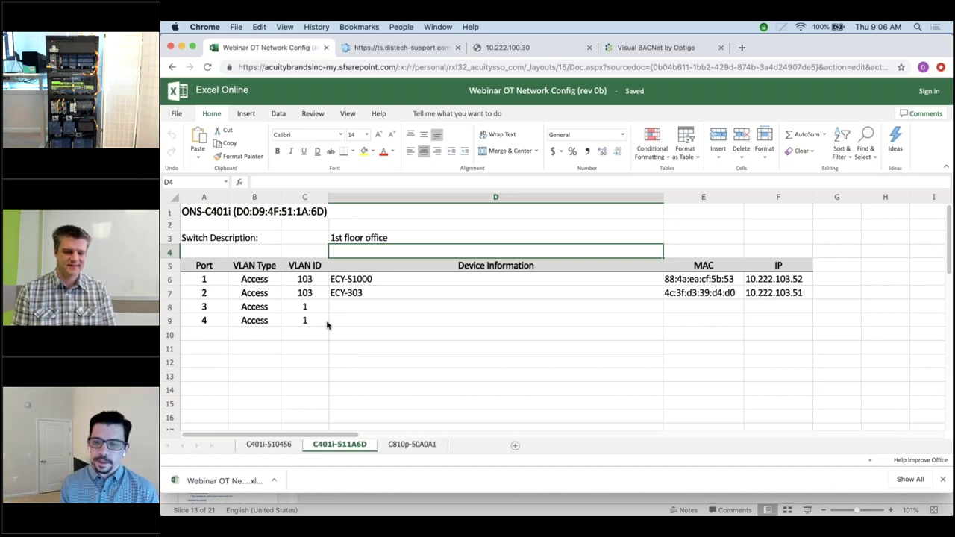
pyautogui.click(268, 445)
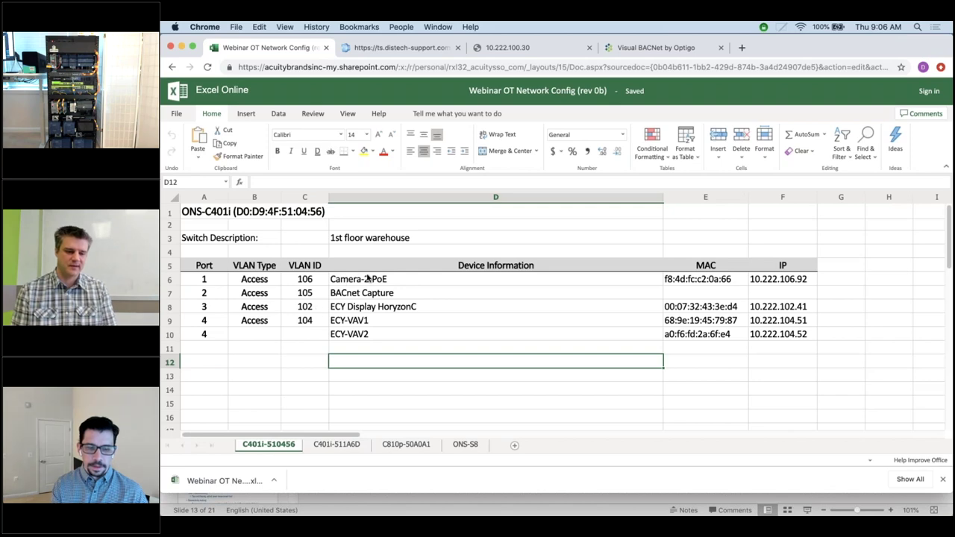
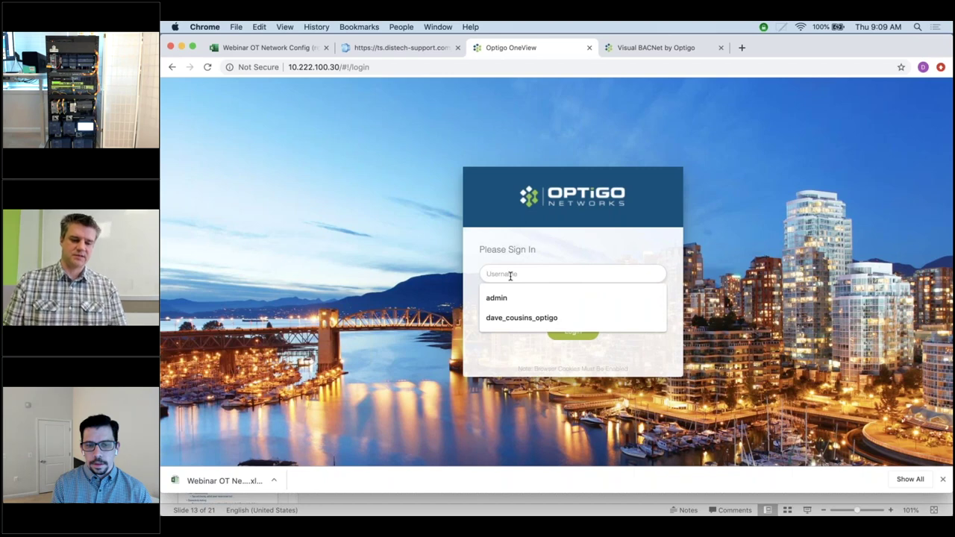
# - Try to sign in to OneView with the username admin and the account password
pyautogui.click(500, 298)
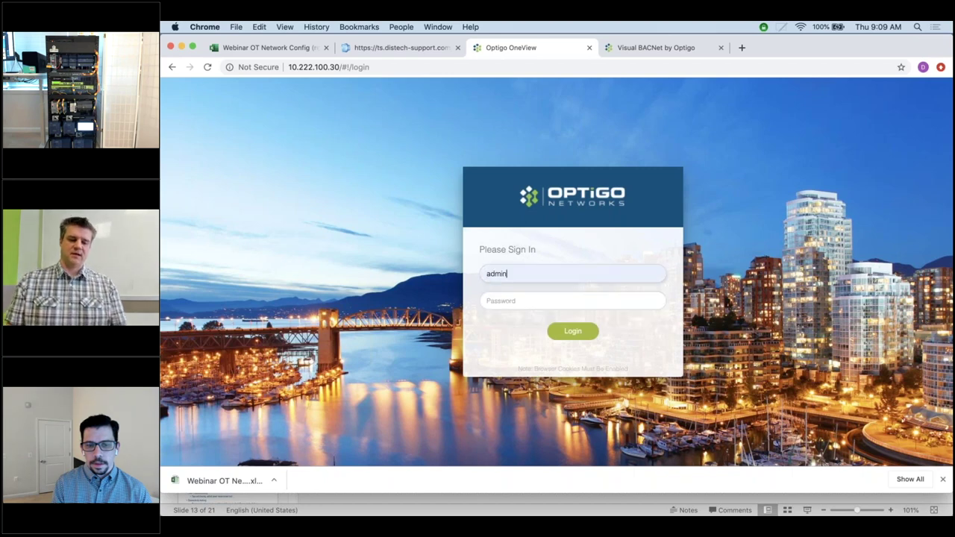
pyautogui.click(501, 300)
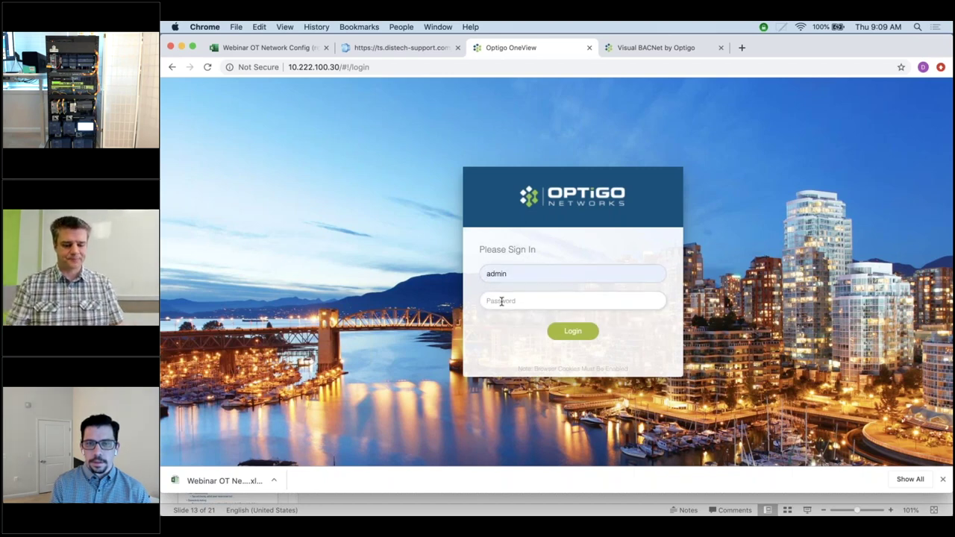
pyautogui.write('***')
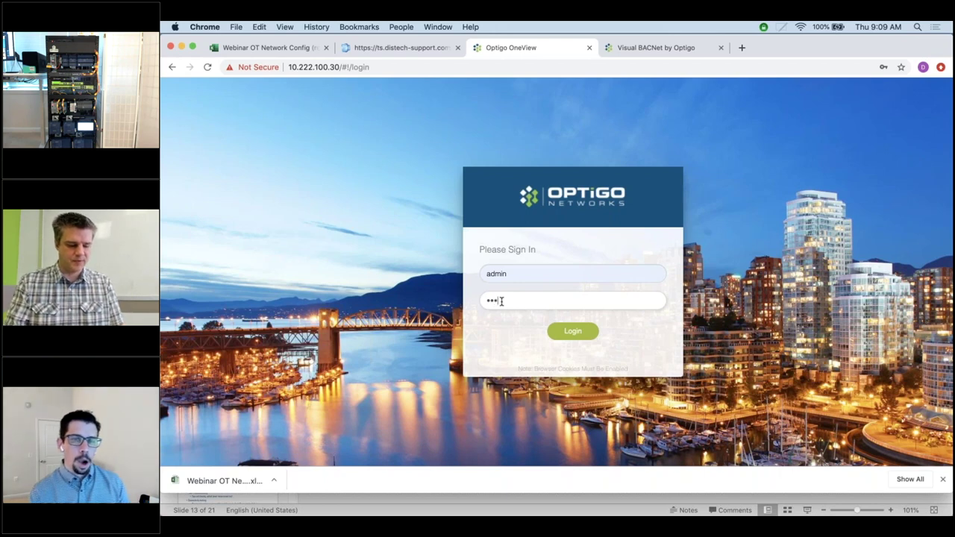
pyautogui.write('******')
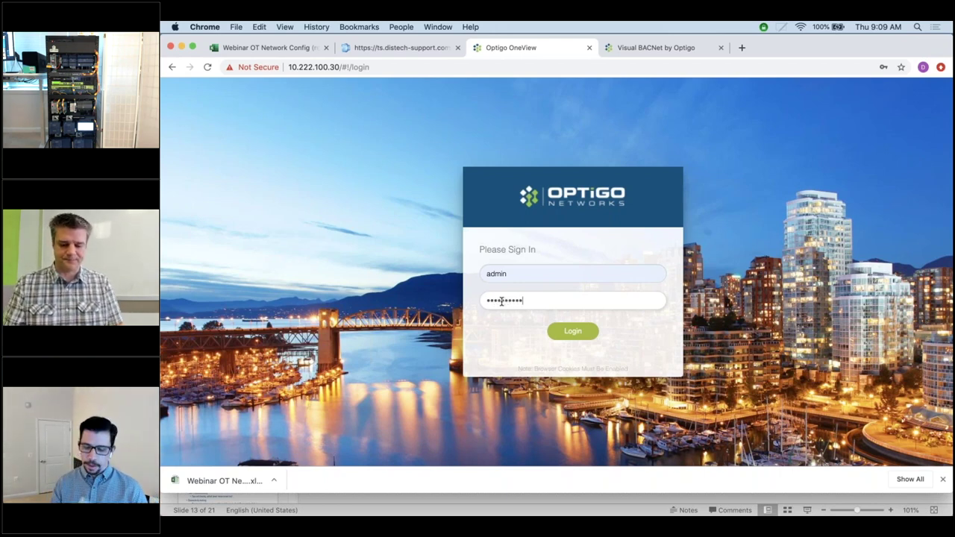
pyautogui.press('Return')
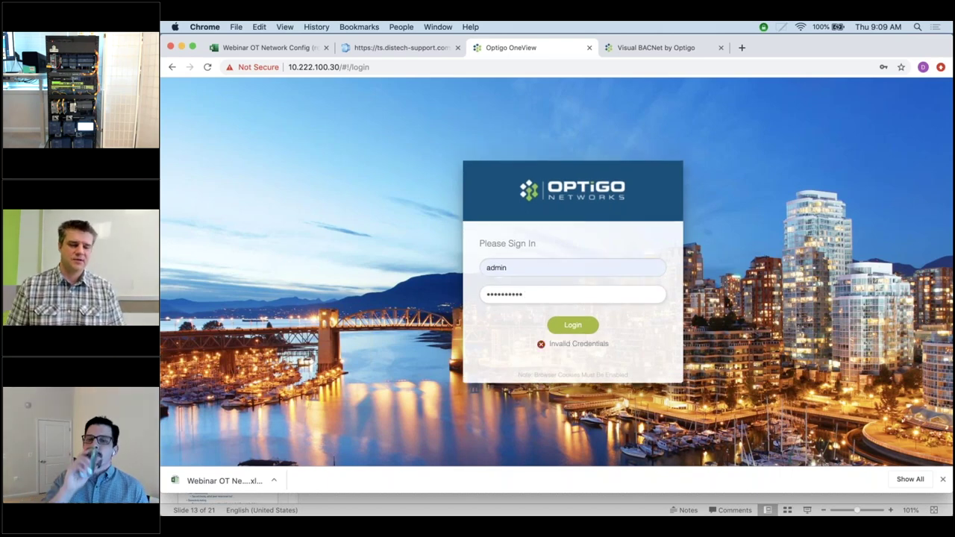
# - Replace the entered account password and submit the admin sign-in again
pyautogui.doubleClick(499, 294)
pyautogui.write('••••••••')
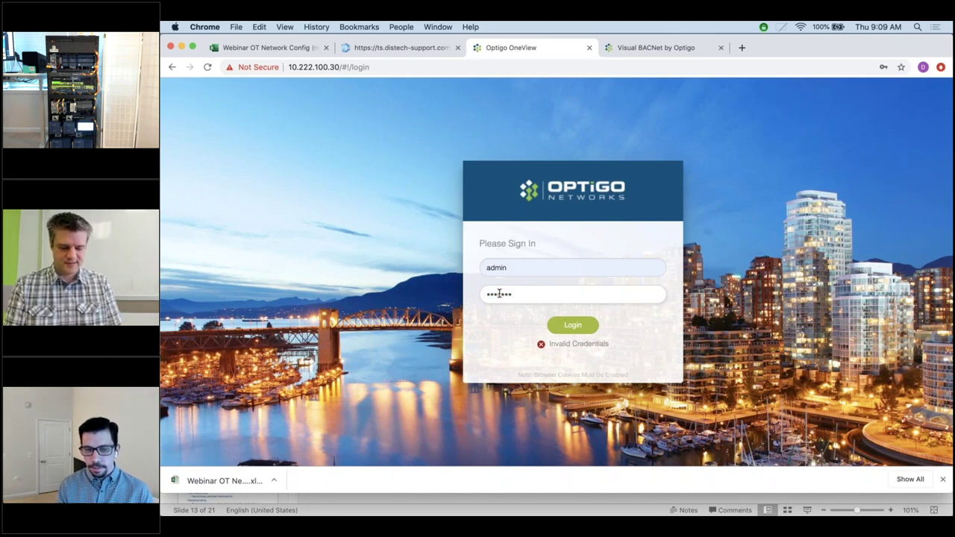
pyautogui.write('••••')
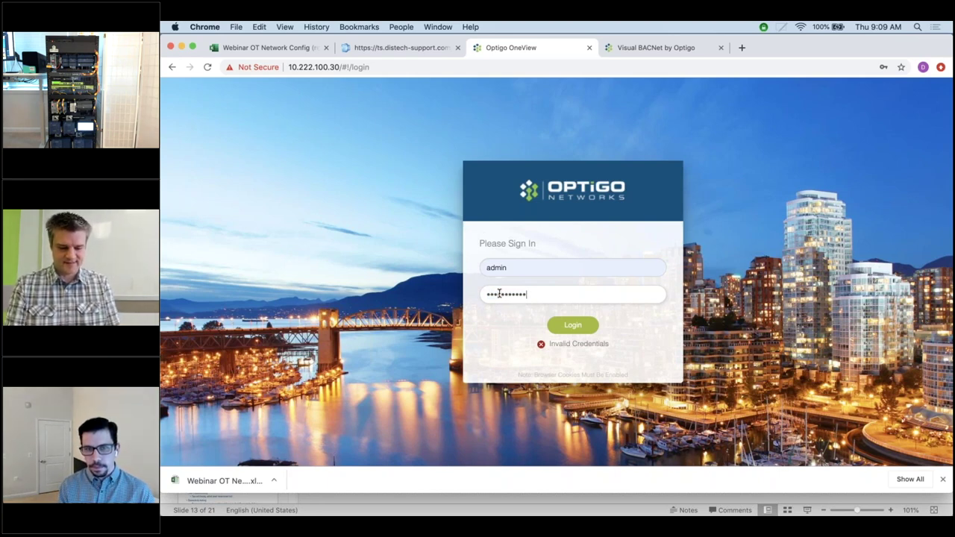
pyautogui.press('Return')
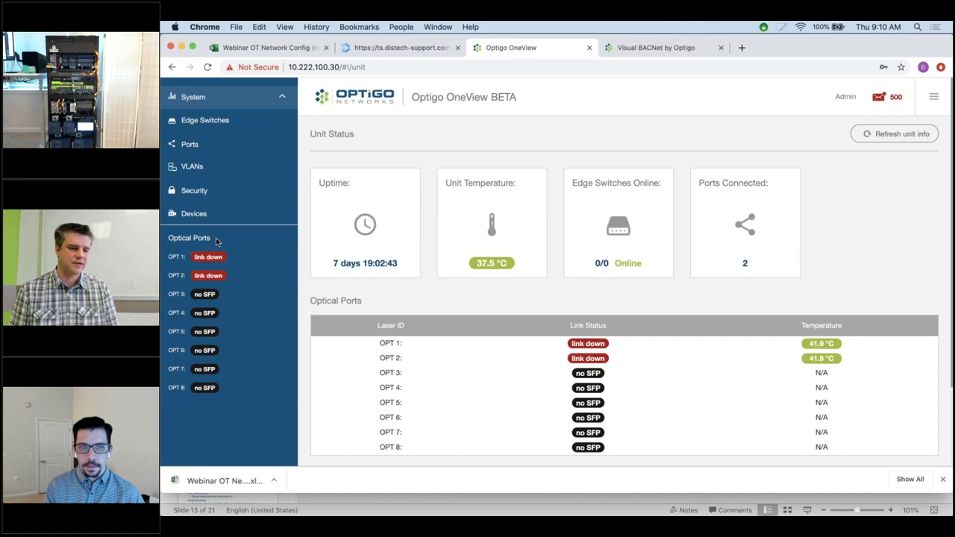
# - Review the Edge Switches list and the Ports table, including the management access and firewall trunk ports
pyautogui.click(208, 124)
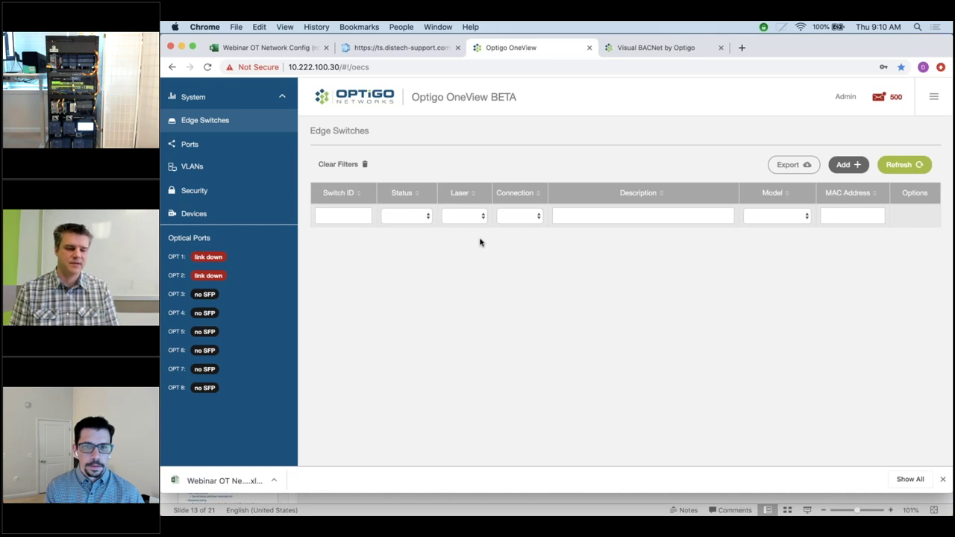
pyautogui.click(190, 145)
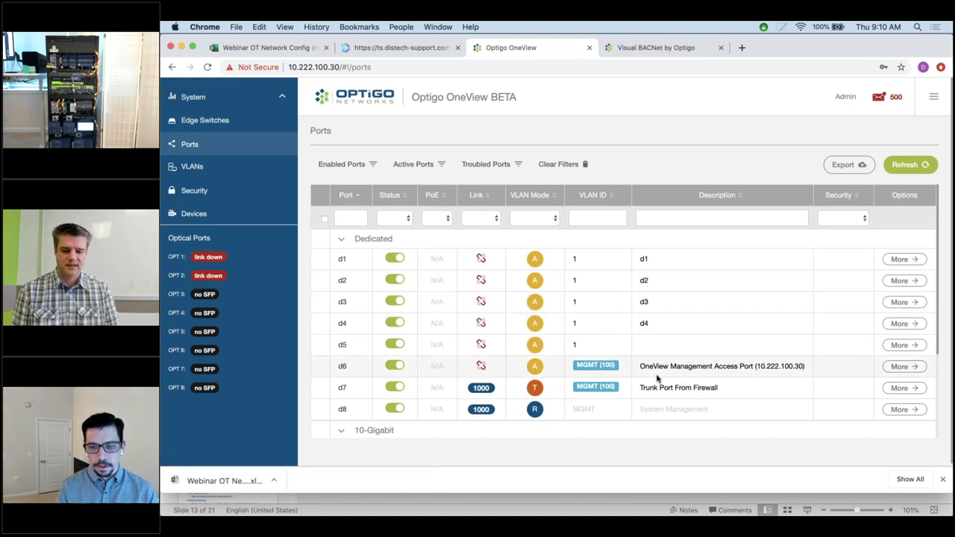
pyautogui.moveTo(481, 366)
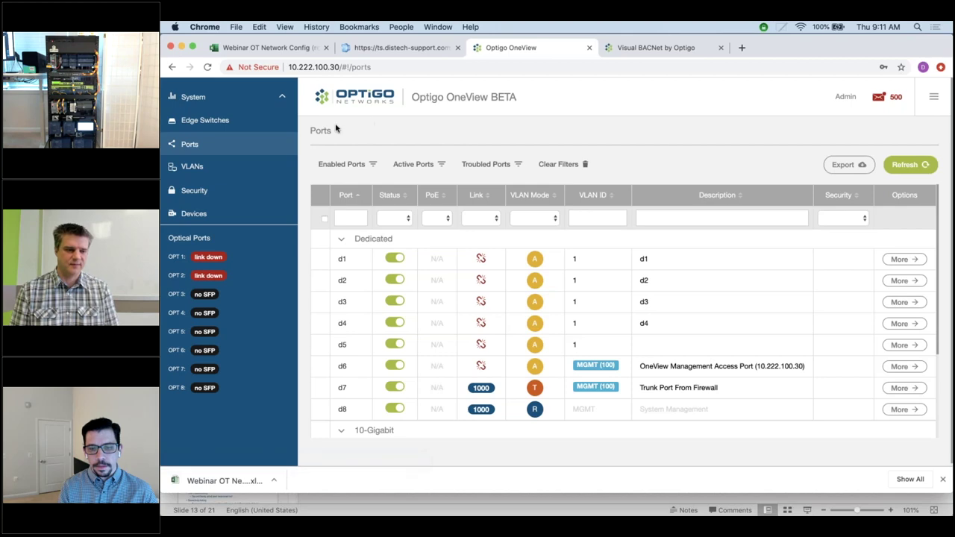
# - Return to the Edge Switches list and reload it to check which switches have come online
pyautogui.click(202, 121)
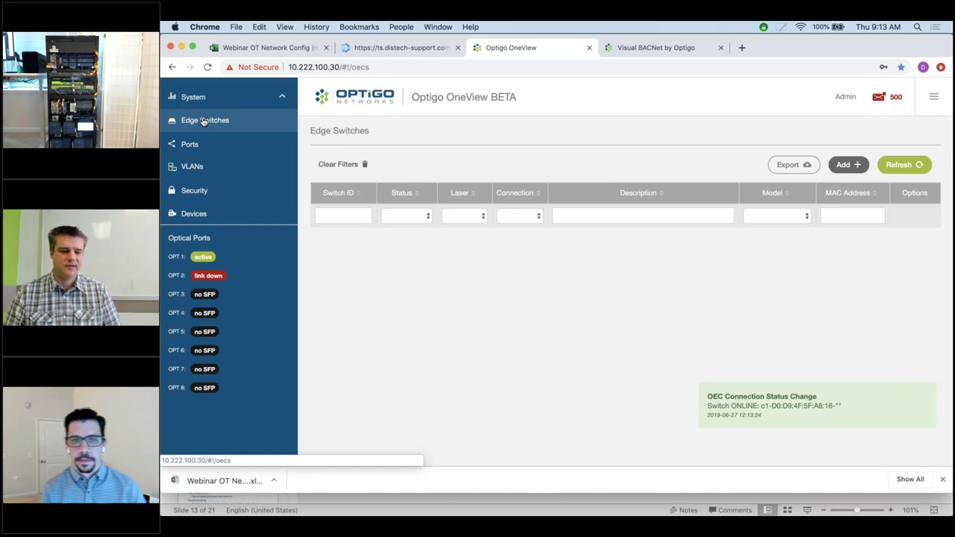
pyautogui.click(203, 121)
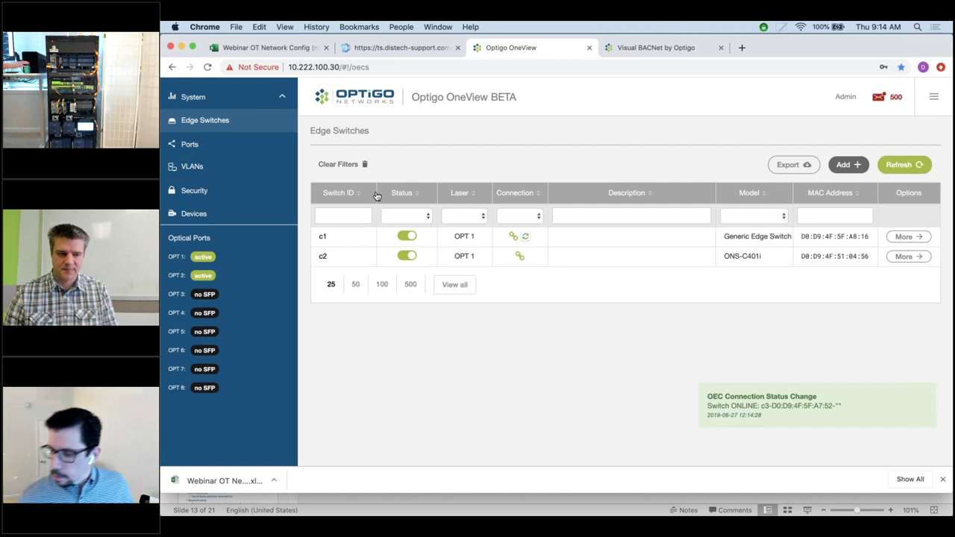
pyautogui.click(207, 66)
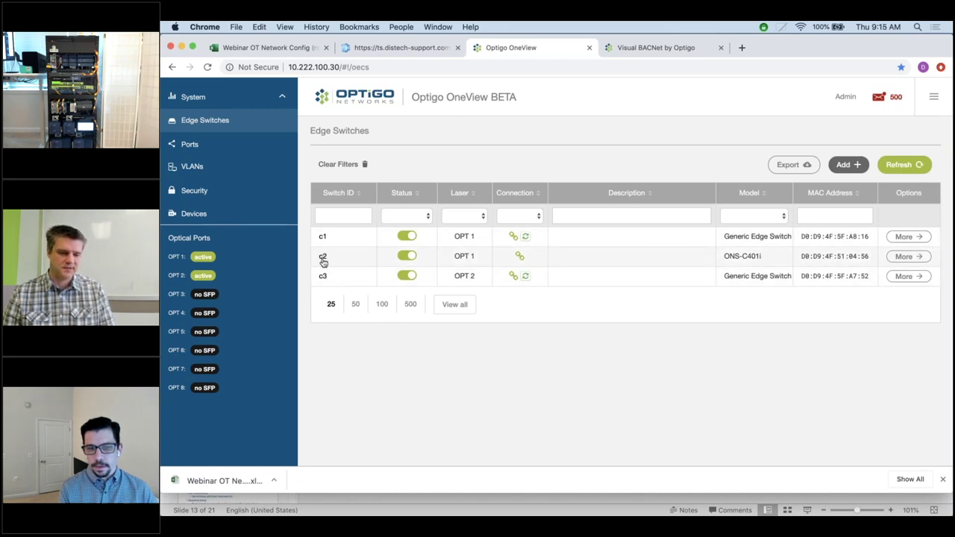
# - In the network config workbook, append "(c2)" to the switch description "1st floor warehouse" on the C401i-510456 sheet
pyautogui.click(258, 50)
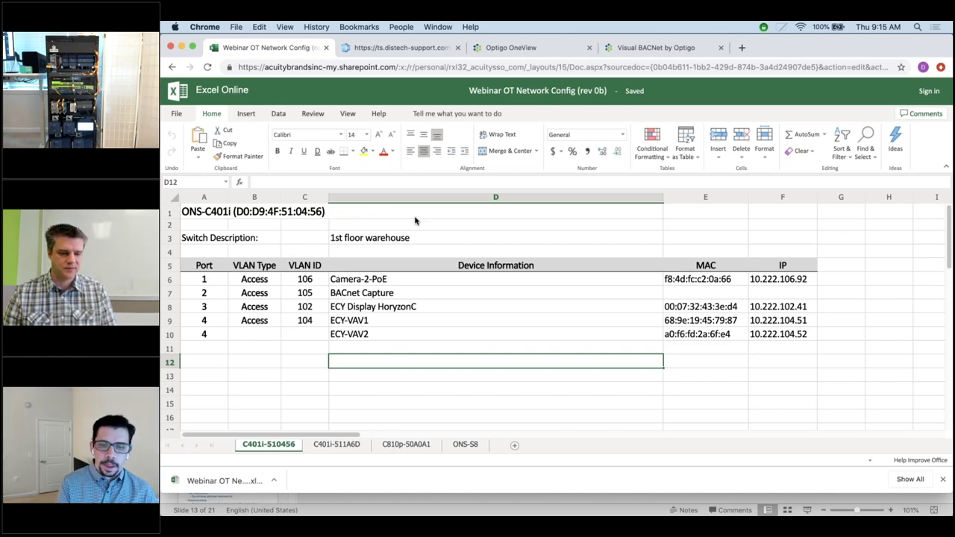
pyautogui.click(436, 238)
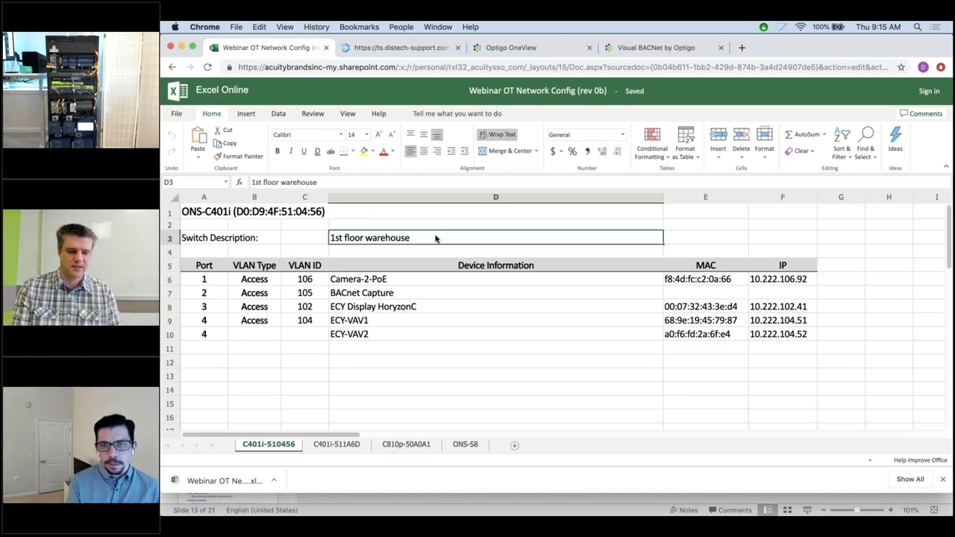
pyautogui.press('BackSpace')
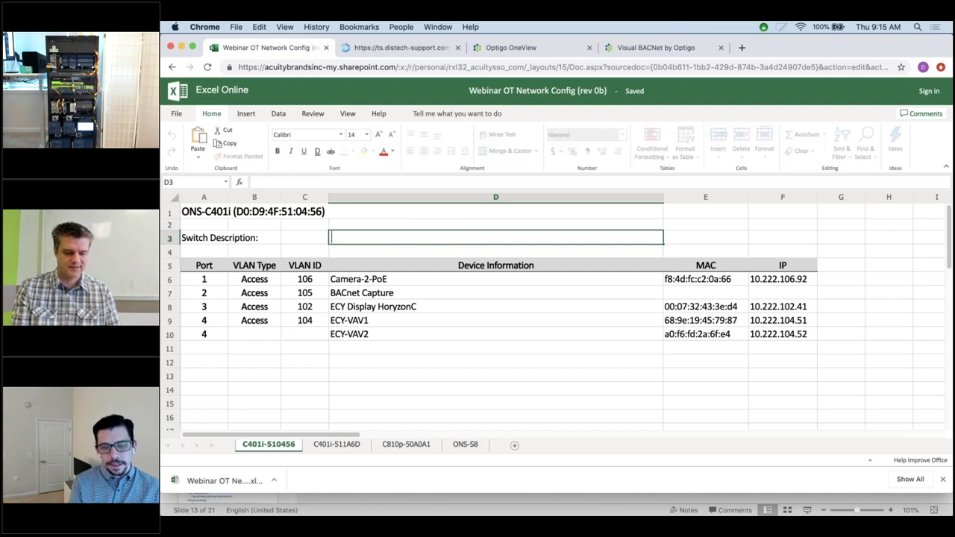
pyautogui.press('Escape')
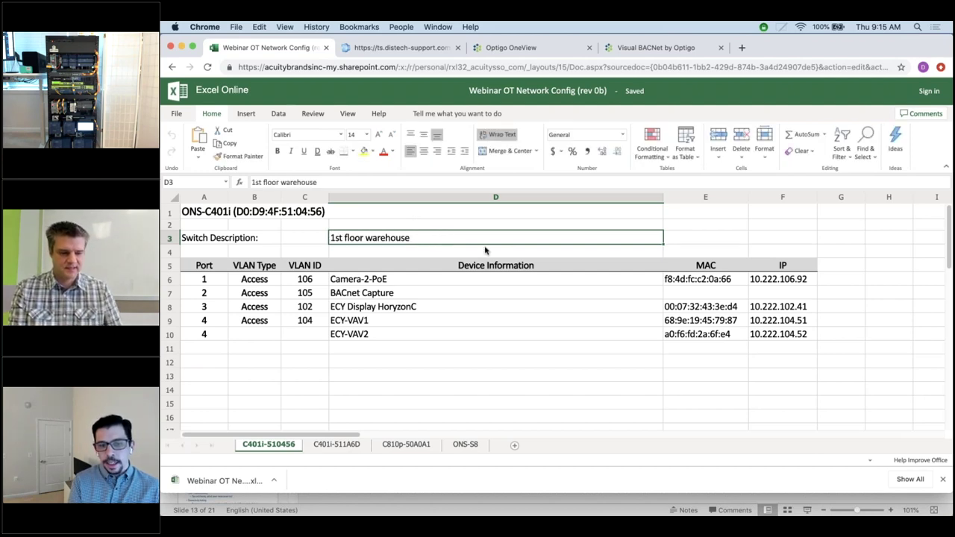
pyautogui.doubleClick(444, 237)
pyautogui.write('(c2)')
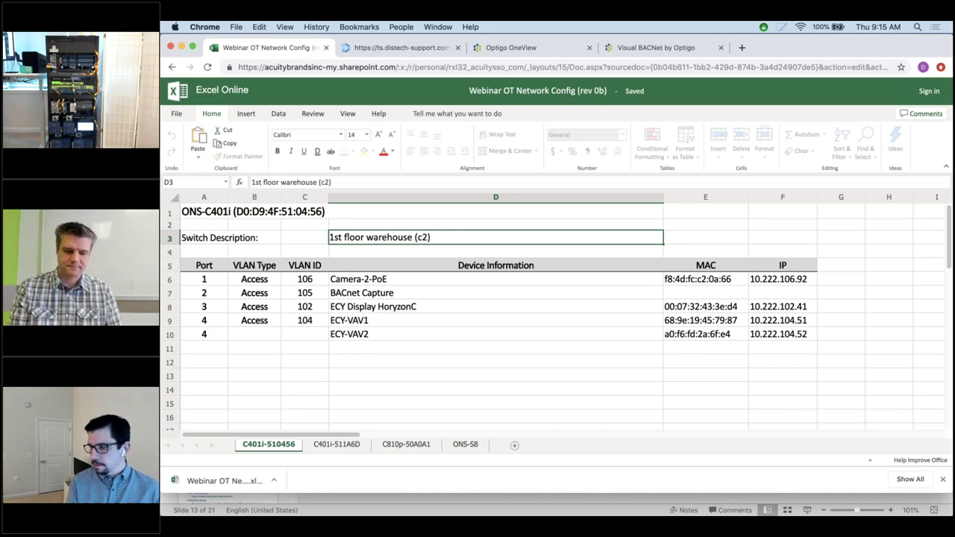
pyautogui.press('Return')
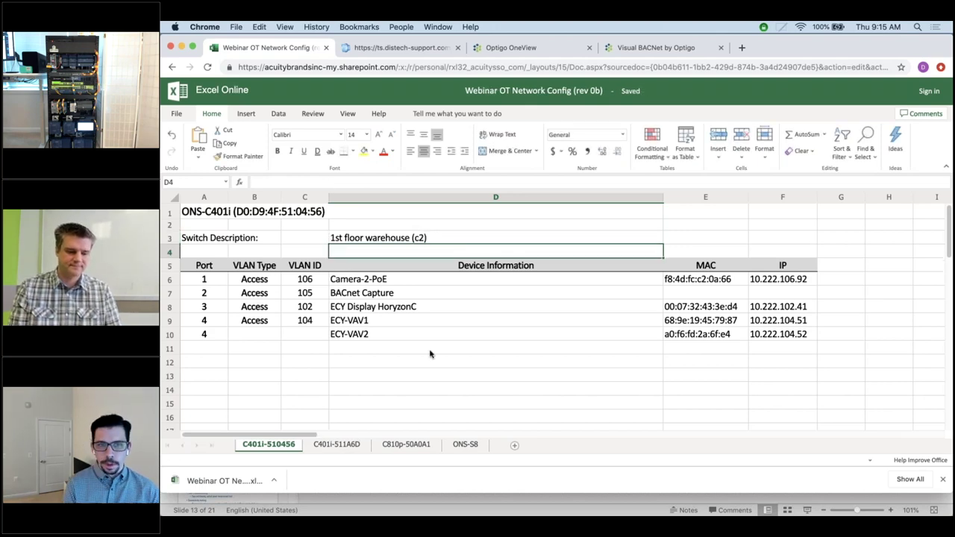
# - Append "(c1)" to the switch description "1st floor office" on the C401i-511A6D sheet
pyautogui.click(343, 446)
pyautogui.click(435, 238)
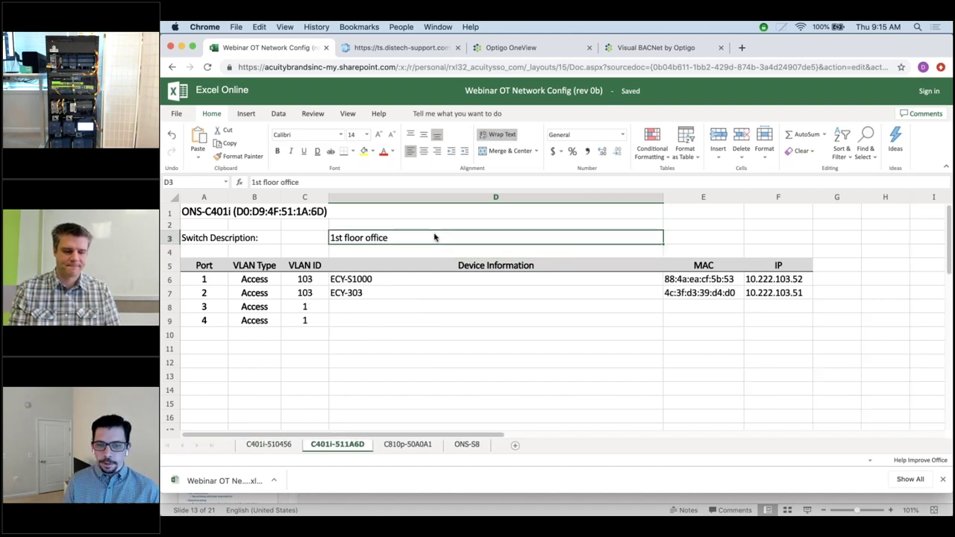
pyautogui.press('F2')
pyautogui.write('(c1)')
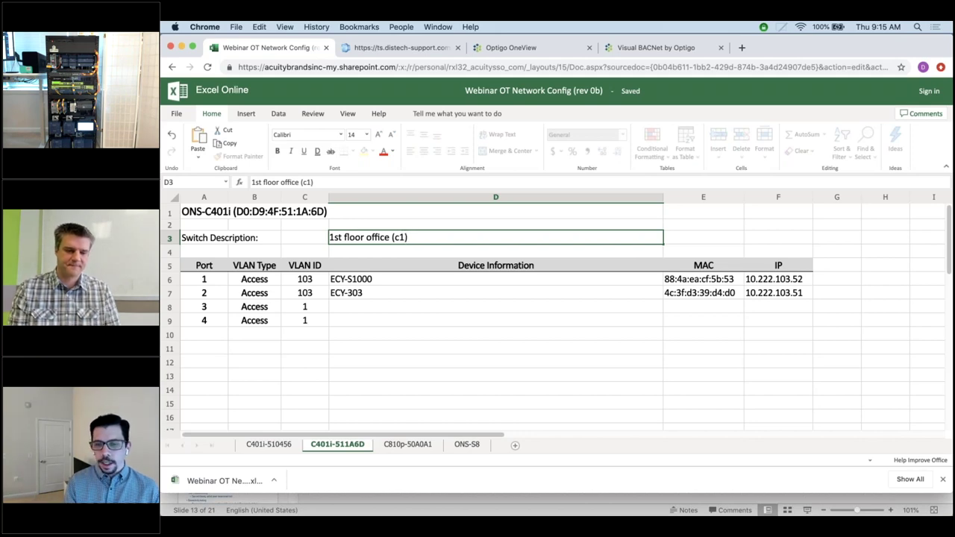
pyautogui.press('Return')
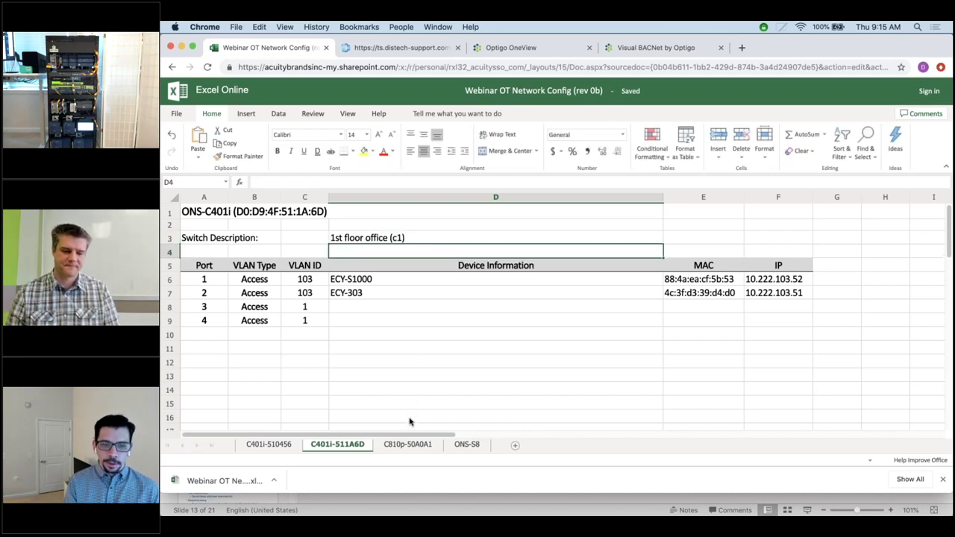
# - Append "(c3)" to the switch description "2nd floor office" on the C810p-50A0A1 sheet
pyautogui.click(408, 445)
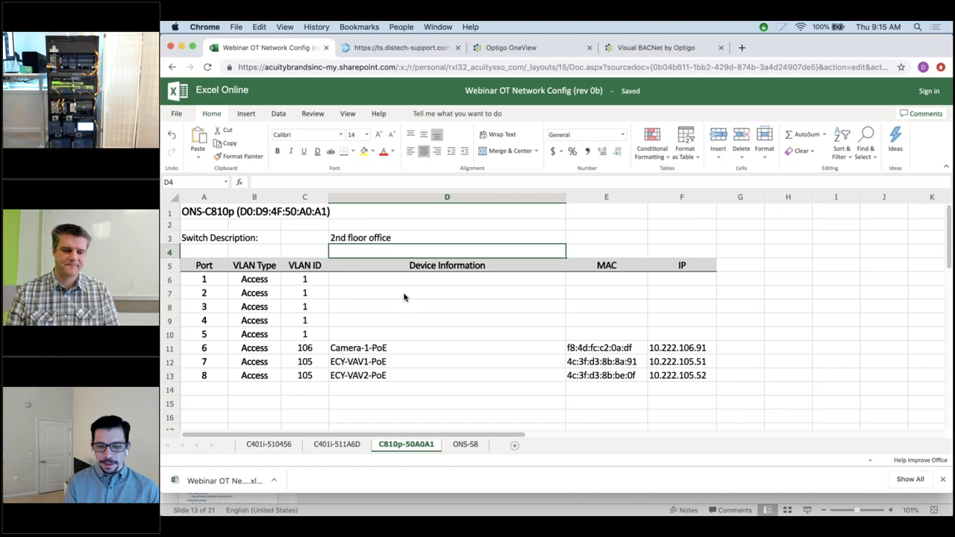
pyautogui.click(412, 240)
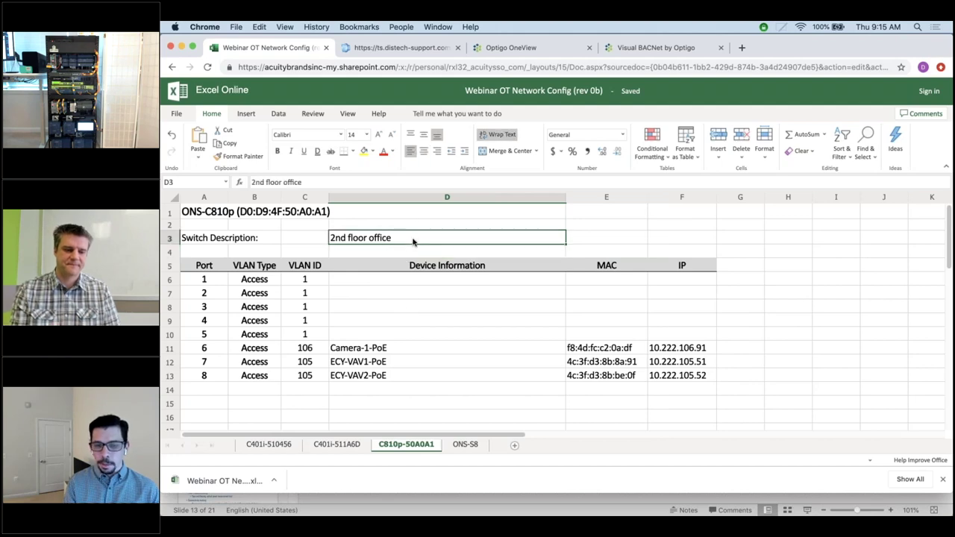
pyautogui.click(370, 182)
pyautogui.write('(c3)')
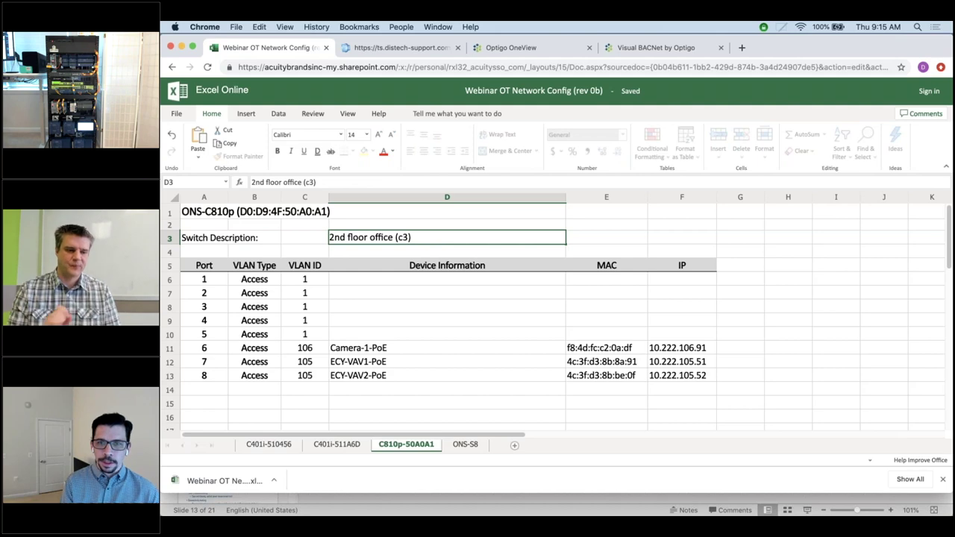
pyautogui.hotkey('ctrl', 'Return')
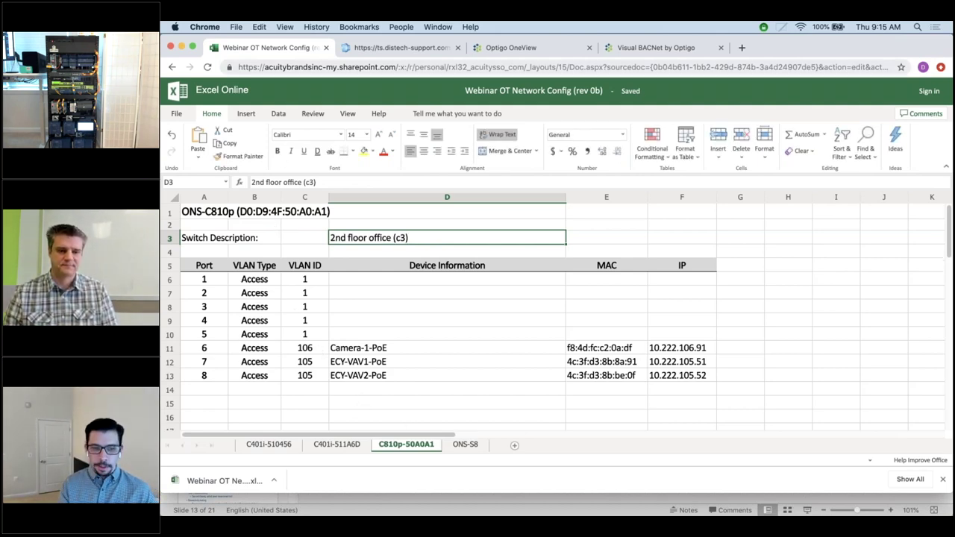
# - Reload OneView's Edge Switches list and recheck the switch details on the workbook's C401i-511A6D and C810p-50A0A1 sheets
pyautogui.click(510, 48)
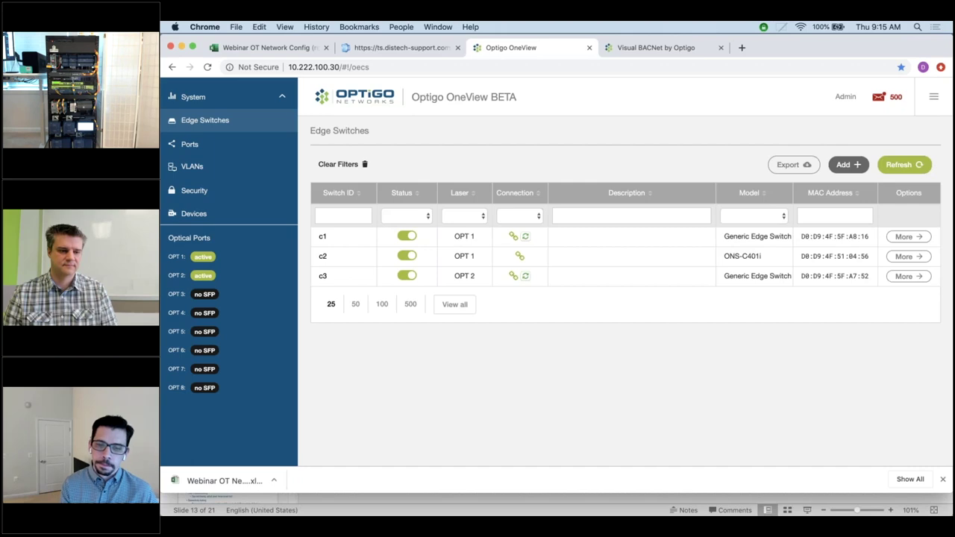
pyautogui.click(208, 67)
pyautogui.click(276, 48)
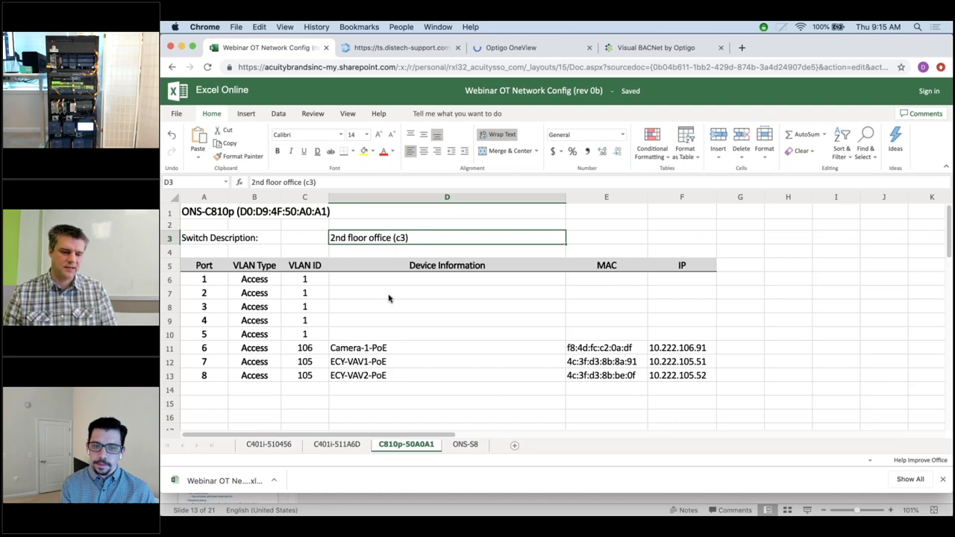
pyautogui.click(334, 448)
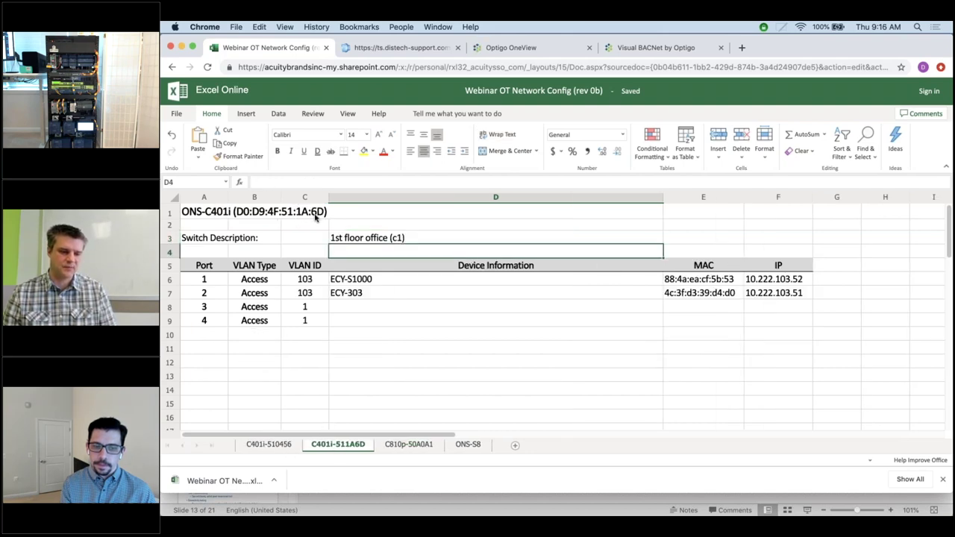
pyautogui.click(409, 445)
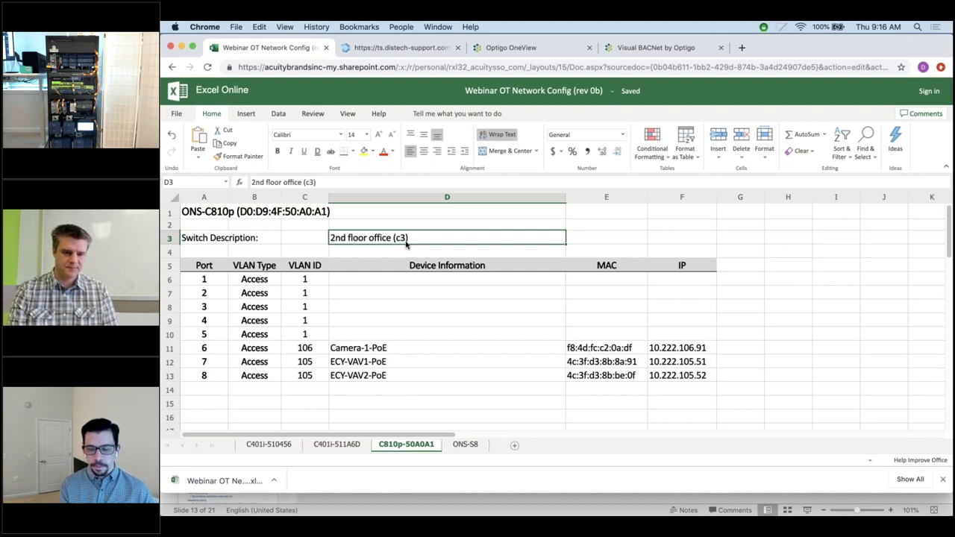
# - In OneView's Edge Switches list, describe switch c1 as "1st floor office" and switch c2 as "1st floor warehouse"
pyautogui.click(522, 50)
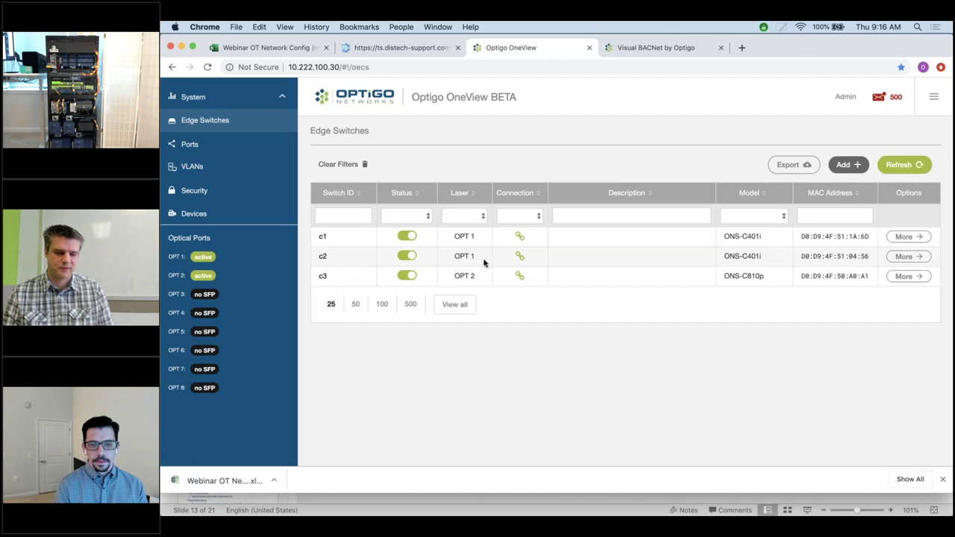
pyautogui.click(622, 240)
pyautogui.write('1st')
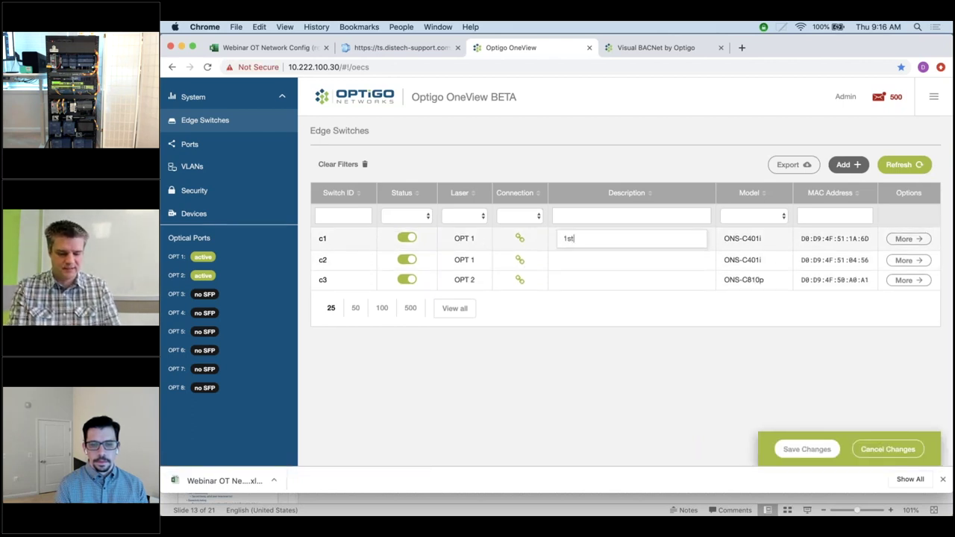
pyautogui.write(' floor office')
pyautogui.click(635, 263)
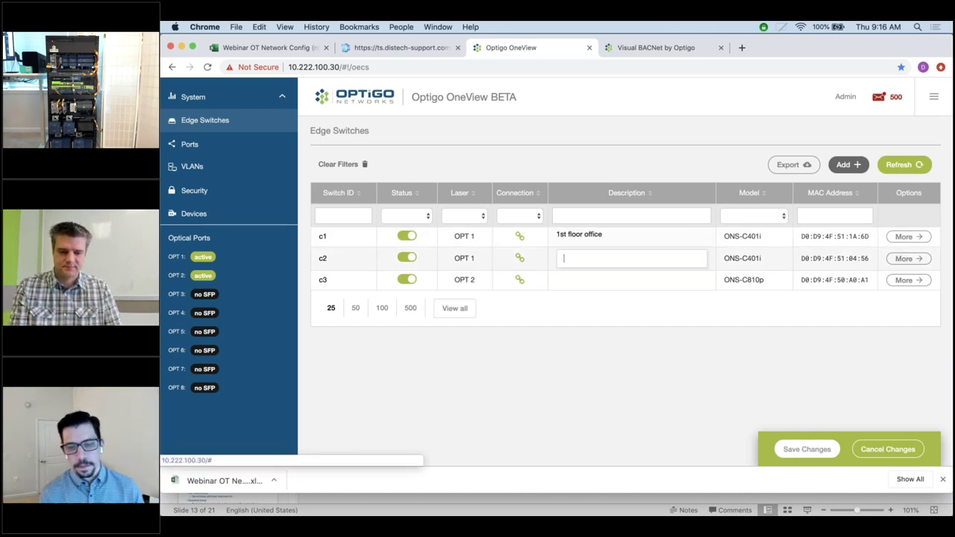
pyautogui.write('1st floor w')
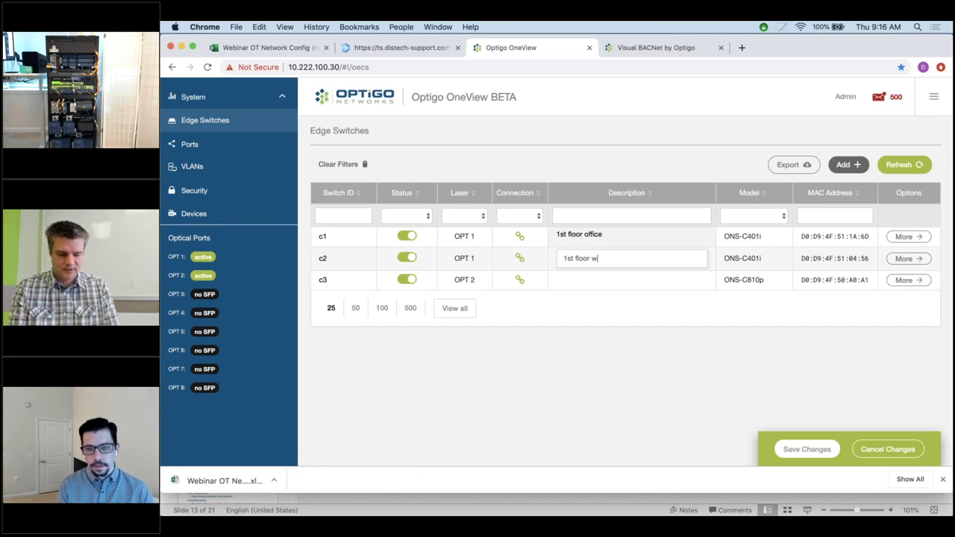
pyautogui.write('arehouse')
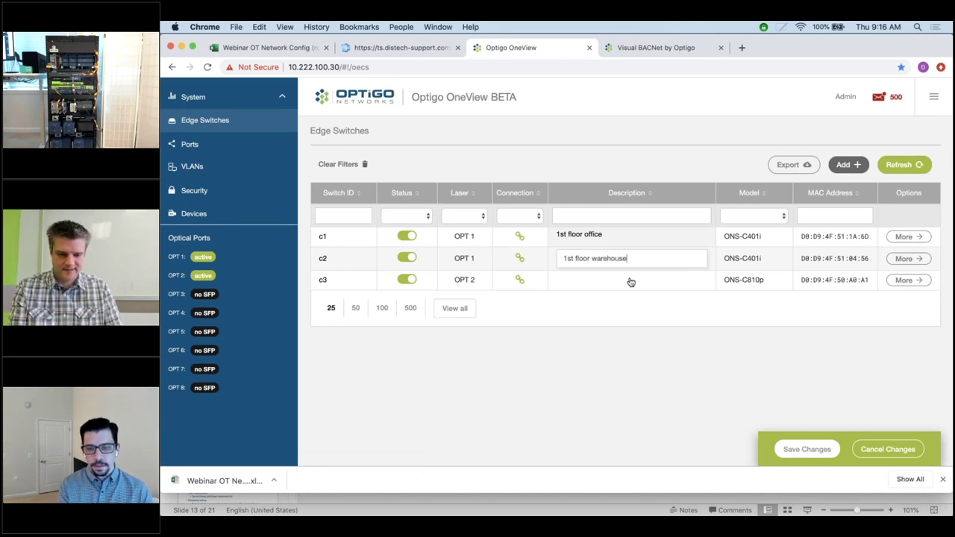
# - Set the description of edge switch c3 to "2nd office (PoE)"
pyautogui.click(629, 279)
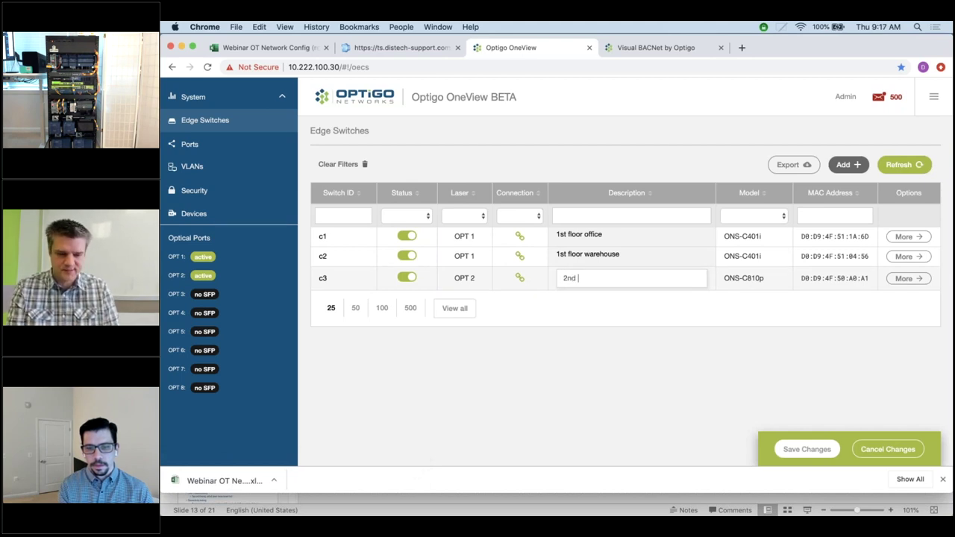
pyautogui.write('2nd office (PoE')
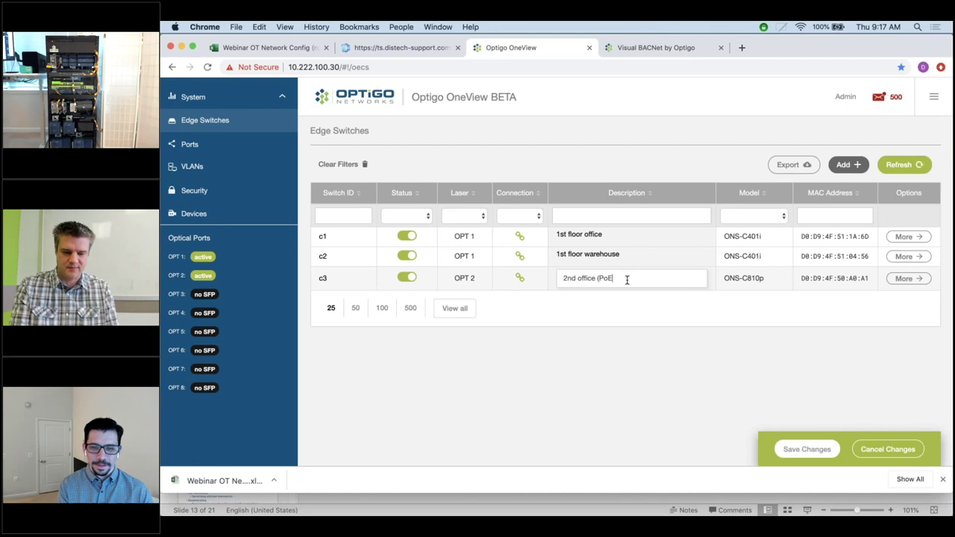
pyautogui.write(')')
pyautogui.press('Return')
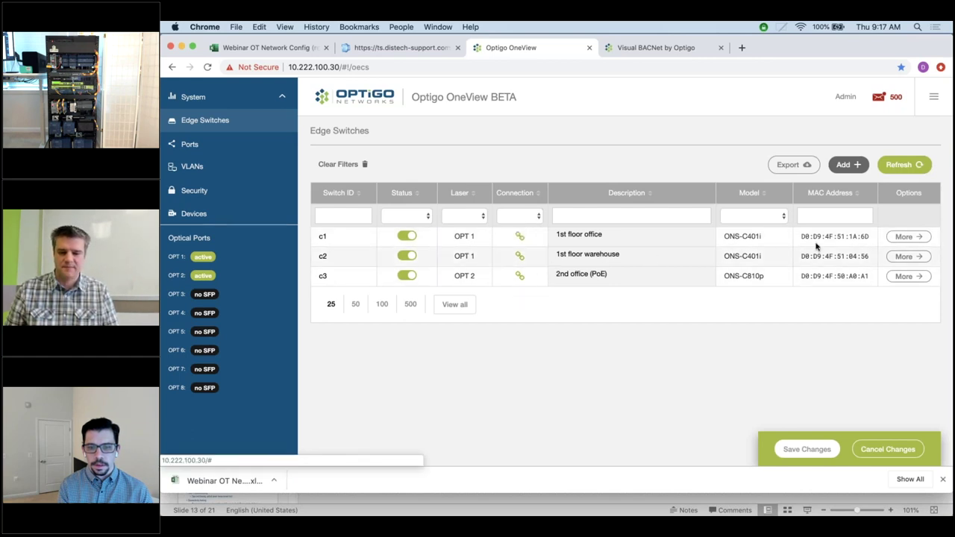
# - Review edge switch c1's transceiver summary and port settings in its detailed view, and close the view
pyautogui.click(905, 236)
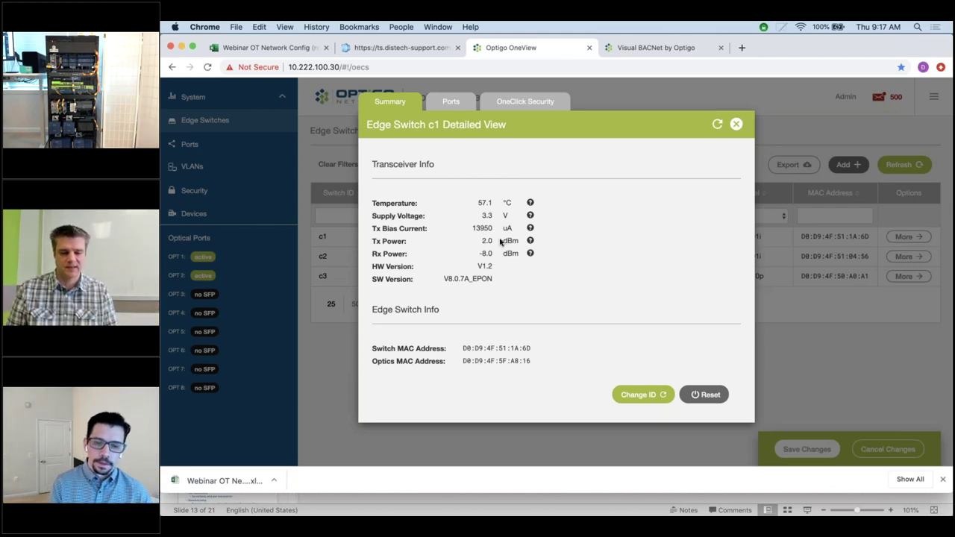
pyautogui.click(446, 106)
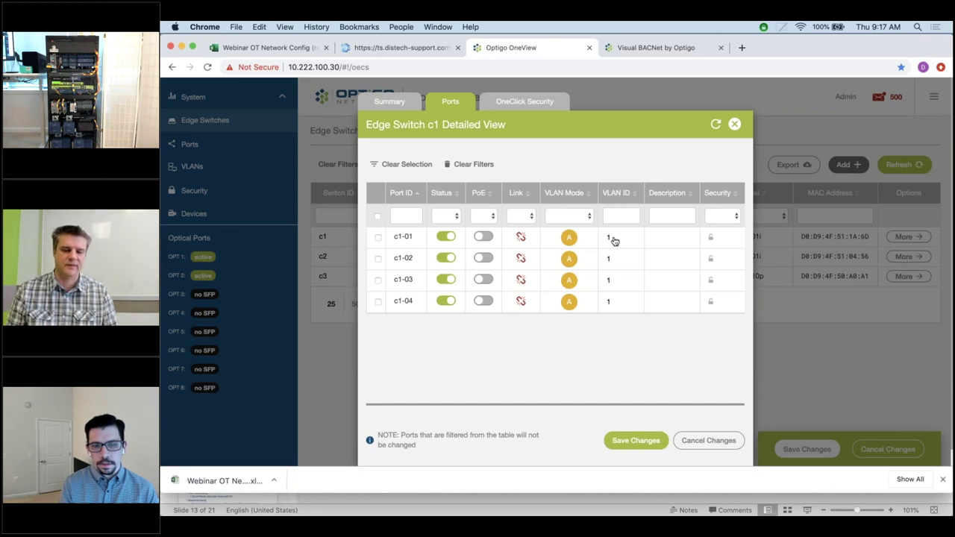
pyautogui.click(735, 124)
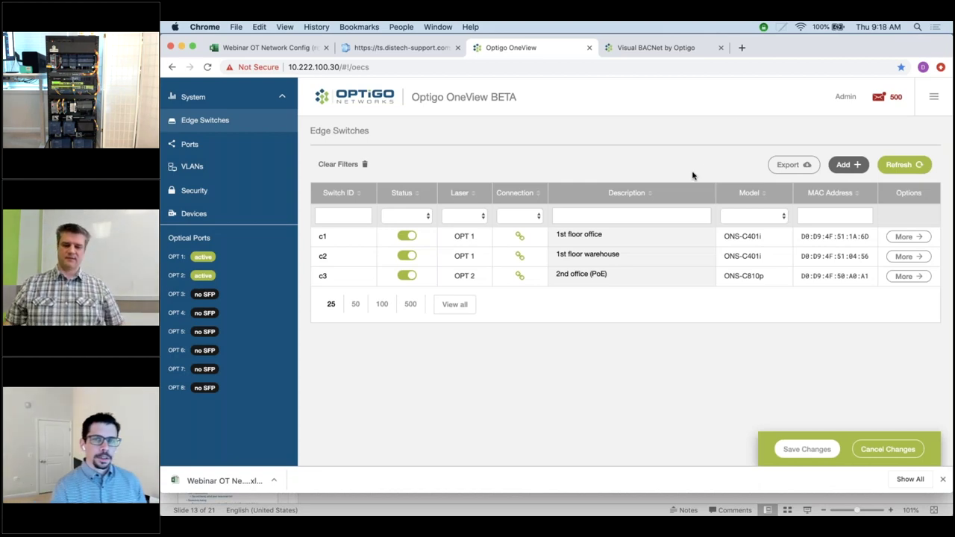
# - Switch to the pfSense session, examine the switch's VLAN table and the VLAN 103 properties, and return to the table
pyautogui.click(389, 48)
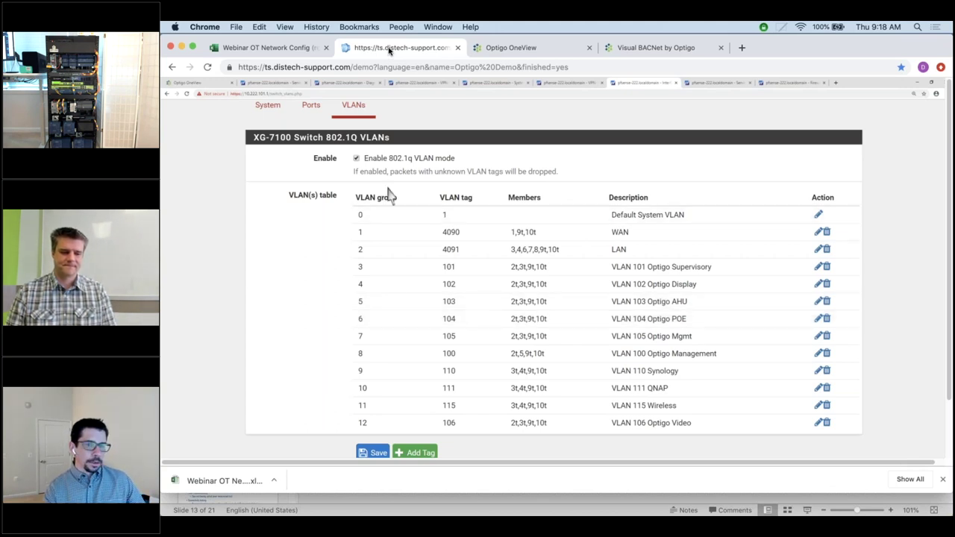
pyautogui.scroll(3, 518, 171)
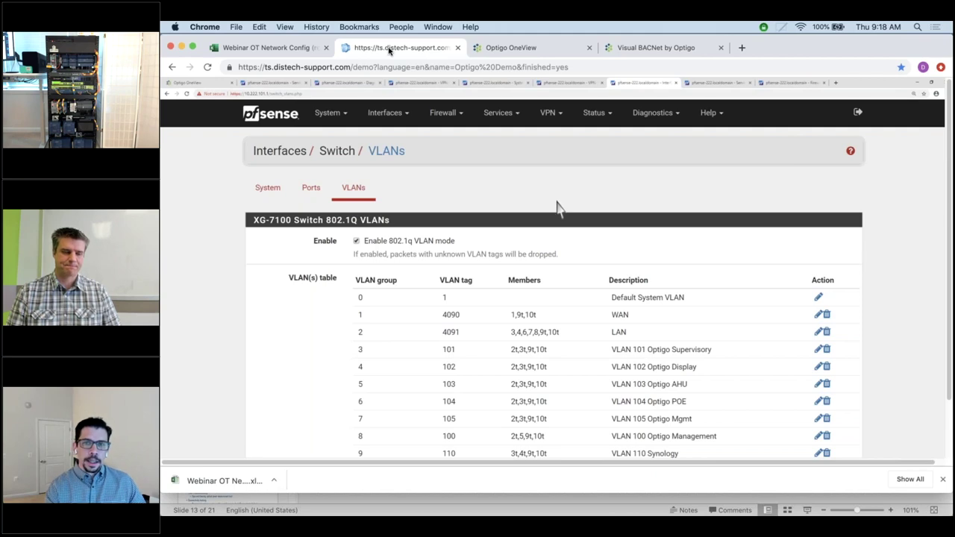
pyautogui.scroll(-2, 574, 297)
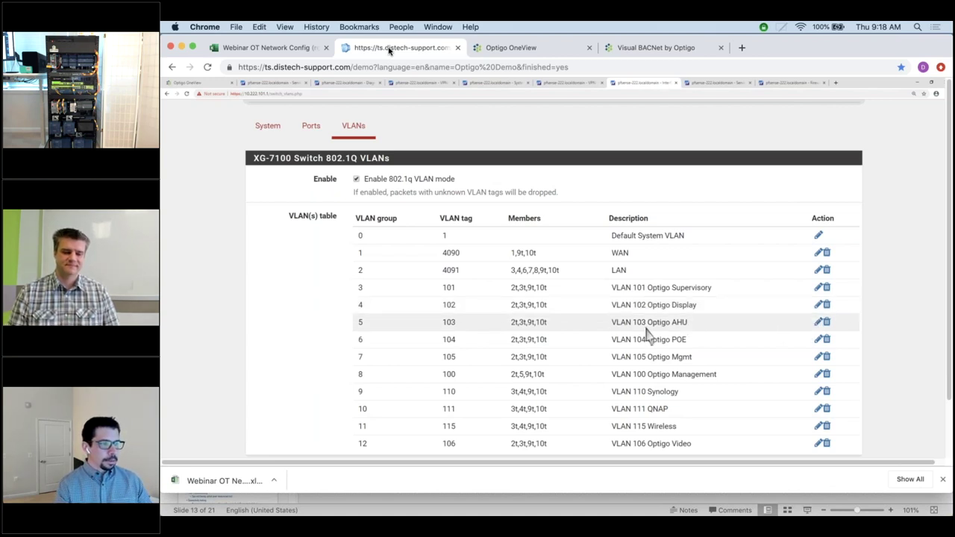
pyautogui.click(818, 323)
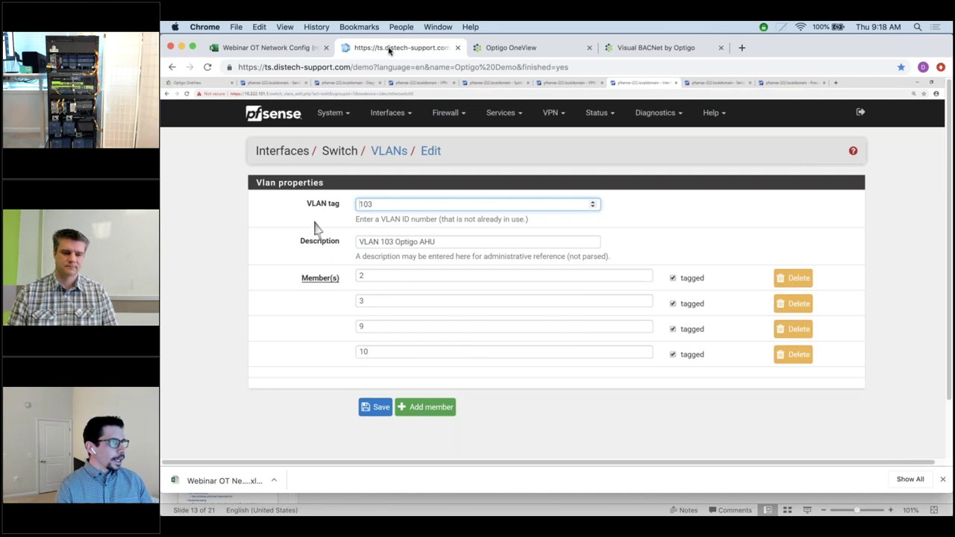
pyautogui.click(168, 96)
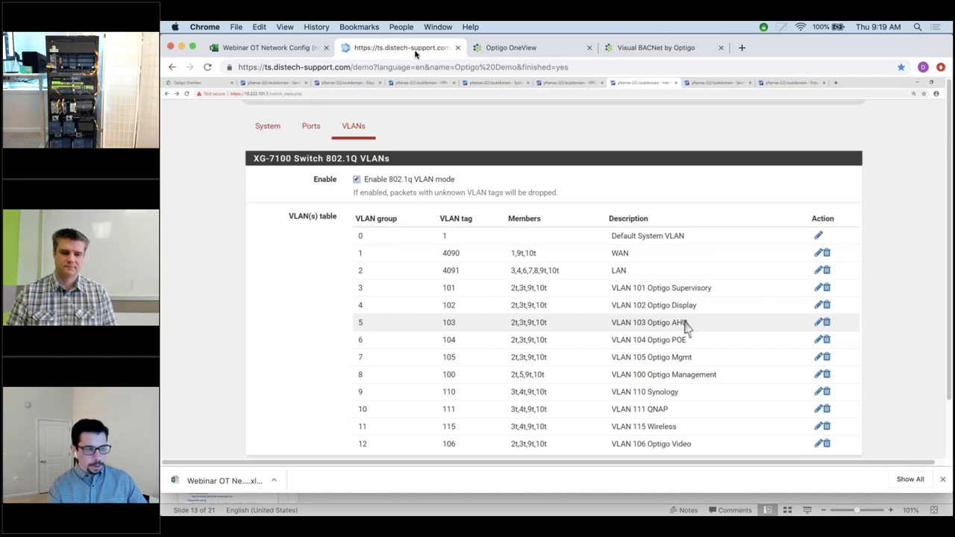
# - Save the edited edge switch descriptions in OneView
pyautogui.click(515, 50)
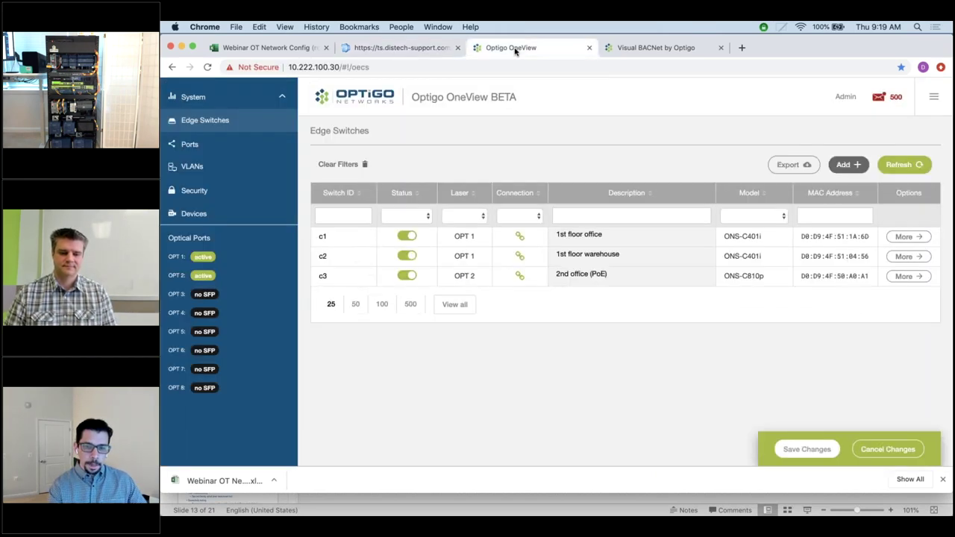
pyautogui.click(790, 448)
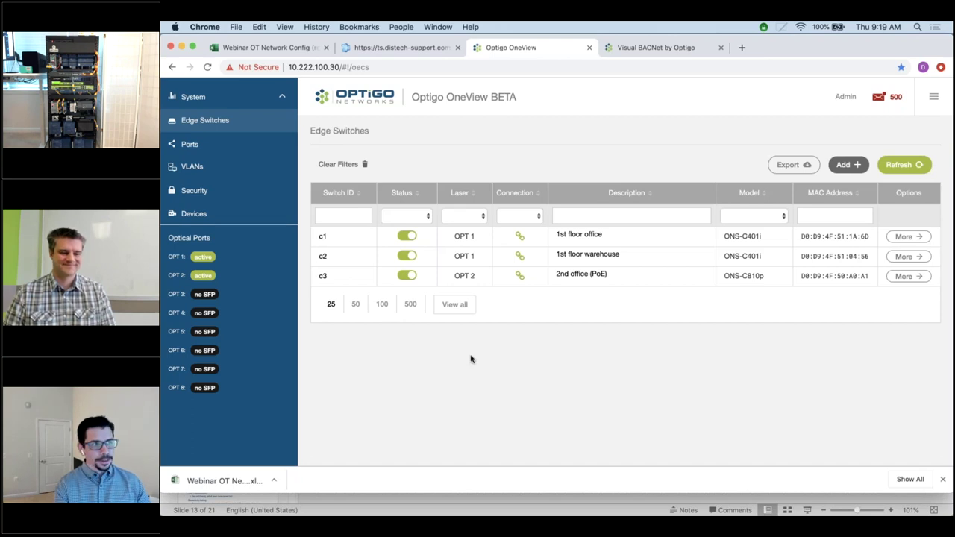
# - Examine OneView's Ports list, covering the dedicated and 10-Gigabit ports and the ports of switches c1, c2 and c3
pyautogui.click(190, 146)
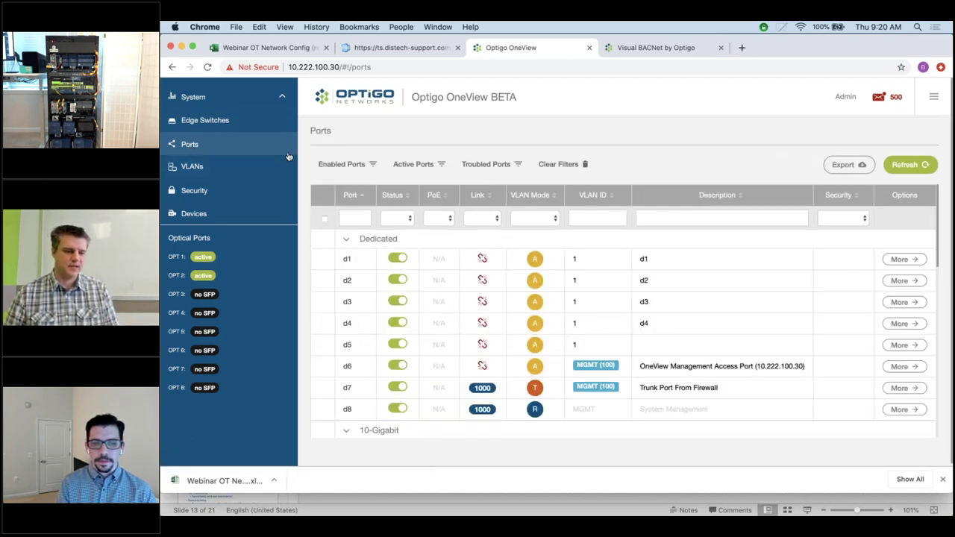
pyautogui.scroll(-20, 415, 207)
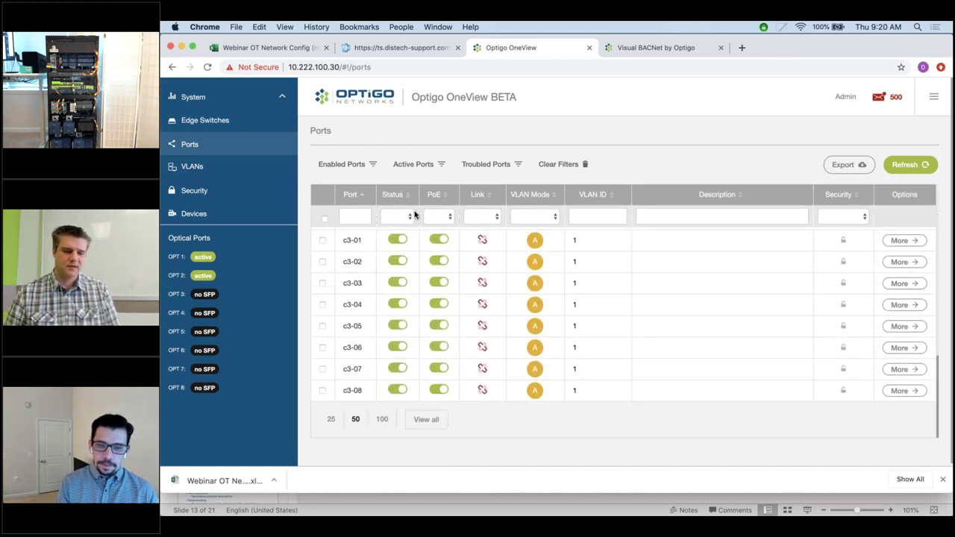
pyautogui.scroll(3, 415, 214)
pyautogui.scroll(10, 414, 214)
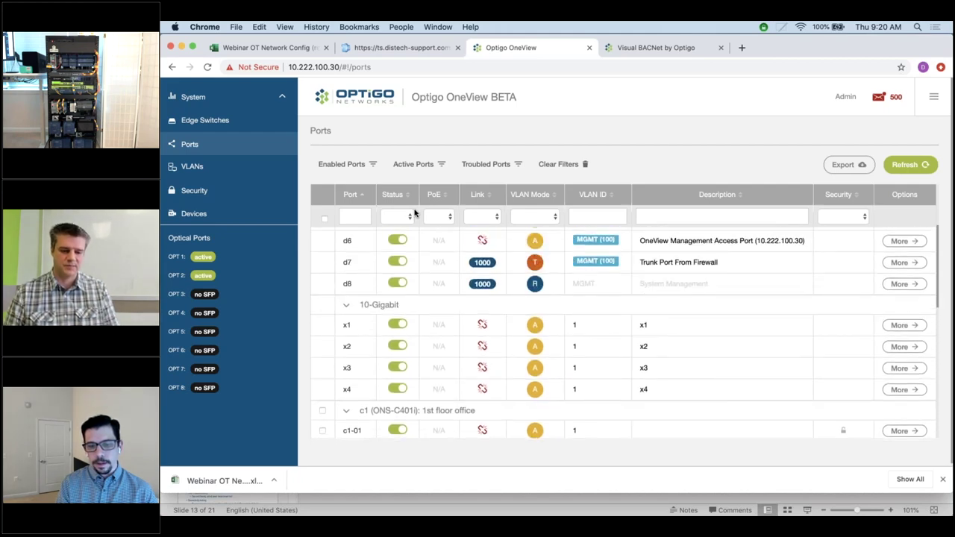
pyautogui.scroll(5, 415, 214)
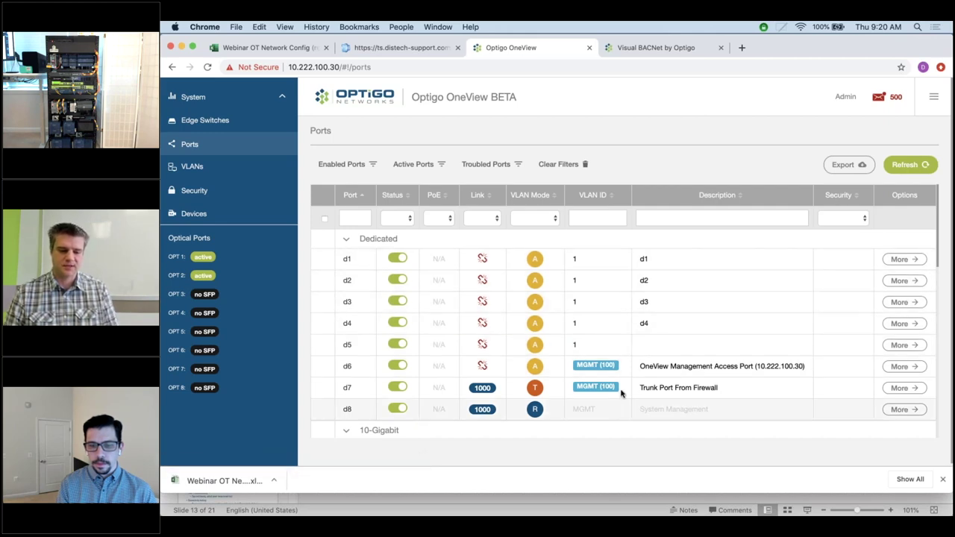
pyautogui.scroll(-10, 614, 362)
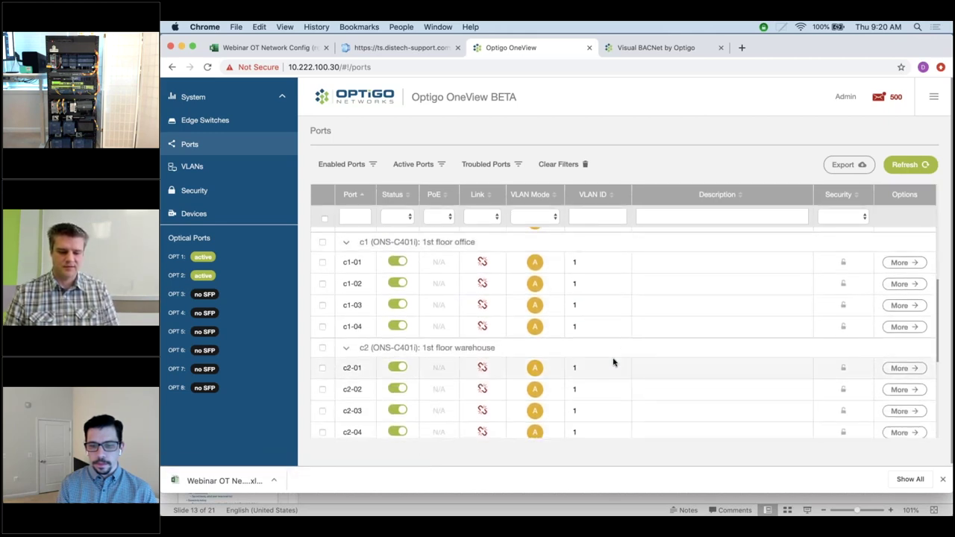
pyautogui.scroll(-4, 613, 362)
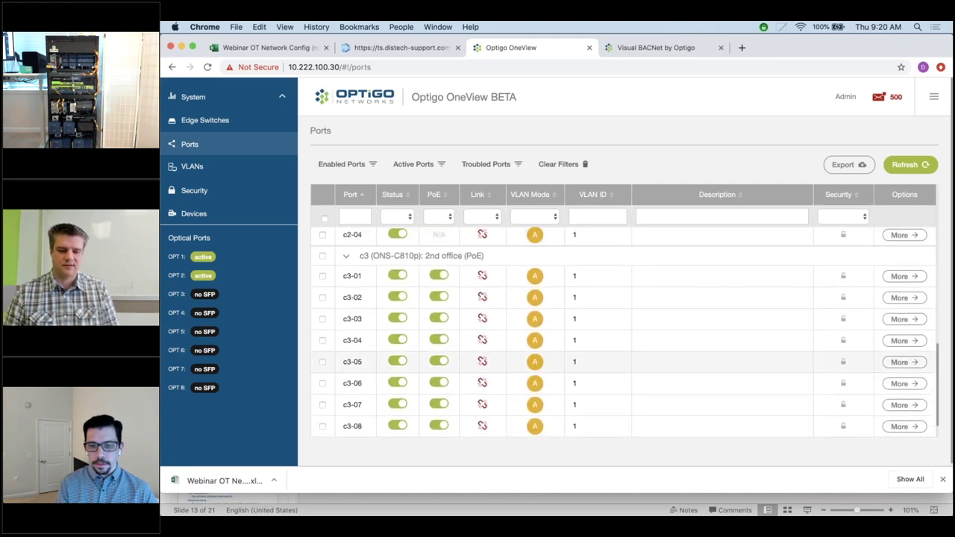
pyautogui.scroll(-2, 597, 277)
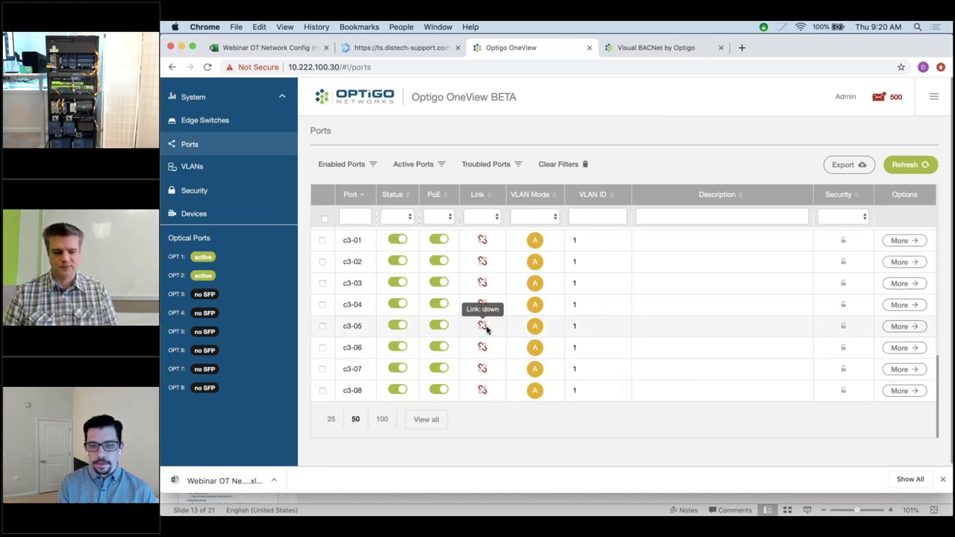
pyautogui.scroll(5, 486, 329)
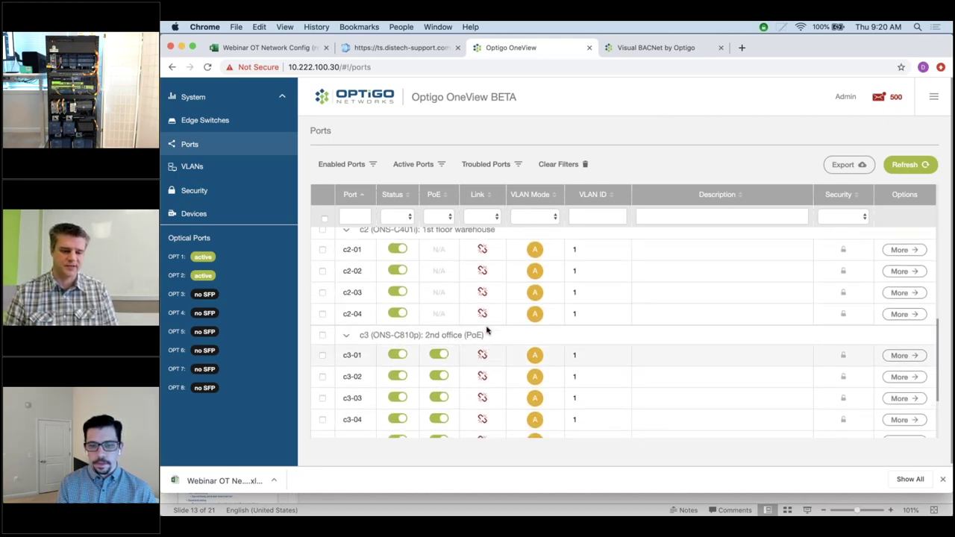
pyautogui.scroll(3, 485, 329)
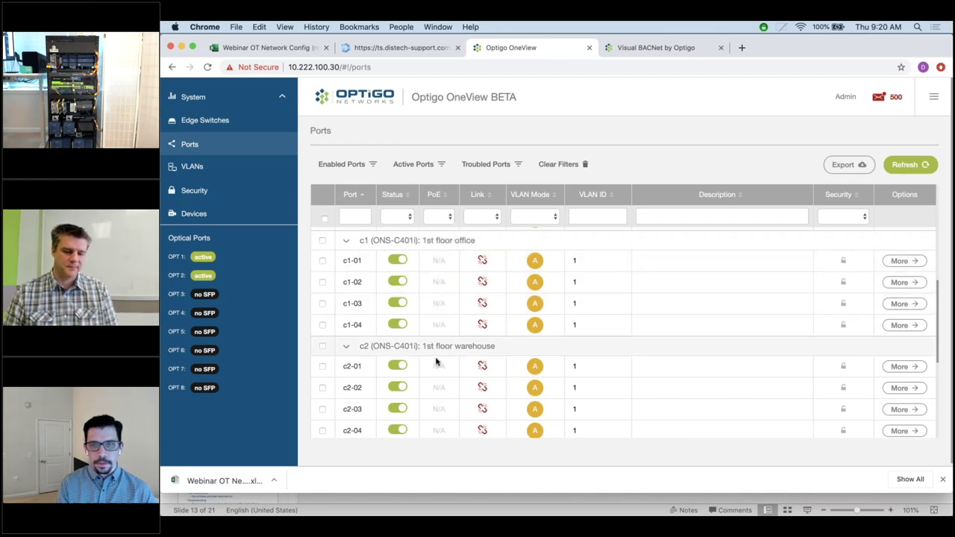
# - Turn PoE off for port c3-01 and turn it back on
pyautogui.scroll(-1, 437, 363)
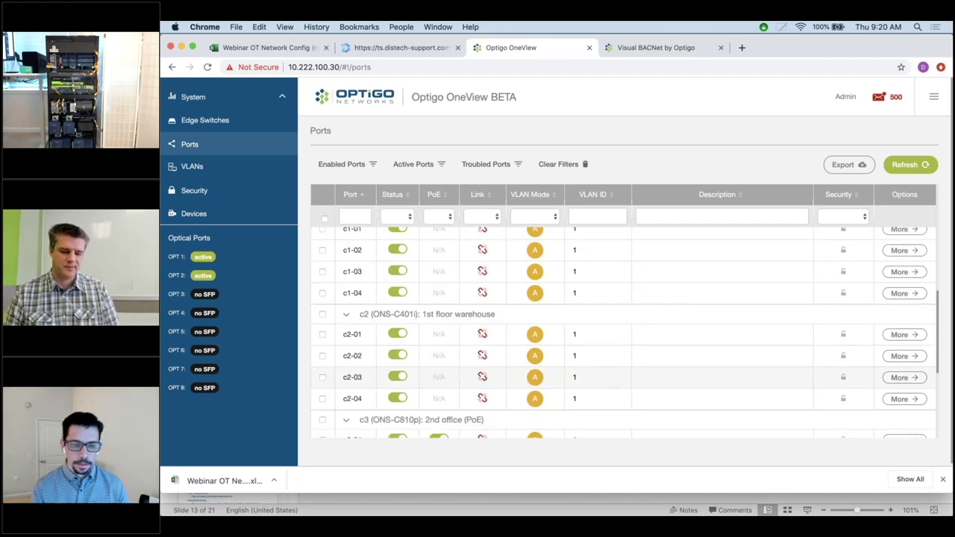
pyautogui.scroll(-5, 624, 329)
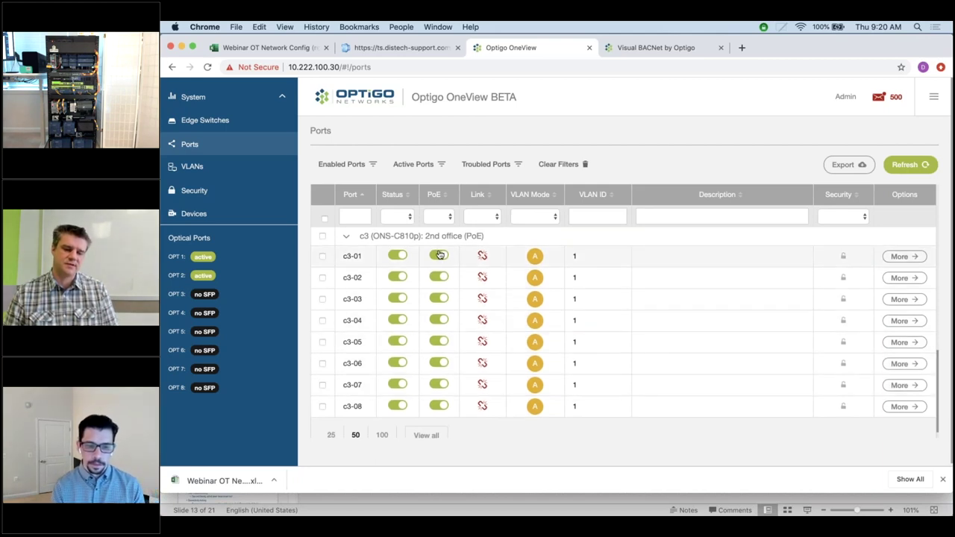
pyautogui.click(435, 256)
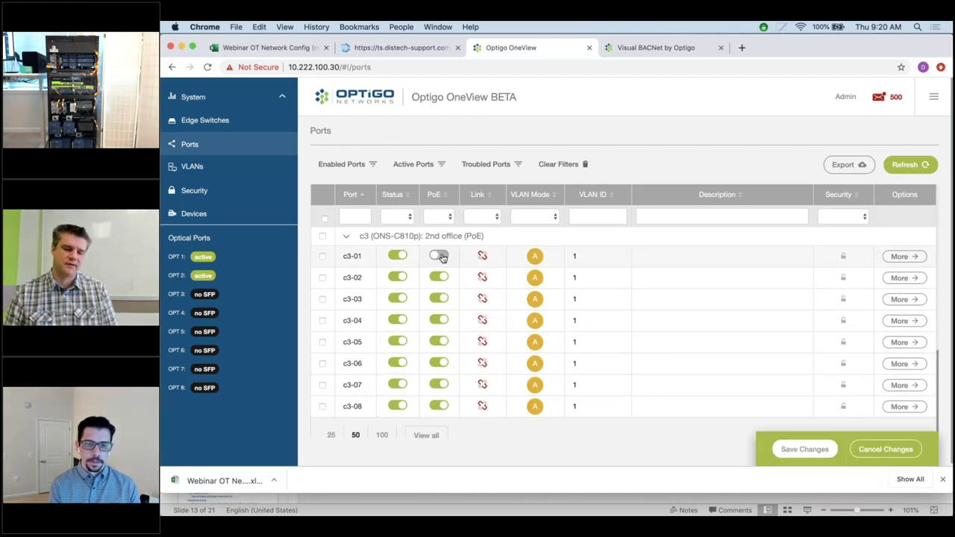
pyautogui.click(446, 257)
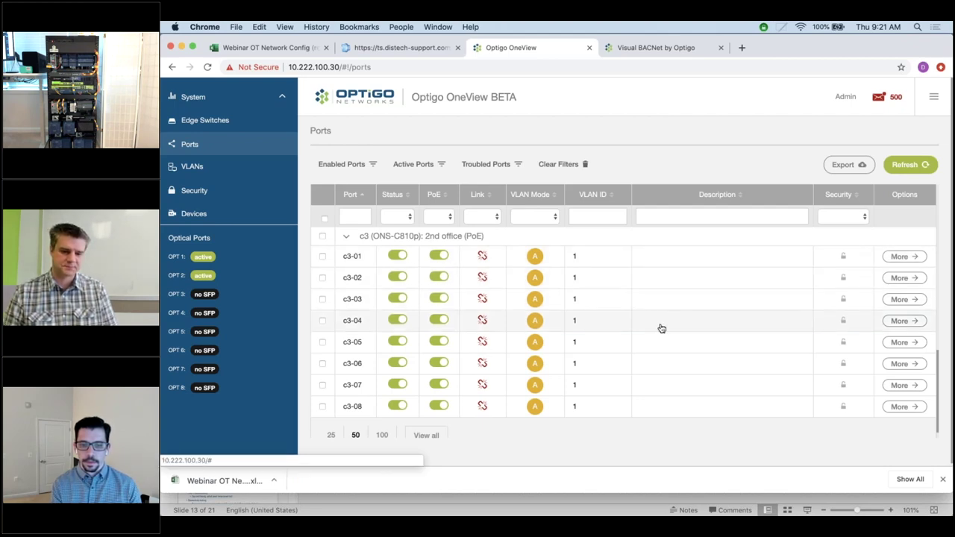
# - Check the network diagram on slide 13 in PowerPoint, and return to the network config workbook in Chrome
pyautogui.scroll(6, 661, 328)
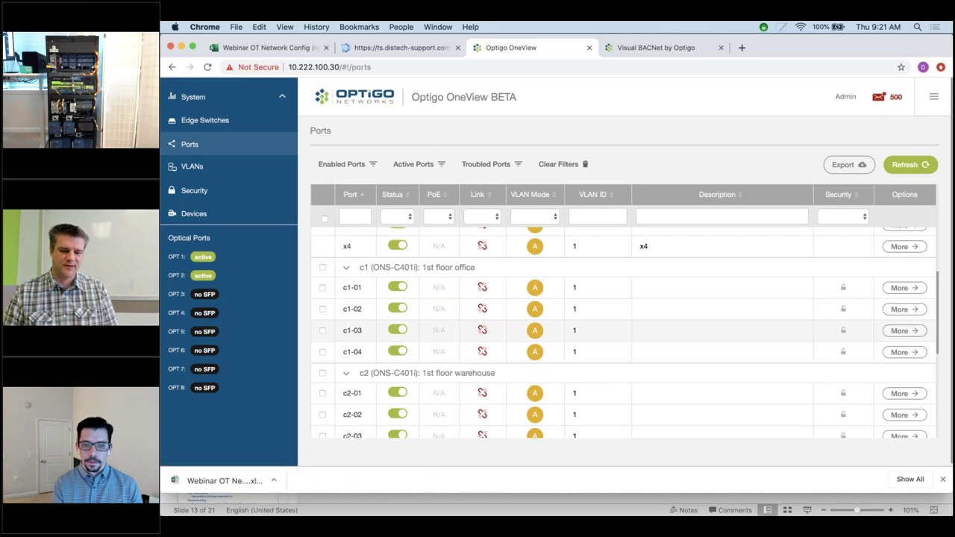
pyautogui.scroll(-2, 661, 330)
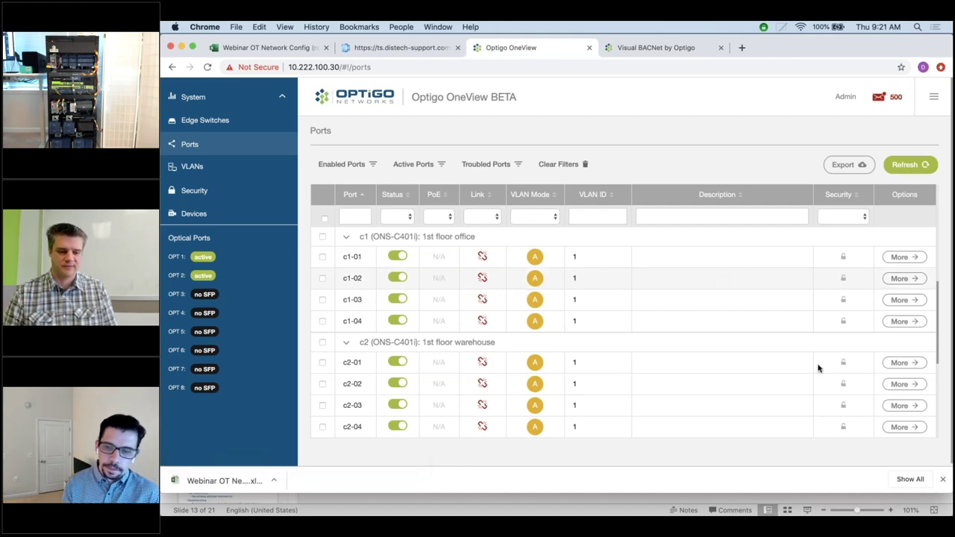
pyautogui.click(629, 503)
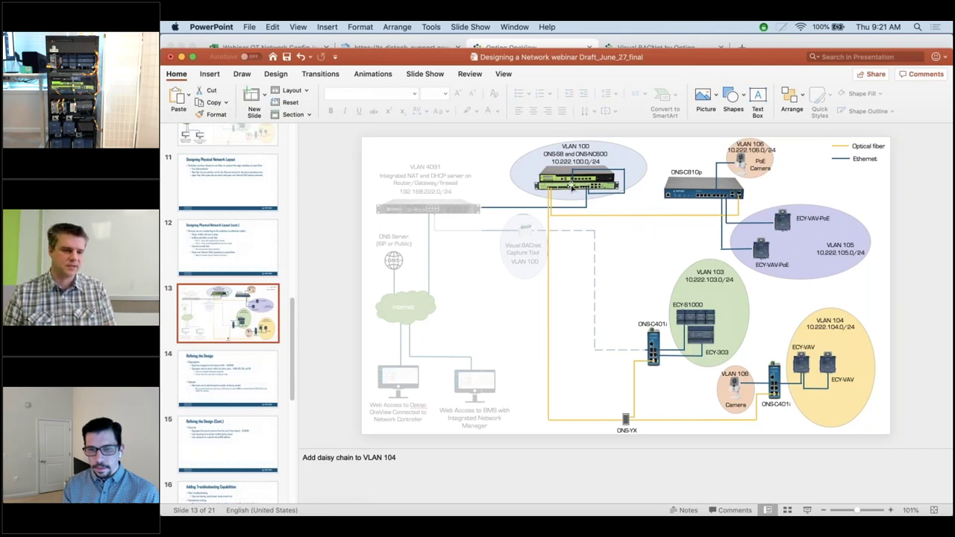
pyautogui.click(254, 43)
pyautogui.click(266, 48)
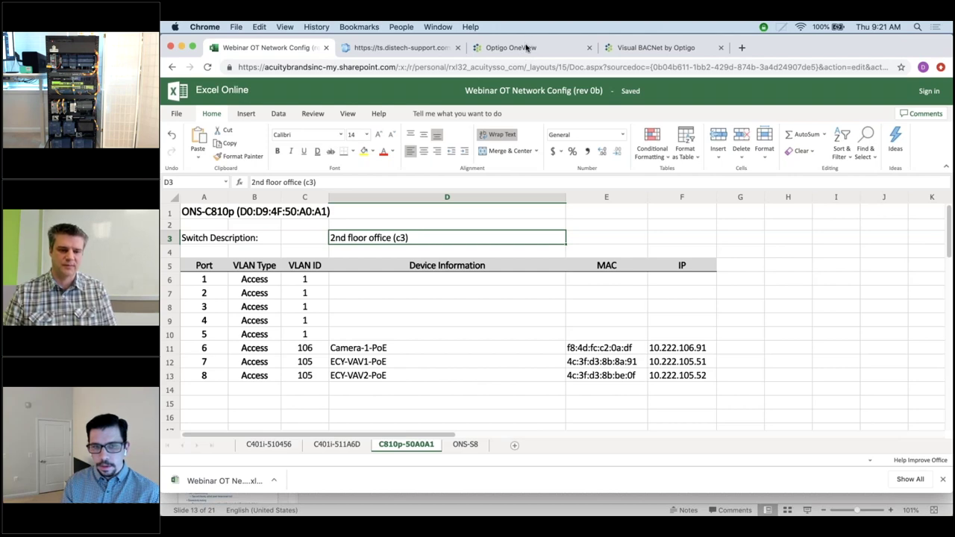
# - Switch to OneView and review the port rows of switches c1 and c2 in the Ports list
pyautogui.click(526, 46)
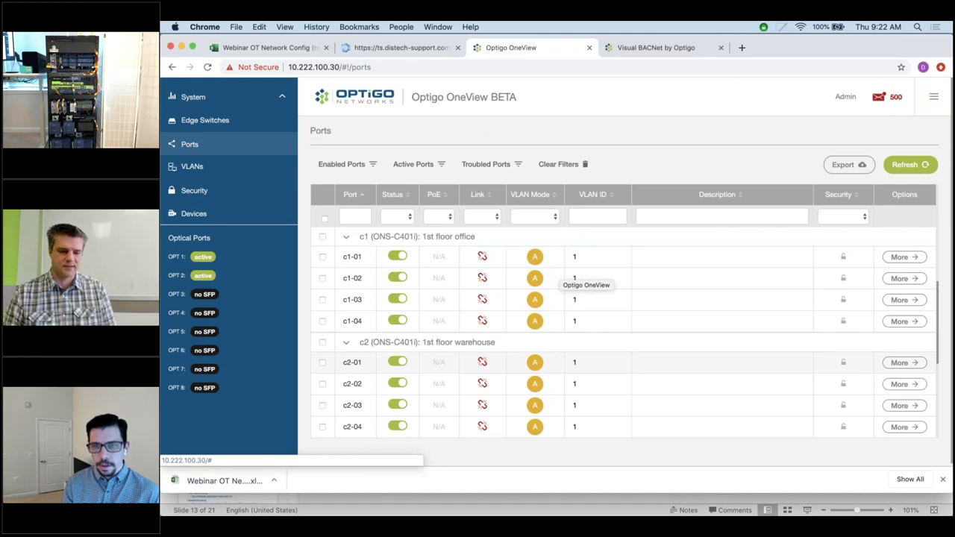
pyautogui.scroll(2, 586, 280)
pyautogui.scroll(1, 586, 280)
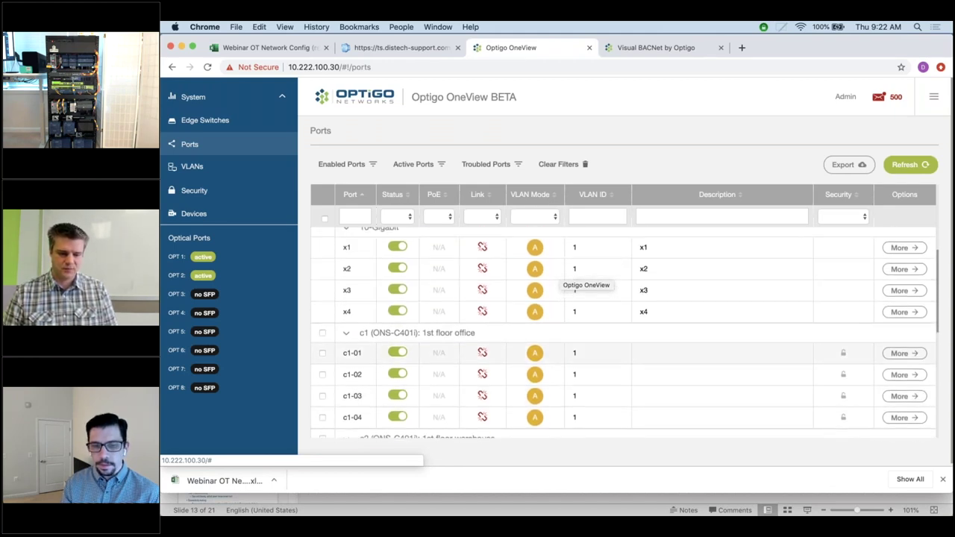
pyautogui.scroll(-2, 585, 280)
pyautogui.scroll(-1, 585, 280)
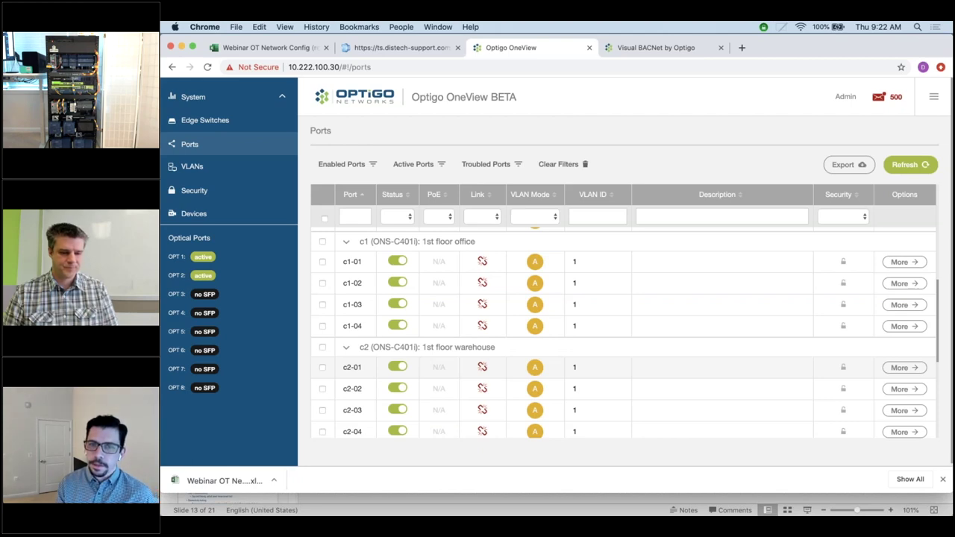
pyautogui.scroll(-1, 586, 332)
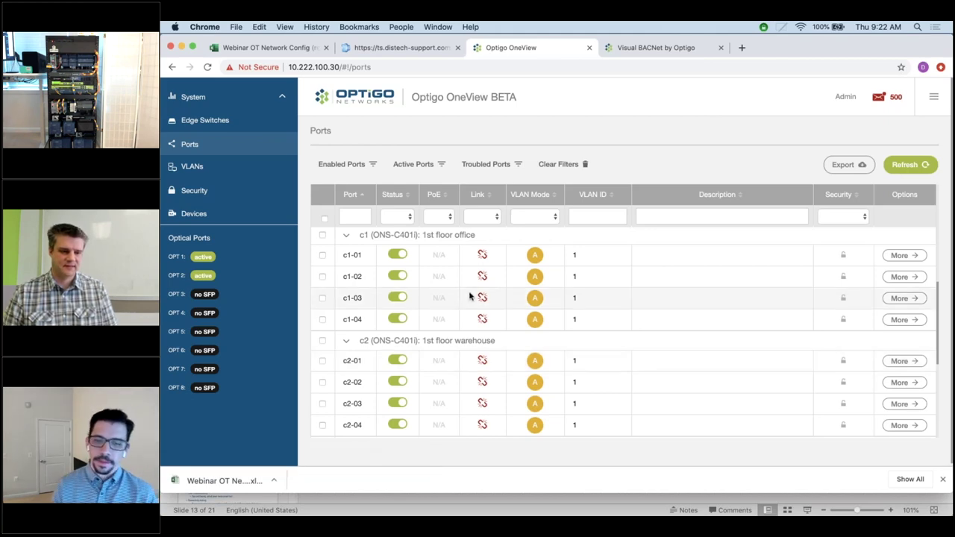
# - In the network config workbook, copy the port 1 device name ECY-S1000 from the C401i-511A6D sheet
pyautogui.click(256, 46)
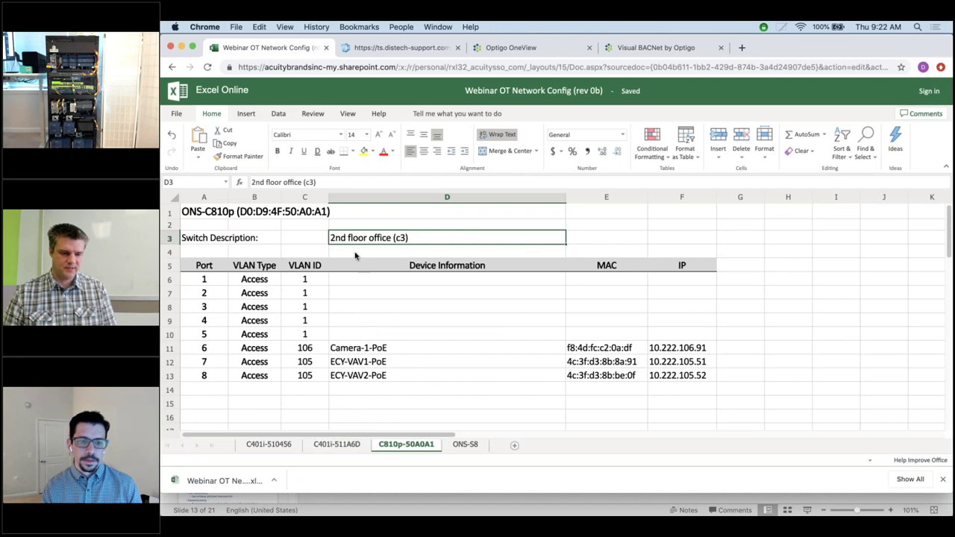
pyautogui.click(337, 444)
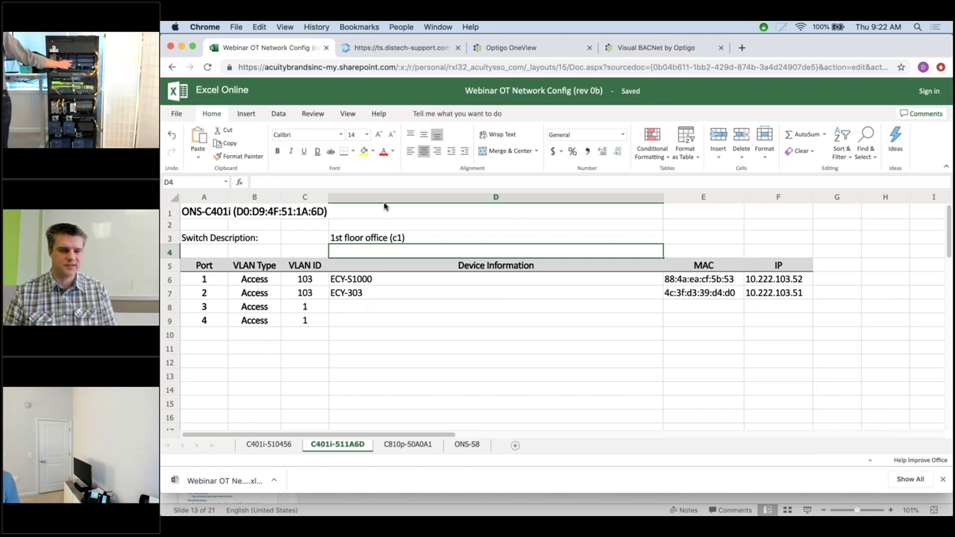
pyautogui.doubleClick(357, 281)
pyautogui.press('super+a')
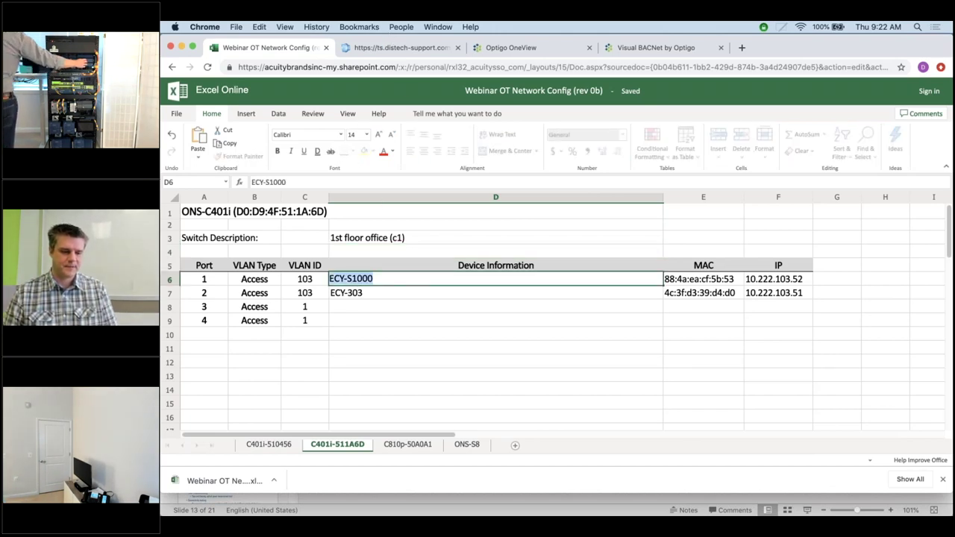
pyautogui.press('super+c')
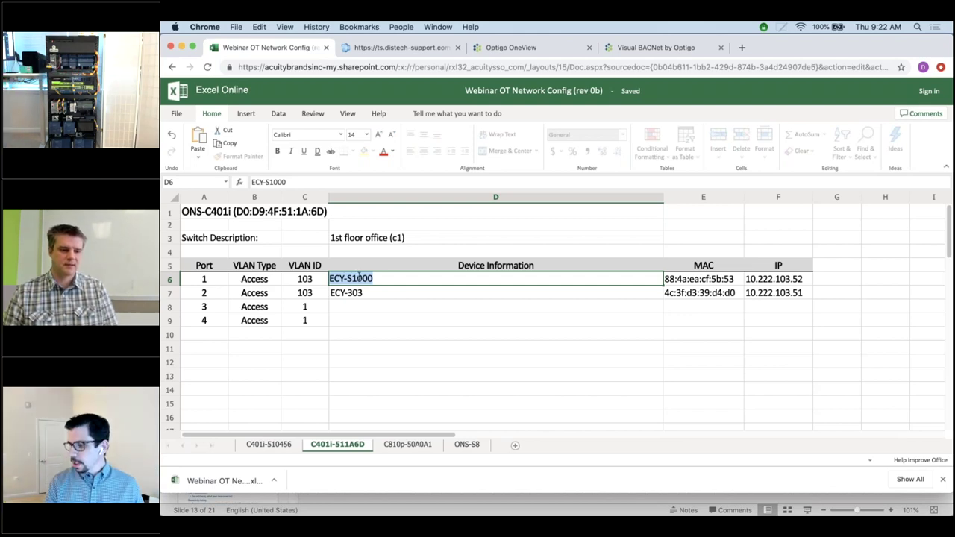
# - Reload OneView's Ports page and paste ECY-S1000 as the description of port c1-01
pyautogui.click(521, 49)
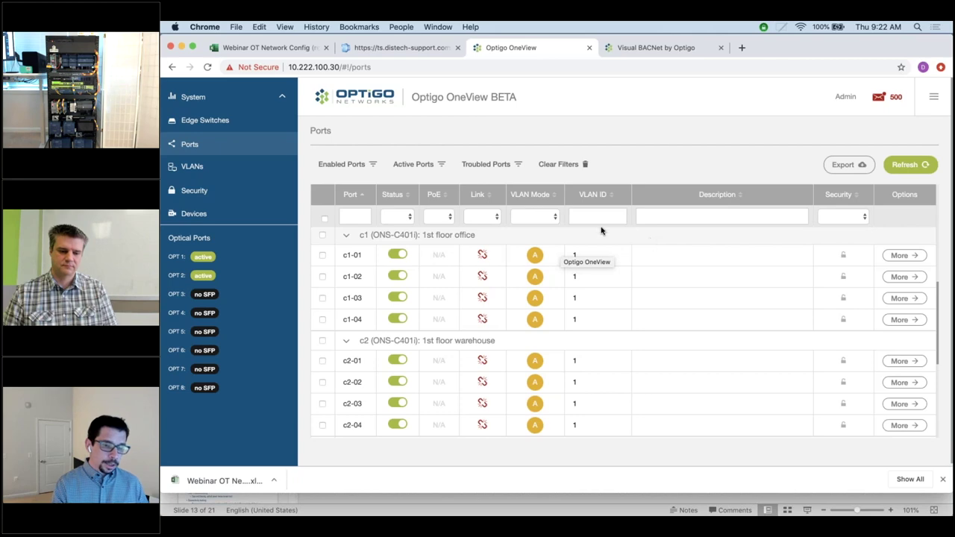
pyautogui.click(209, 68)
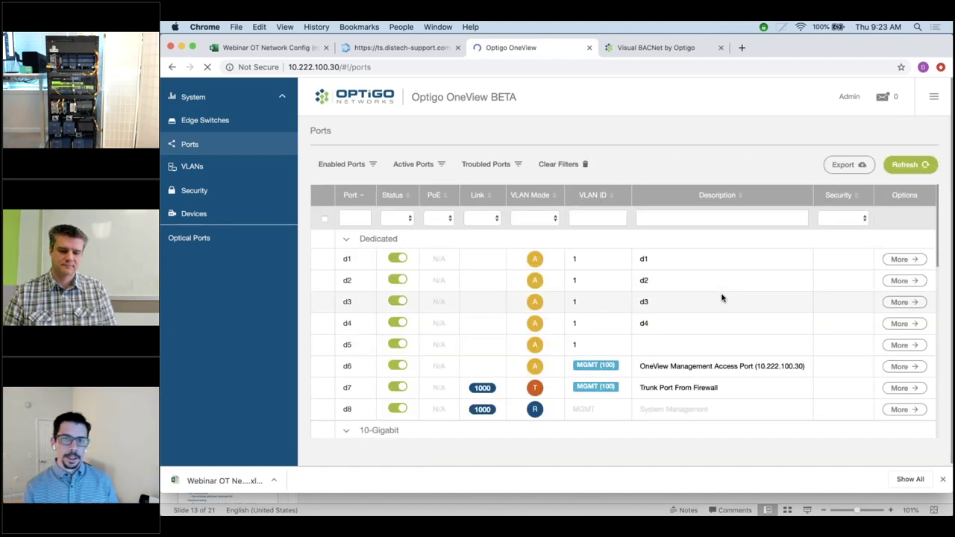
pyautogui.scroll(-10, 624, 333)
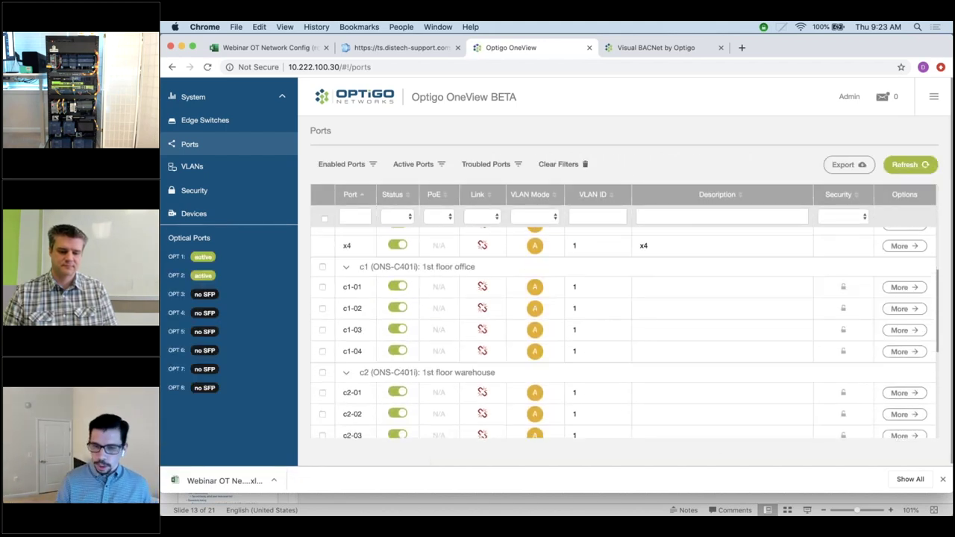
pyautogui.scroll(1, 624, 332)
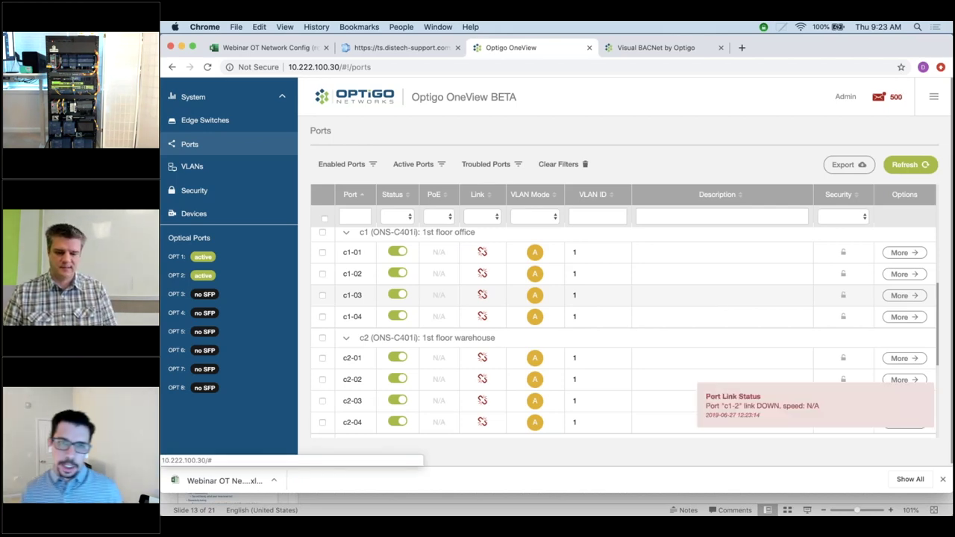
pyautogui.click(690, 258)
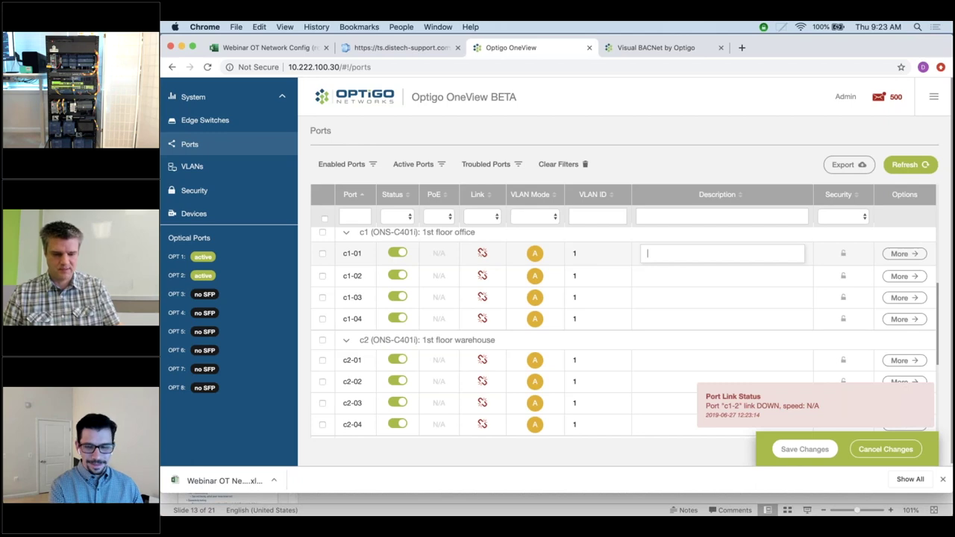
pyautogui.press('super+v')
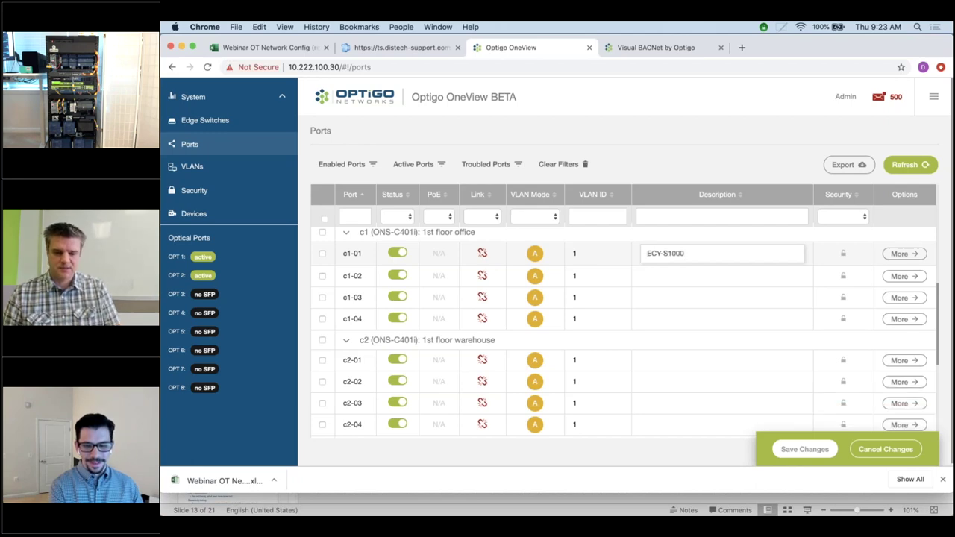
# - Check the VLAN ID in the workbook, set port c1-01's VLAN ID to 103 in OneView and save the changes
pyautogui.click(594, 256)
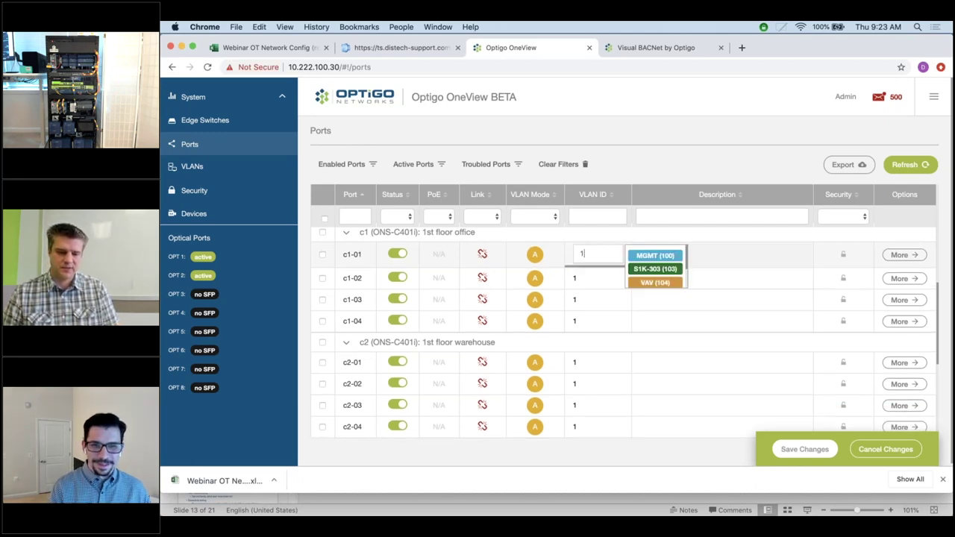
pyautogui.click(257, 49)
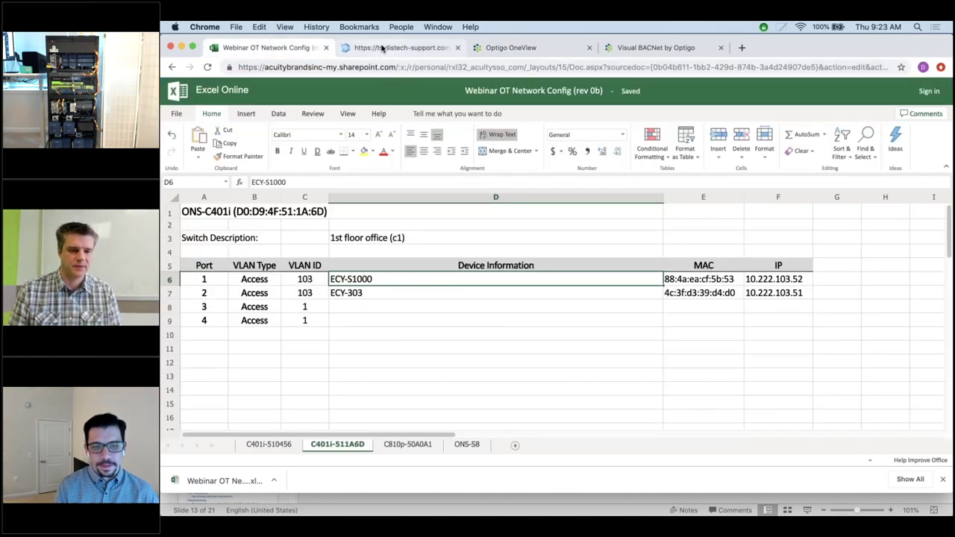
pyautogui.click(536, 47)
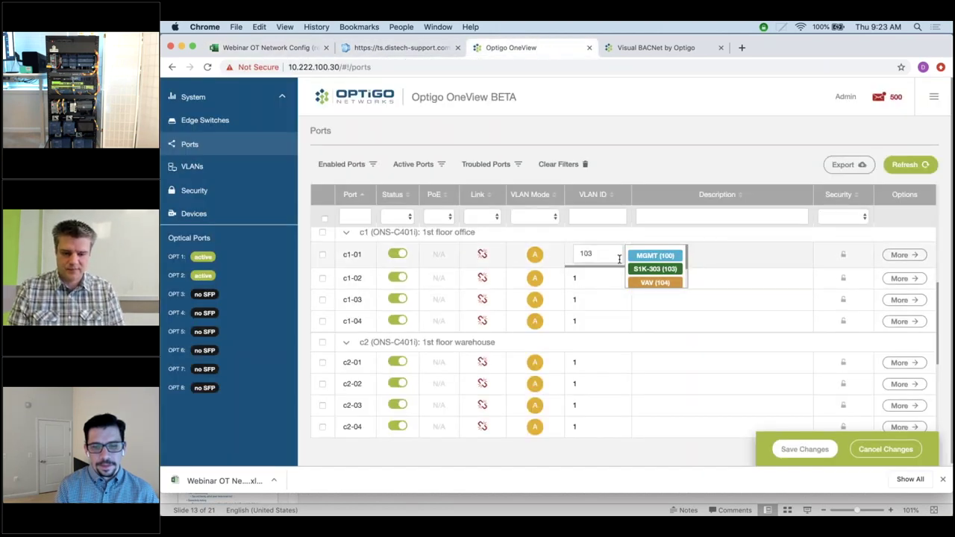
pyautogui.click(656, 270)
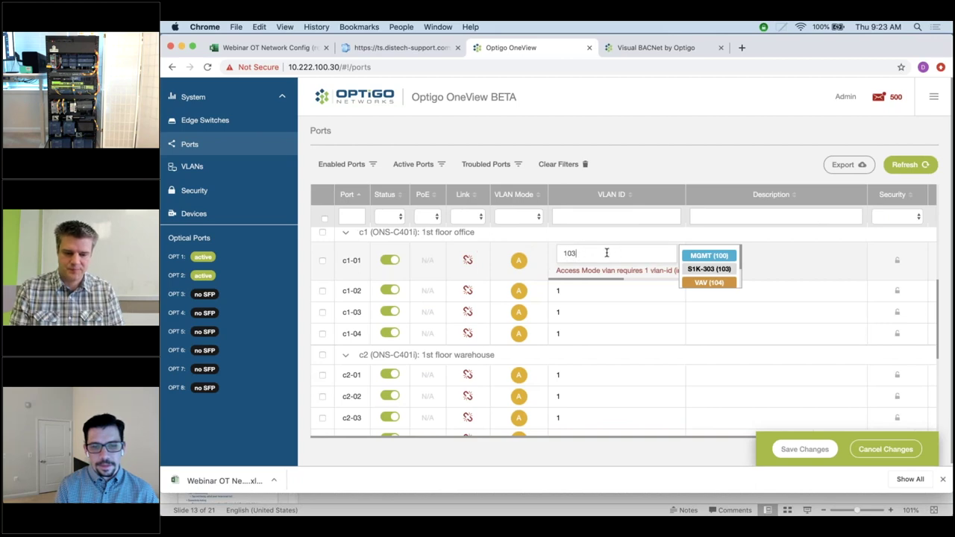
pyautogui.press('Return')
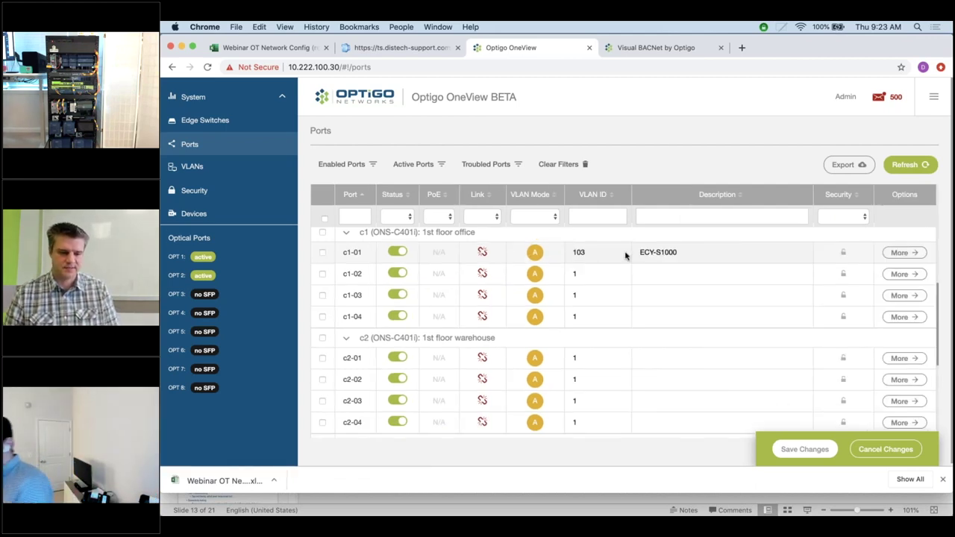
pyautogui.click(789, 455)
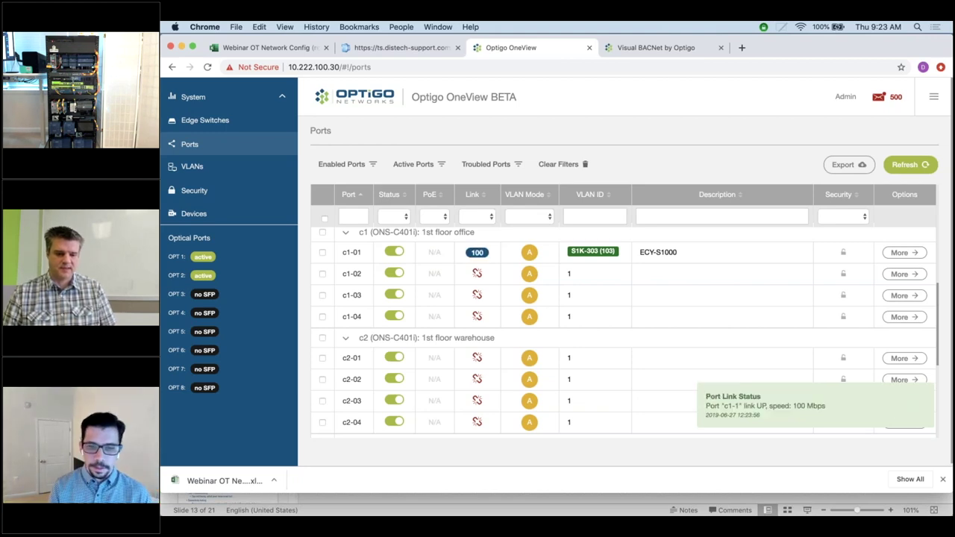
# - Inspect the summary and device security details of port c1-01, and close its detailed view
pyautogui.moveTo(475, 254)
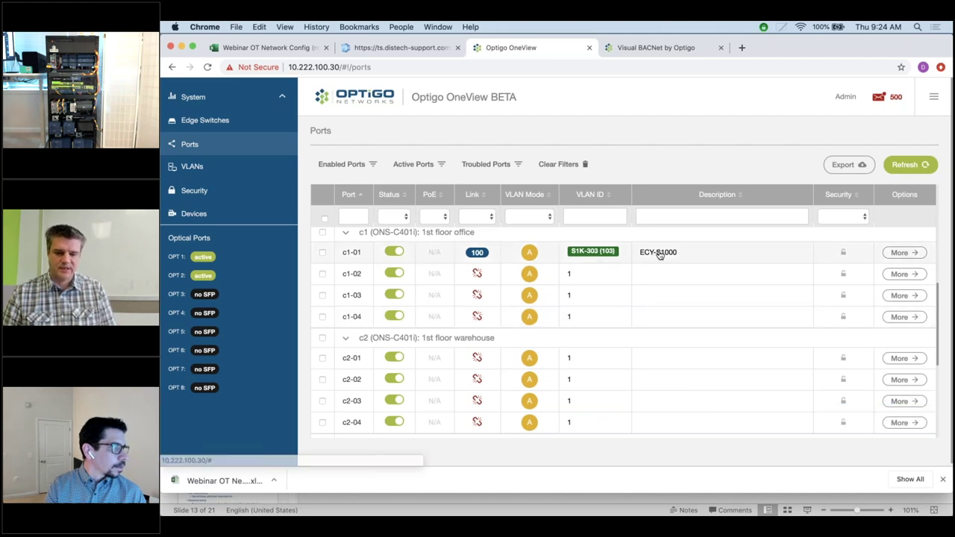
pyautogui.click(899, 254)
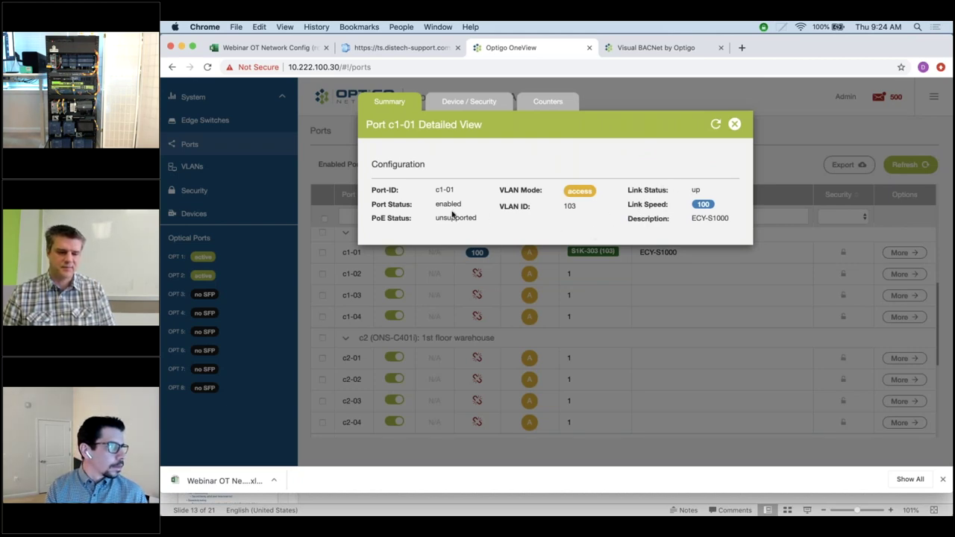
pyautogui.click(461, 103)
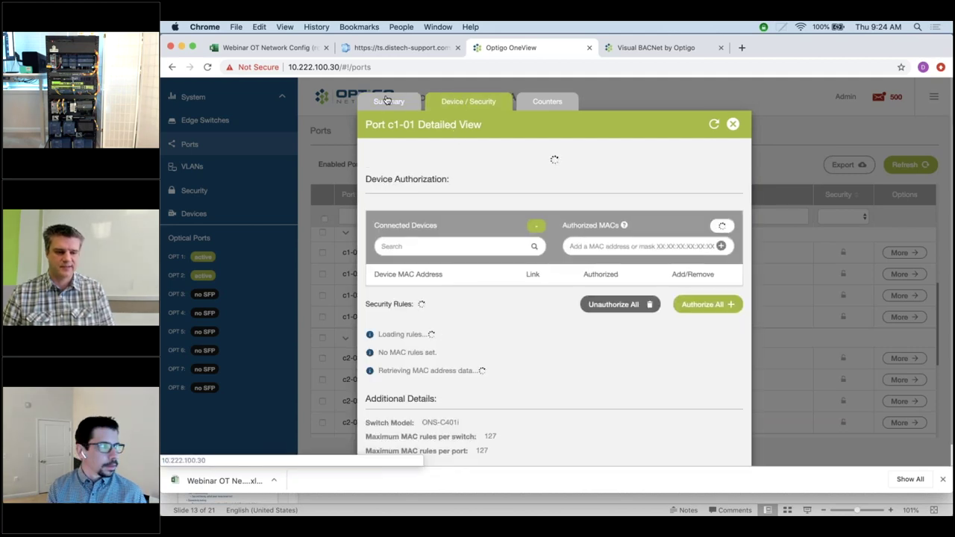
pyautogui.click(387, 101)
pyautogui.click(734, 123)
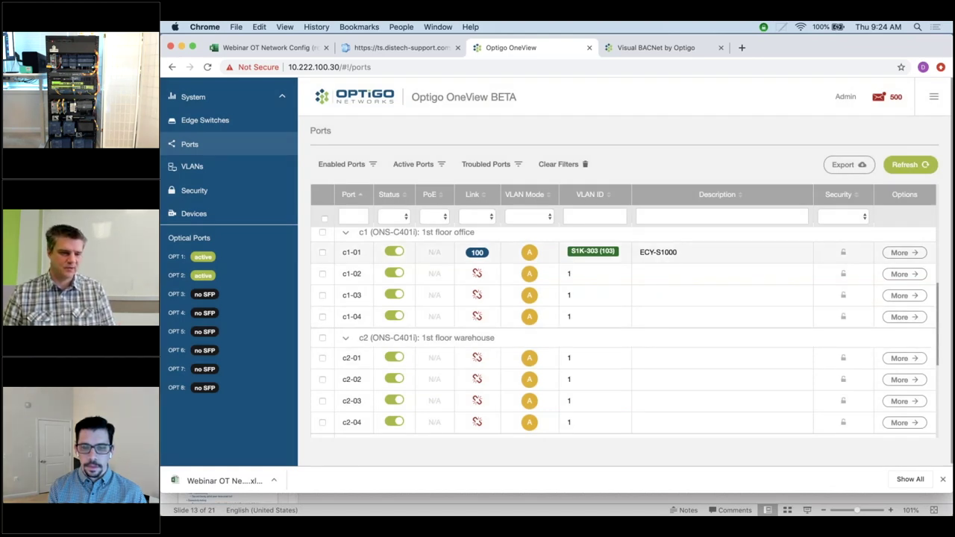
# - Copy the port 2 device name ECY-303 from the workbook and paste it as port c1-02's description in OneView
pyautogui.click(253, 48)
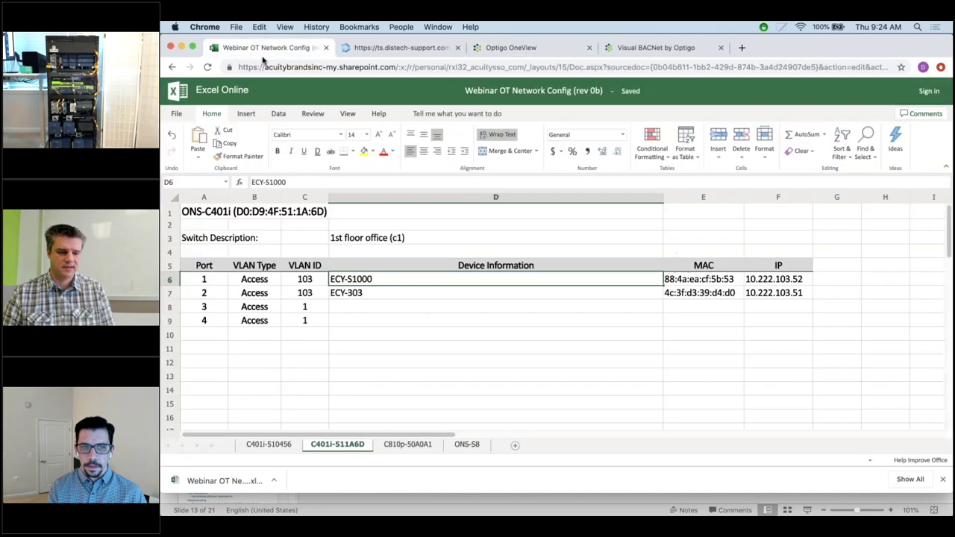
pyautogui.doubleClick(341, 295)
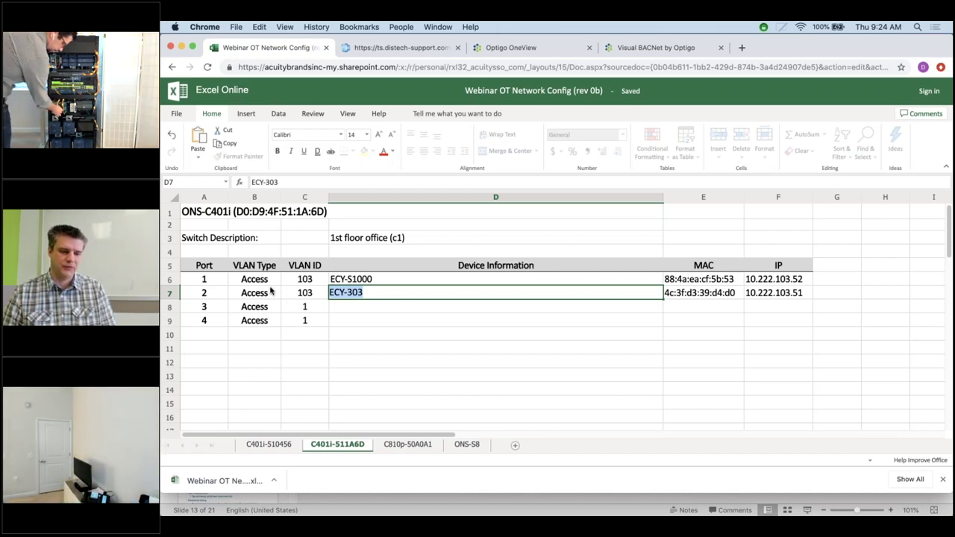
pyautogui.click(532, 49)
pyautogui.click(661, 275)
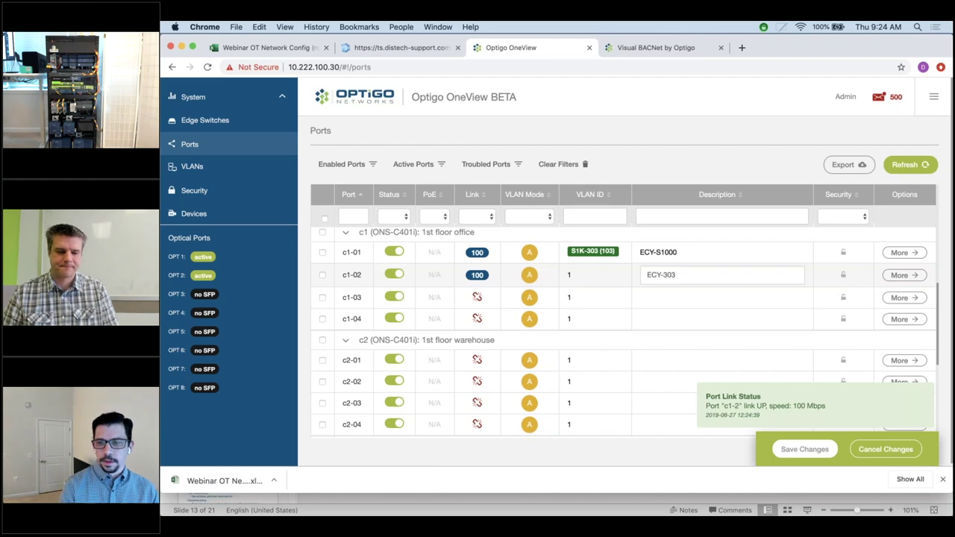
# - Set port c1-02's VLAN ID to 103 and save the port changes
pyautogui.click(590, 277)
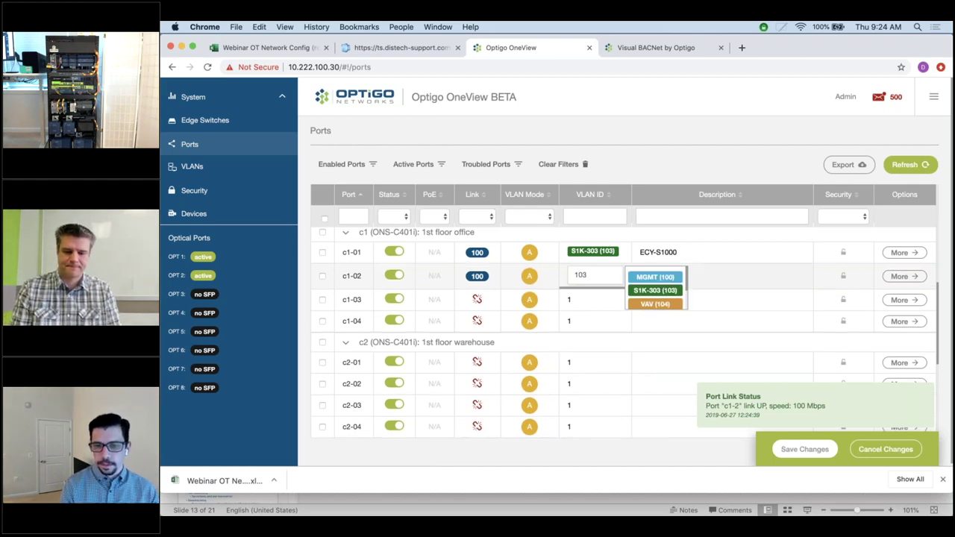
pyautogui.write('03')
pyautogui.press('Return')
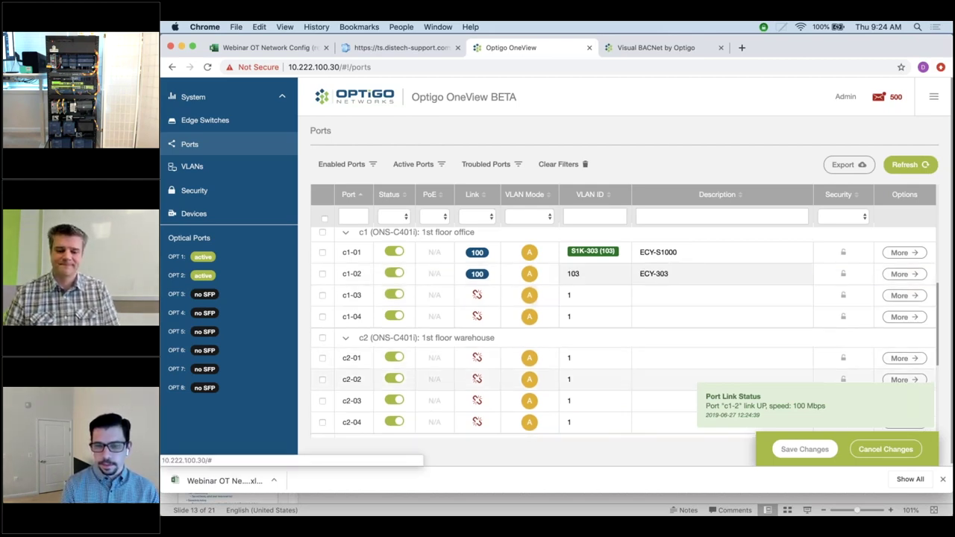
pyautogui.click(788, 450)
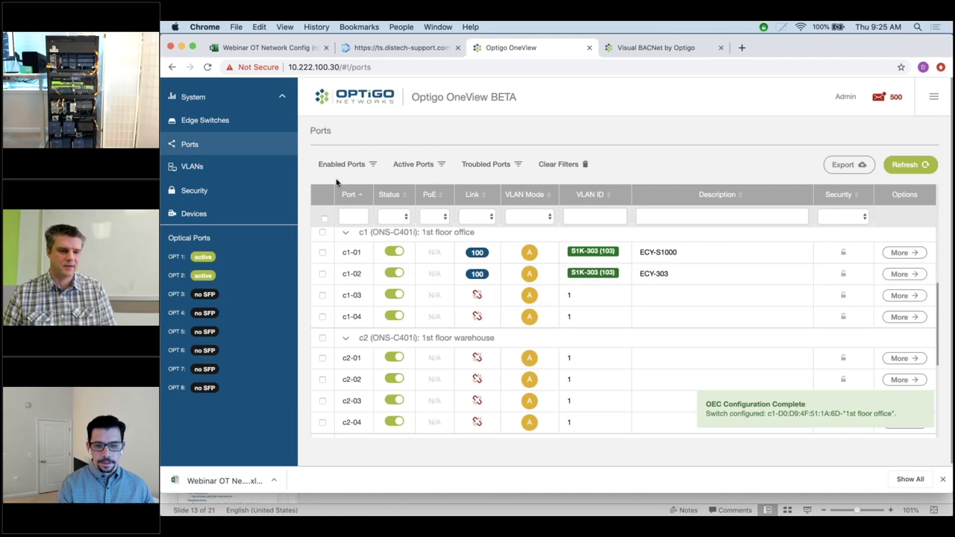
# - Copy Camera-2-PoE from the workbook's C401i-510456 sheet and enter it as port c2-01's description in OneView
pyautogui.click(268, 49)
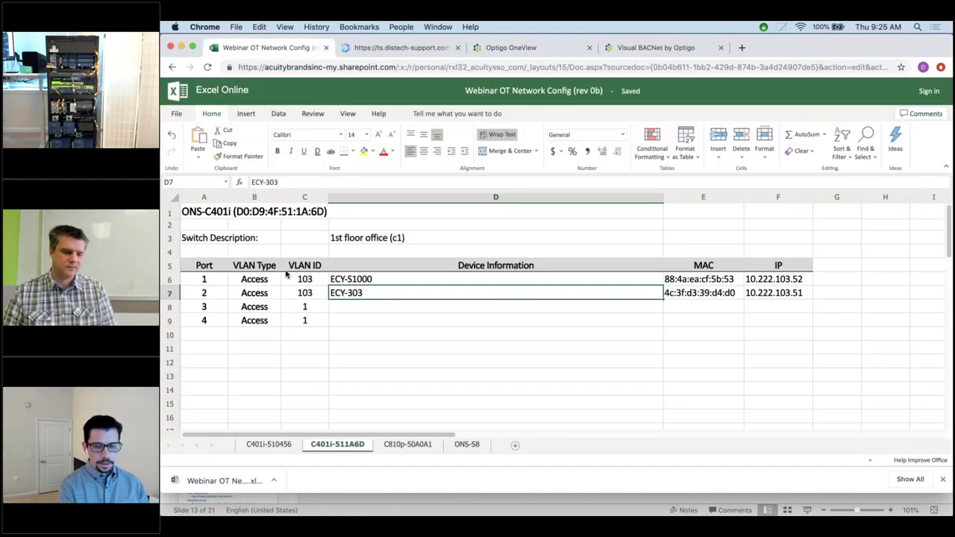
pyautogui.click(265, 445)
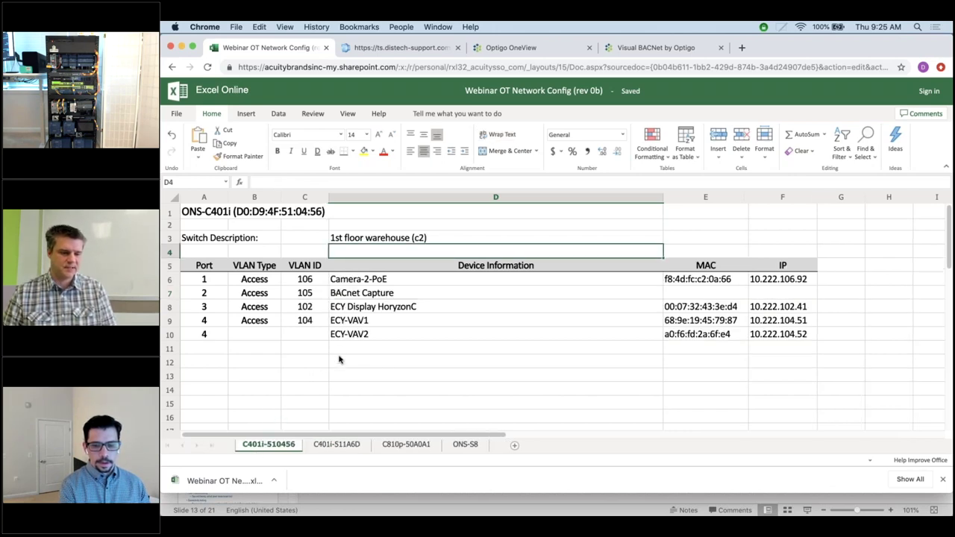
pyautogui.doubleClick(356, 282)
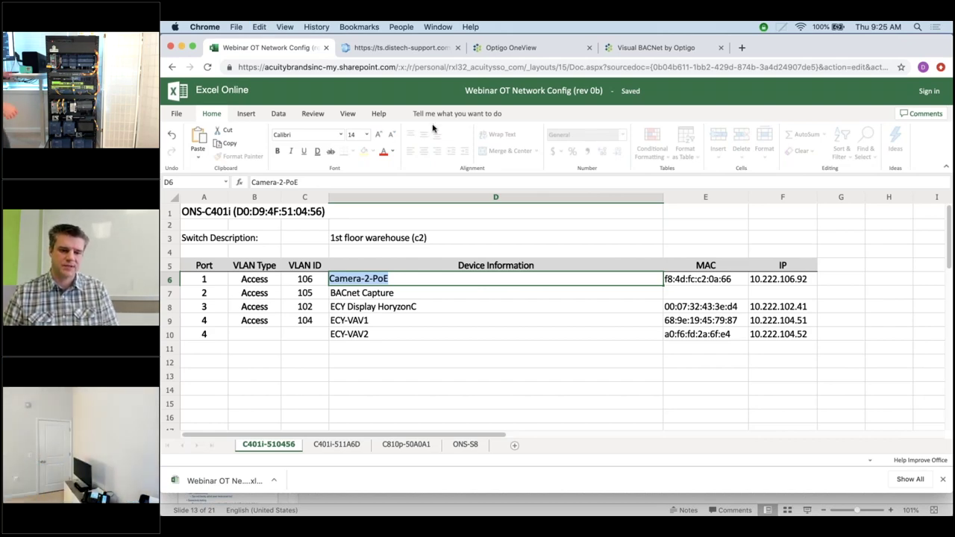
pyautogui.click(510, 47)
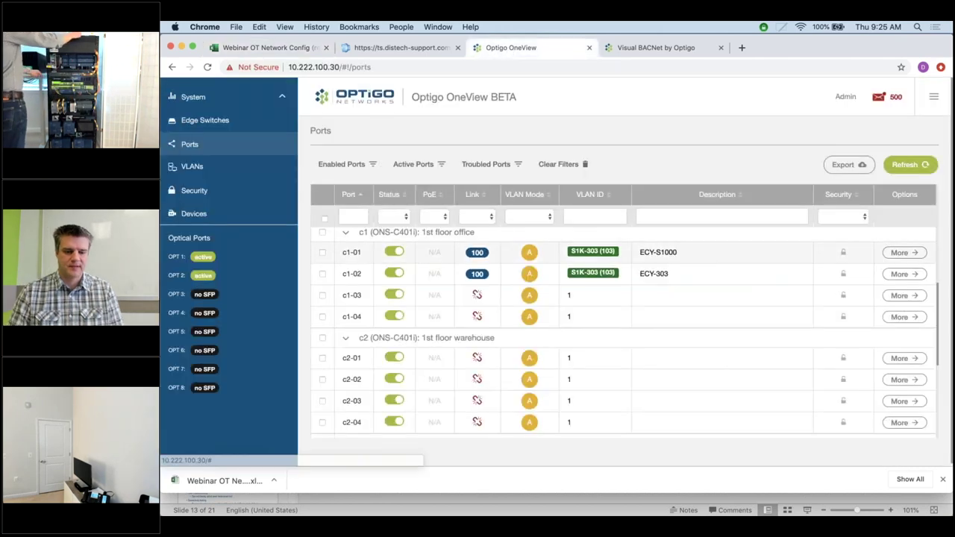
pyautogui.click(672, 361)
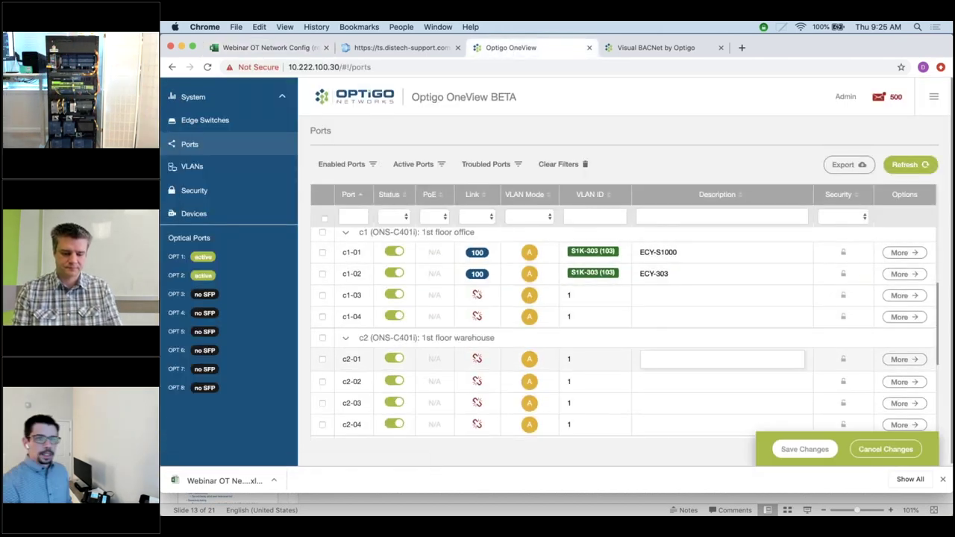
pyautogui.write('Camera-2-PoE')
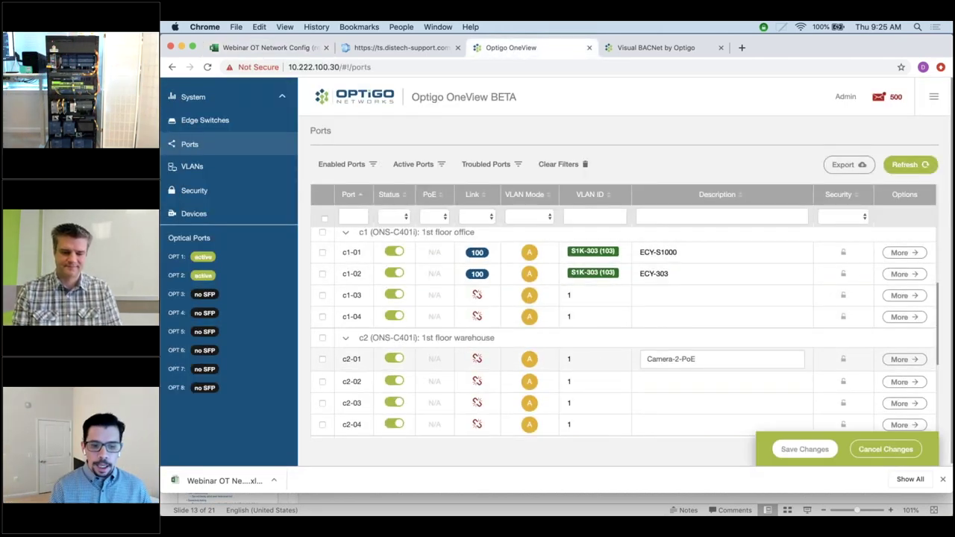
# - Set port c2-01's VLAN ID to 106 and save the port changes
pyautogui.click(597, 360)
pyautogui.write('06')
pyautogui.press('Return')
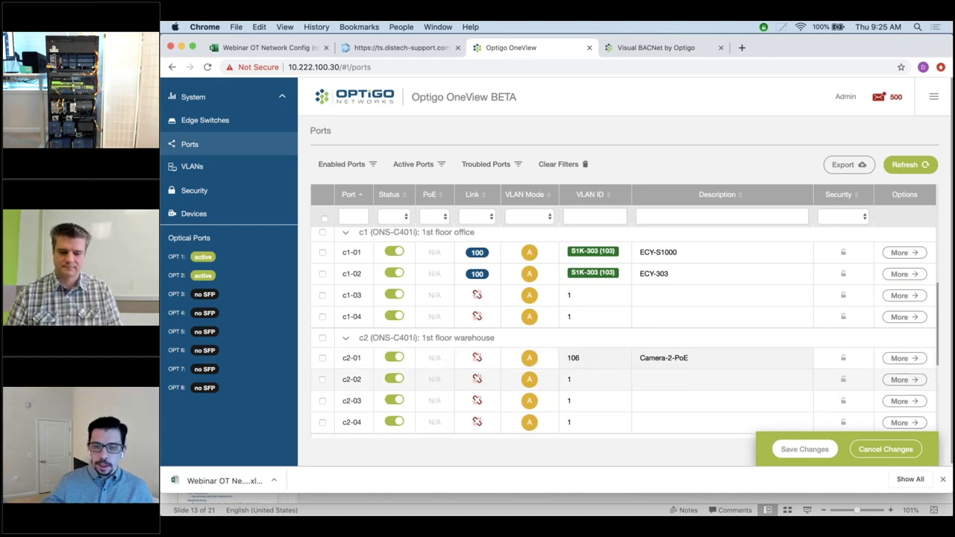
pyautogui.click(804, 449)
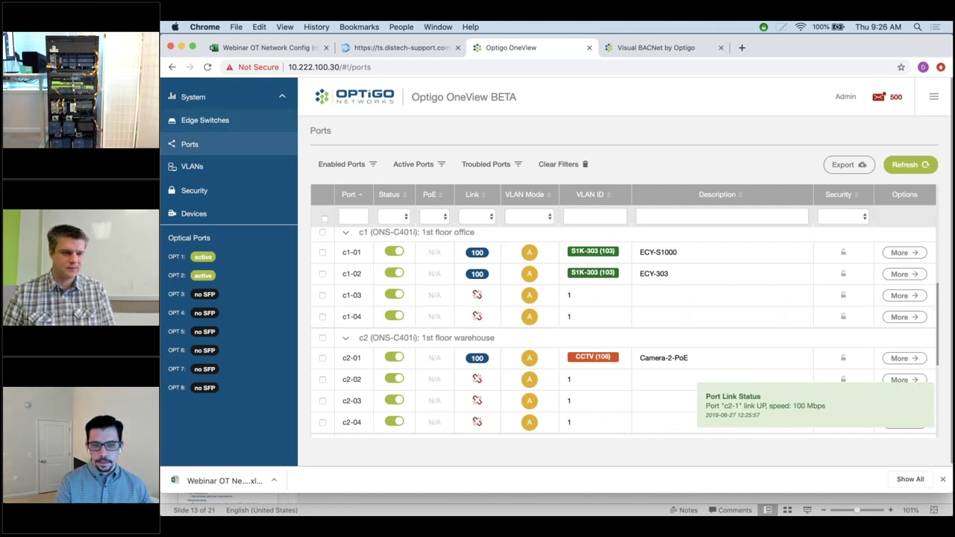
# - Copy the port 2 device name BACnet Capture from the workbook and paste it as port c2-02's description in OneView
pyautogui.click(277, 48)
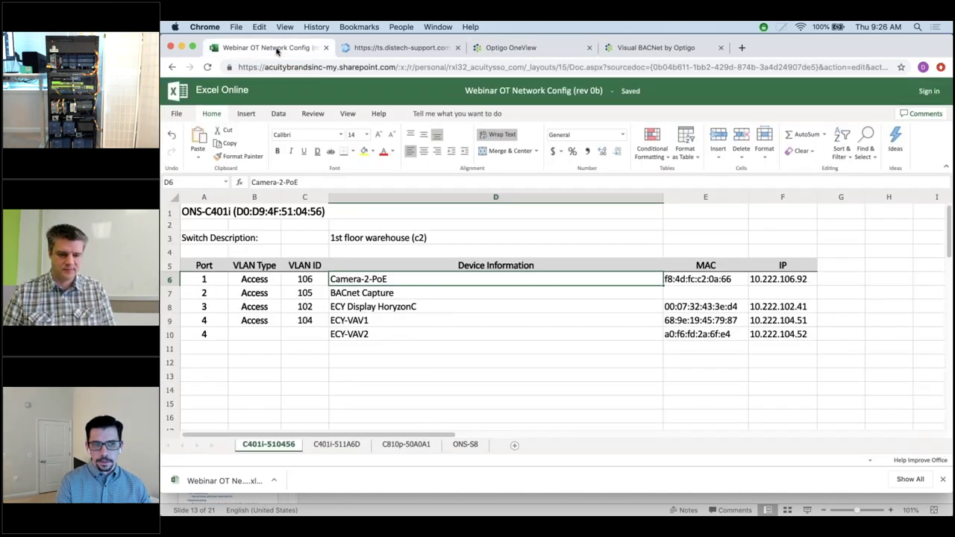
pyautogui.doubleClick(360, 296)
pyautogui.press('super+c')
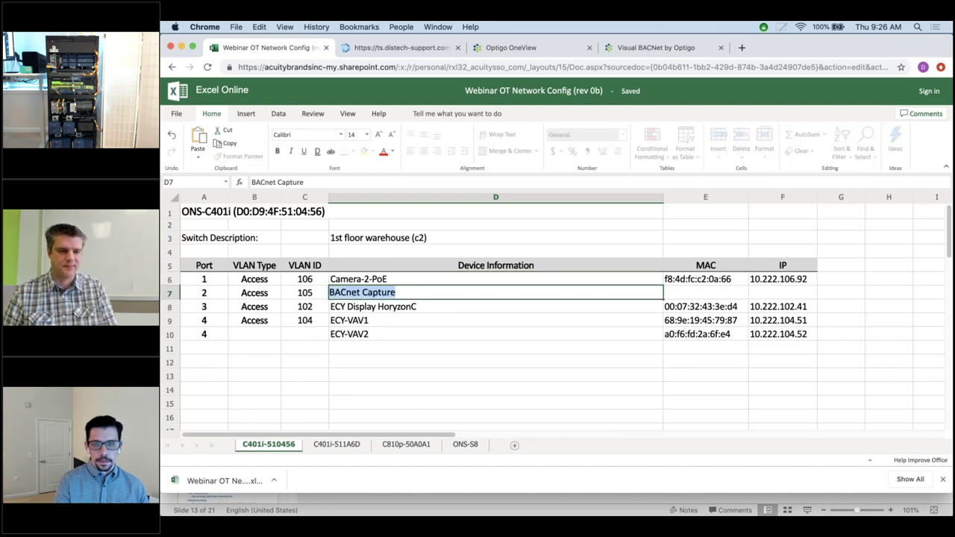
pyautogui.click(511, 47)
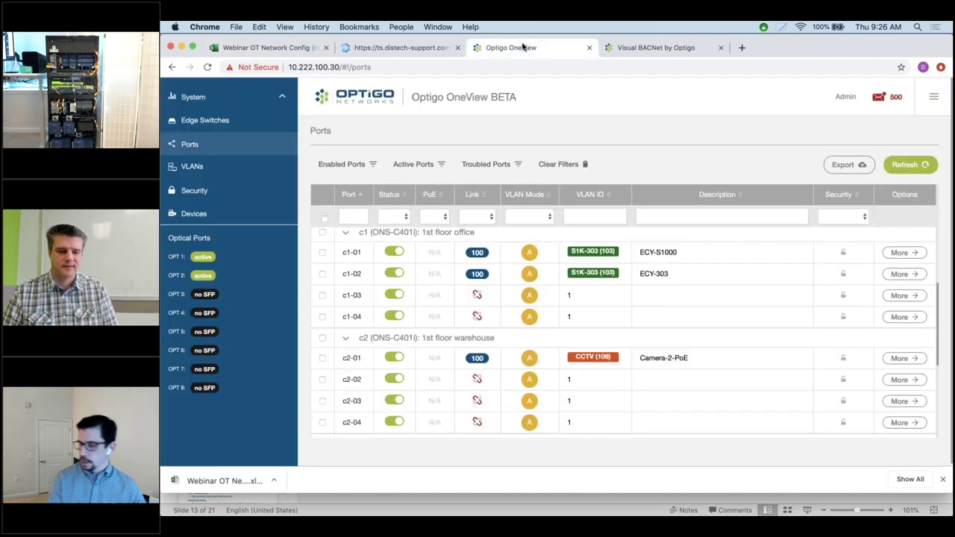
pyautogui.click(663, 382)
pyautogui.press('super+v')
pyautogui.press('Return')
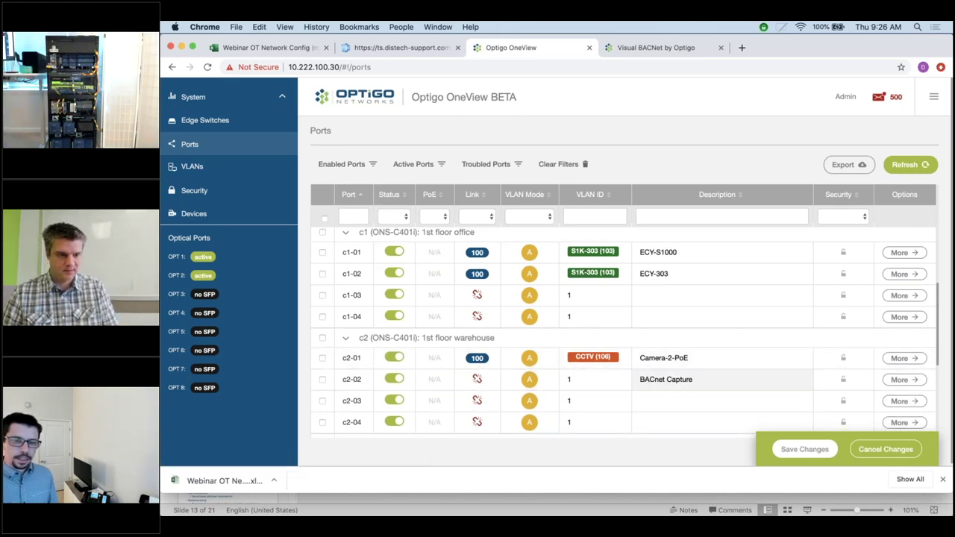
# - Set port c2-02's VLAN ID to 105
pyautogui.click(577, 384)
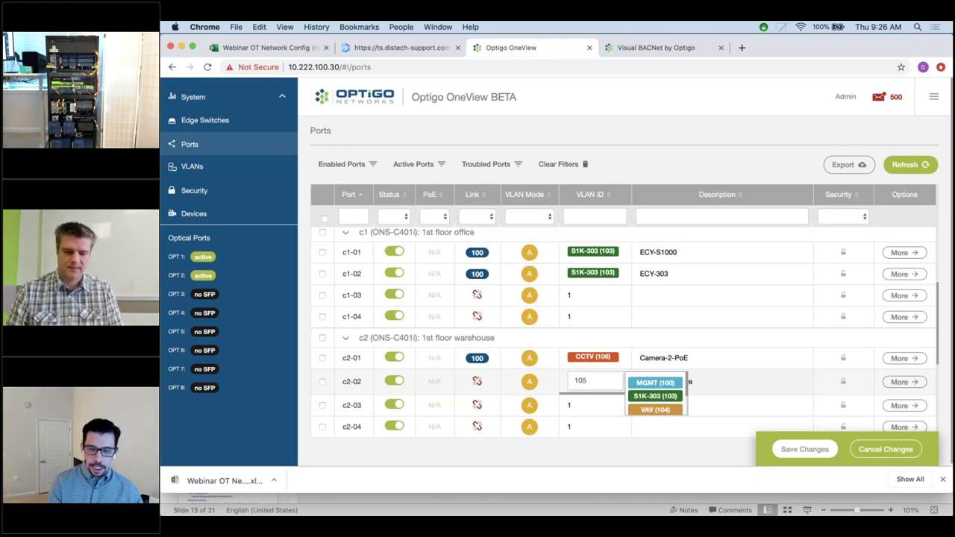
pyautogui.press('Return')
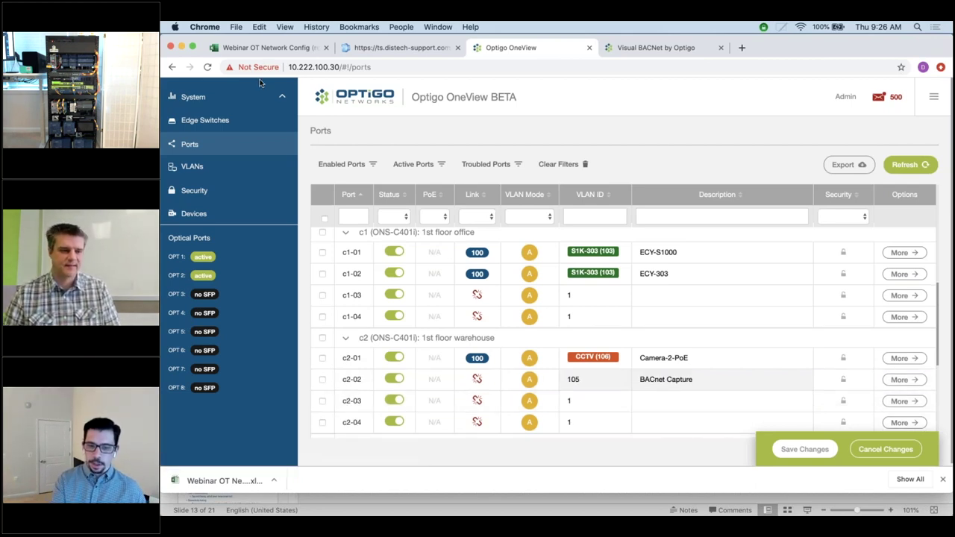
# - Copy the port 3 device name ECY Display HoryzonC from the workbook's 1st floor warehouse sheet
pyautogui.click(261, 47)
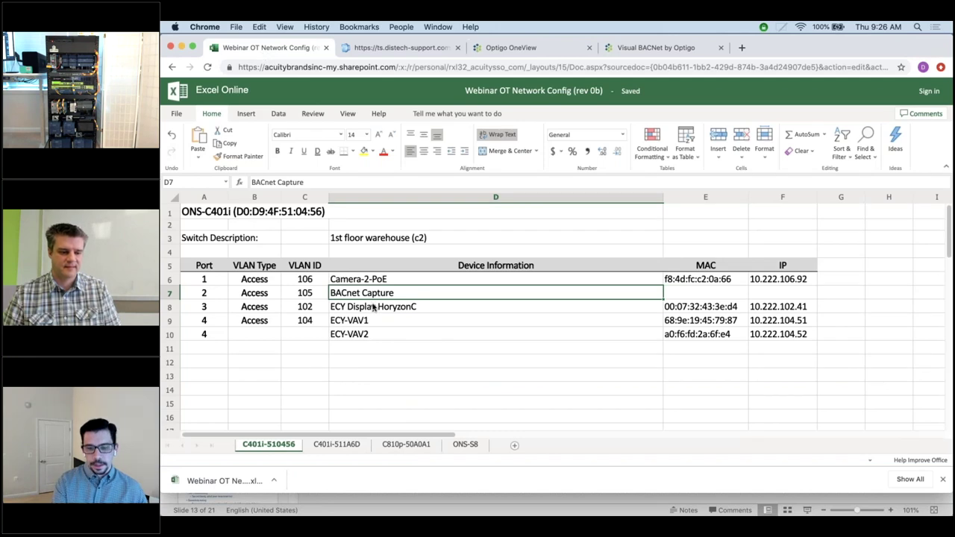
pyautogui.doubleClick(374, 307)
pyautogui.press('super+c')
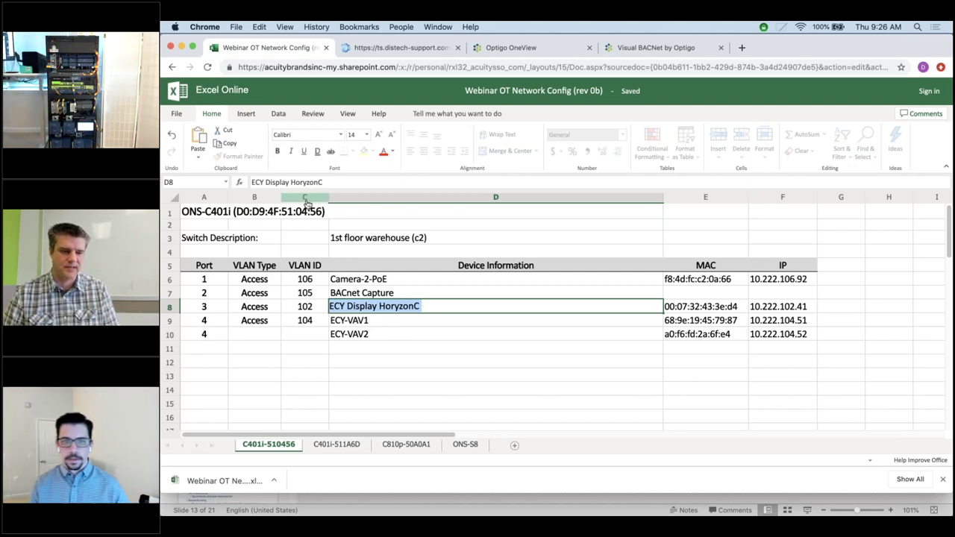
# - In Optigo OneView, describe port c2-03 as ECY Display HoryzonC, assign it VLAN ID 102, and save the changes
pyautogui.click(512, 48)
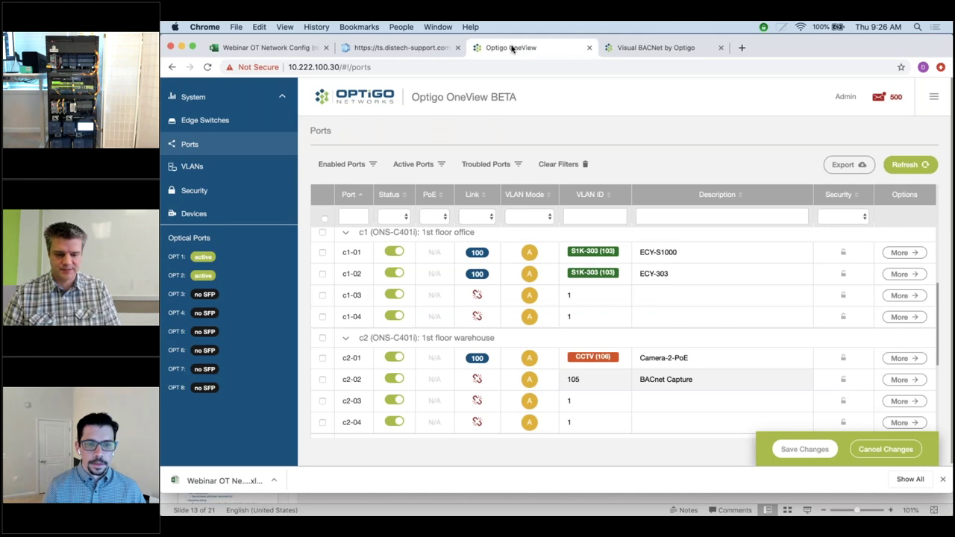
pyautogui.click(654, 405)
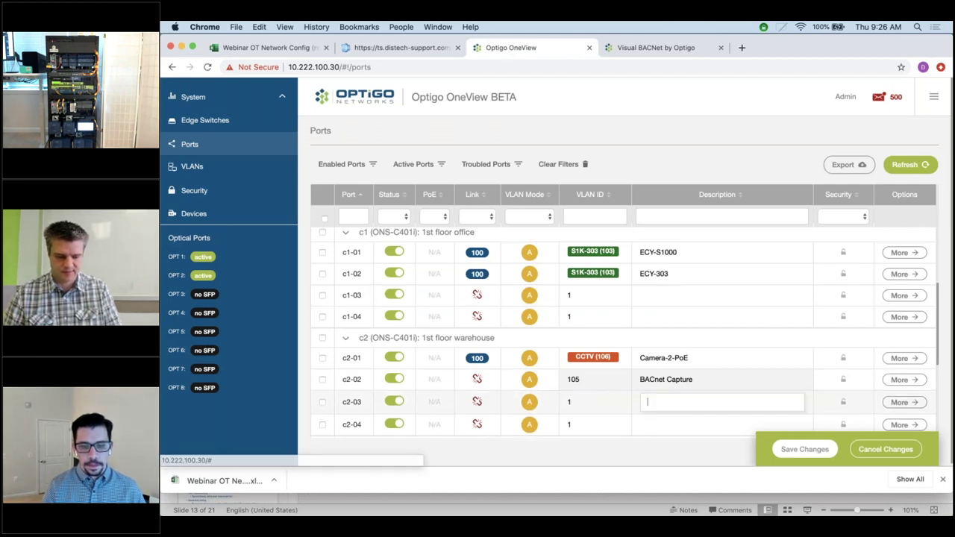
pyautogui.press('super+v')
pyautogui.click(587, 408)
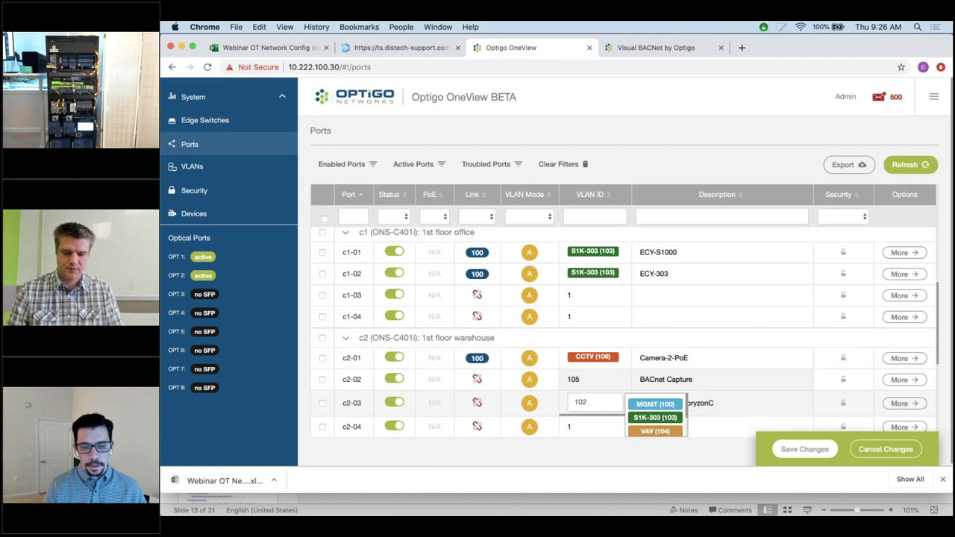
pyautogui.press('Return')
pyautogui.click(793, 455)
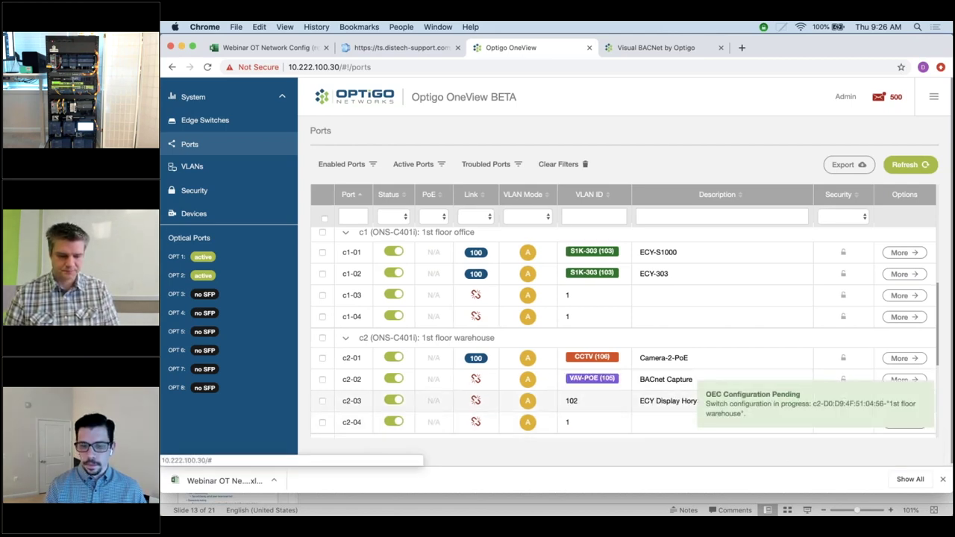
# - In the Excel network config workbook, copy the device name ECY-VAV1 listed for port 4 of the 1st floor warehouse switch
pyautogui.click(249, 48)
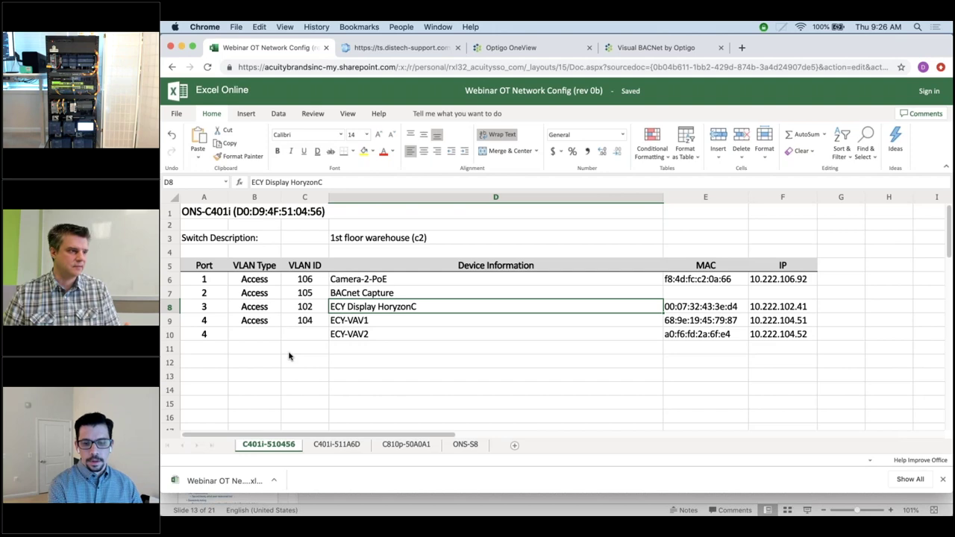
pyautogui.click(354, 321)
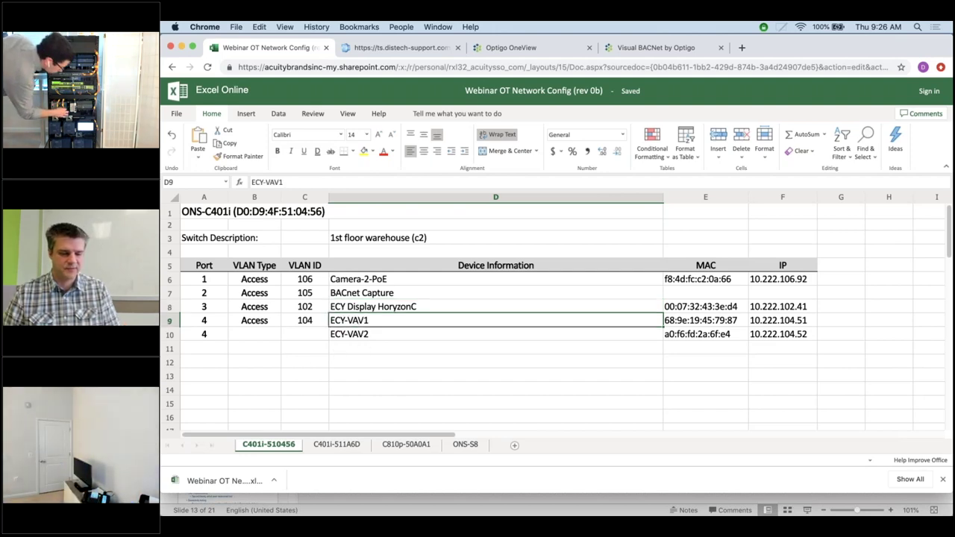
pyautogui.doubleClick(358, 320)
pyautogui.tripleClick(359, 319)
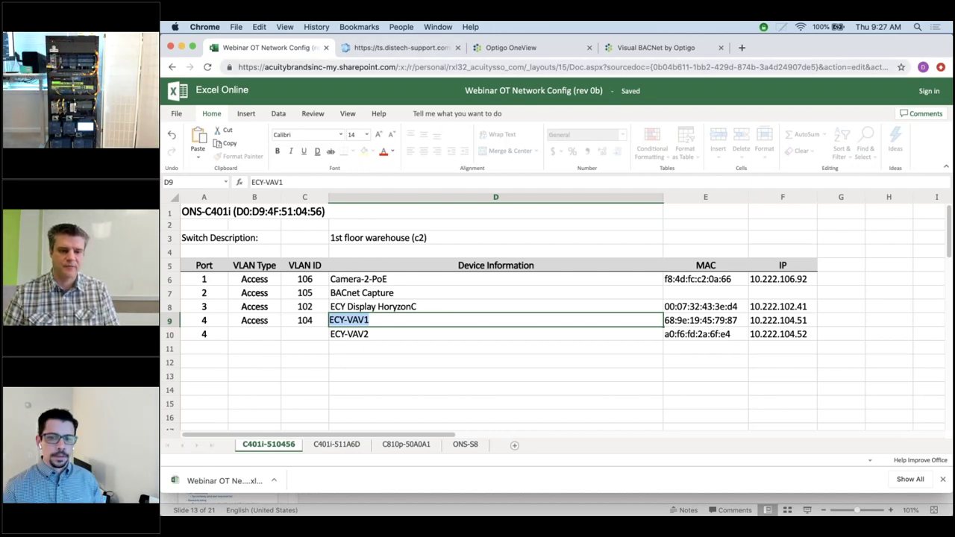
# - In Optigo OneView, set port c2-04 to VLAN ID 104 with the description "Daisy chain ECY-VAV 1 and 2" and save the changes
pyautogui.click(508, 47)
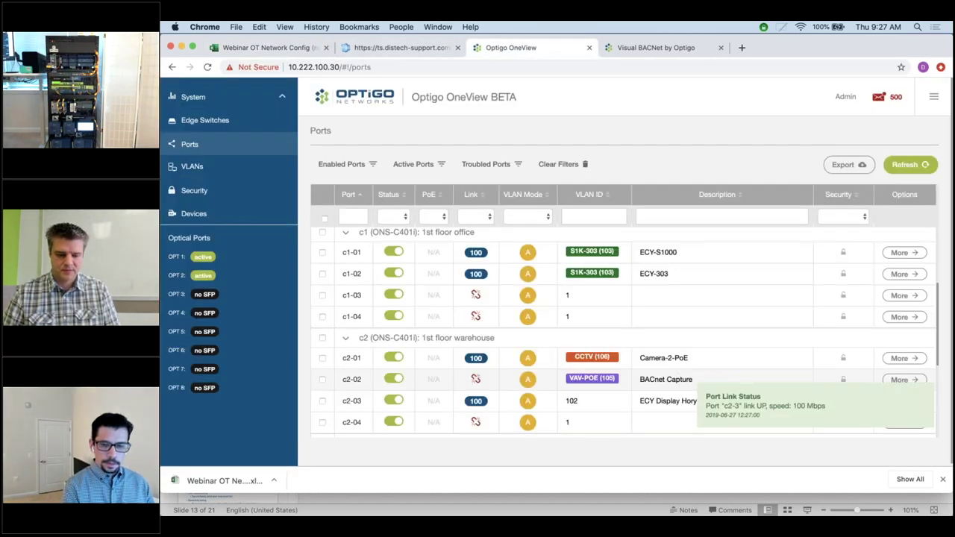
pyautogui.click(600, 429)
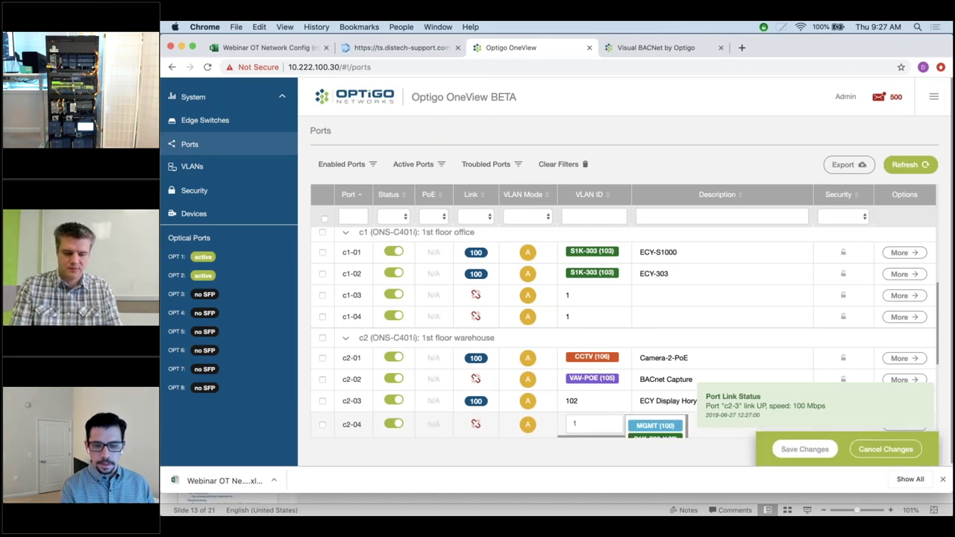
pyautogui.write('04')
pyautogui.click(664, 424)
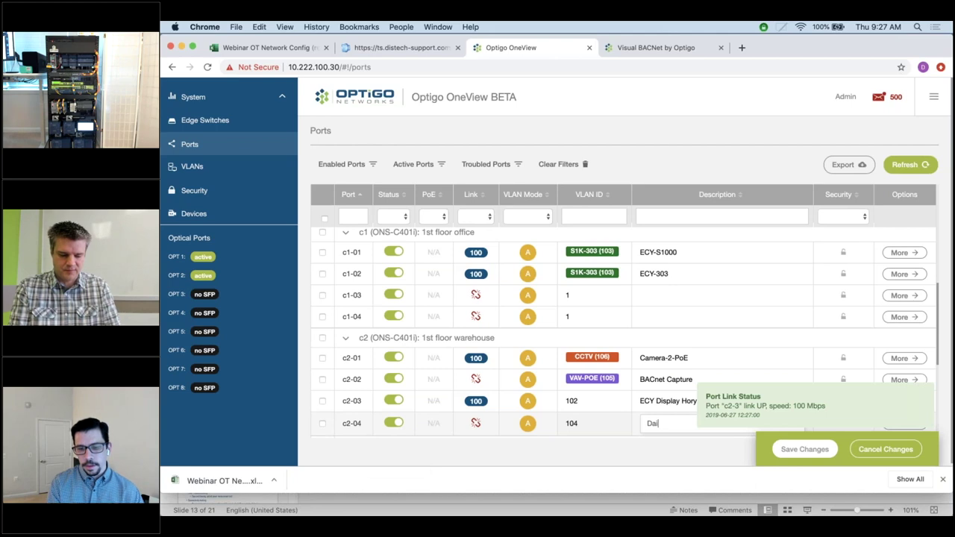
pyautogui.write('Daisy ')
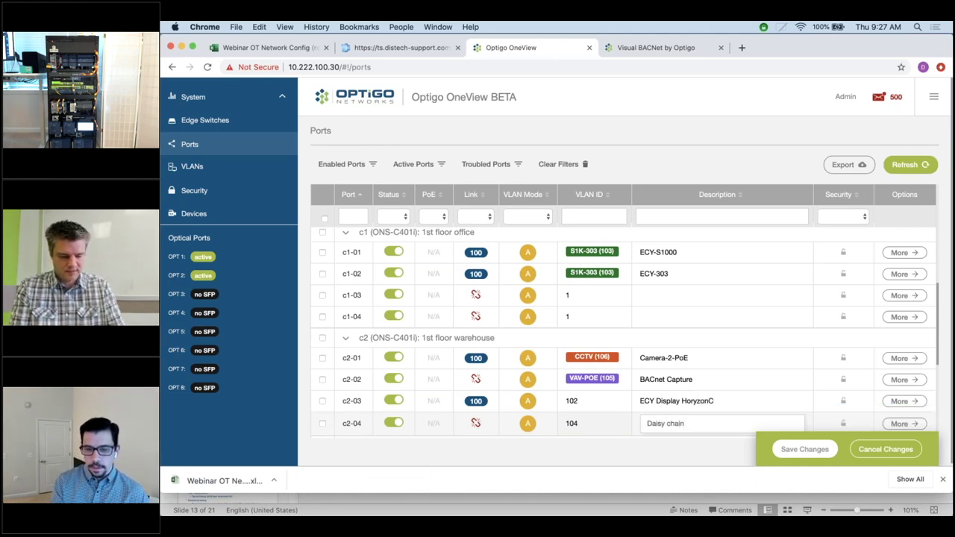
pyautogui.write('chain ECY-VAV1')
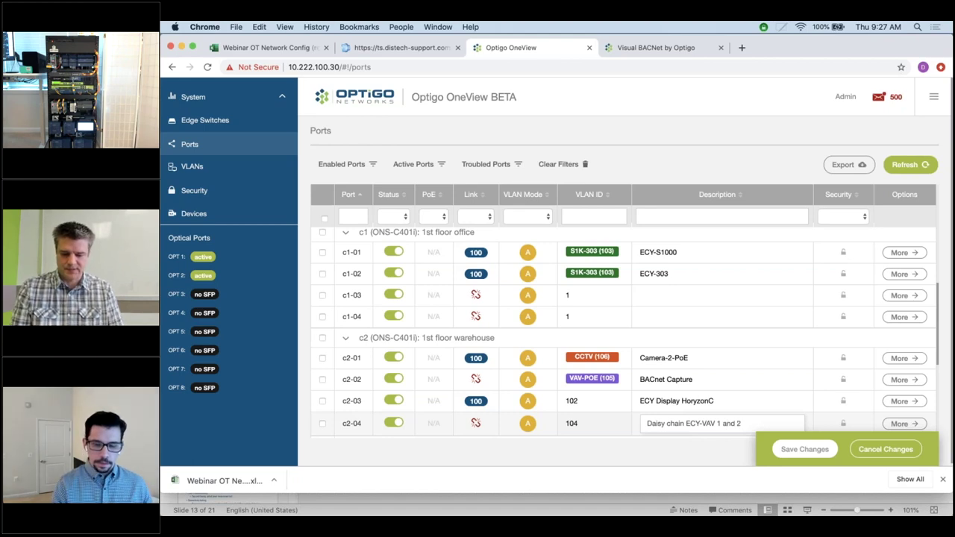
pyautogui.press('Return')
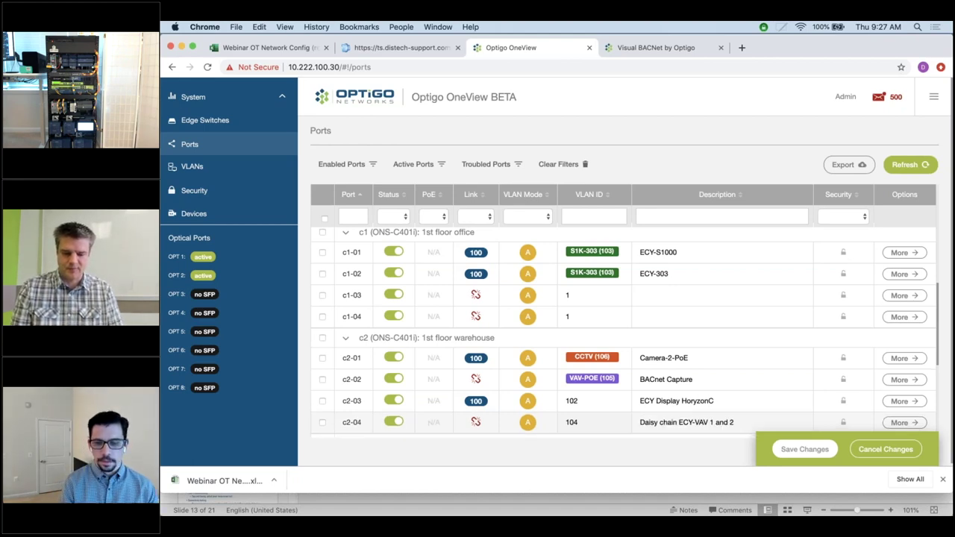
pyautogui.click(796, 449)
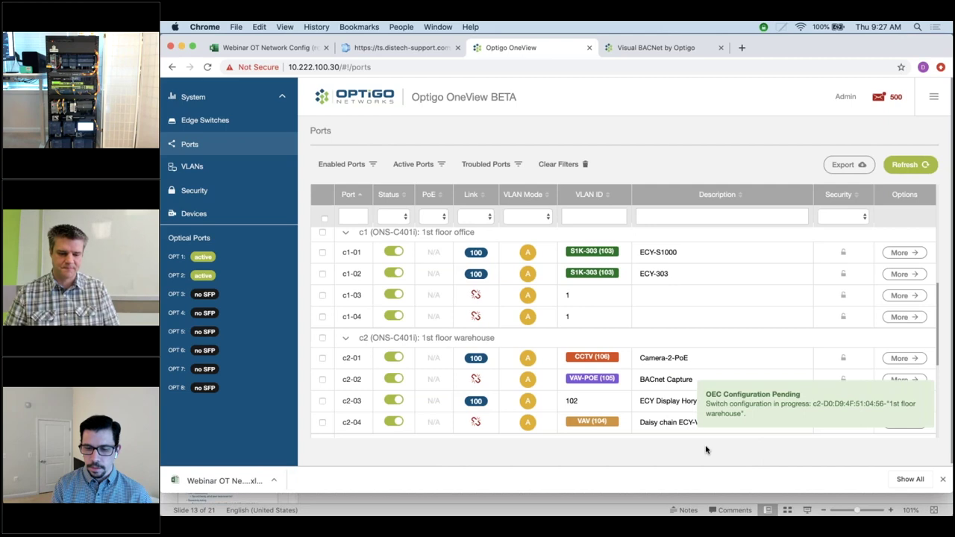
# - Examine port c2-04's configuration summary, connected devices and traffic counters in its detailed view, and close the view
pyautogui.scroll(-3, 706, 418)
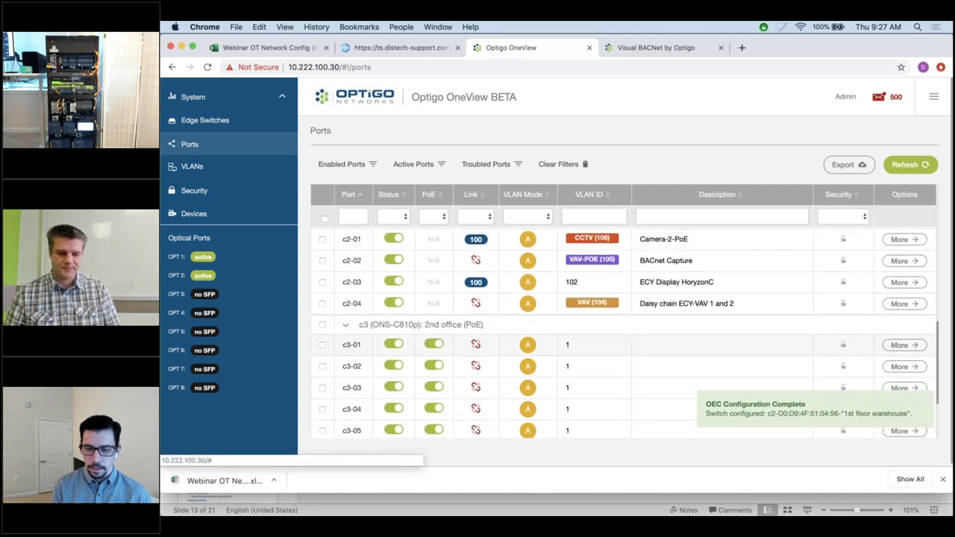
pyautogui.scroll(1, 558, 367)
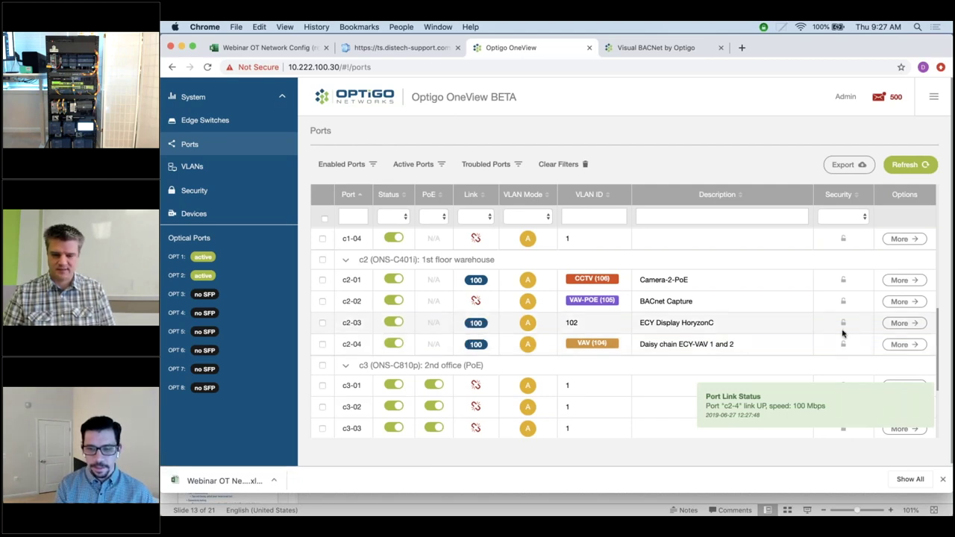
pyautogui.click(902, 345)
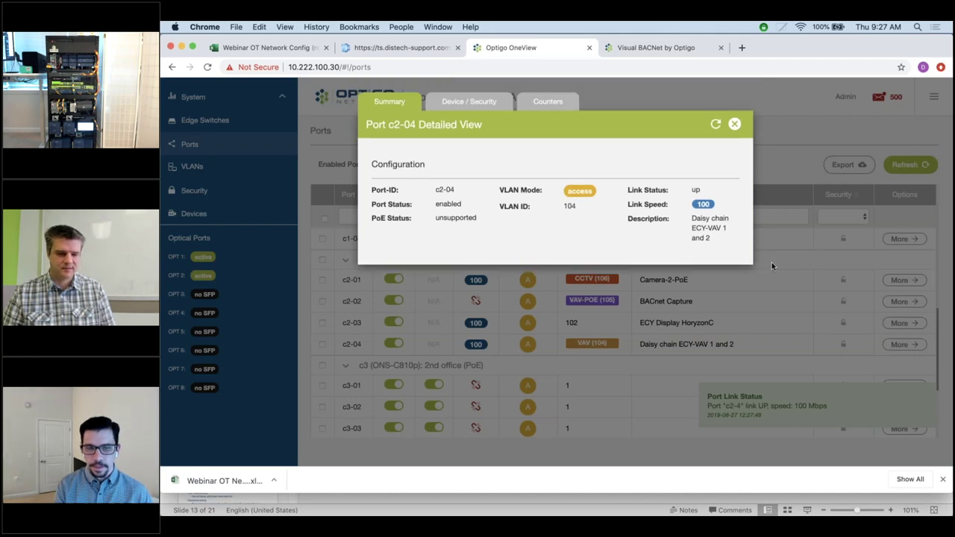
pyautogui.click(480, 103)
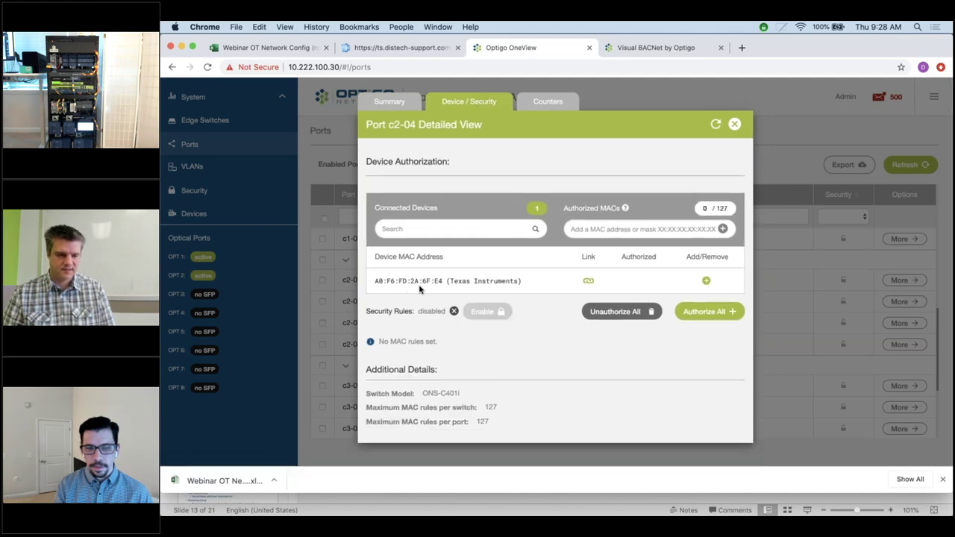
pyautogui.click(542, 104)
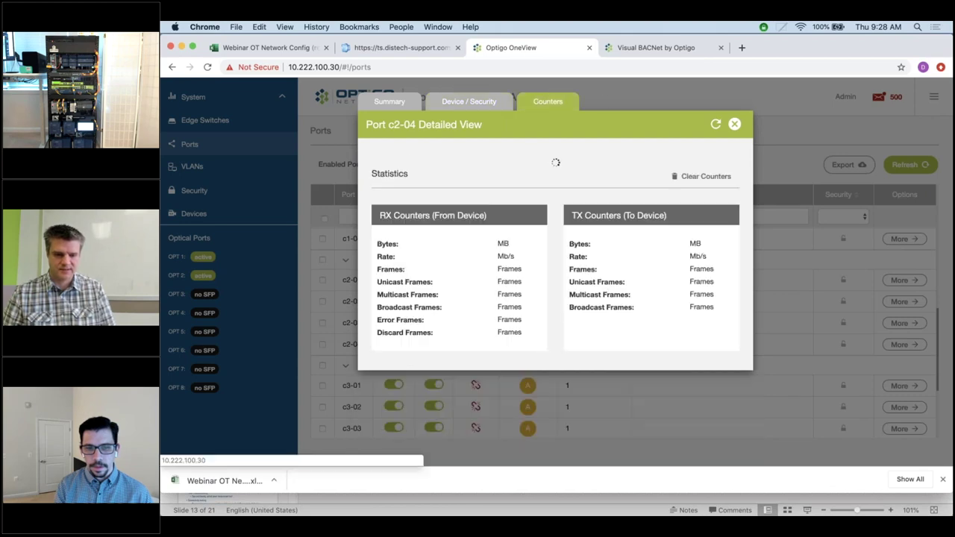
pyautogui.click(735, 125)
# - In the Excel workbook's C810p-50A0A1 sheet, copy the device name Camera-1-PoE listed for port 6
pyautogui.scroll(-1, 580, 275)
pyautogui.scroll(-3, 578, 275)
pyautogui.scroll(2, 578, 275)
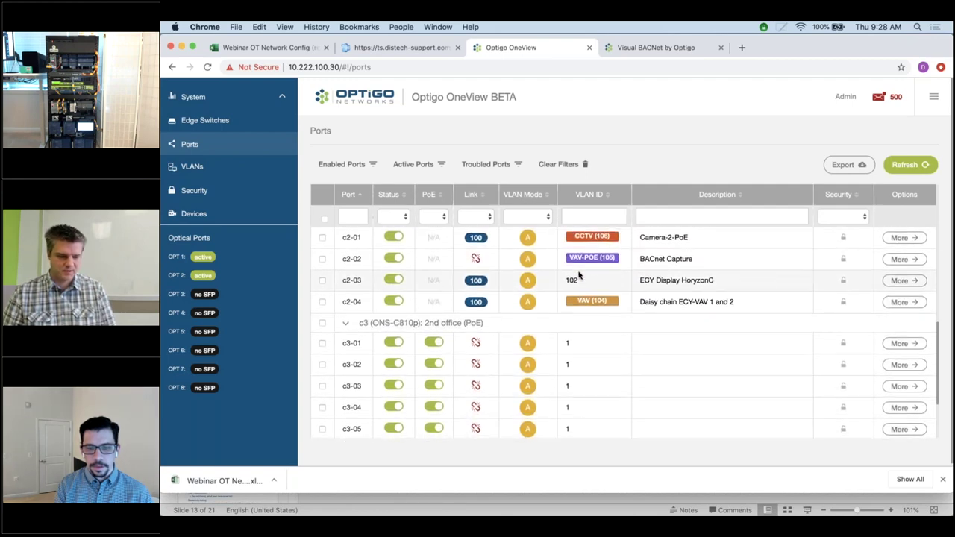
pyautogui.scroll(-2, 578, 276)
pyautogui.scroll(-2, 579, 275)
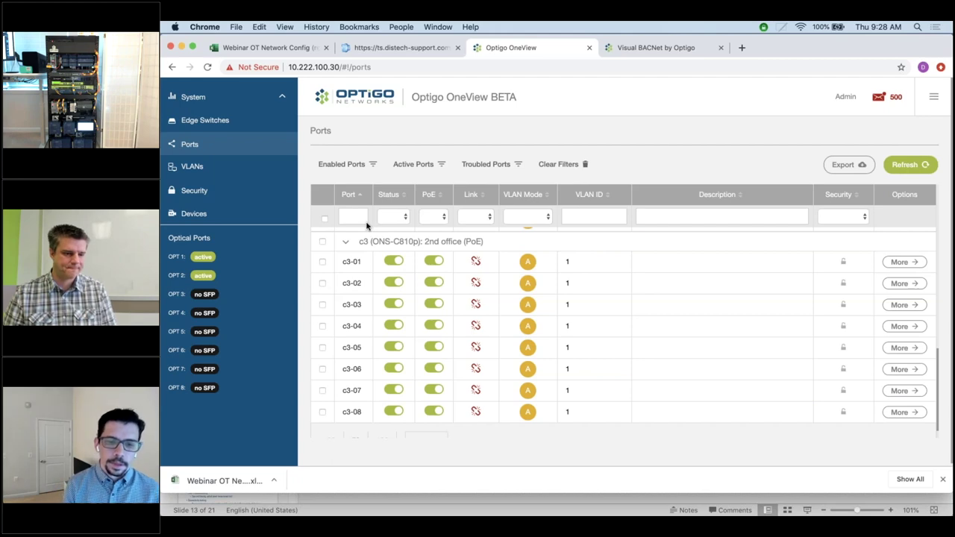
pyautogui.click(266, 48)
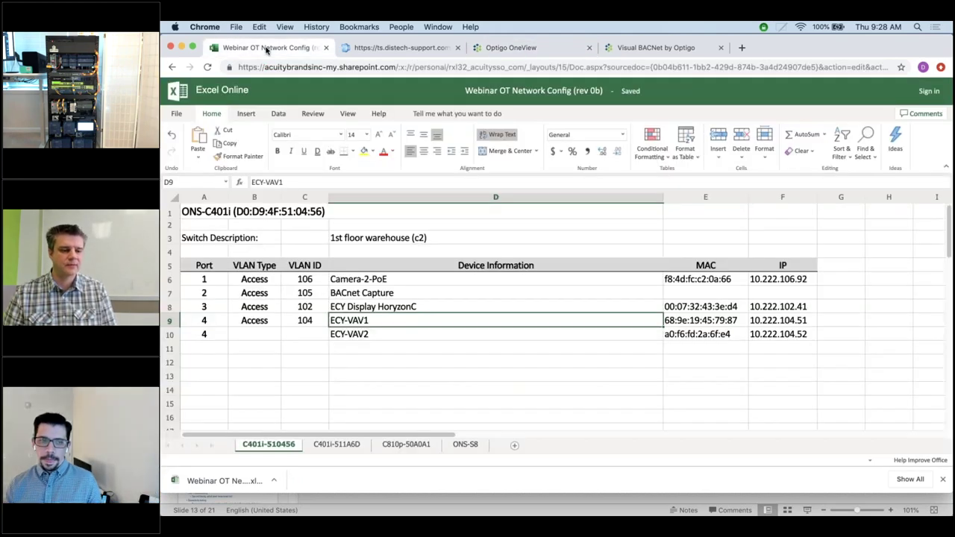
pyautogui.click(400, 446)
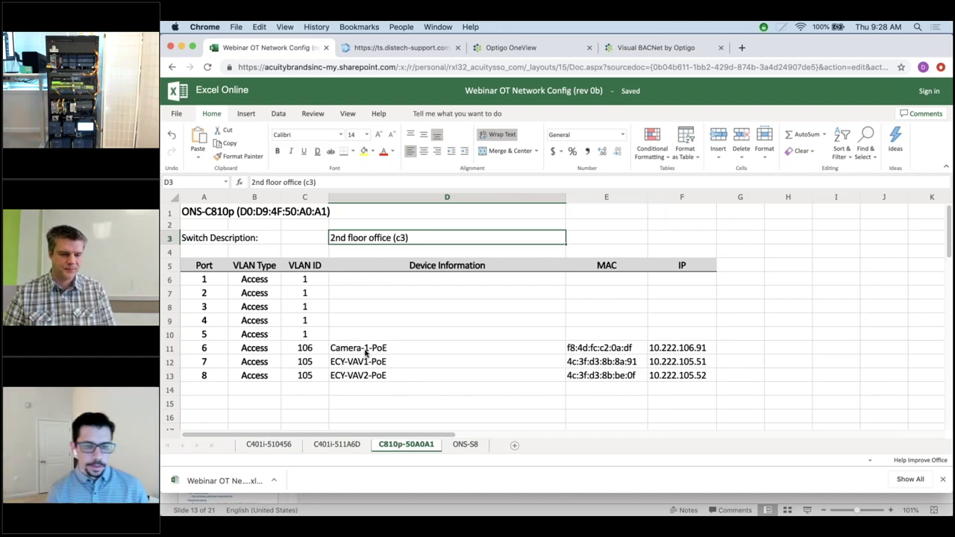
pyautogui.doubleClick(358, 348)
pyautogui.hotkey('ctrl', 'c')
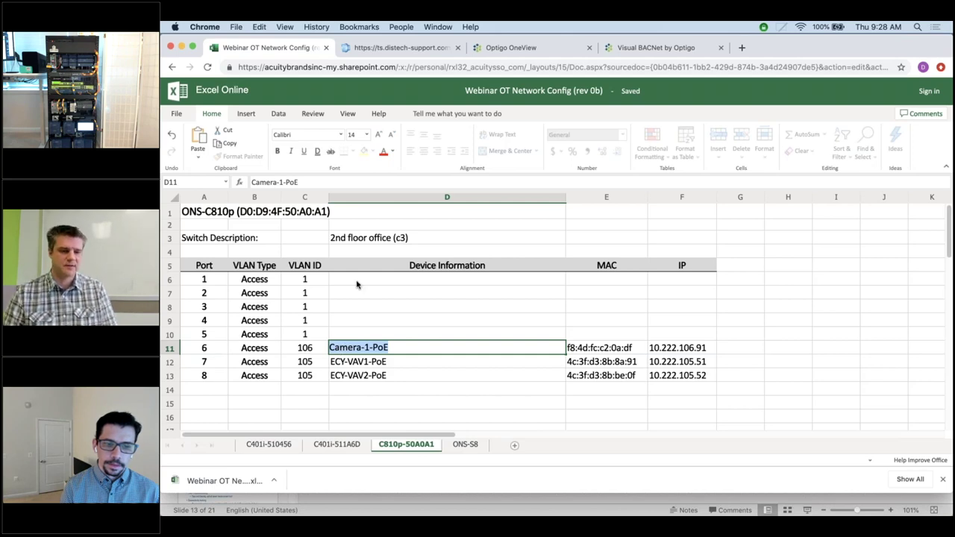
# - In Optigo OneView, describe port c3-06 as Camera-1-PoE, assign it VLAN ID 106, and save the changes
pyautogui.click(513, 49)
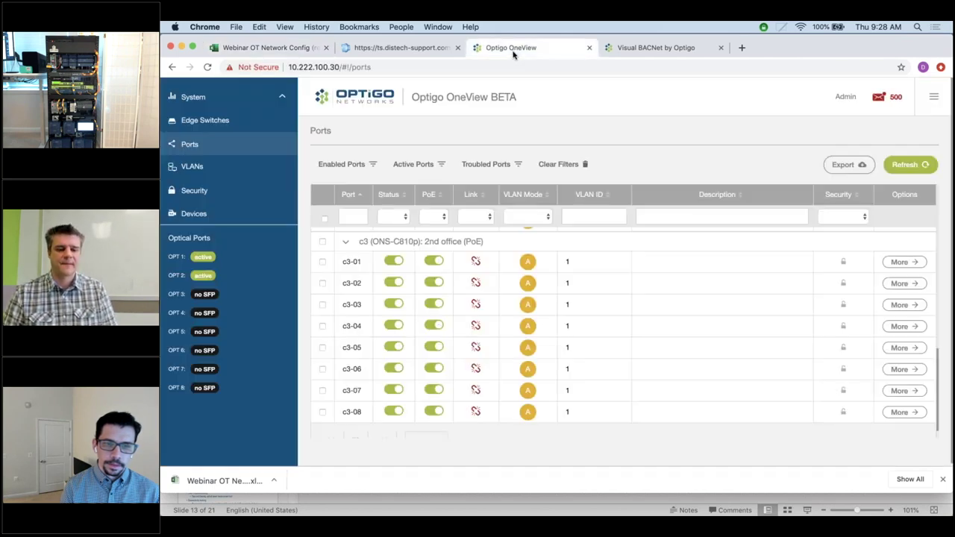
pyautogui.click(717, 373)
pyautogui.hotkey('ctrl', 'v')
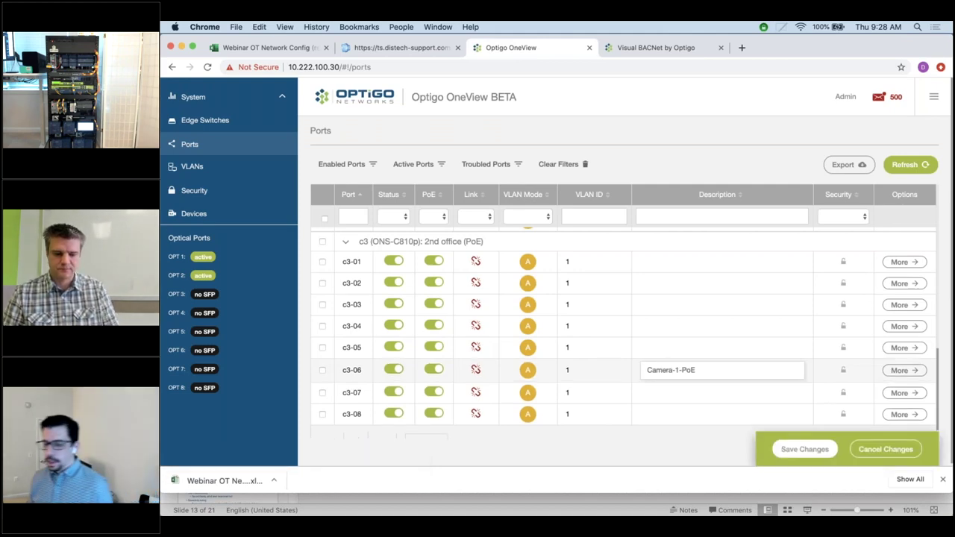
pyautogui.click(580, 371)
pyautogui.write('06')
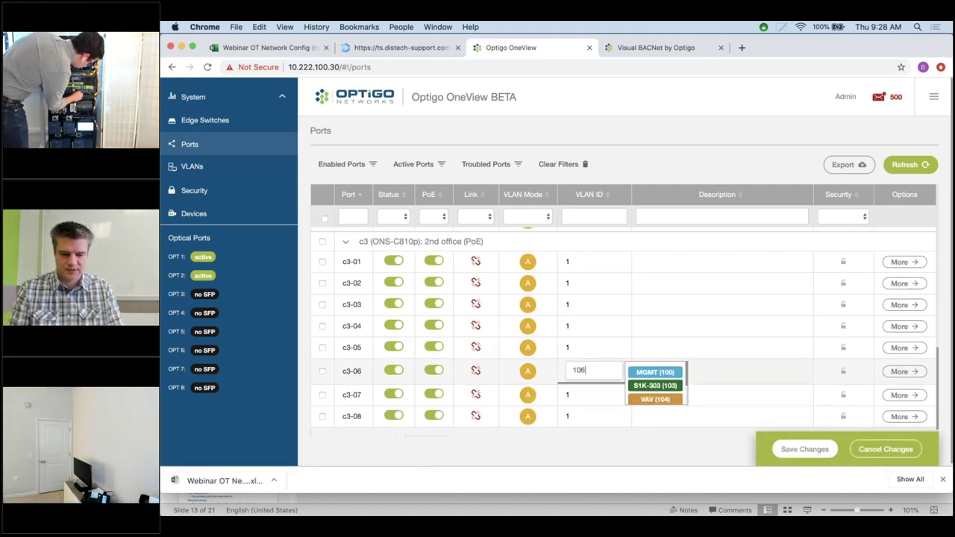
pyautogui.click(773, 441)
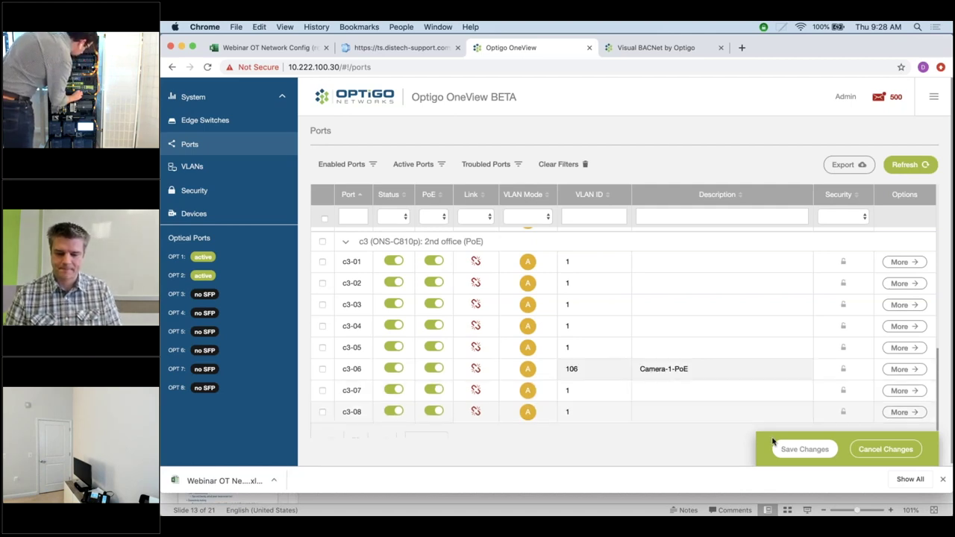
pyautogui.click(790, 450)
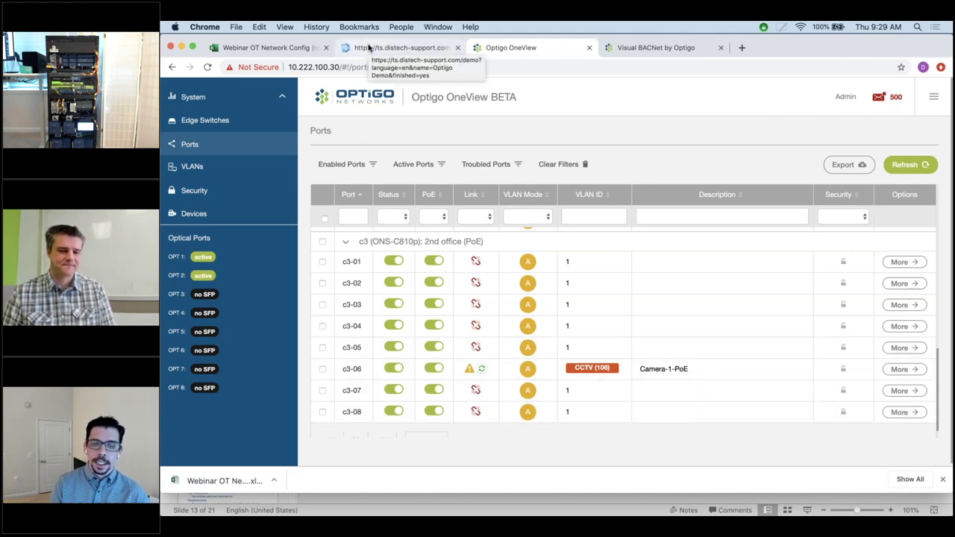
# - In the Excel workbook's 2nd floor office sheet, copy the device name ECY-VAV1-PoE listed for port 7
pyautogui.click(246, 48)
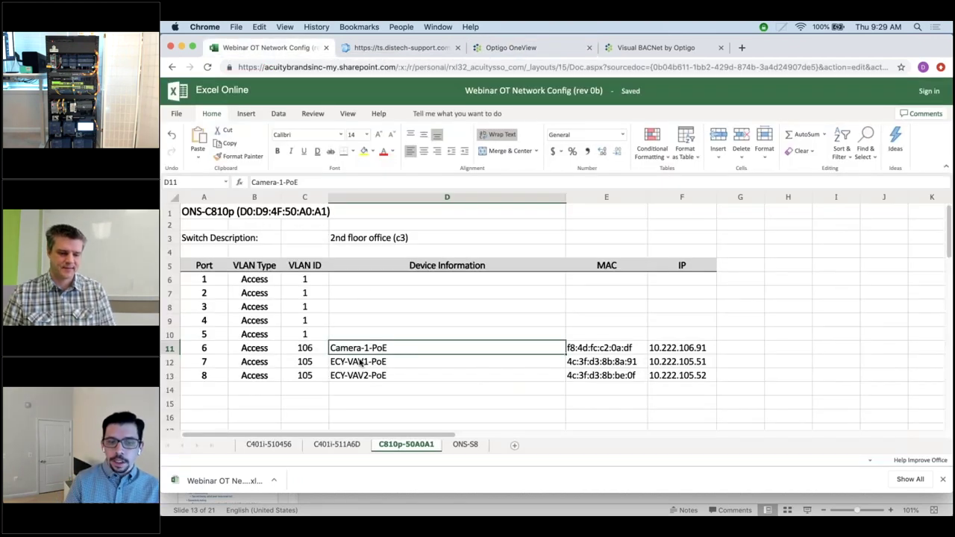
pyautogui.doubleClick(361, 364)
pyautogui.press('super+c')
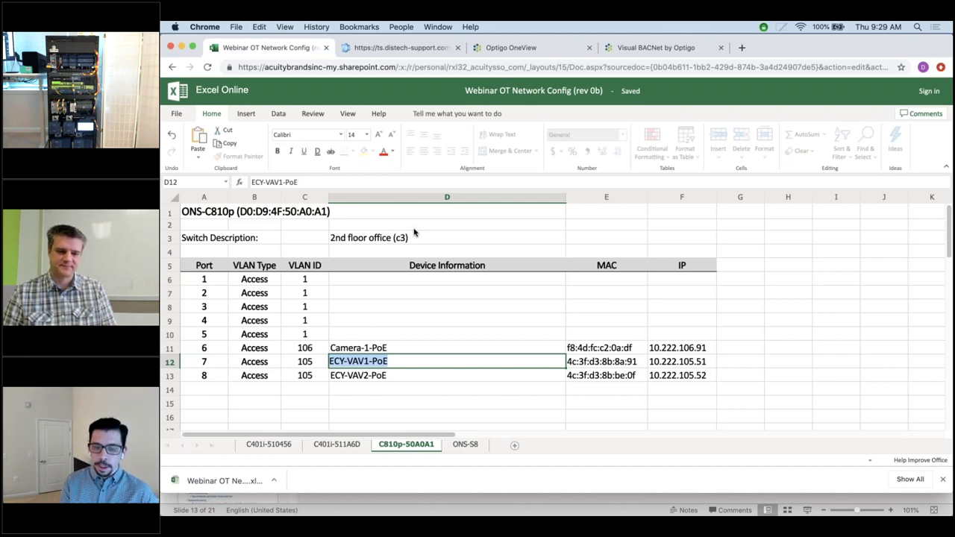
# - In Optigo OneView, describe port c3-07 with the copied device name ECY-VAV1-PoE
pyautogui.click(538, 49)
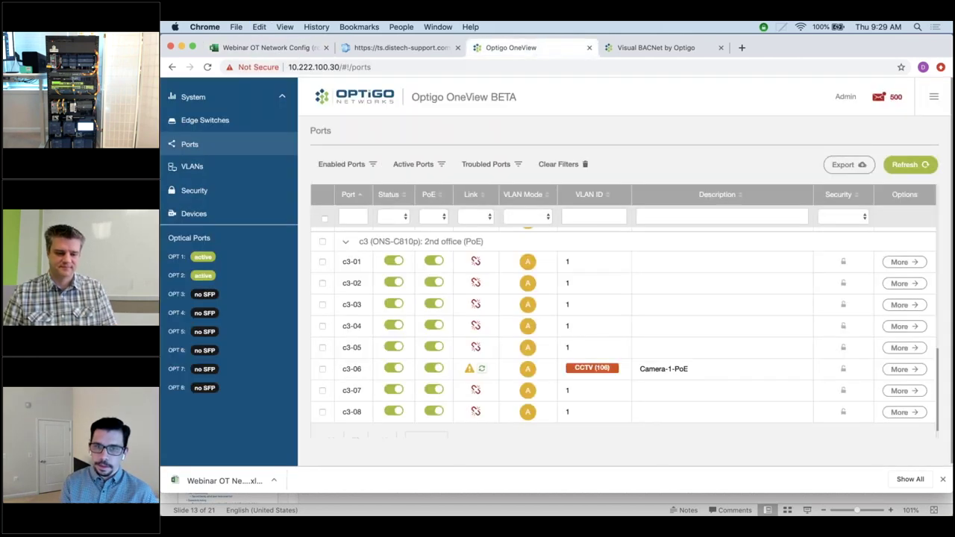
pyautogui.click(243, 47)
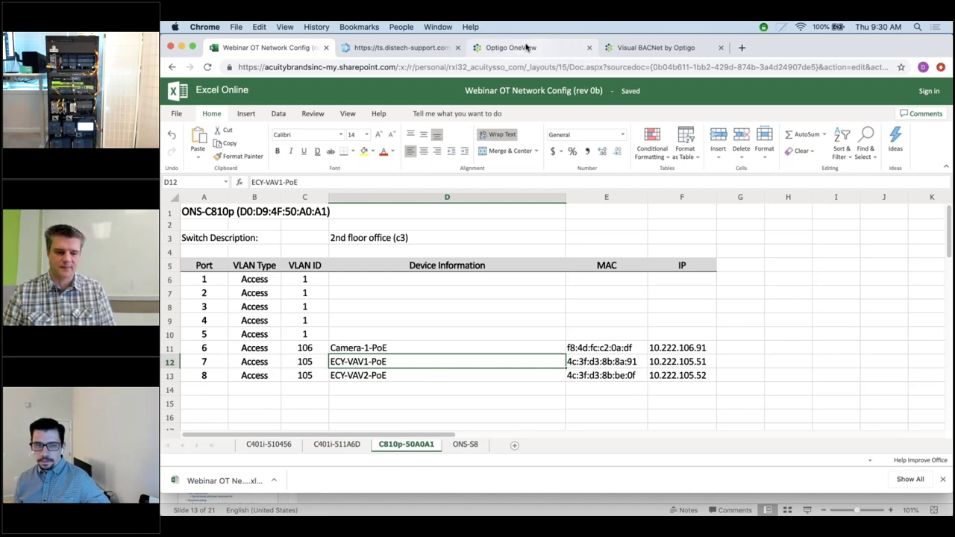
pyautogui.click(526, 47)
pyautogui.click(664, 394)
pyautogui.press('super+v')
# - Describe port c3-08 as ECY-VAV2-PoE, reusing the copied device name with its number changed to 2
pyautogui.click(667, 414)
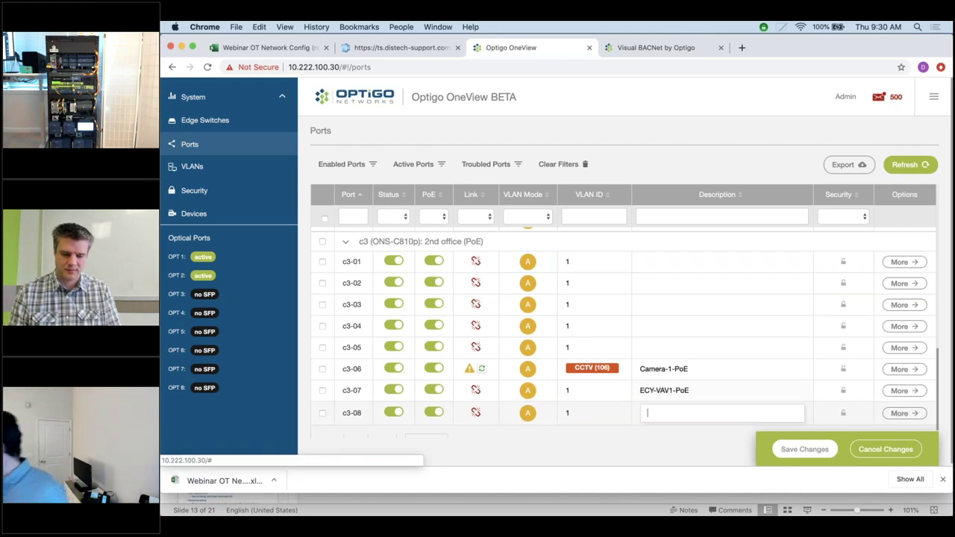
pyautogui.press('super+v')
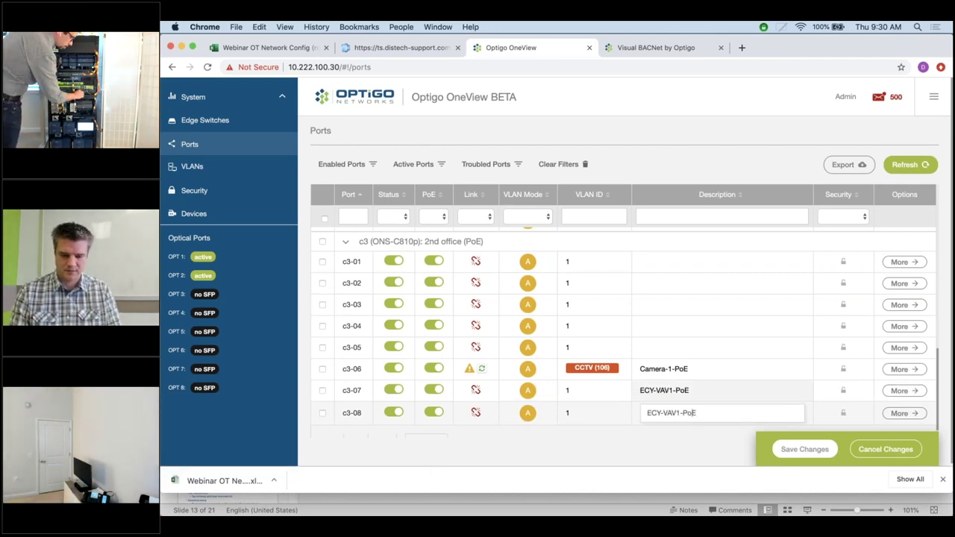
pyautogui.press('Left')
pyautogui.press('Left')
pyautogui.press('Left')
pyautogui.press('Left')
pyautogui.press('BackSpace')
pyautogui.write('2')
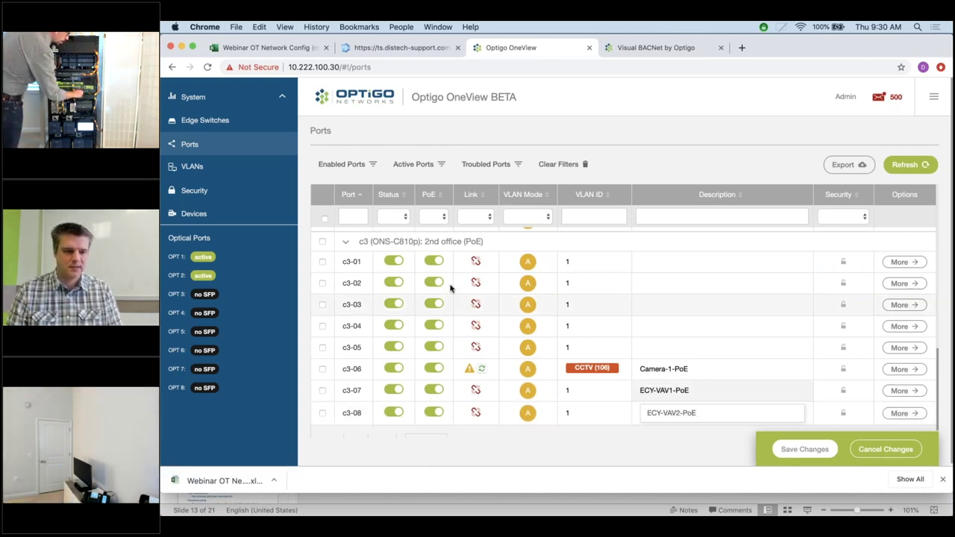
# - Check the VLAN IDs in the Excel workbook, then assign VLAN ID 105 to ports c3-07 and c3-08 in Optigo OneView and save
pyautogui.click(256, 49)
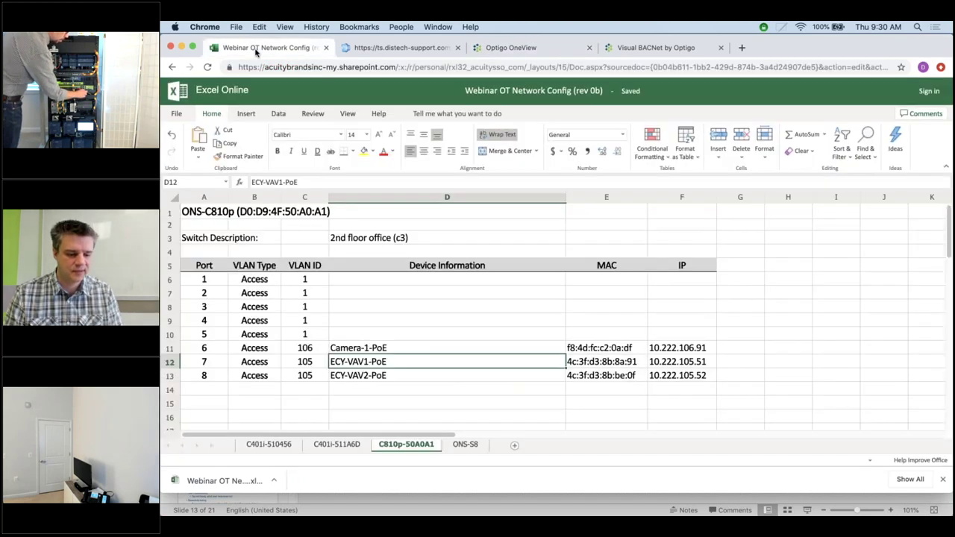
pyautogui.click(539, 49)
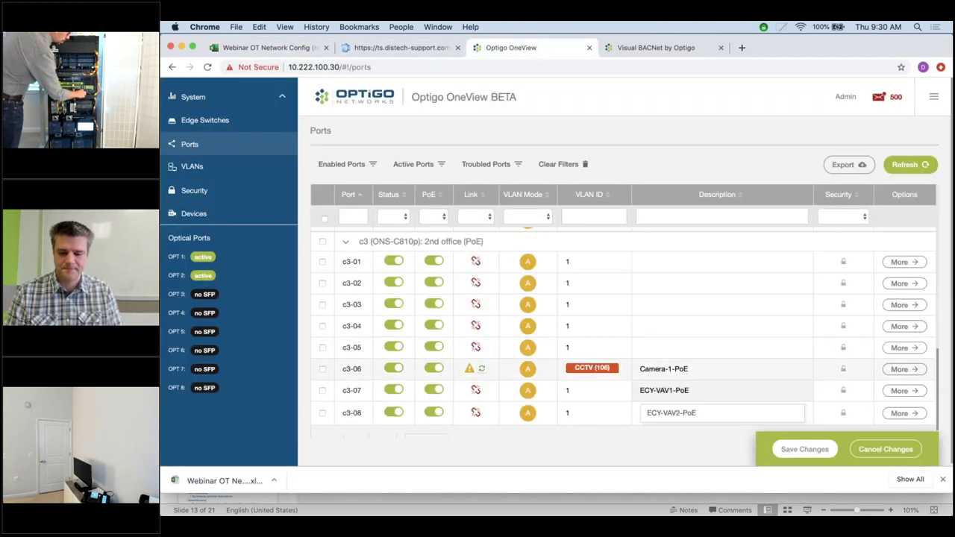
pyautogui.click(591, 393)
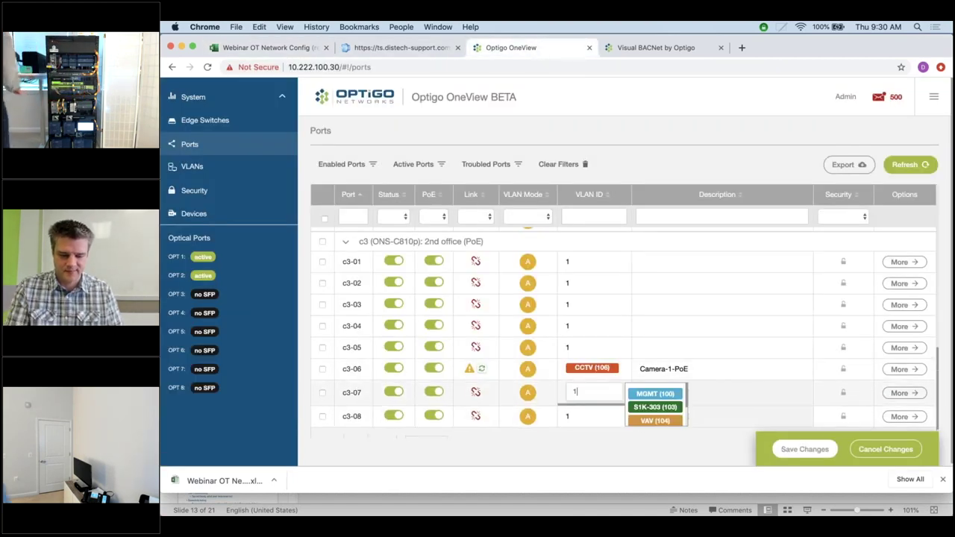
pyautogui.write('05')
pyautogui.click(591, 415)
pyautogui.write('05')
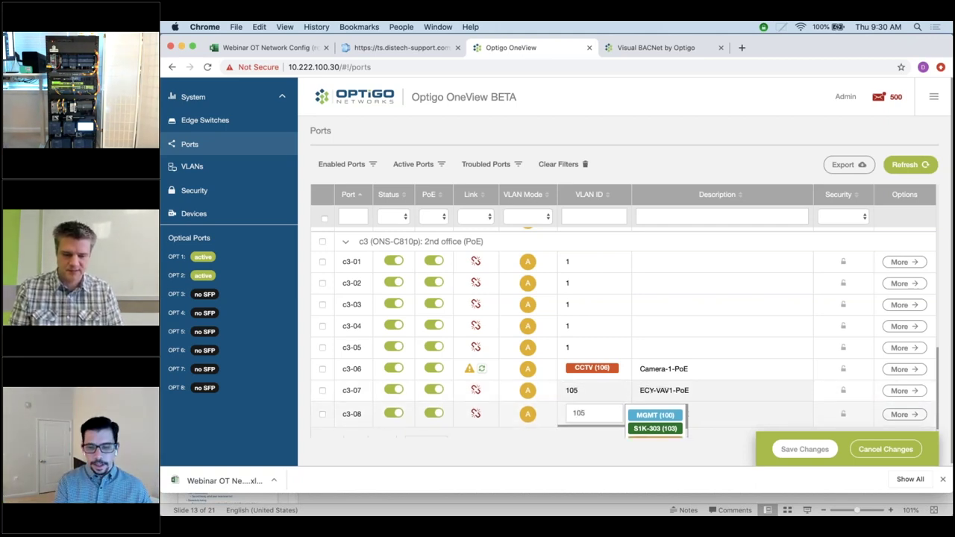
pyautogui.press('Return')
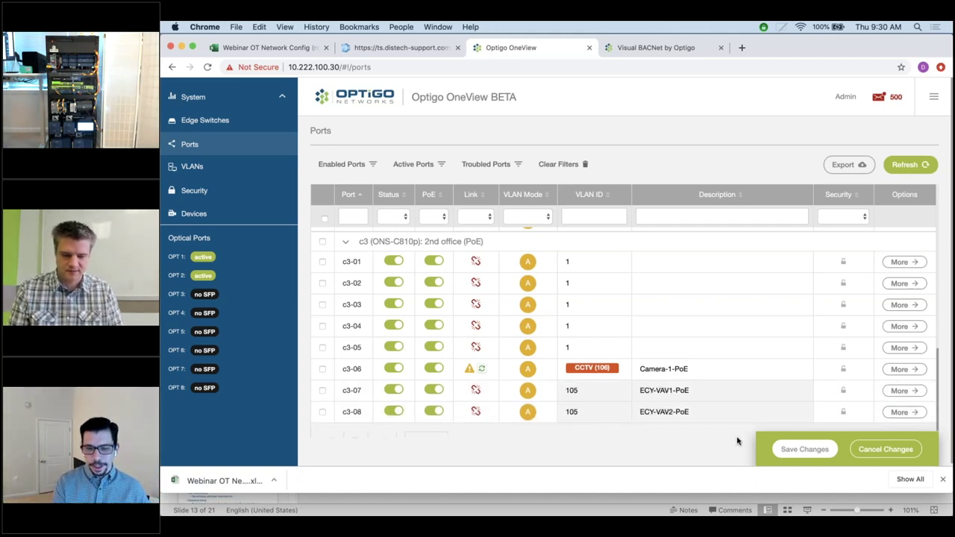
pyautogui.click(803, 449)
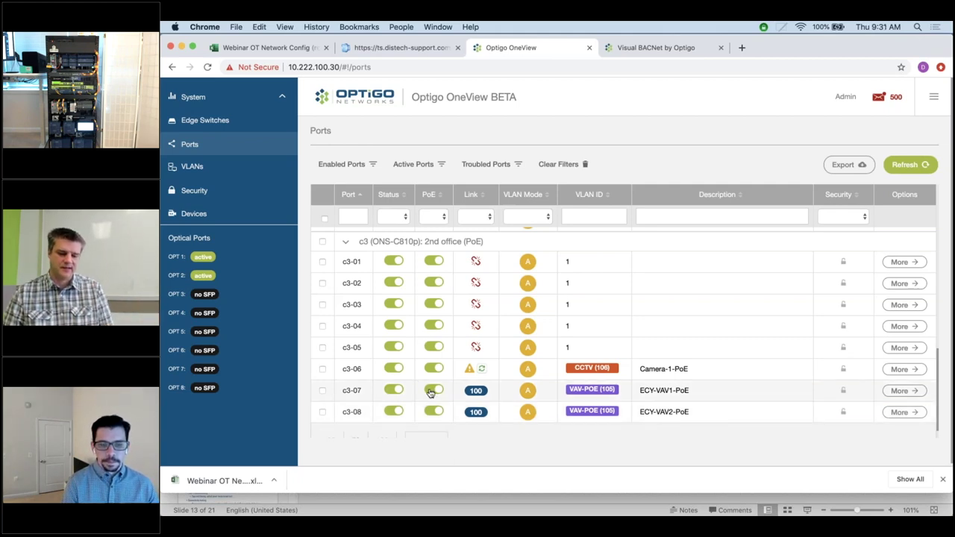
# - Power-cycle the device on port c3-07 by disabling PoE and re-enabling it, saving after each change
pyautogui.click(431, 391)
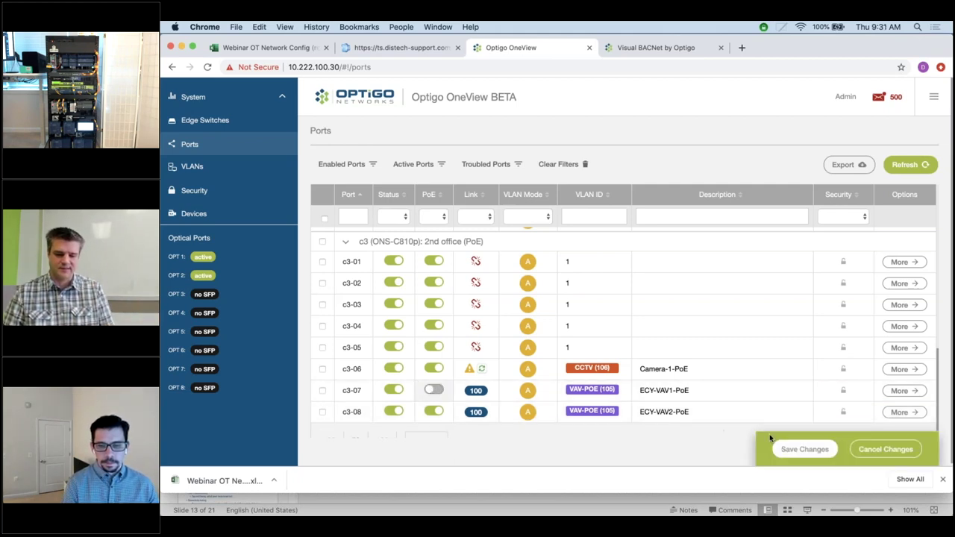
pyautogui.click(804, 450)
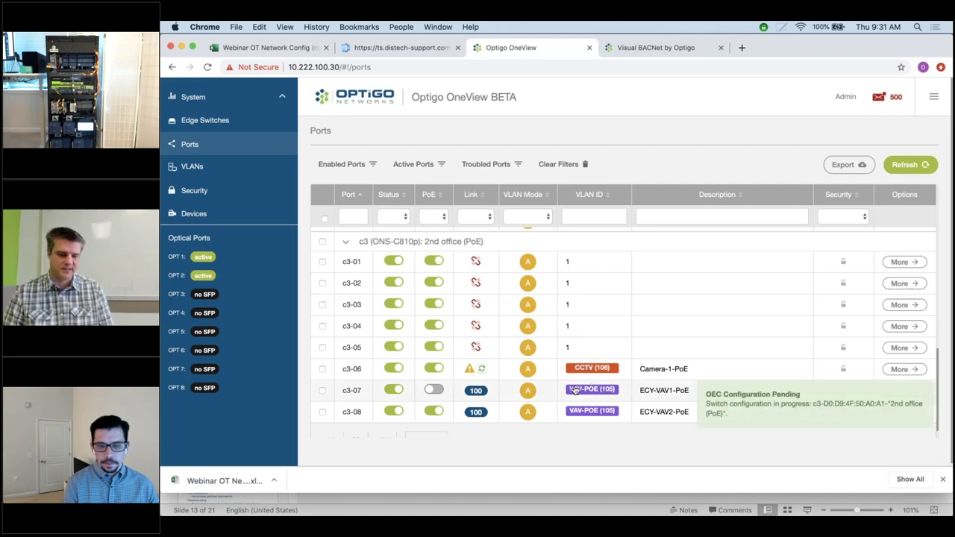
pyautogui.click(434, 390)
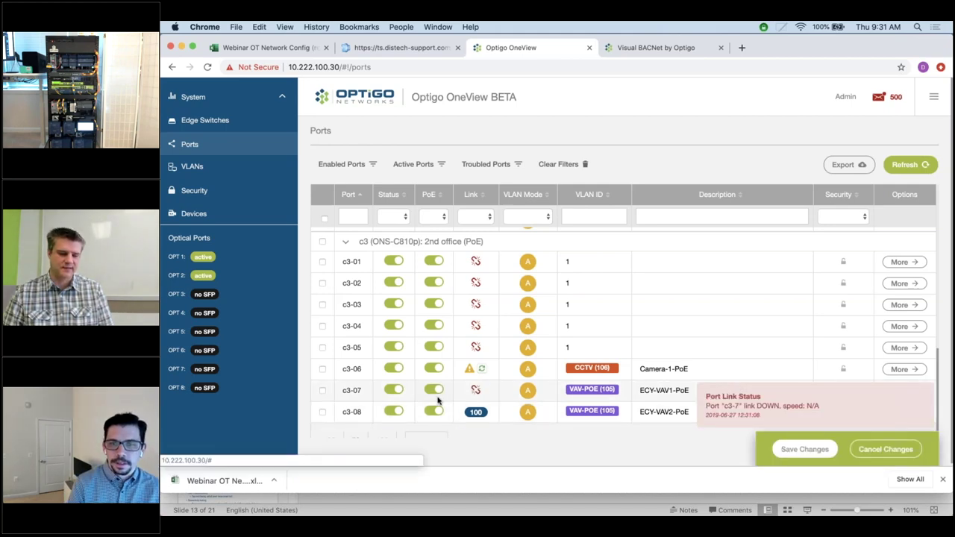
pyautogui.click(787, 450)
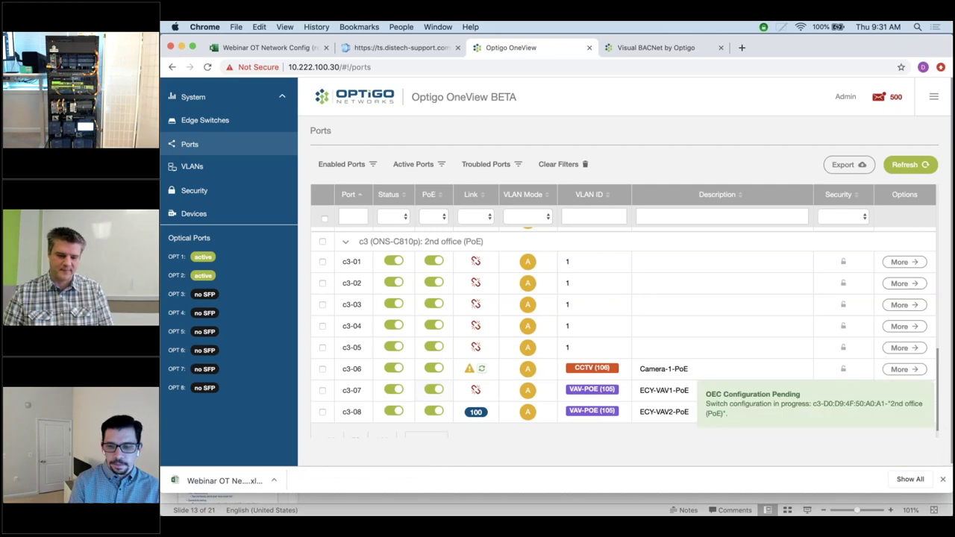
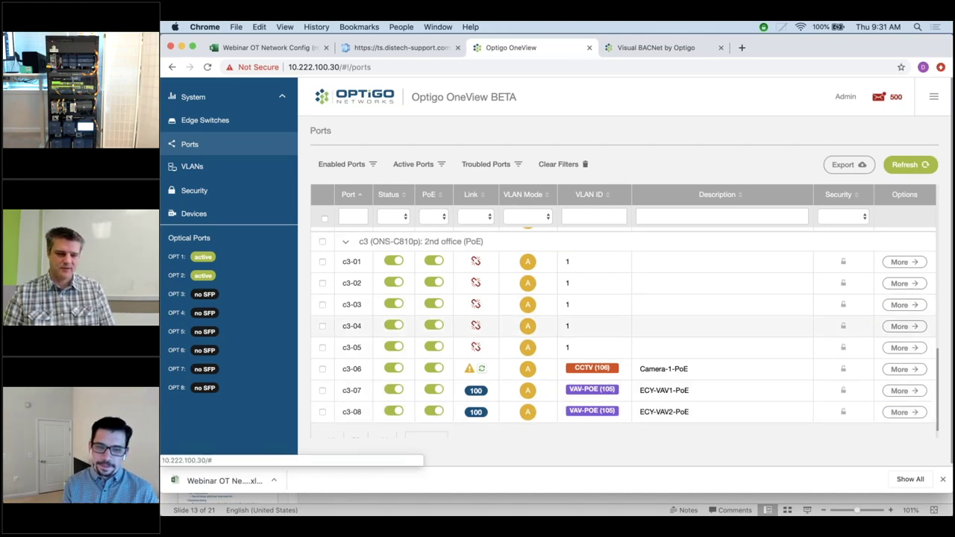
# - In the Excel workbook's ONS-S8 sheet, copy the device name EC-BOS8 Supervisory Controller listed for port 5
pyautogui.click(265, 48)
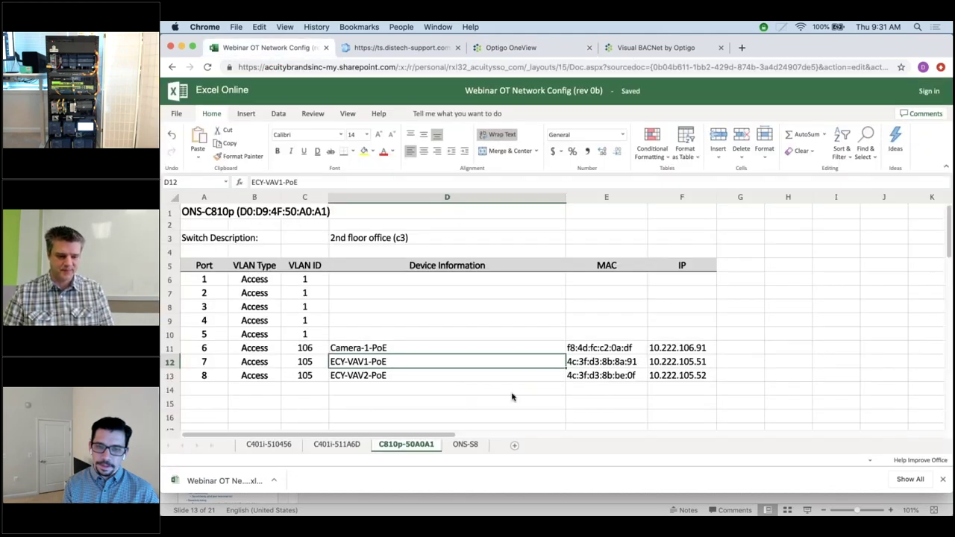
pyautogui.click(462, 444)
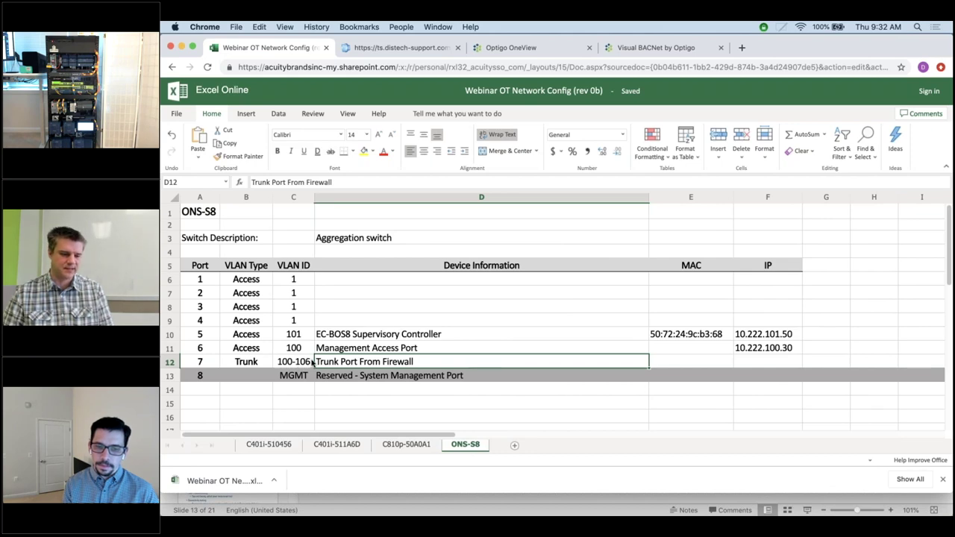
pyautogui.tripleClick(380, 333)
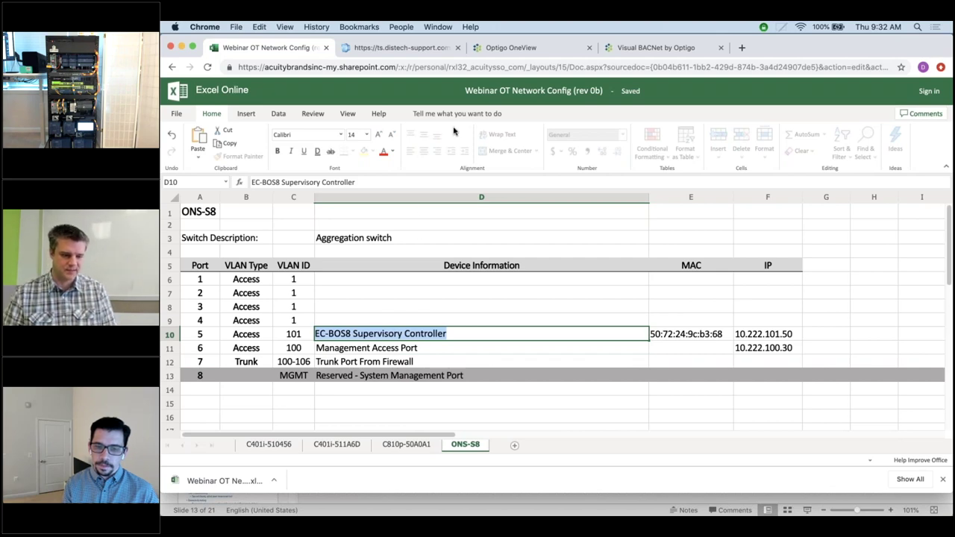
# - In Optigo OneView, describe dedicated port d5 as EC-BOS8 Supervisory Controller, assign it VLAN ID 101 per the workbook, and save the changes
pyautogui.click(522, 48)
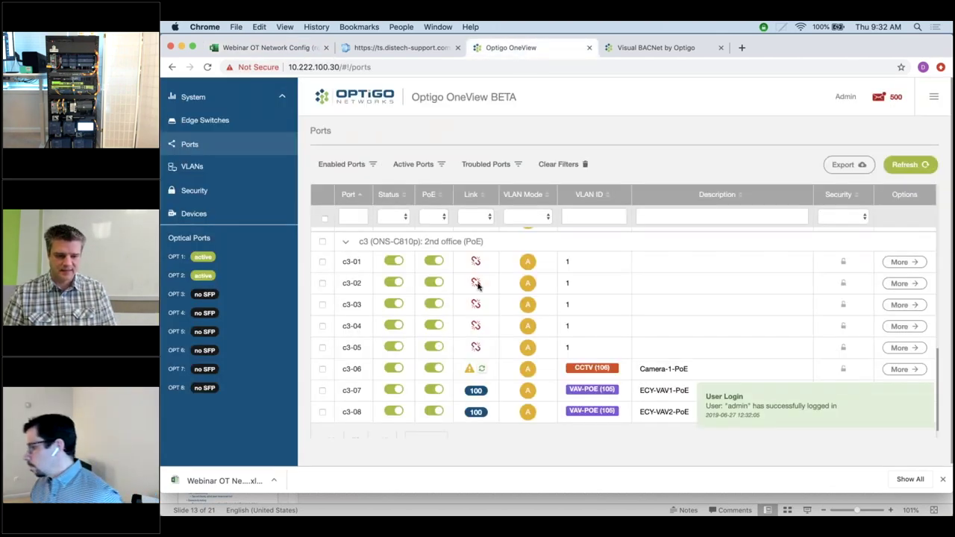
pyautogui.click(663, 352)
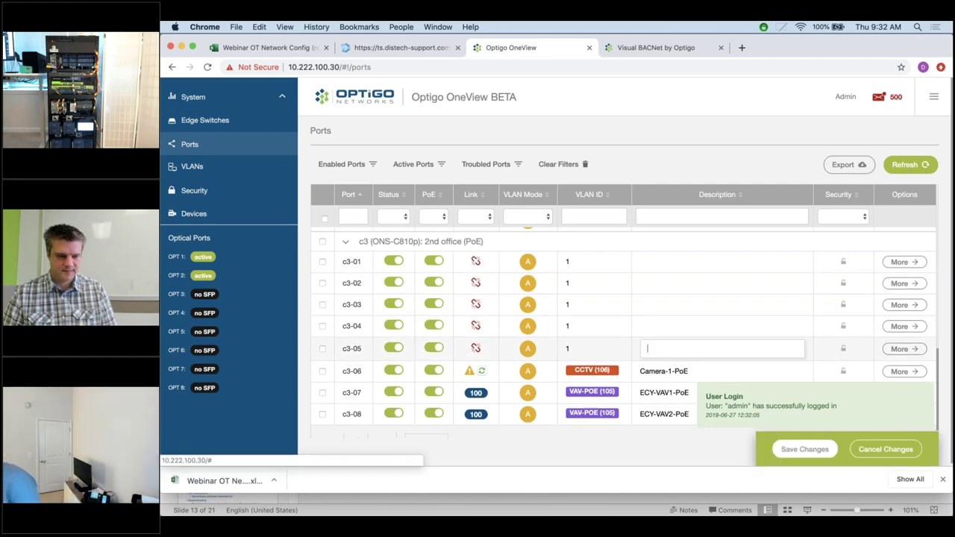
pyautogui.scroll(10, 623, 336)
pyautogui.scroll(3, 667, 343)
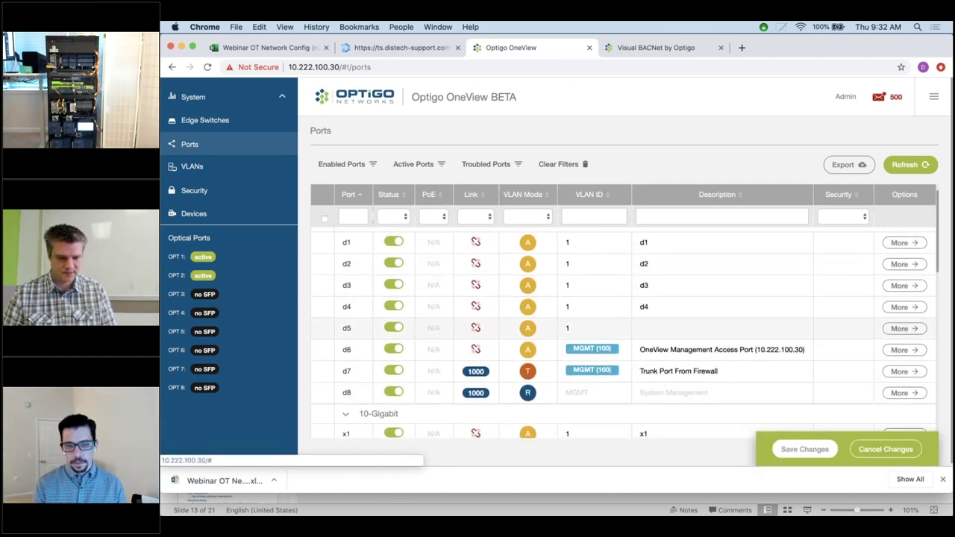
pyautogui.click(672, 338)
pyautogui.press('super+v')
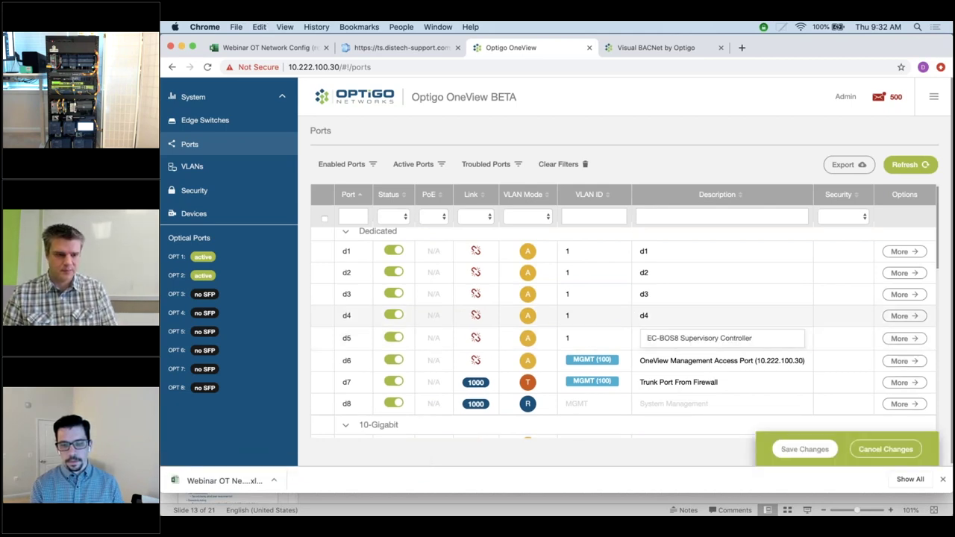
pyautogui.click(287, 48)
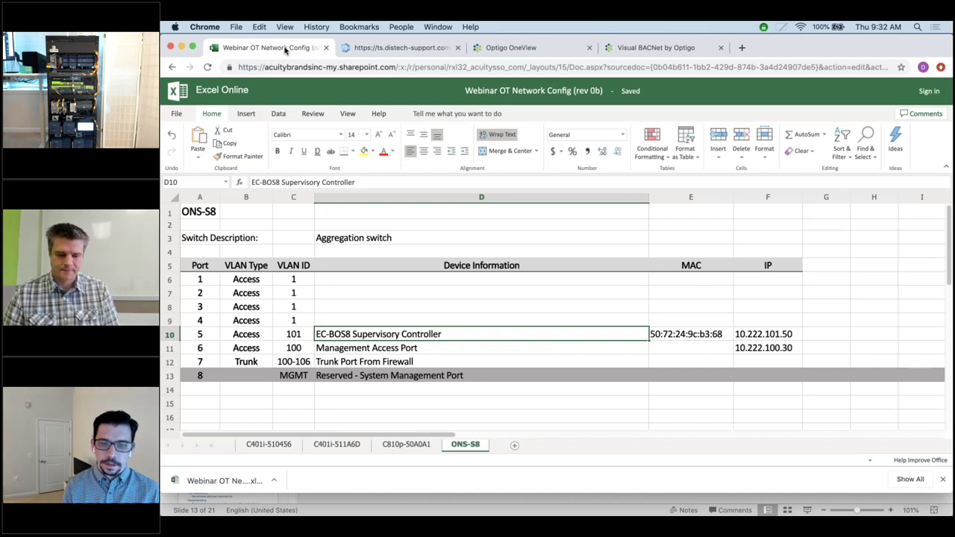
pyautogui.click(512, 47)
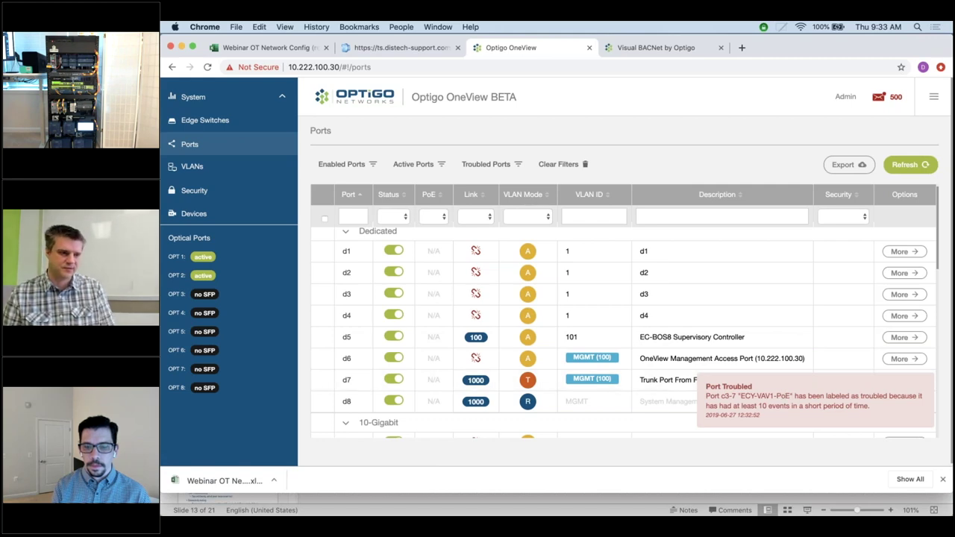
# - Dismiss the Port Troubled notification and re-enable link status notifications for port c3-07
pyautogui.click(783, 395)
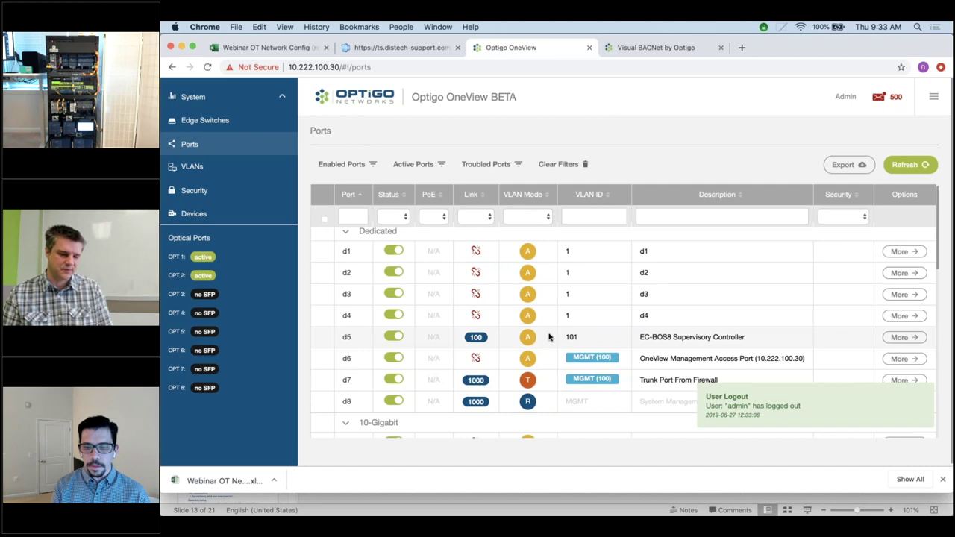
pyautogui.scroll(-3, 589, 316)
pyautogui.scroll(-10, 589, 316)
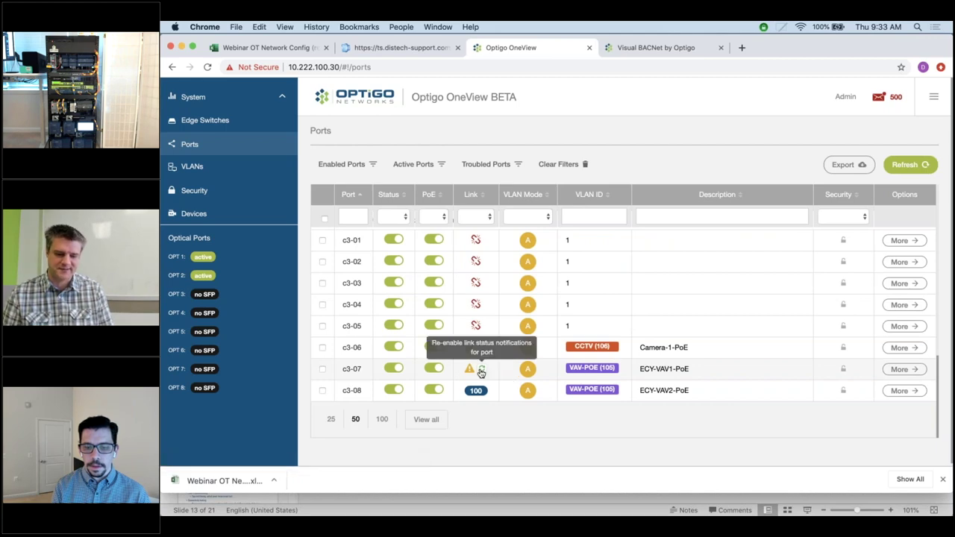
pyautogui.click(481, 371)
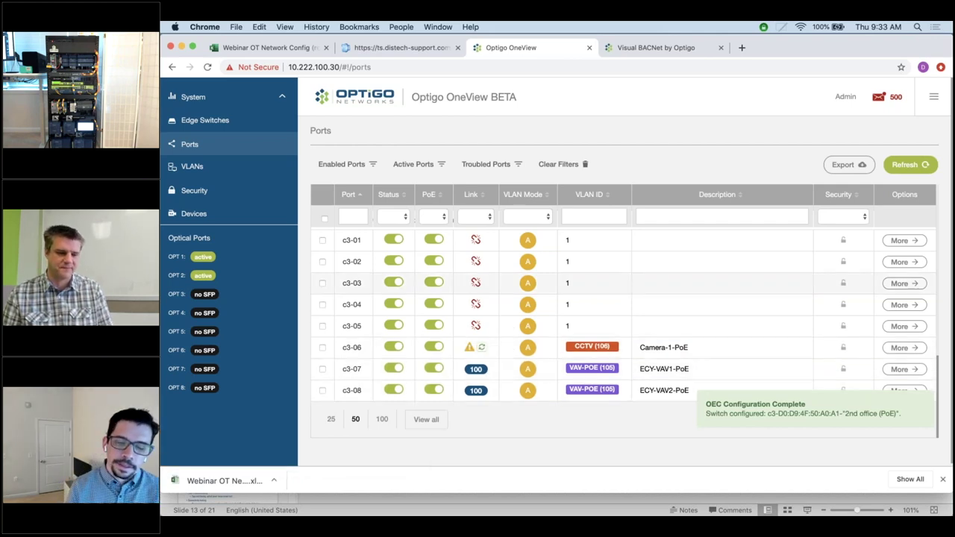
# - Check the trunk range in the Excel workbook, then set port d7's VLAN IDs to 100-106 in Optigo OneView and save
pyautogui.scroll(3, 486, 368)
pyautogui.scroll(10, 487, 368)
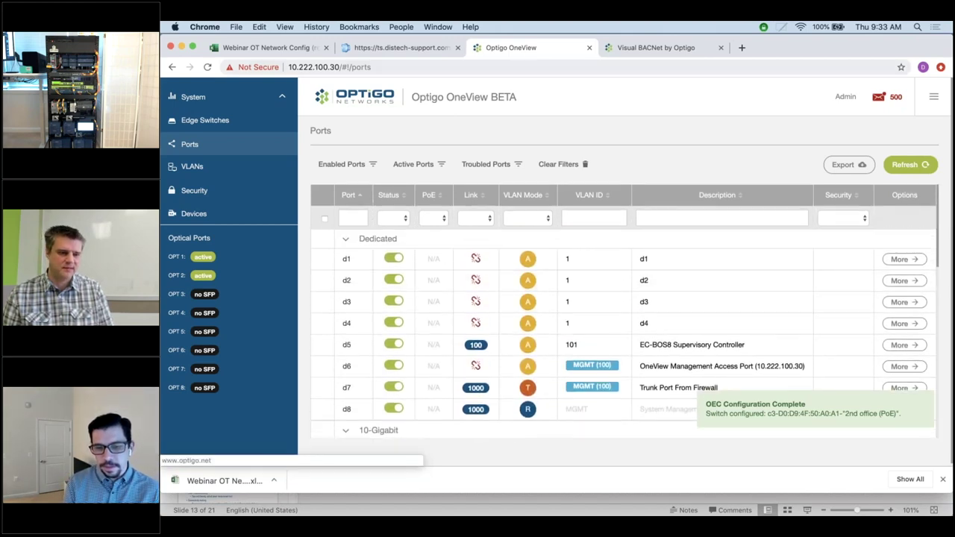
pyautogui.click(264, 48)
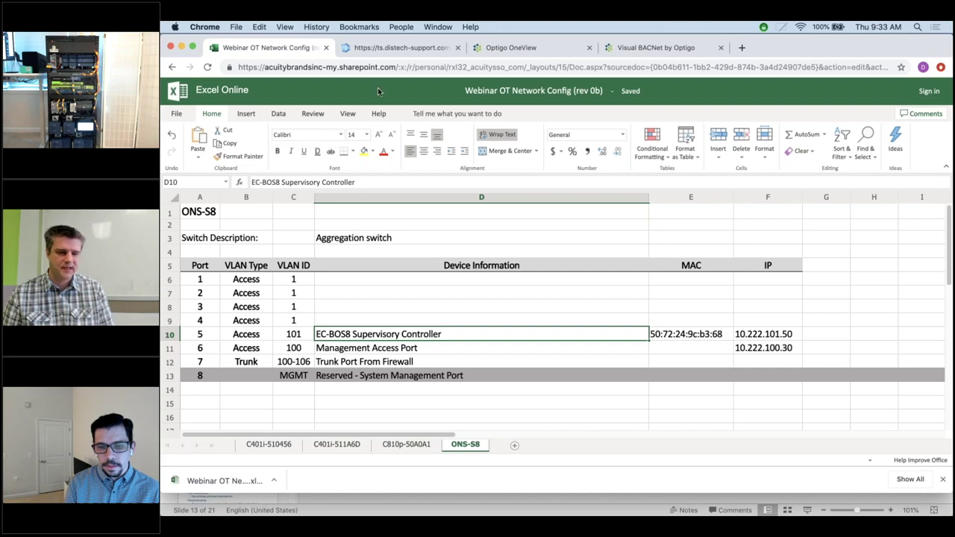
pyautogui.click(512, 47)
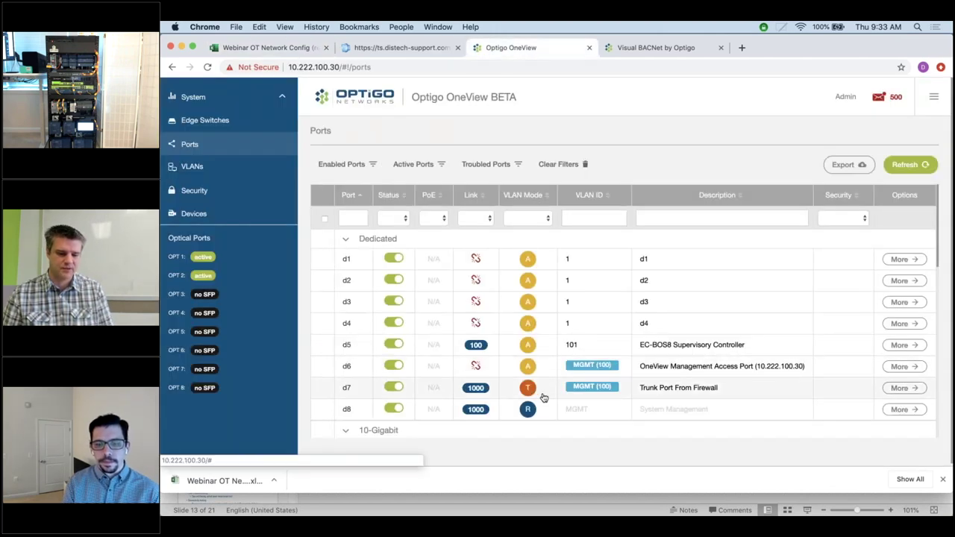
pyautogui.click(599, 389)
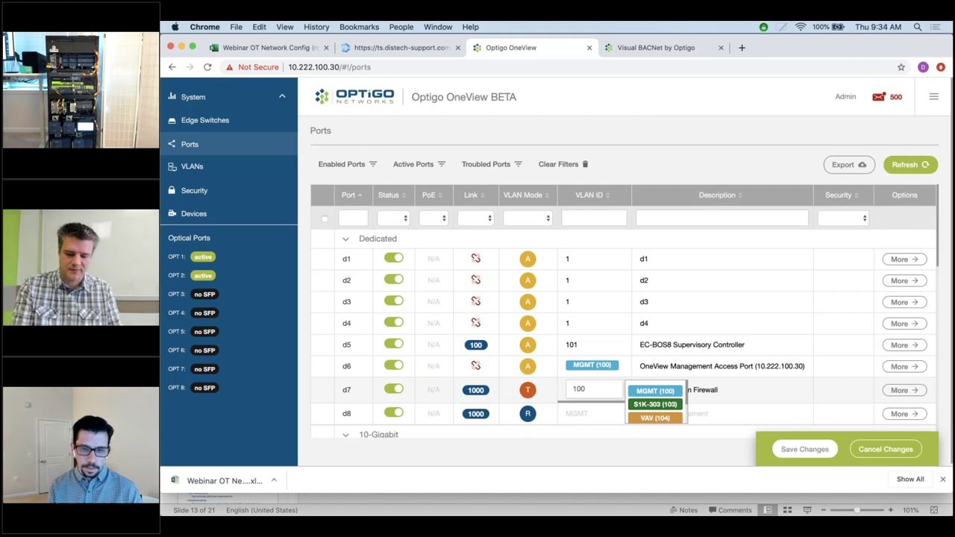
pyautogui.write('-106')
pyautogui.press('Return')
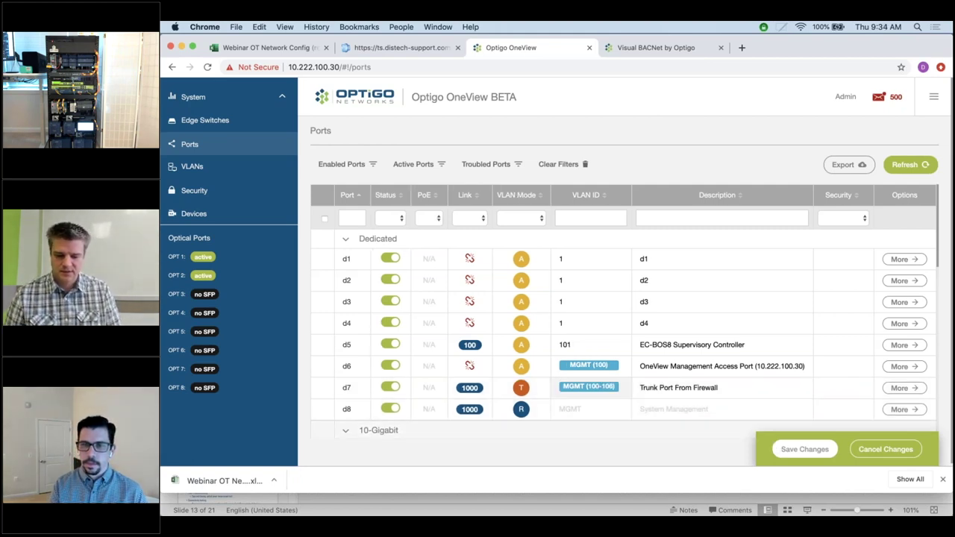
pyautogui.click(808, 452)
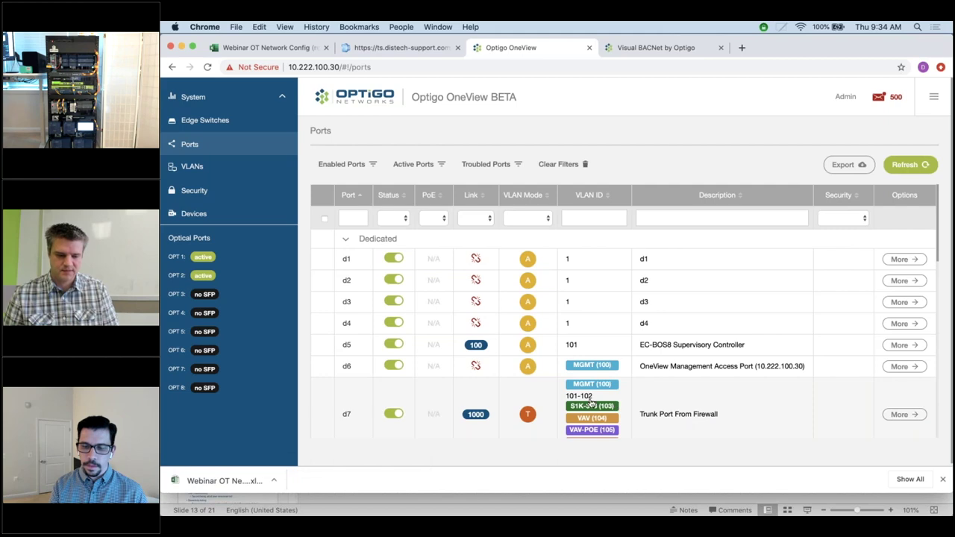
pyautogui.scroll(-2, 591, 403)
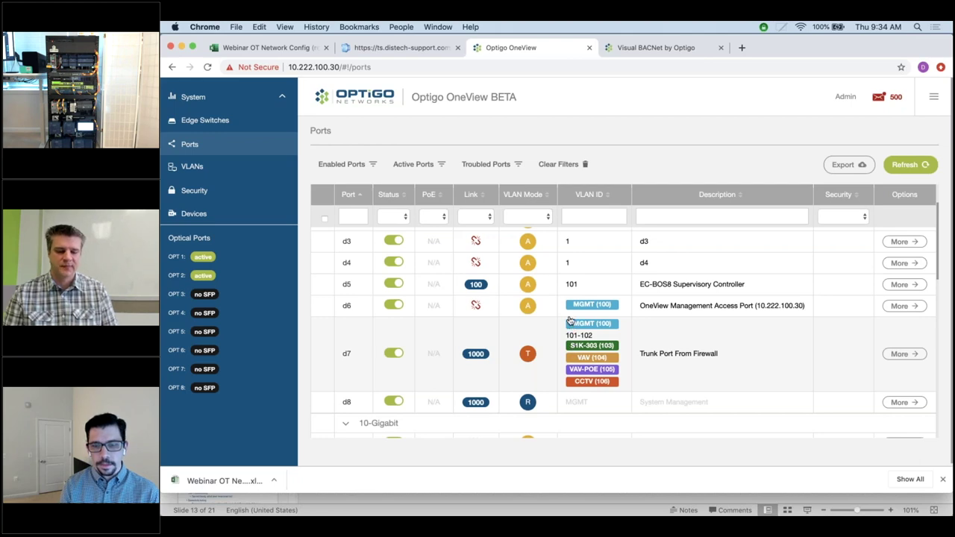
# - Review the link status and VLAN assignments of the ports from d7 through the c3 edge switch
pyautogui.scroll(-15, 618, 380)
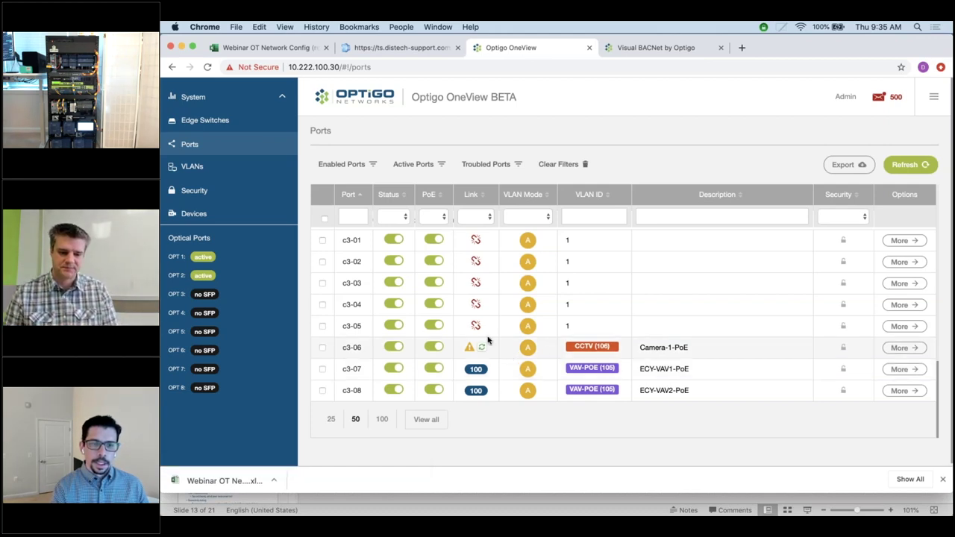
pyautogui.scroll(10, 488, 340)
pyautogui.scroll(1, 490, 319)
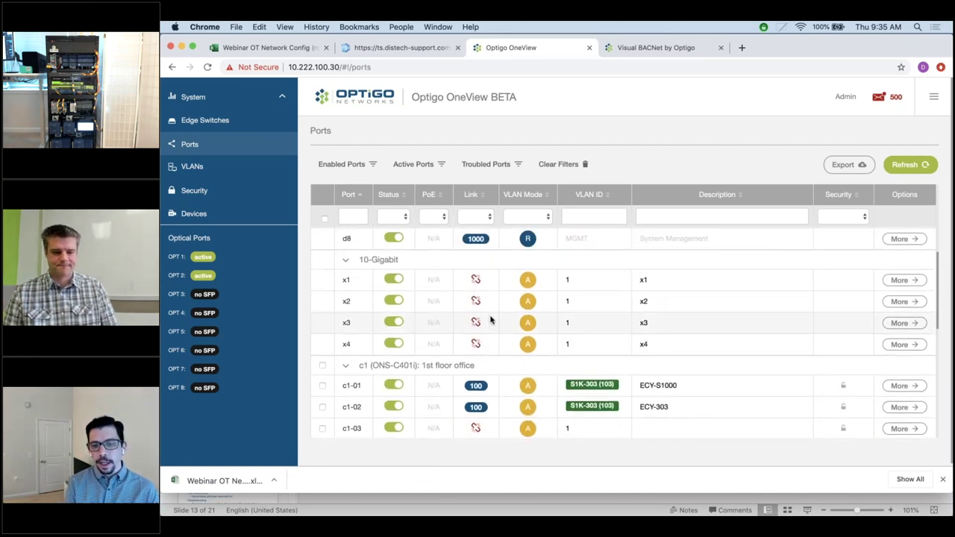
pyautogui.scroll(1, 491, 319)
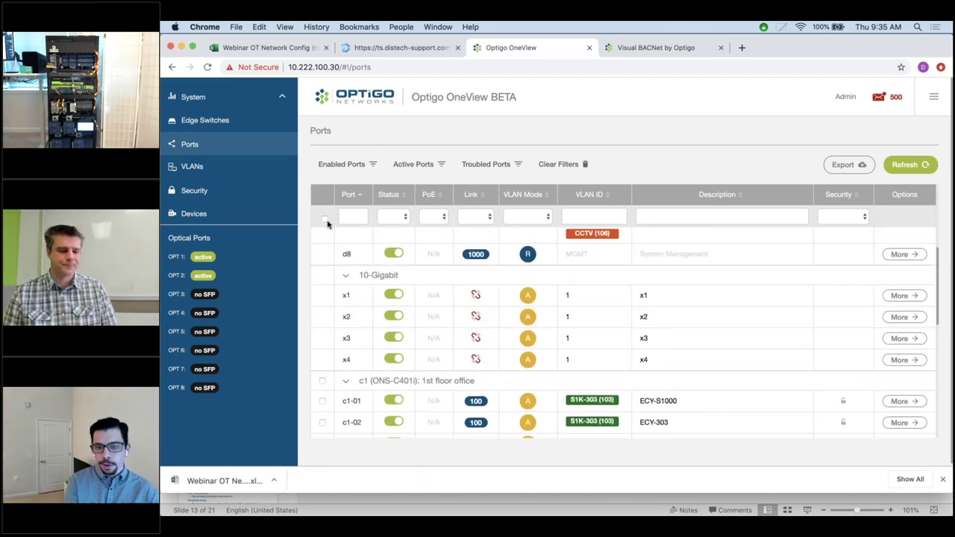
# - Start a new entry in the VLANs list and give it the VLAN ID 101
pyautogui.click(191, 169)
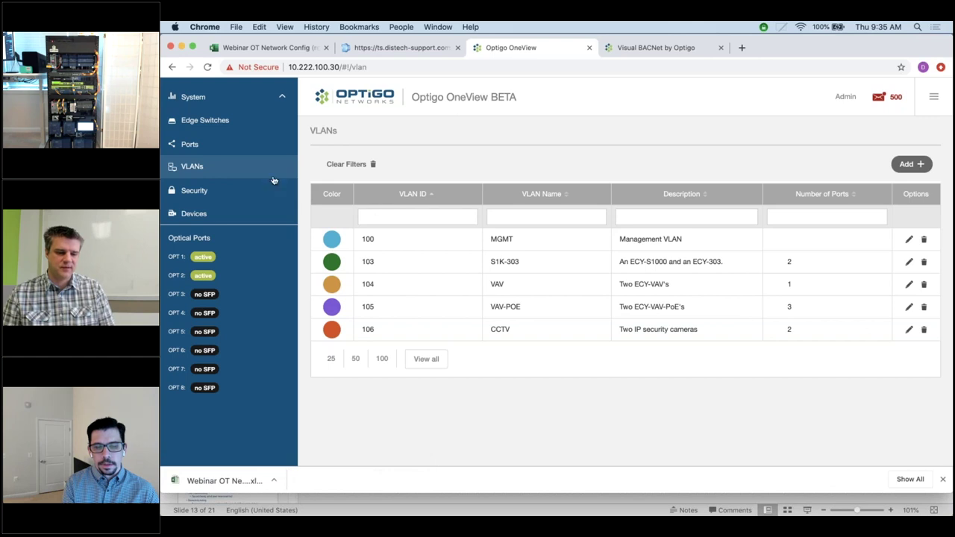
pyautogui.click(914, 165)
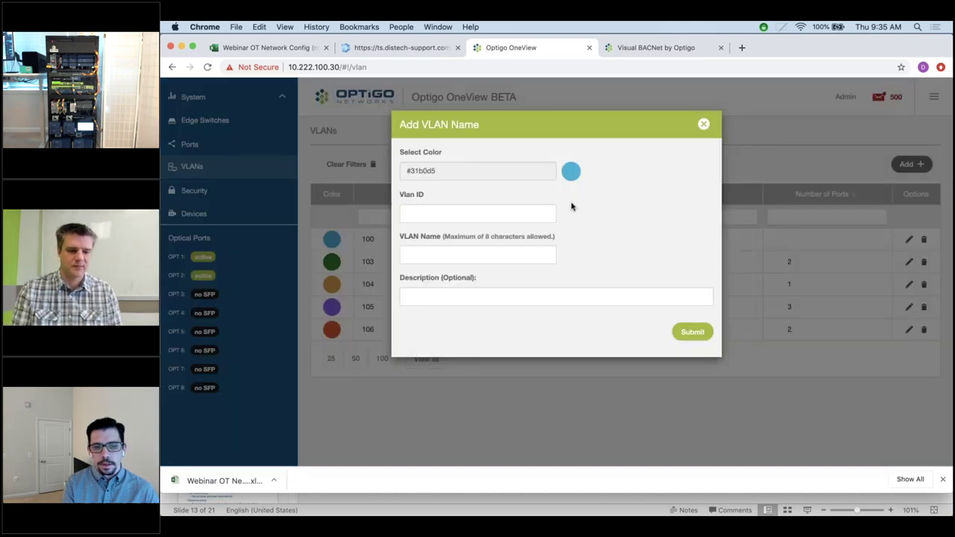
pyautogui.click(440, 215)
pyautogui.write('101')
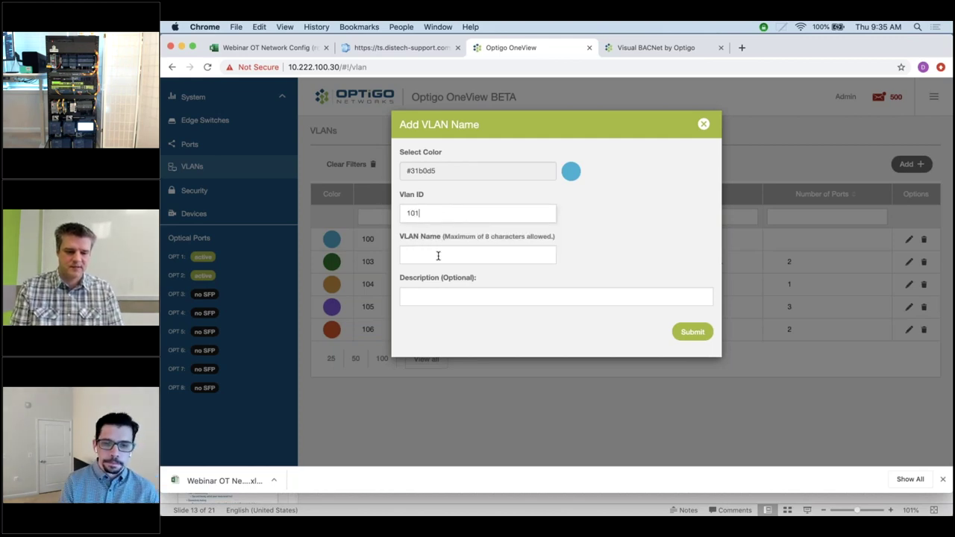
# - Name the new VLAN Super
pyautogui.click(438, 255)
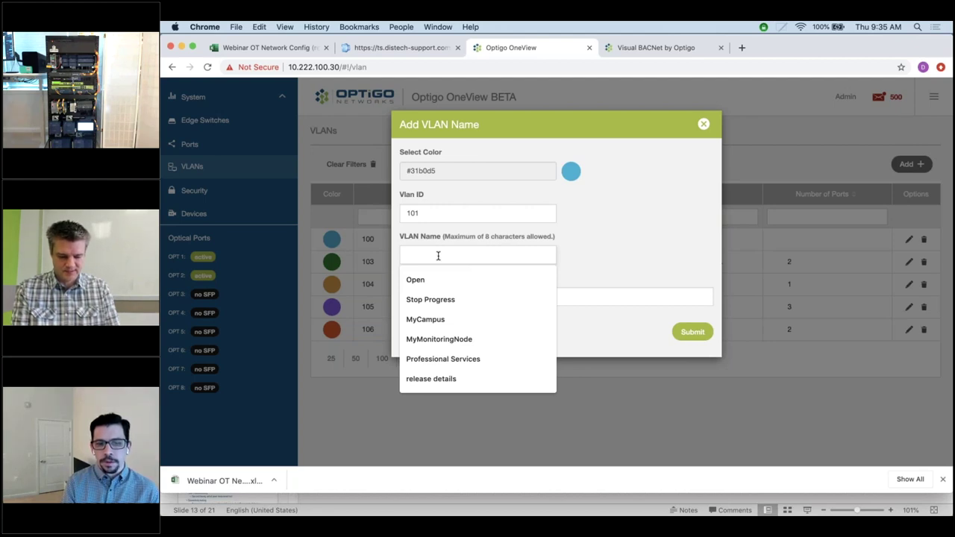
pyautogui.write('Su')
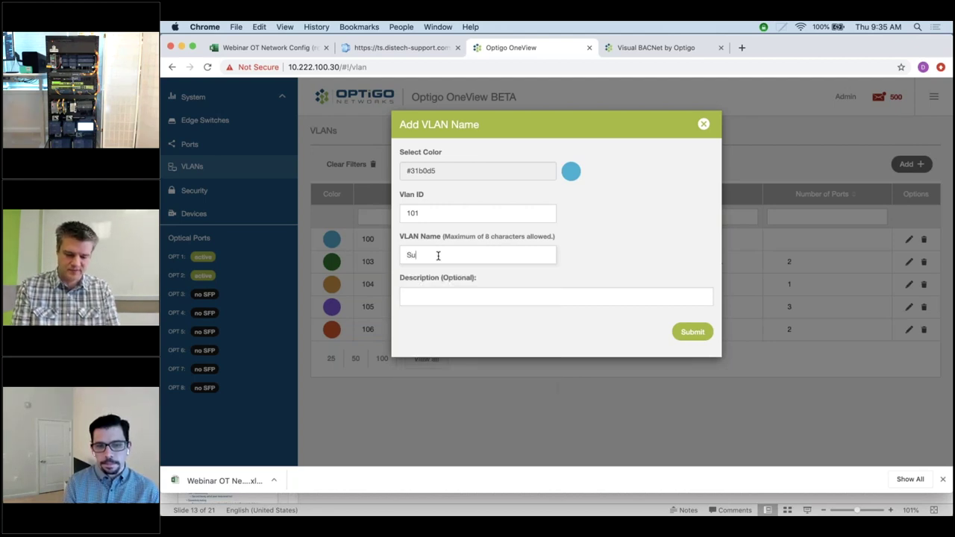
pyautogui.write('pervis')
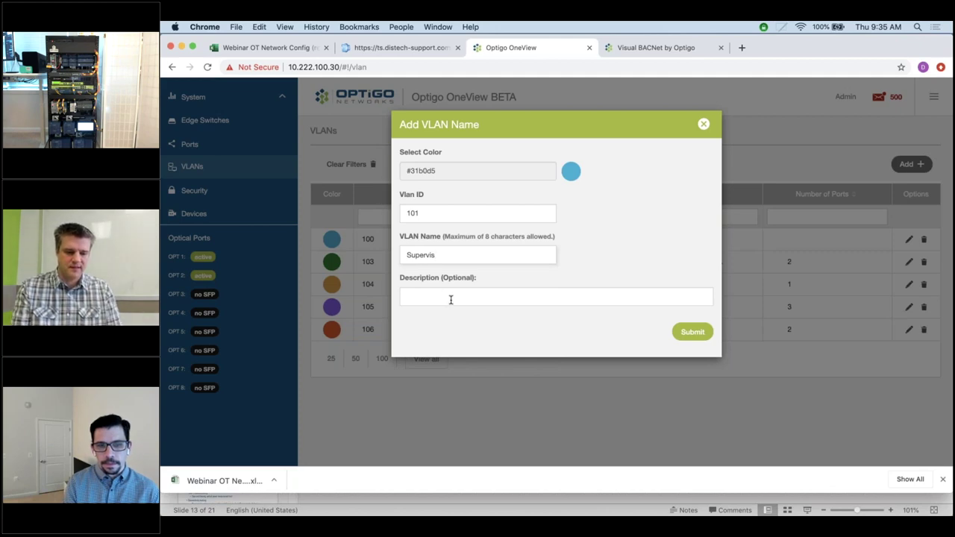
pyautogui.press('BackSpace')
pyautogui.press('BackSpace')
pyautogui.press('BackSpace')
pyautogui.press('BackSpace')
pyautogui.press('BackSpace')
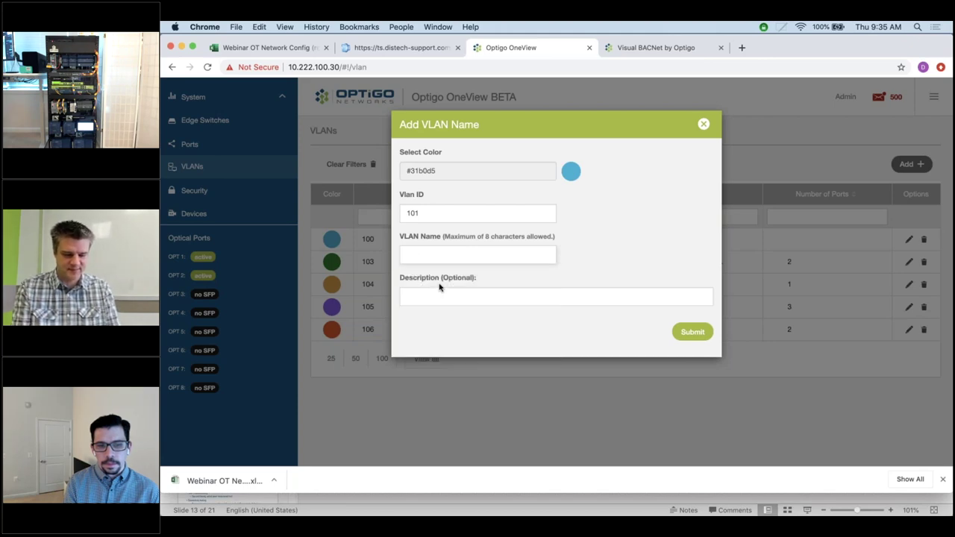
pyautogui.write('Super')
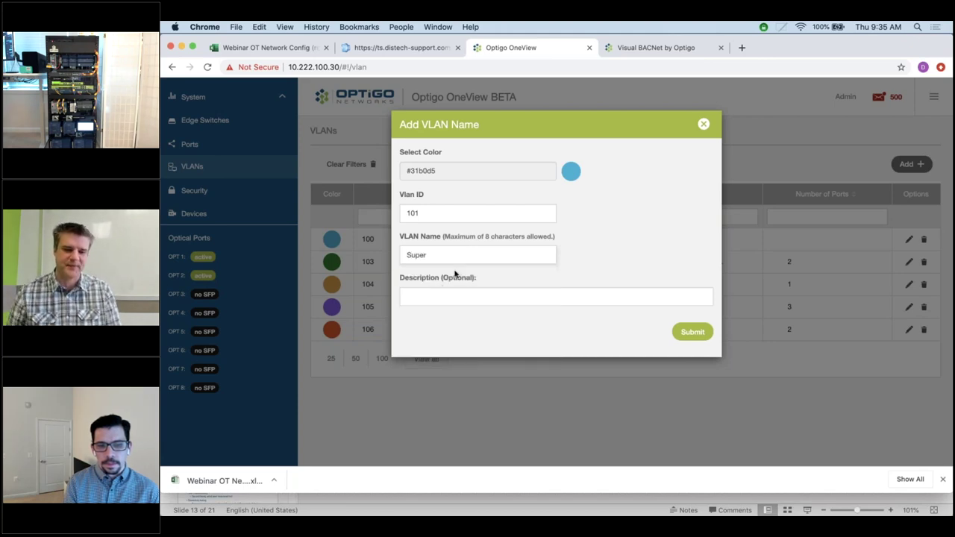
# - Give the new VLAN the dark red color #b42d05, submit it and close the form
pyautogui.click(542, 171)
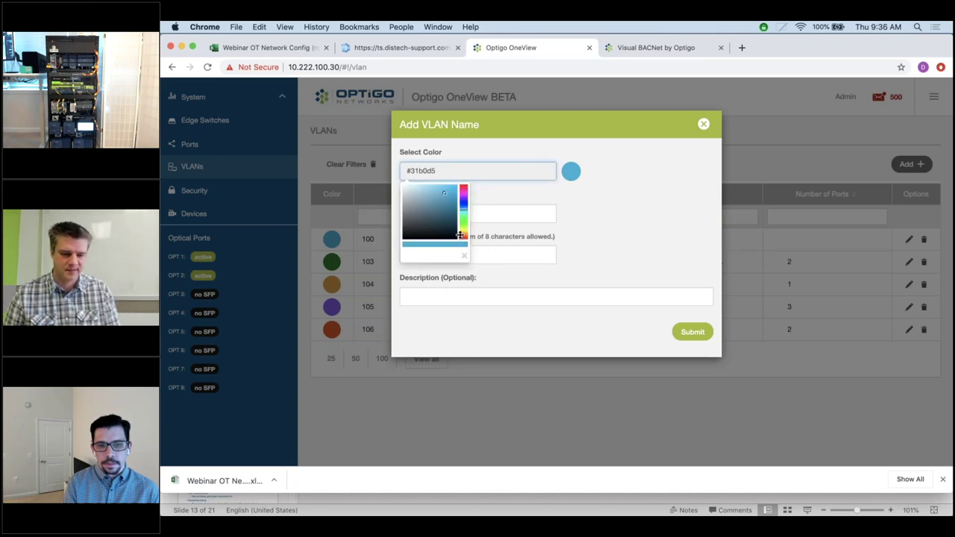
pyautogui.click(462, 236)
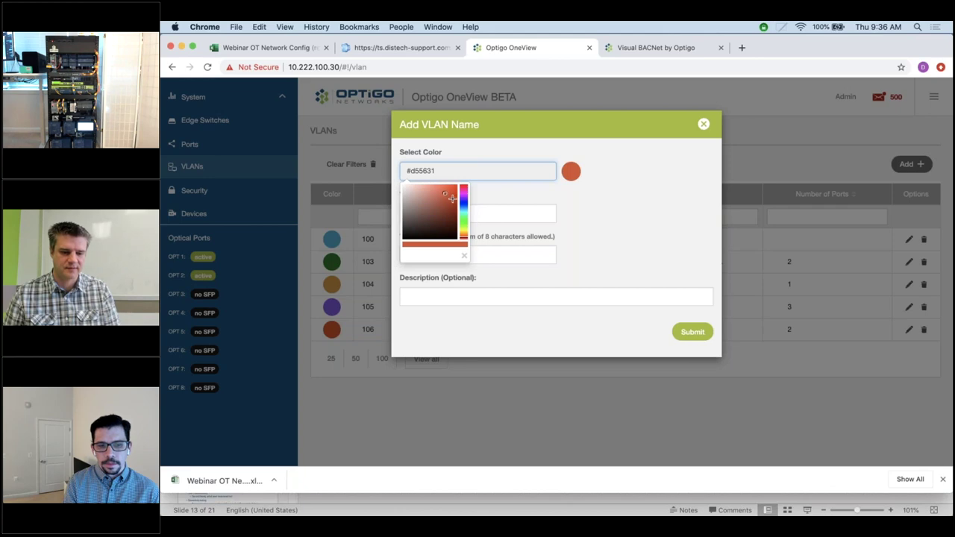
pyautogui.click(455, 199)
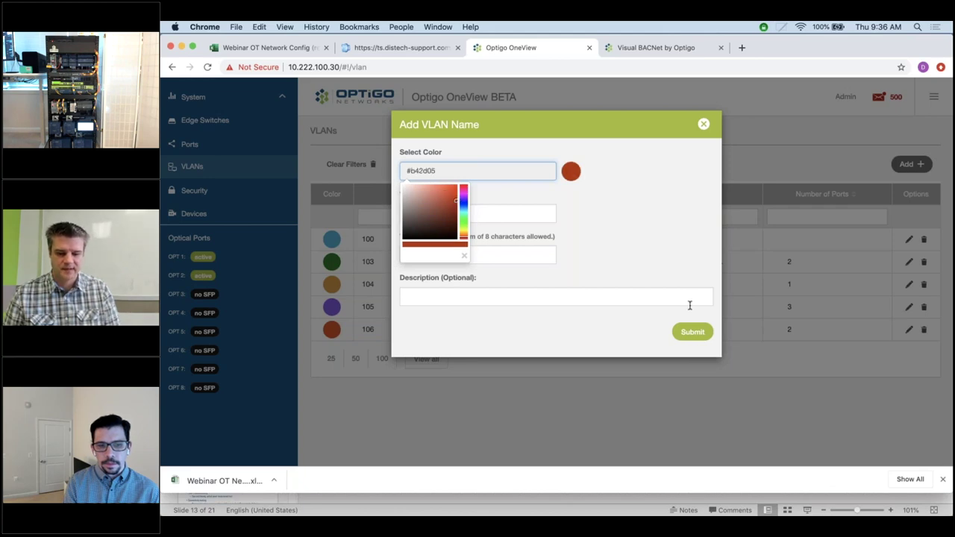
pyautogui.click(691, 337)
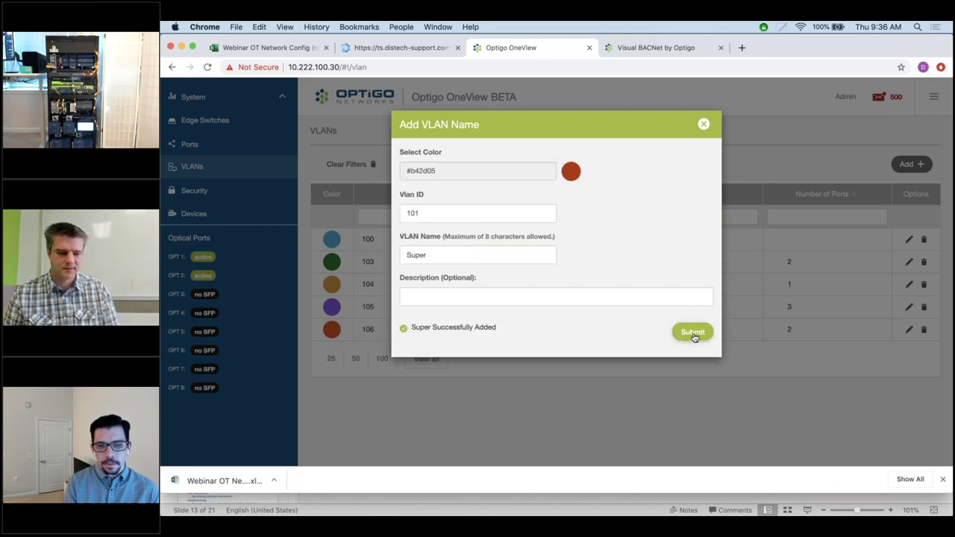
pyautogui.click(704, 124)
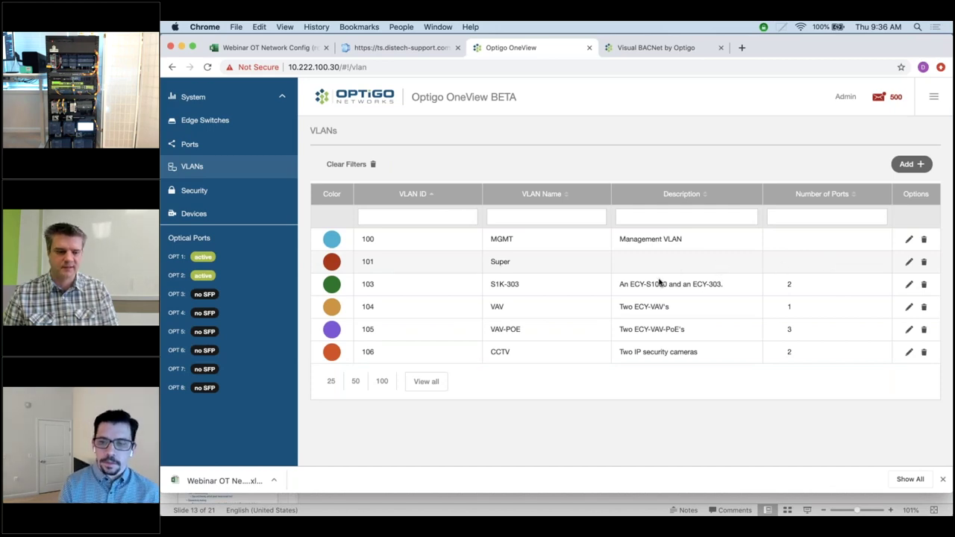
# - Examine the VLAN labels in the ports list, especially those on dedicated ports d5 and d7
pyautogui.click(185, 145)
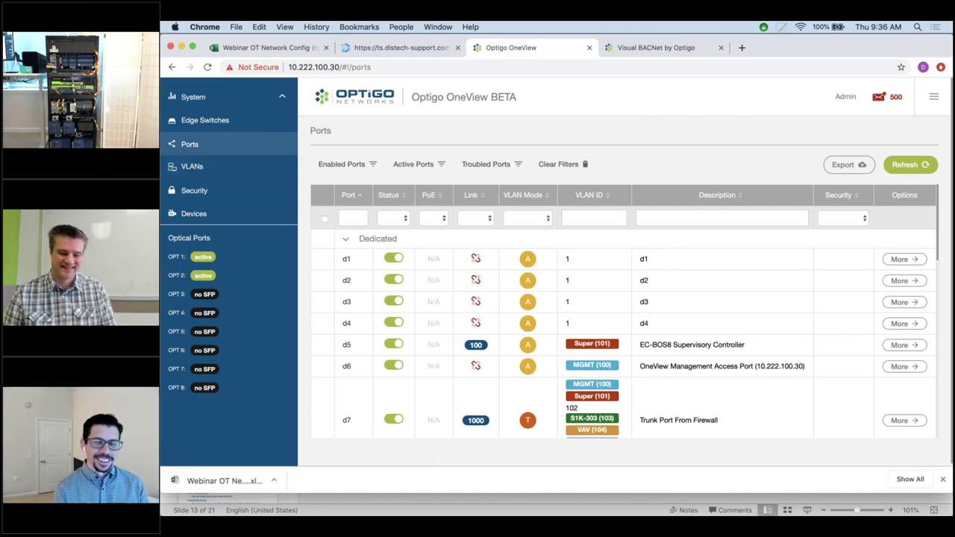
pyautogui.scroll(-5, 597, 209)
pyautogui.scroll(-4, 601, 295)
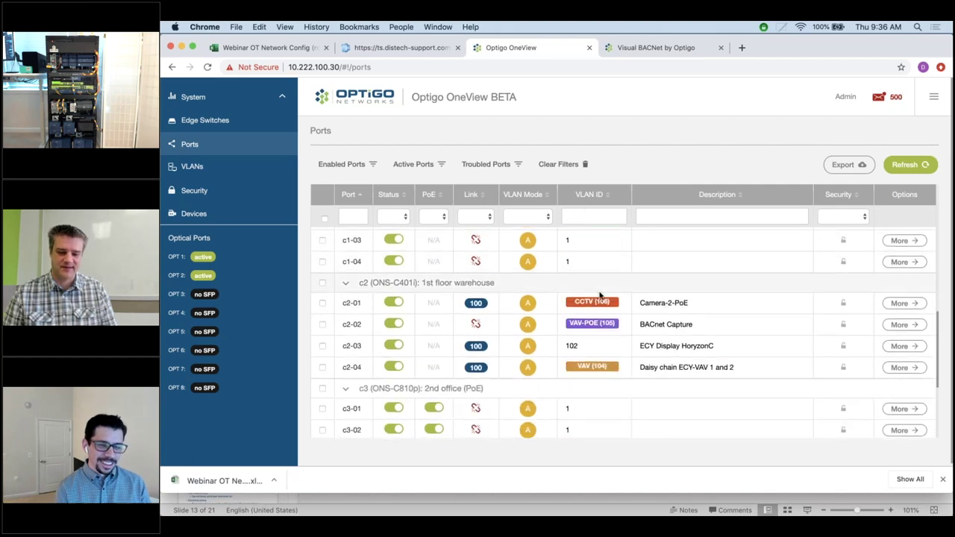
pyautogui.scroll(1, 600, 295)
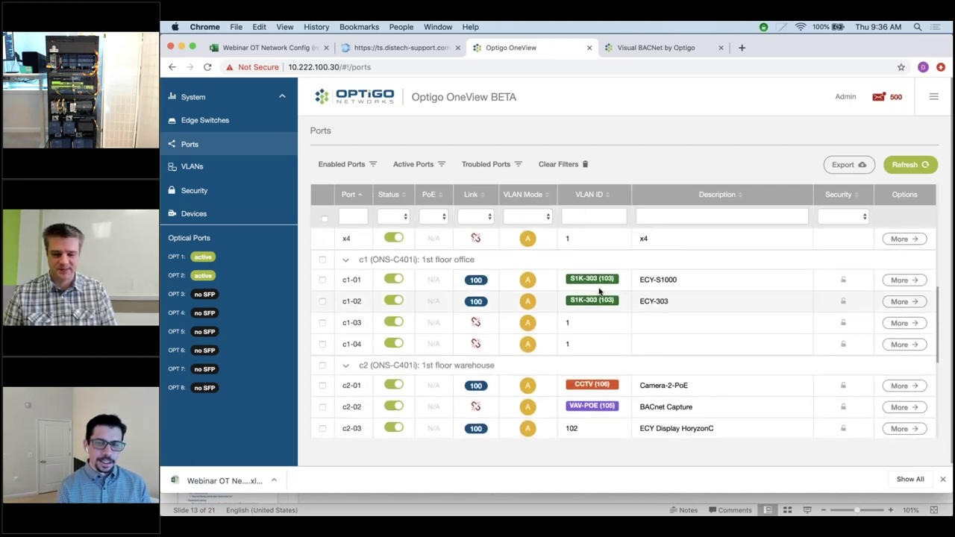
pyautogui.scroll(8, 580, 287)
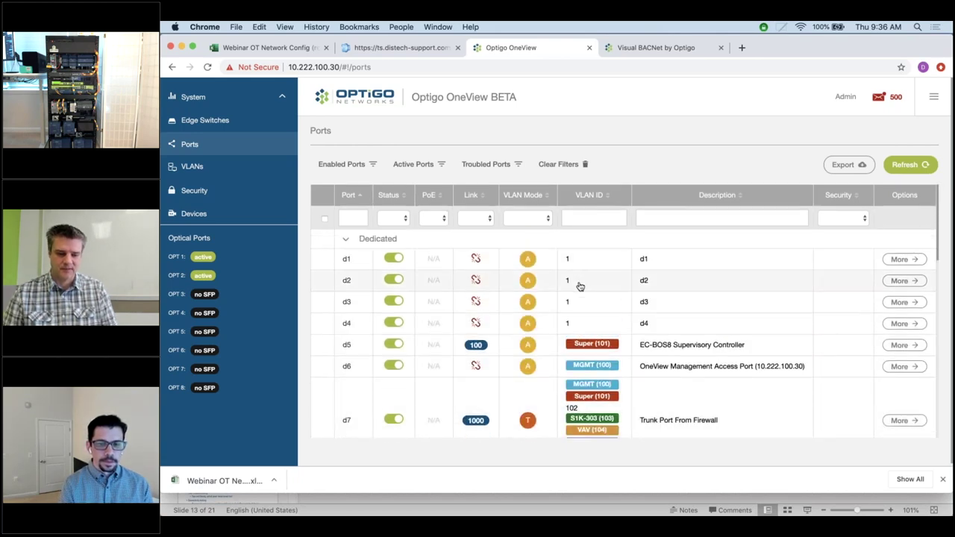
pyautogui.scroll(-2, 580, 286)
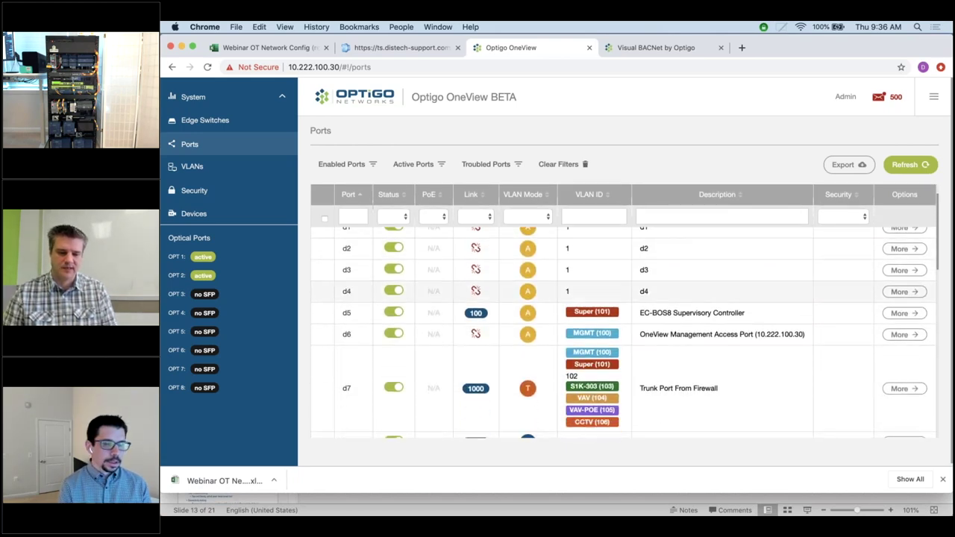
pyautogui.scroll(-3, 623, 333)
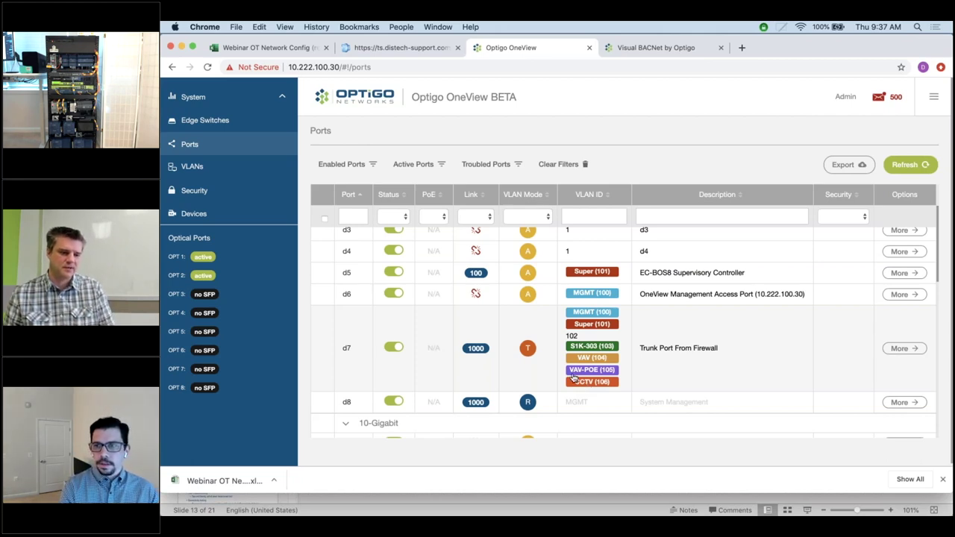
# - Check the system's unit status, then examine the downstream and upstream bandwidth utilization and counters for all lasers
pyautogui.click(273, 103)
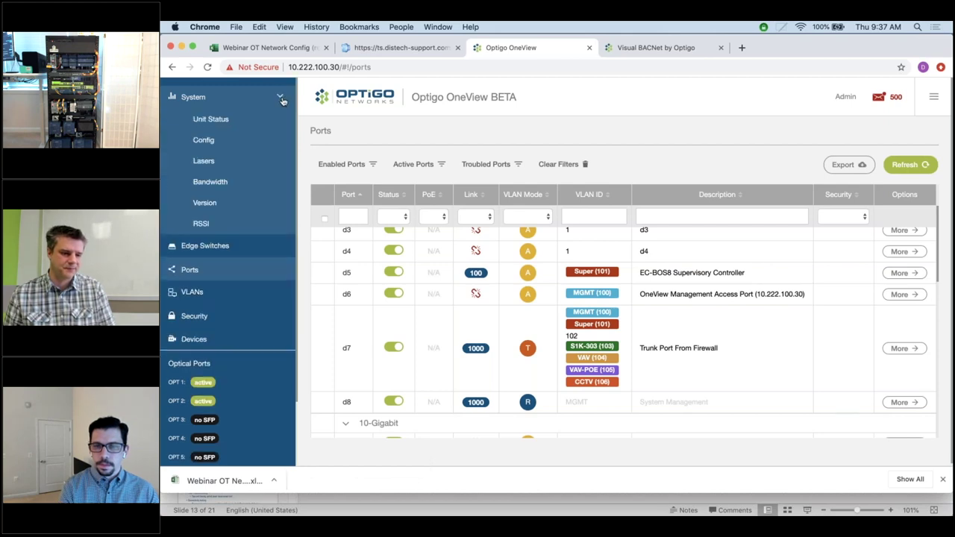
pyautogui.click(221, 189)
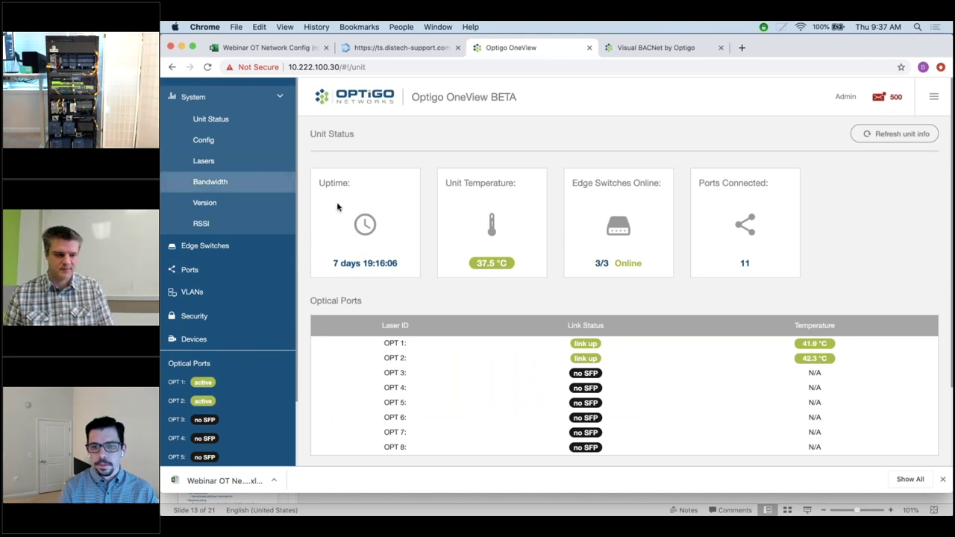
pyautogui.click(224, 183)
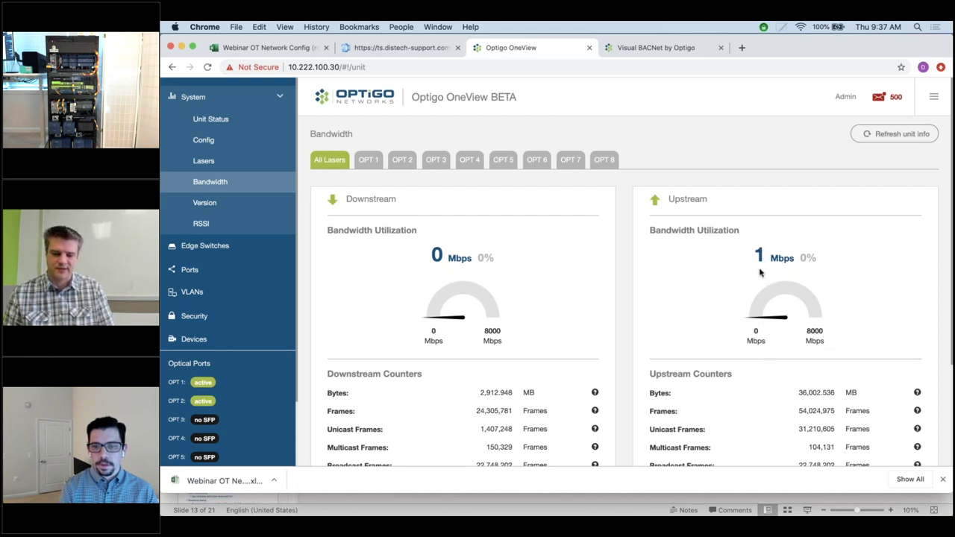
pyautogui.scroll(-2, 808, 365)
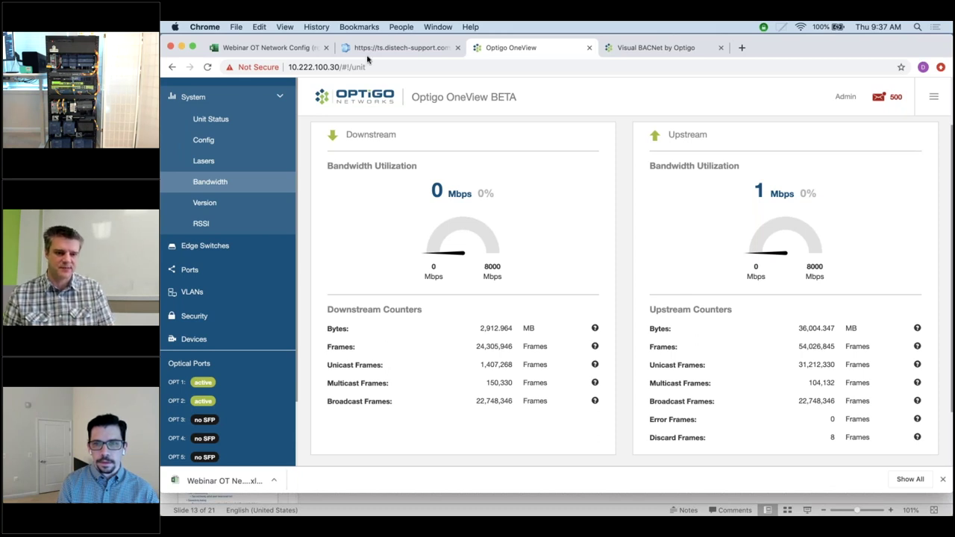
# - In the Distech remote session, look over the XpressNetwork Utility device list, minimize the utility and examine the EC-gfxProgram programming sheet
pyautogui.click(389, 48)
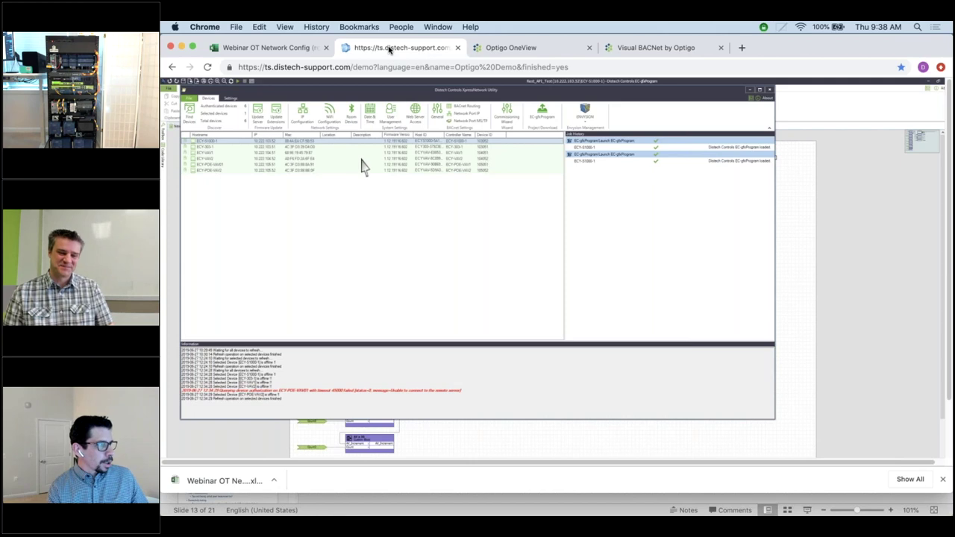
pyautogui.click(300, 171)
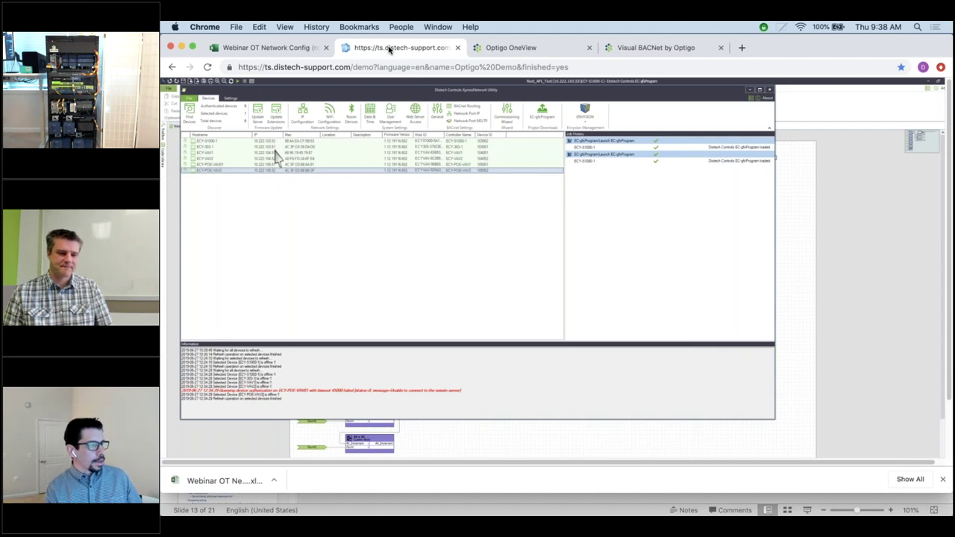
pyautogui.click(750, 91)
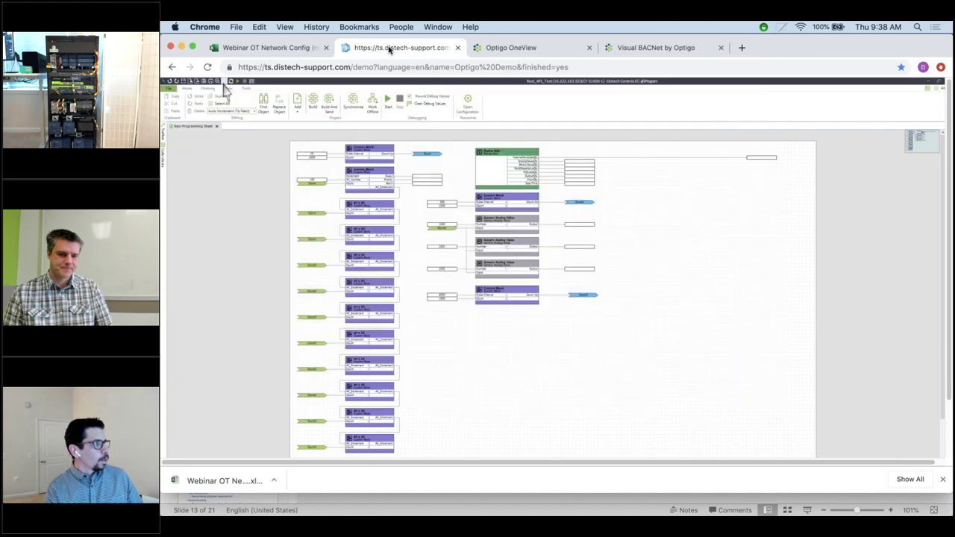
pyautogui.scroll(2, 478, 299)
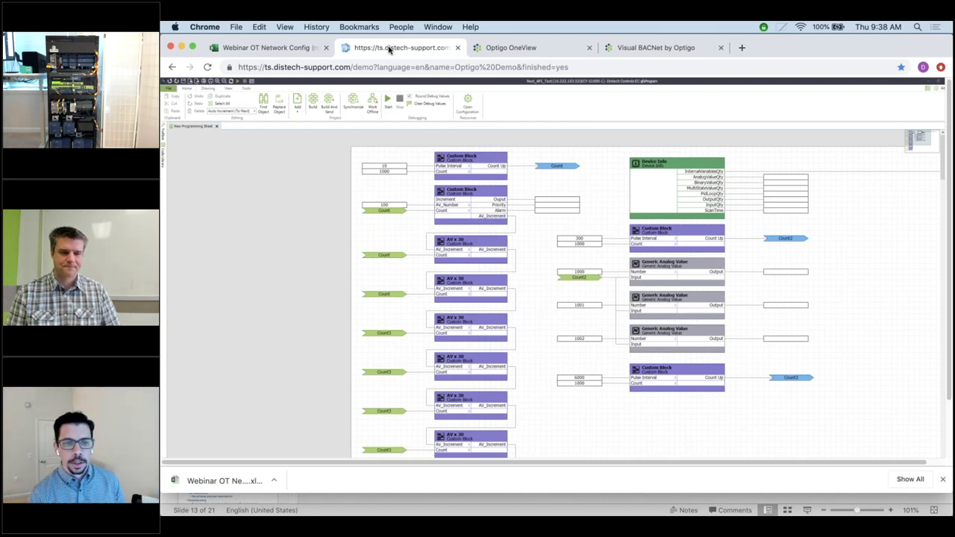
# - Switch to pfSense in the remote session and review the firewall rules of V101_OPT_SUP and V104_OPT_VAV
pyautogui.click(208, 67)
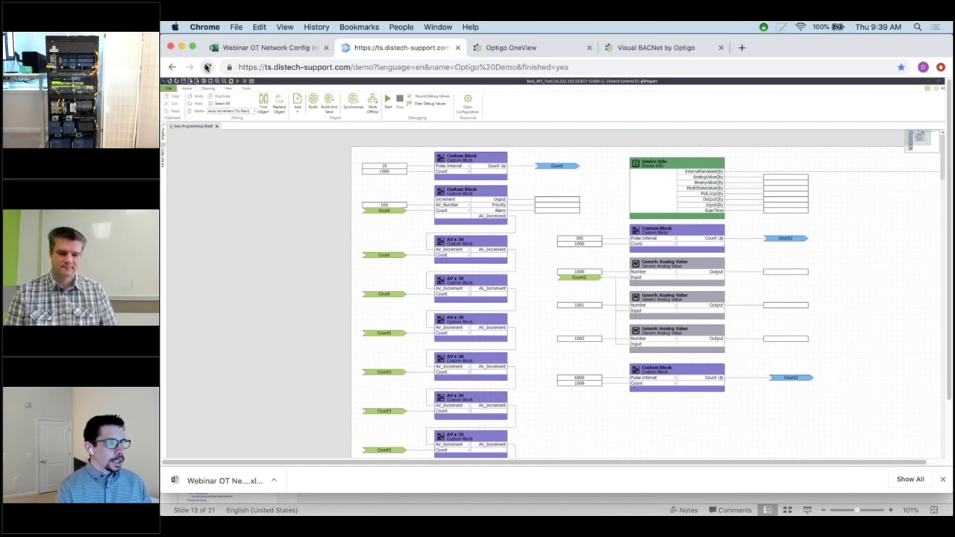
pyautogui.click(393, 170)
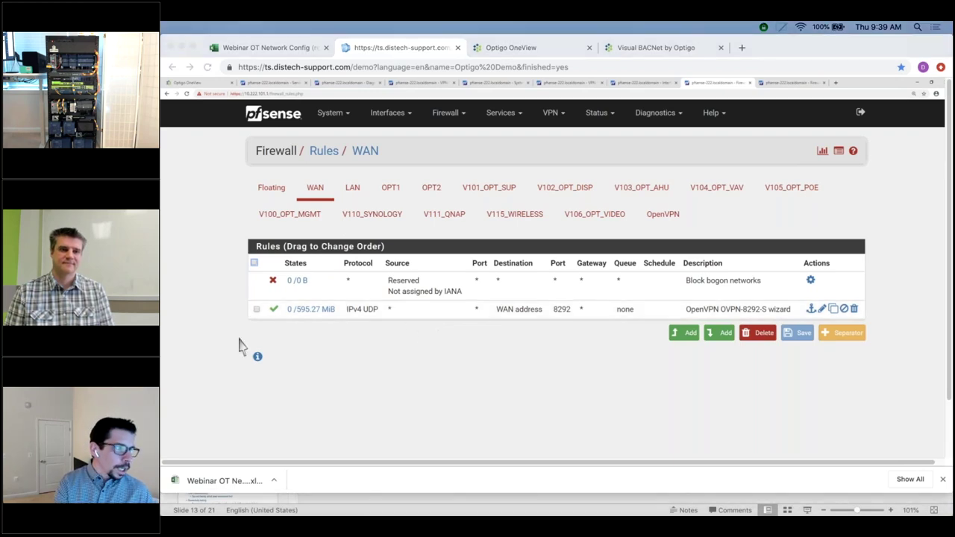
pyautogui.click(509, 196)
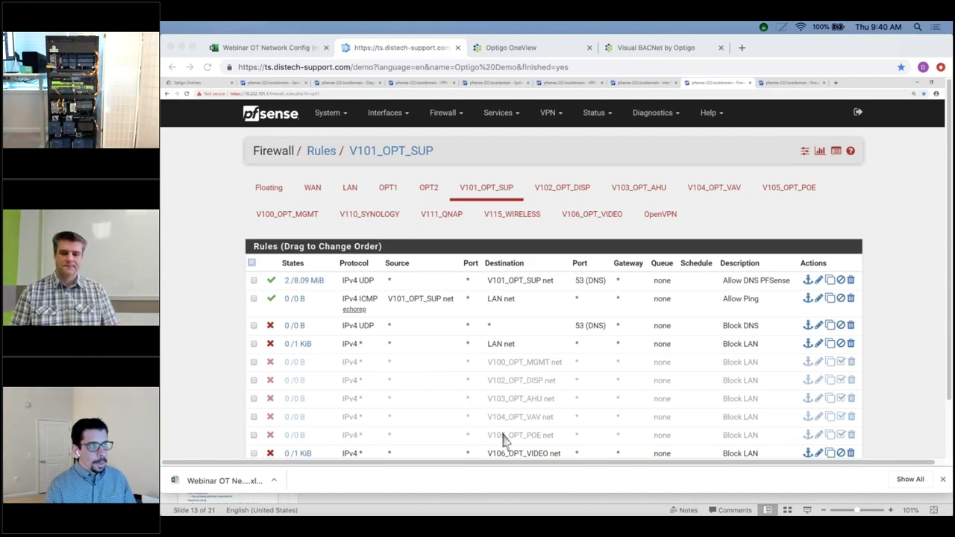
pyautogui.click(711, 193)
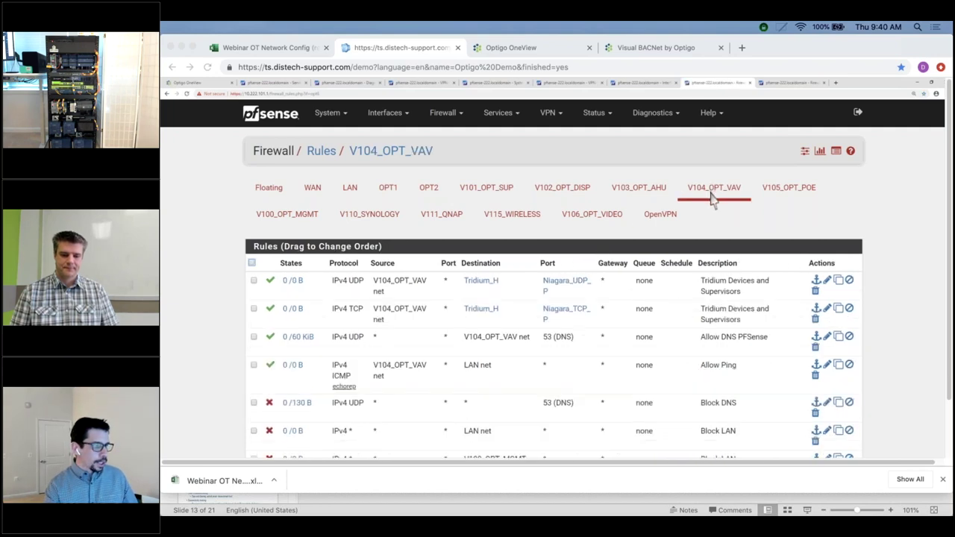
pyautogui.scroll(-4, 551, 448)
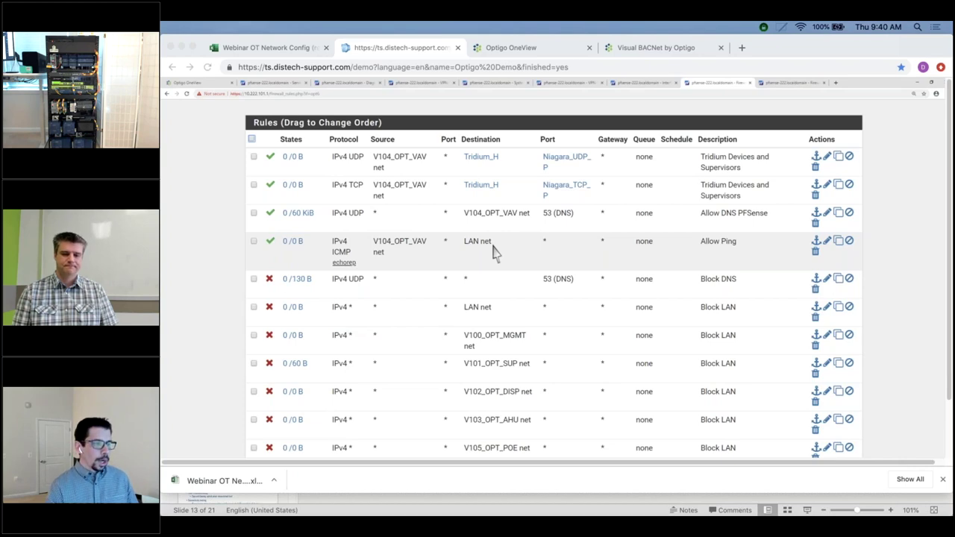
# - Inspect the V104_OPT_VAV rule that blocks traffic to V100_OPT_MGMT net, then return to the rules list and review its entries
pyautogui.click(826, 335)
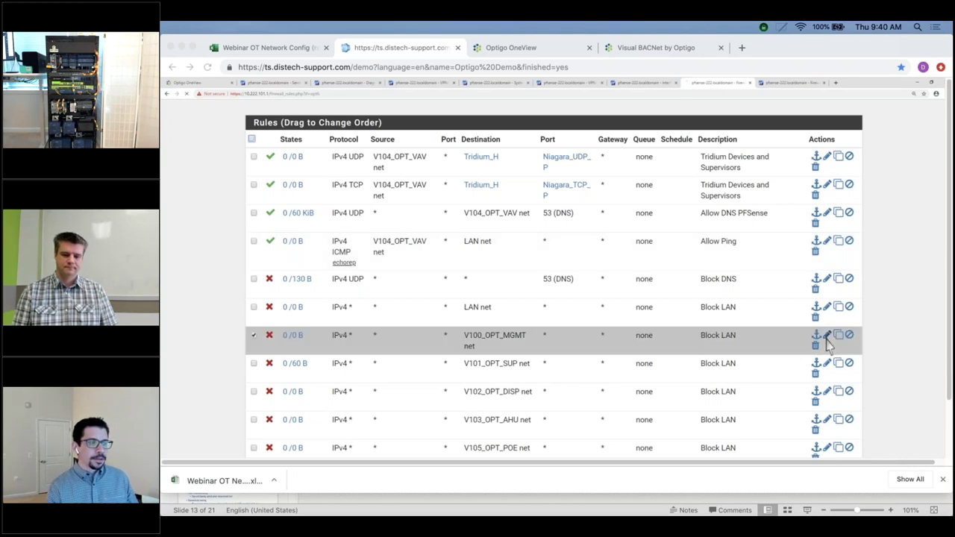
pyautogui.scroll(-3, 603, 359)
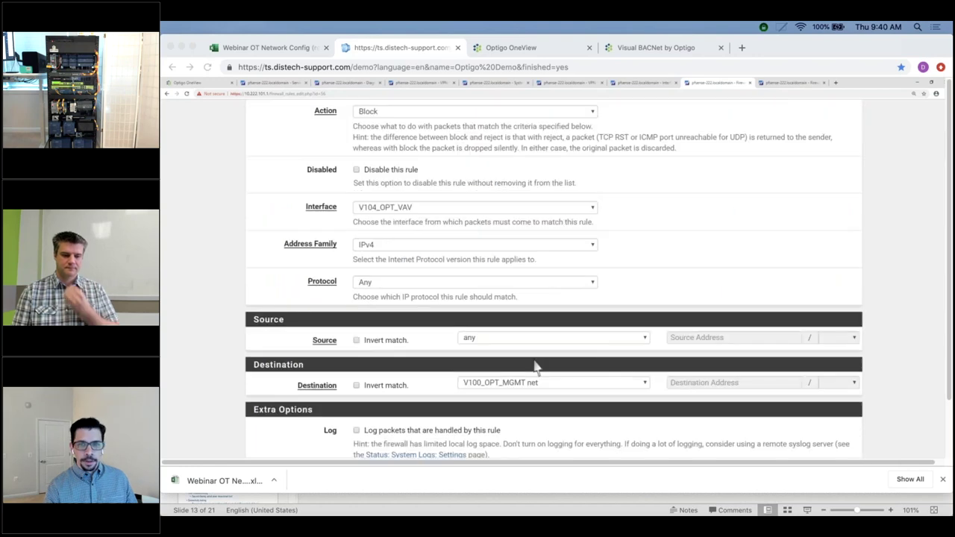
pyautogui.scroll(3, 590, 326)
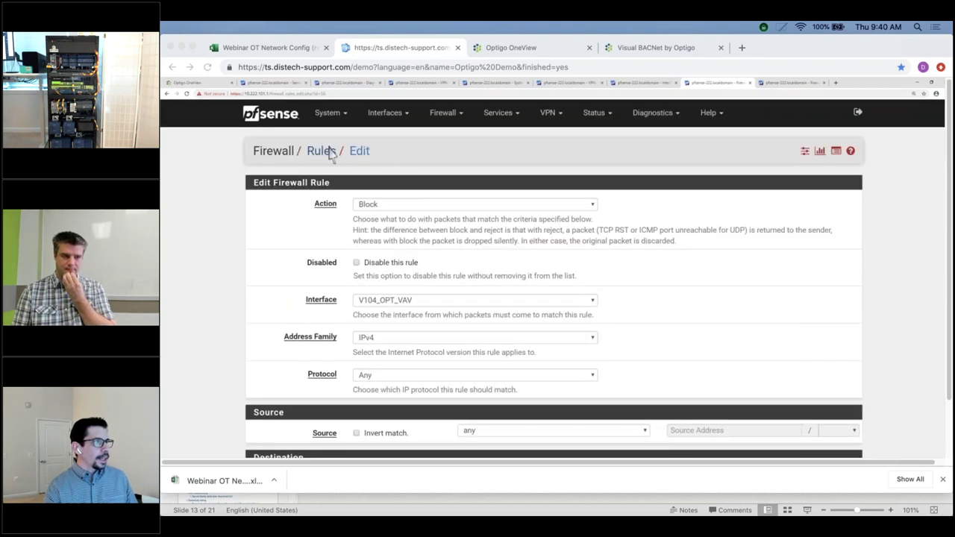
pyautogui.click(328, 154)
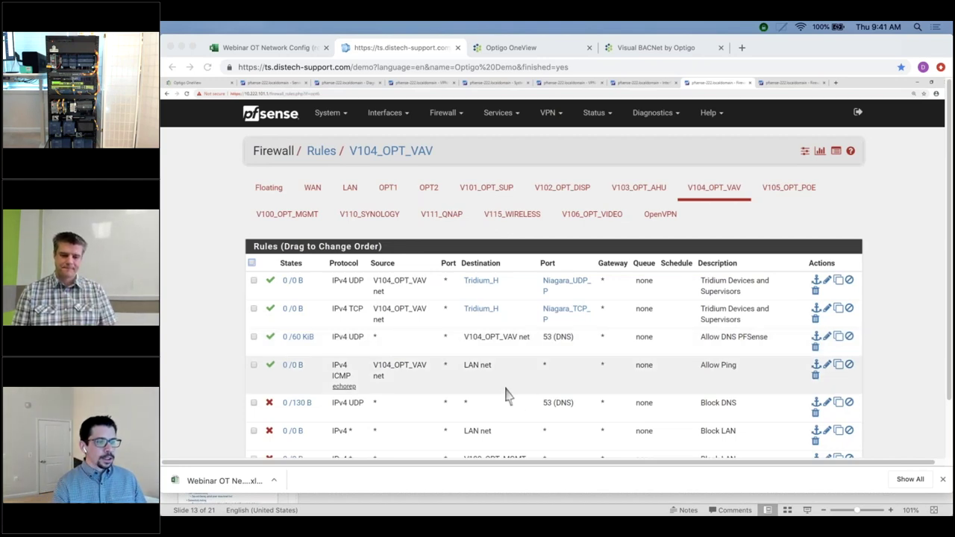
pyautogui.scroll(-2, 508, 395)
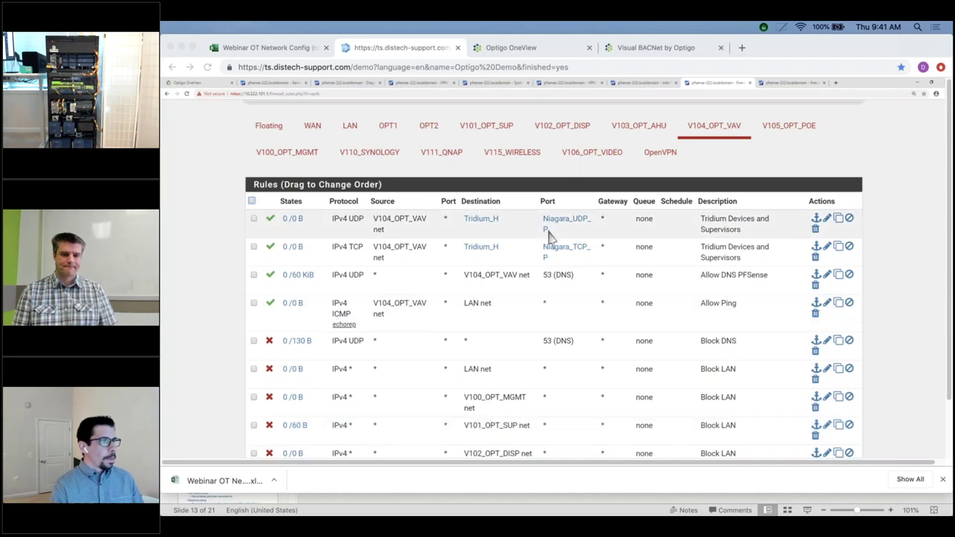
pyautogui.scroll(2, 544, 235)
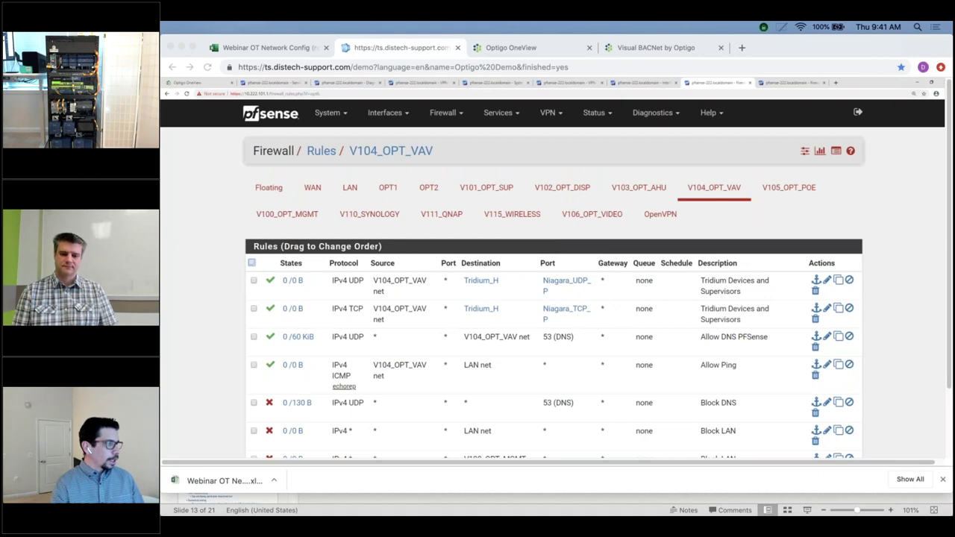
# - Return to the EC-gfxProgram sheet and set the Pulse Interval of the Count3 custom block and the top Count custom block to 3
pyautogui.hotkey('alt', 'Tab')
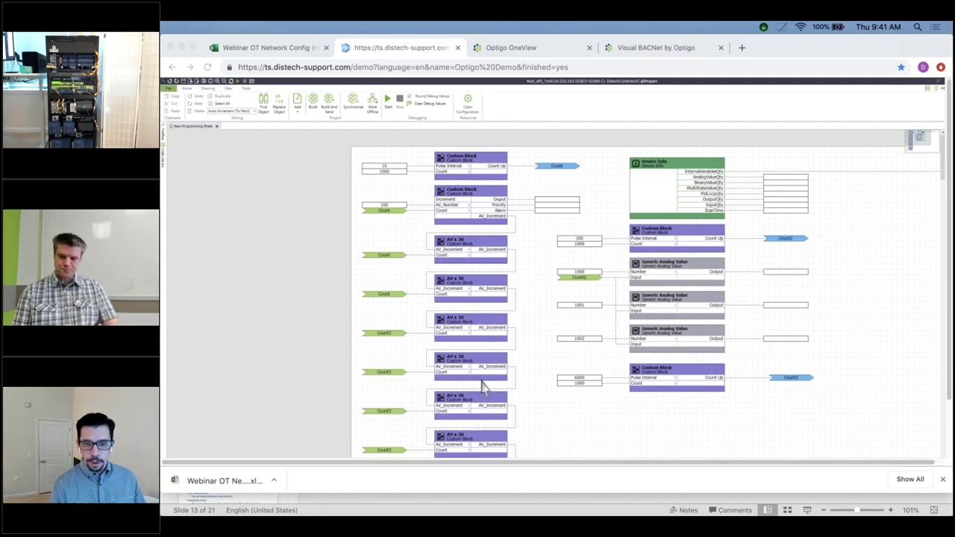
pyautogui.click(579, 382)
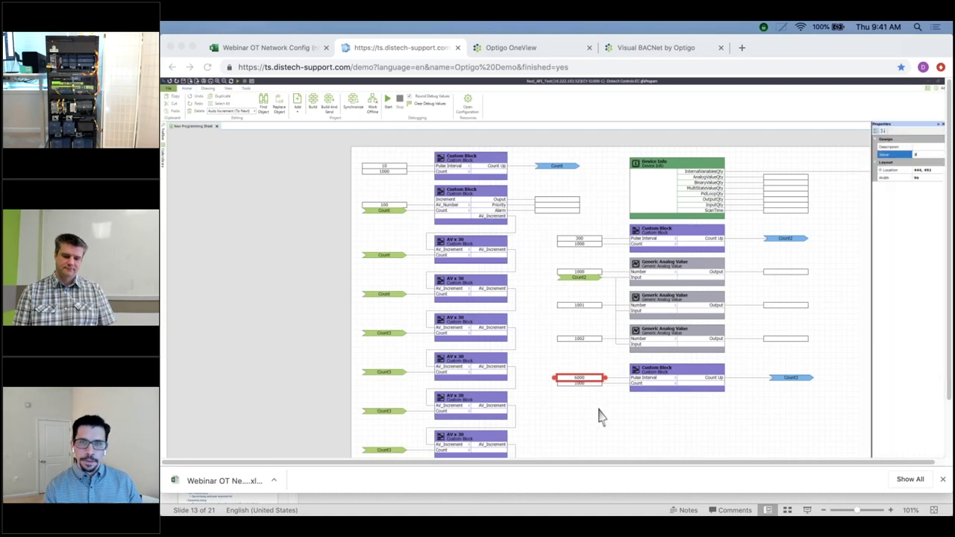
pyautogui.click(636, 416)
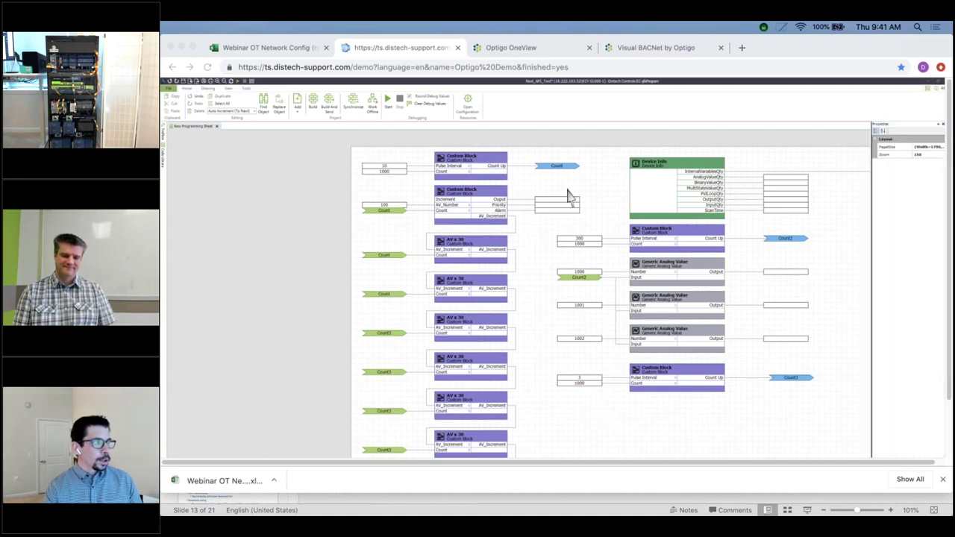
pyautogui.click(388, 171)
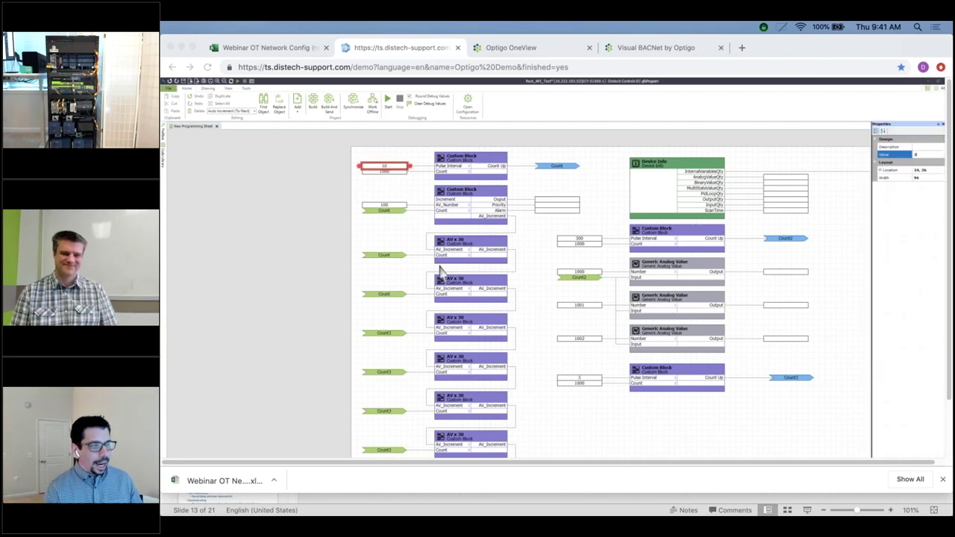
pyautogui.click(549, 352)
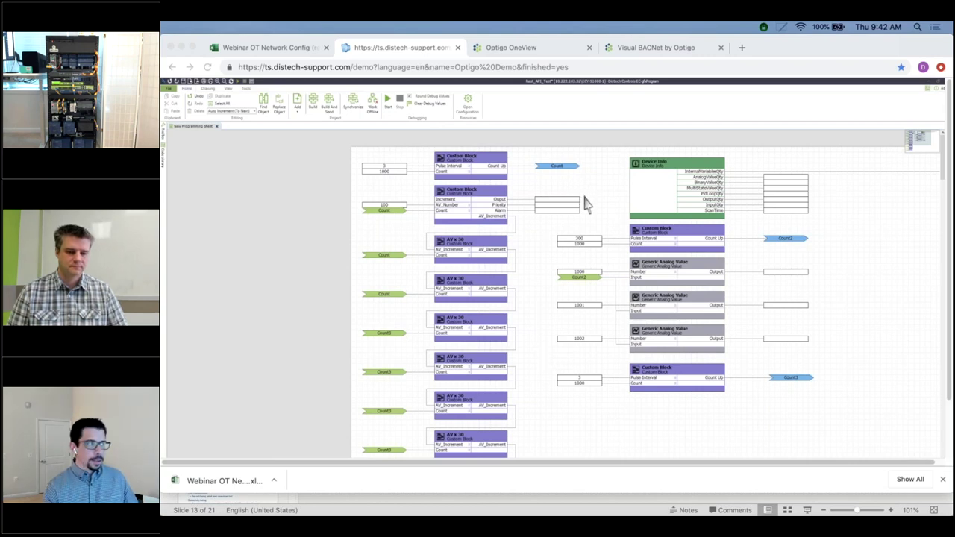
# - Build and send the modified program to the controller, then switch to the network diagram in Preview
pyautogui.click(329, 103)
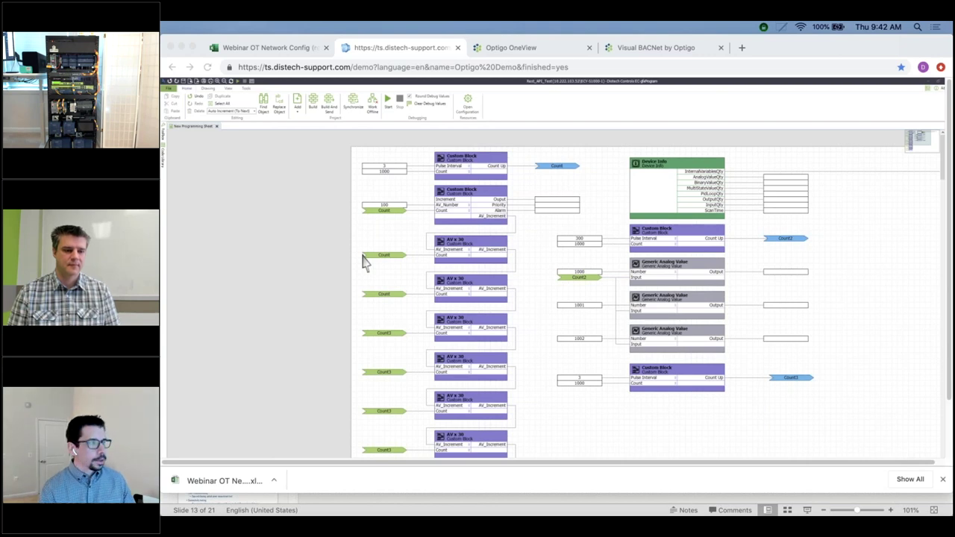
pyautogui.press('super+Tab')
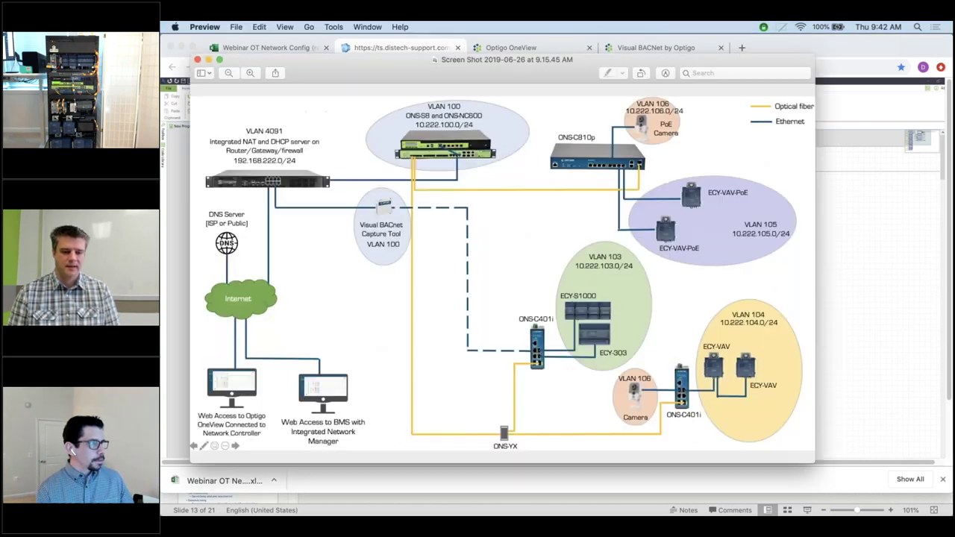
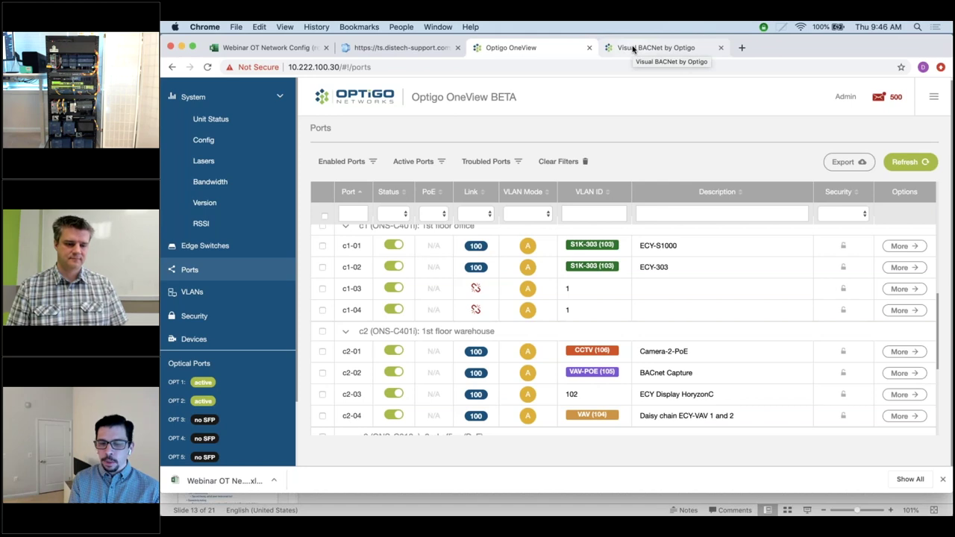
# - Switch to Visual BACnet and sign in with the account e-mail and password
pyautogui.click(633, 49)
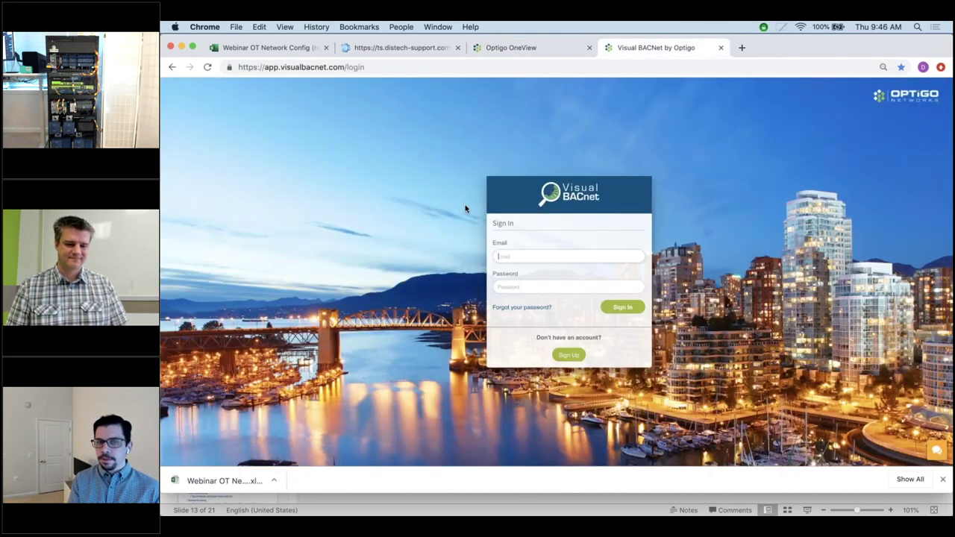
pyautogui.click(508, 256)
pyautogui.click(512, 280)
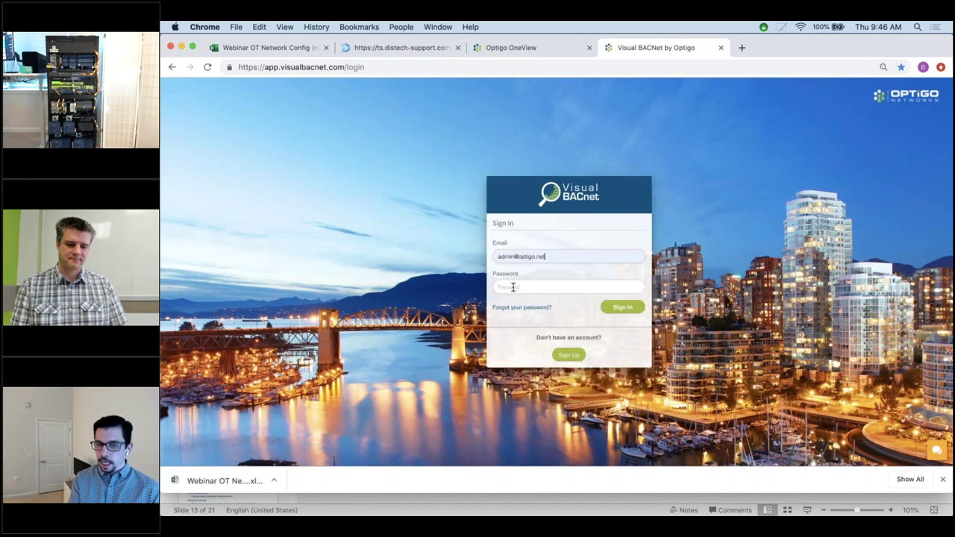
pyautogui.click(512, 288)
pyautogui.write('•••')
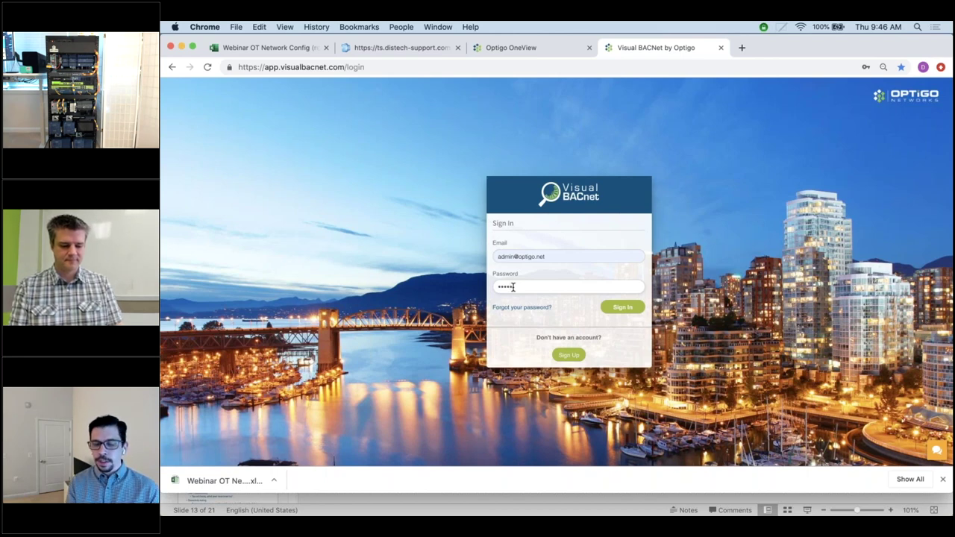
pyautogui.write('•••••••')
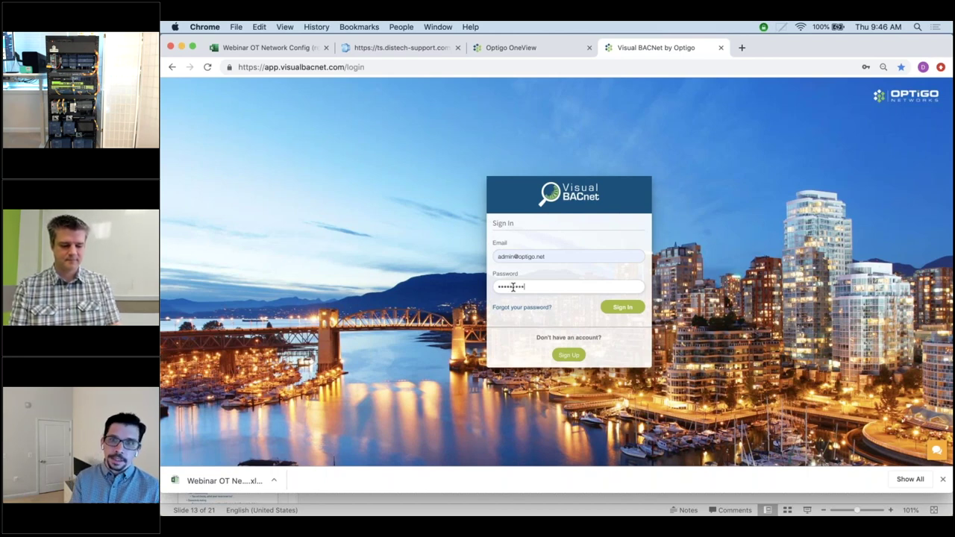
pyautogui.press('Return')
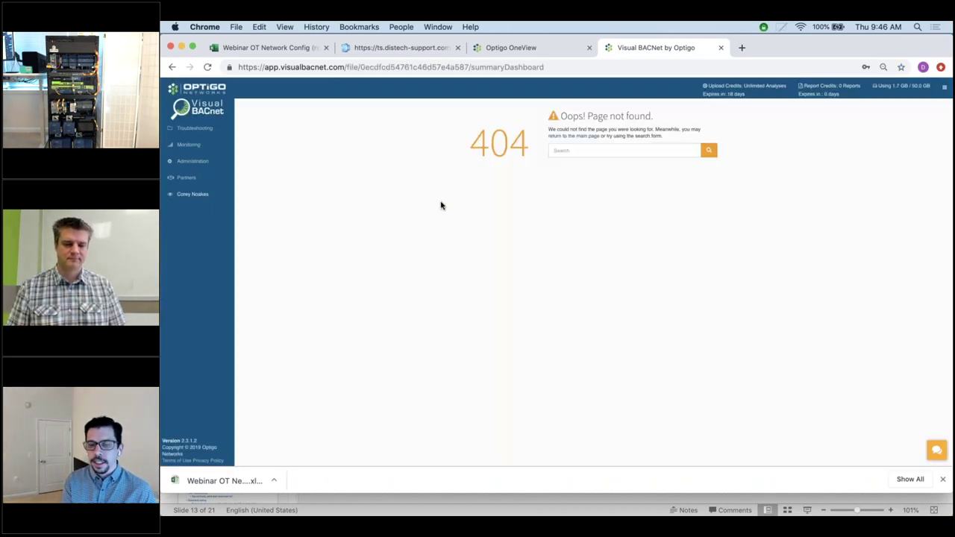
# - View ip_1561653551.pcap from the Webinar BACnet Captures folder under QA and R&D, and examine its summary and traffic rate graph
pyautogui.click(207, 131)
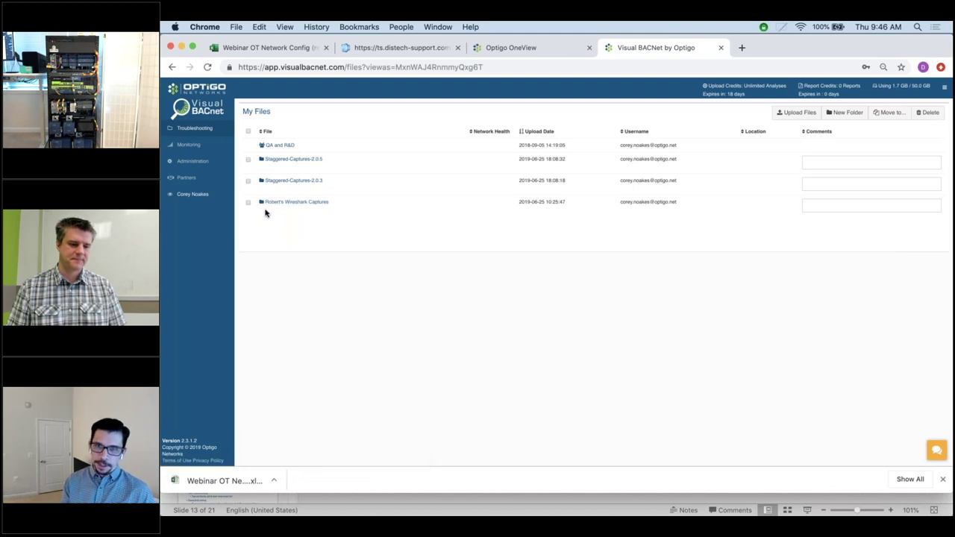
pyautogui.click(274, 147)
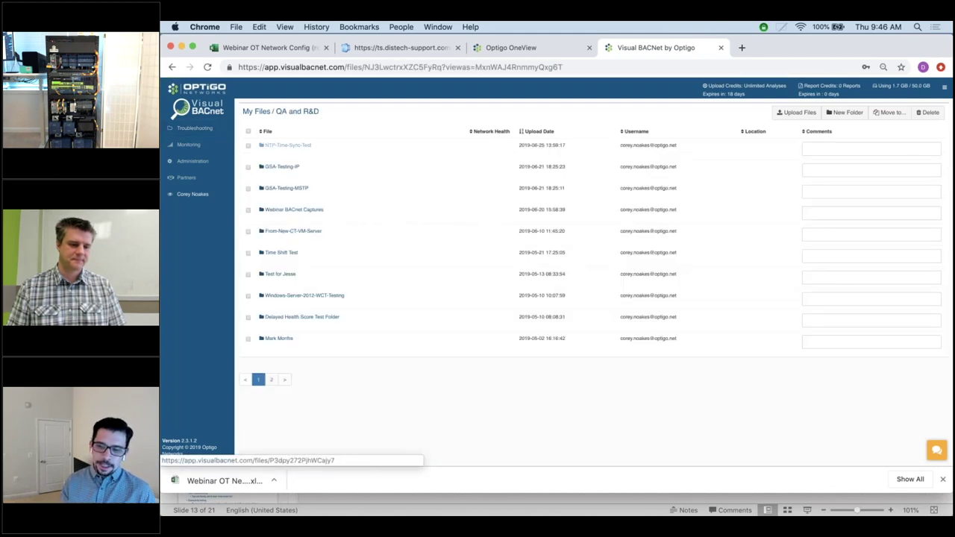
pyautogui.click(283, 211)
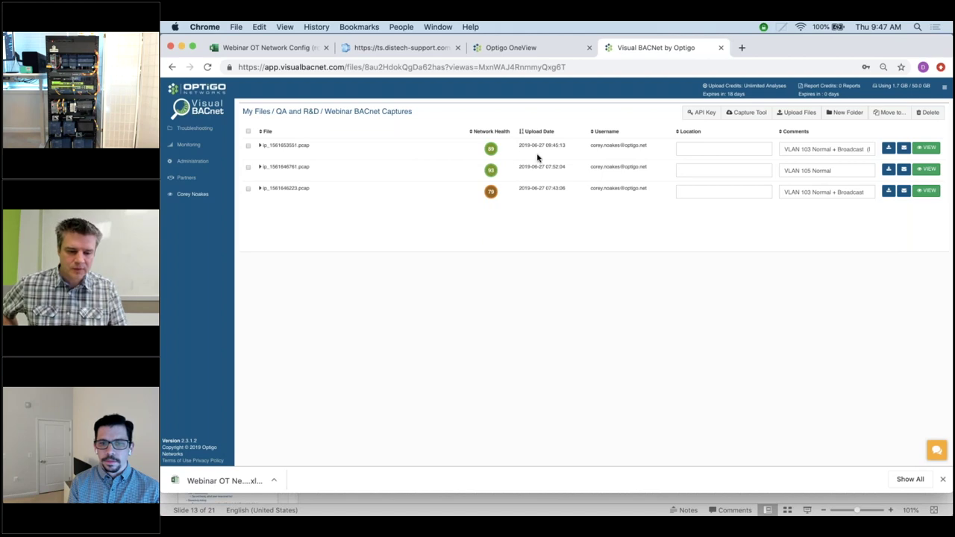
pyautogui.click(928, 150)
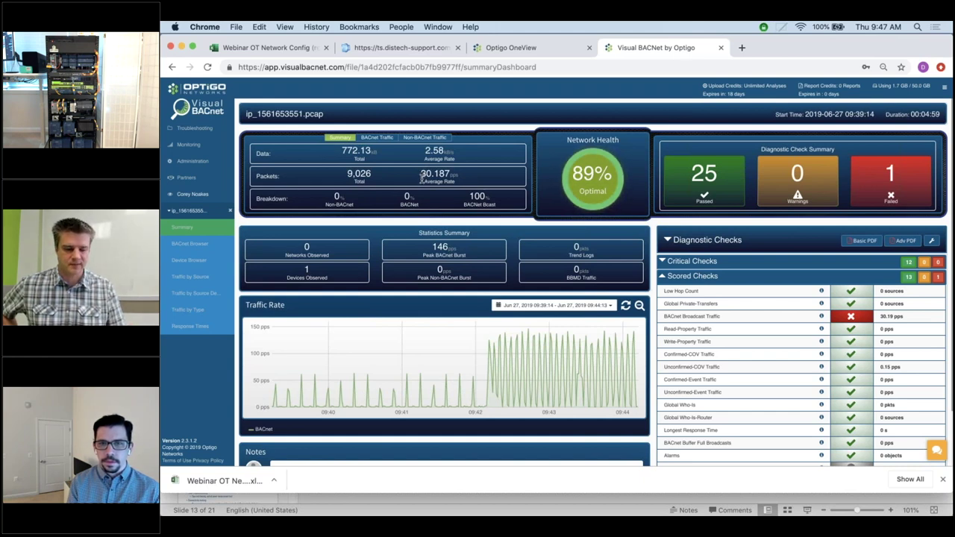
pyautogui.moveTo(310, 392)
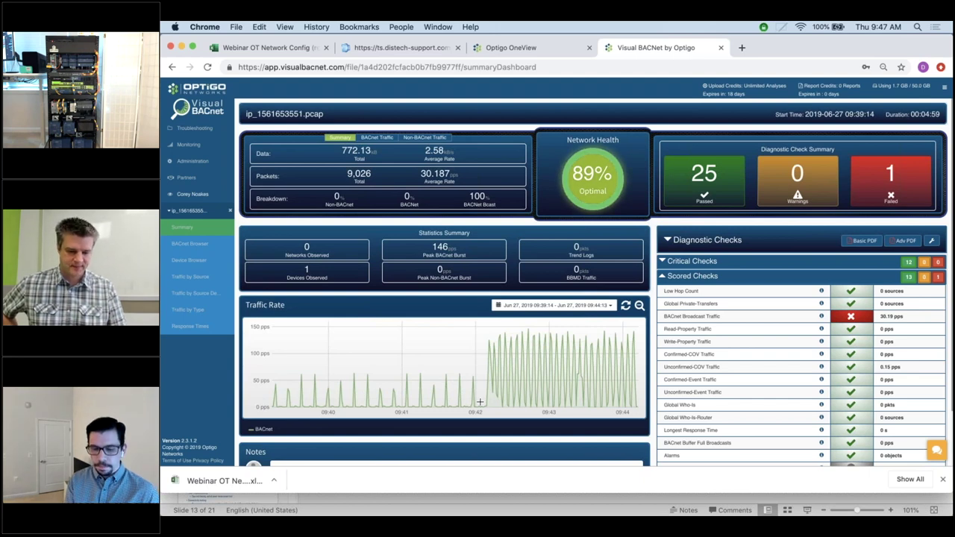
pyautogui.moveTo(481, 409)
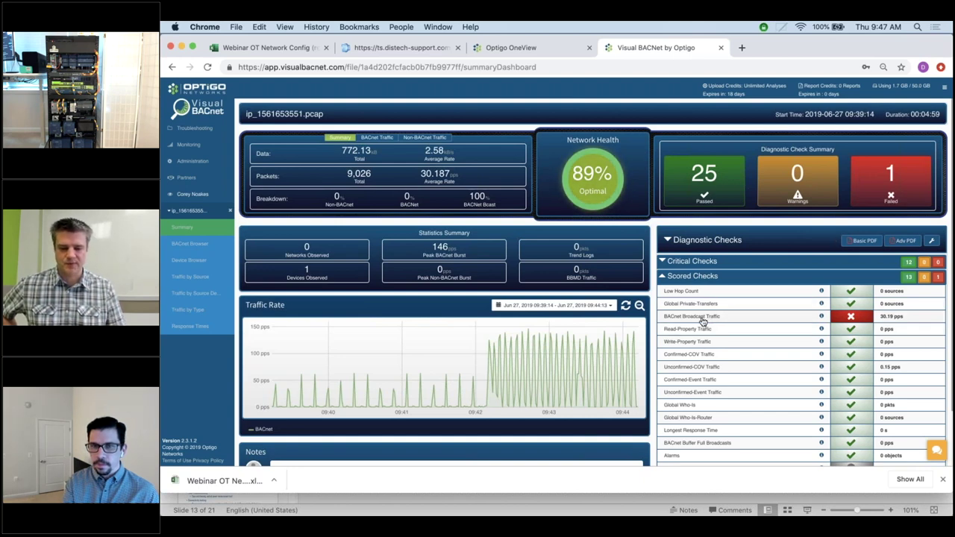
# - Open the BACnet Broadcast Traffic check and look through the packets sent by 10.222.103.52:47808
pyautogui.click(788, 319)
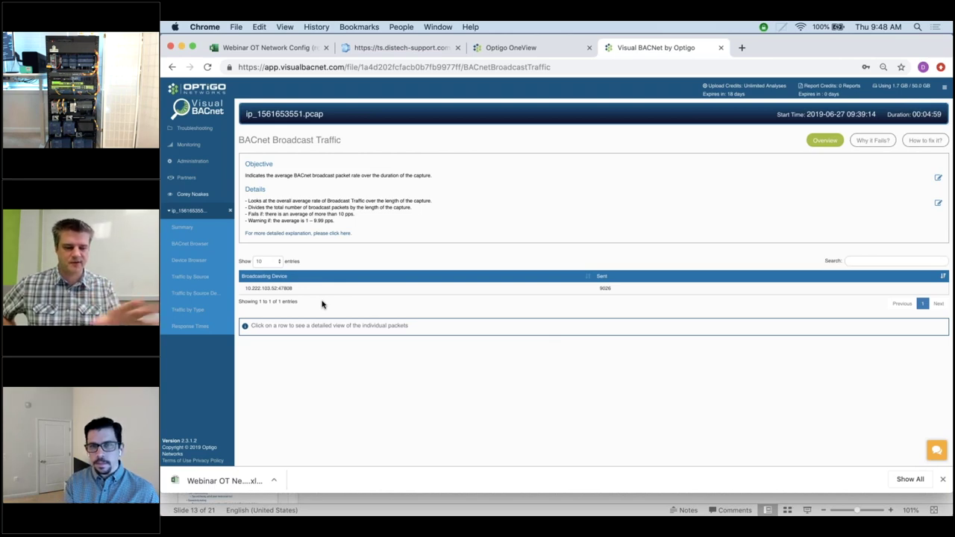
pyautogui.click(272, 291)
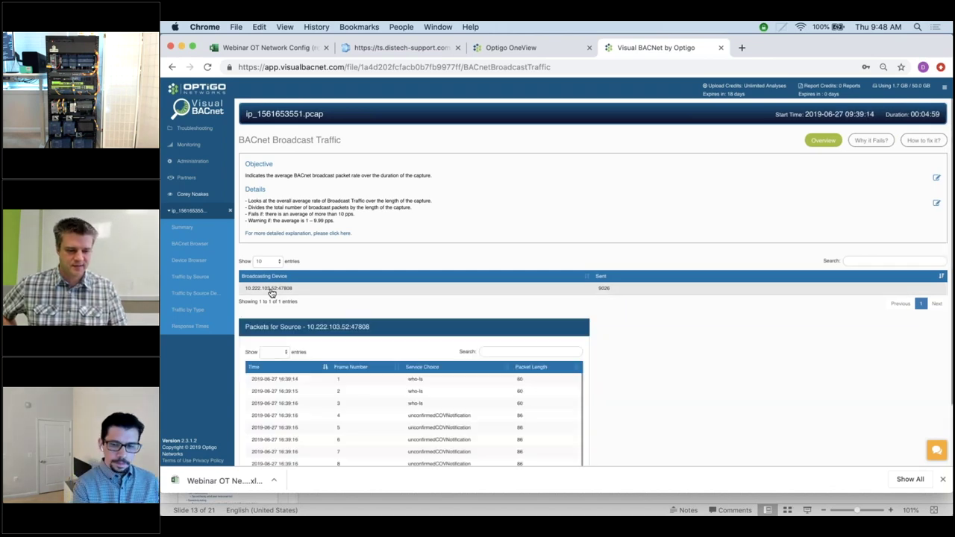
pyautogui.scroll(-2, 666, 321)
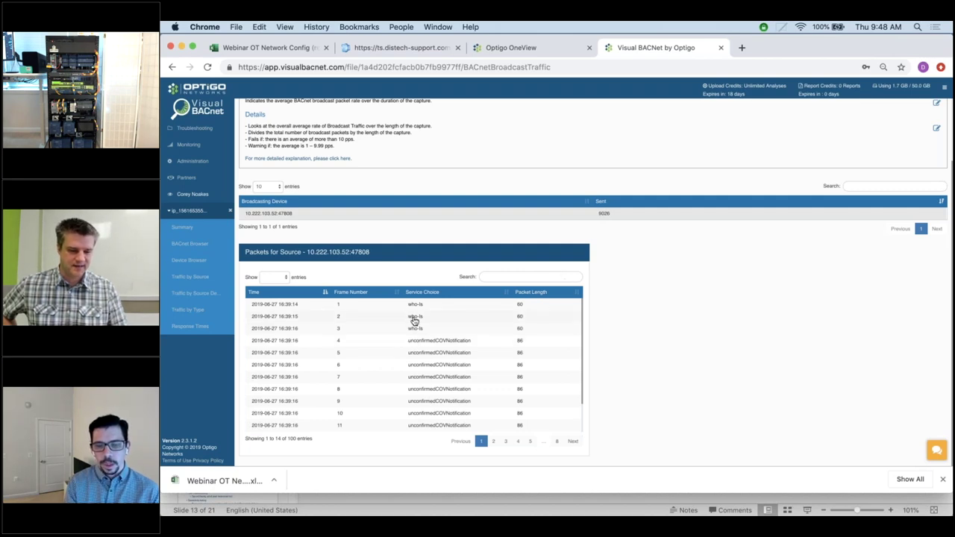
pyautogui.scroll(-1, 447, 380)
pyautogui.scroll(-2, 448, 380)
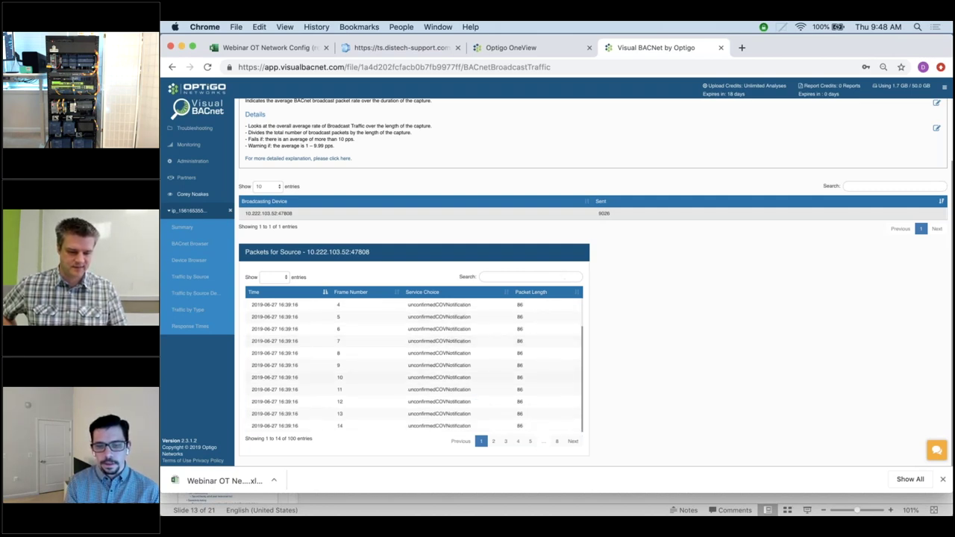
# - Open frame 8's details and examine the source and destination addresses in its Internet Protocol Version 4 section
pyautogui.click(439, 353)
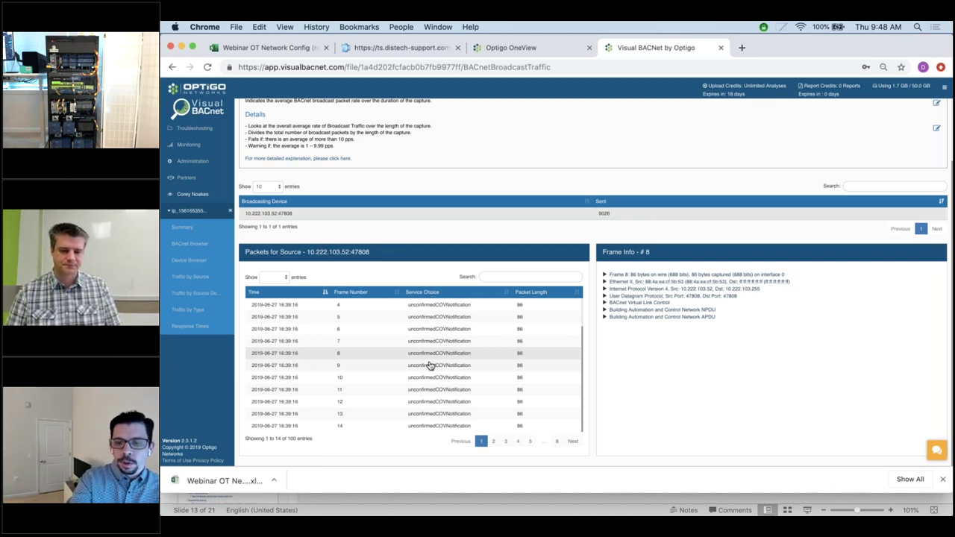
pyautogui.click(605, 289)
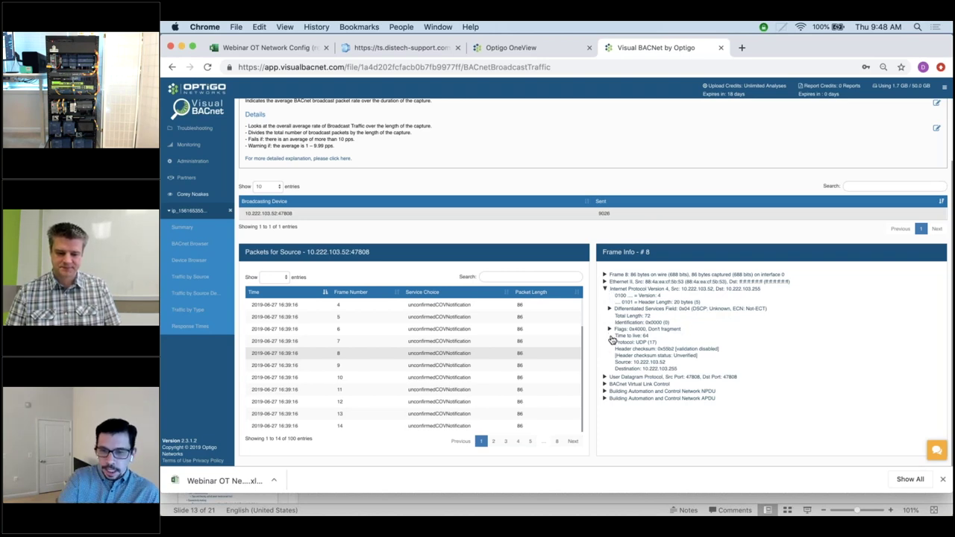
pyautogui.click(680, 371)
pyautogui.click(691, 363)
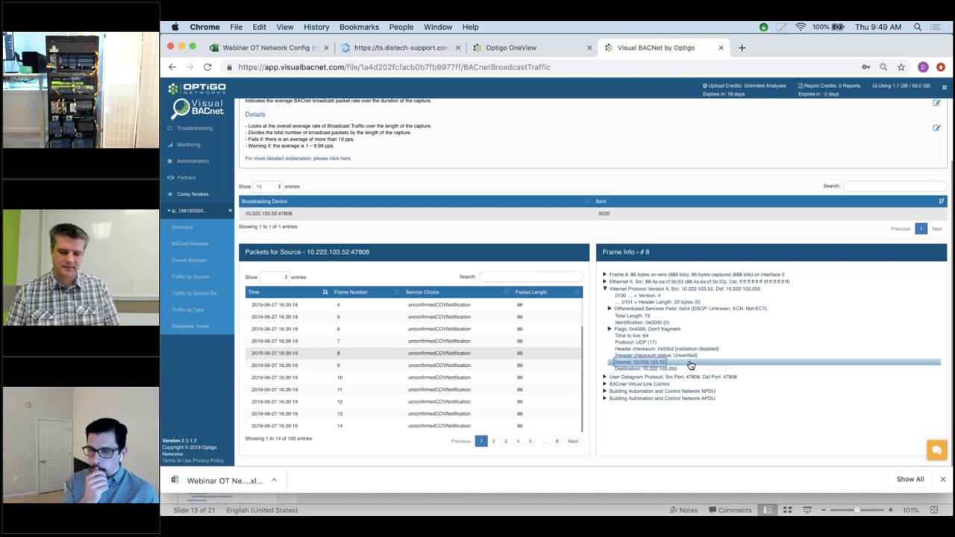
pyautogui.click(690, 356)
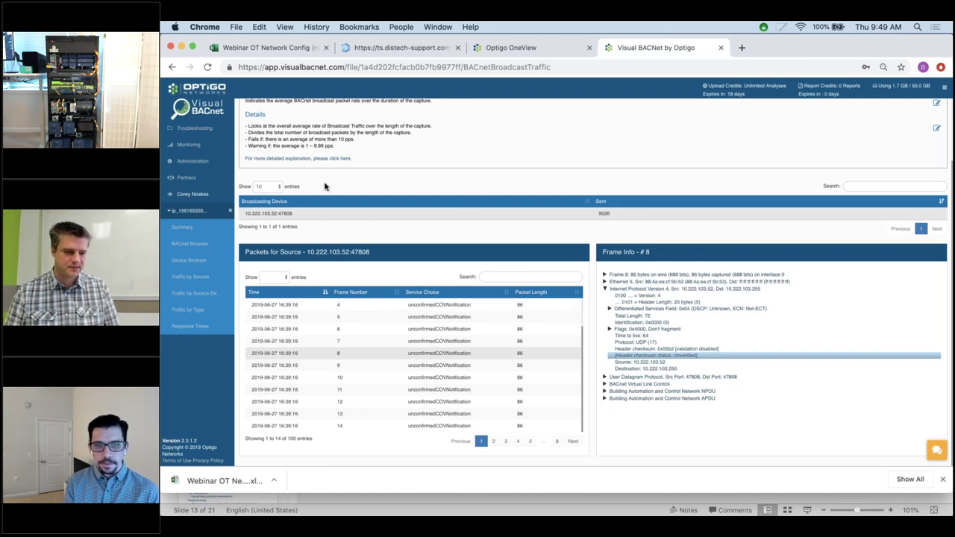
# - Return to the summary dashboard of ip_1561653551.pcap, then switch to the Distech remote session
pyautogui.click(189, 213)
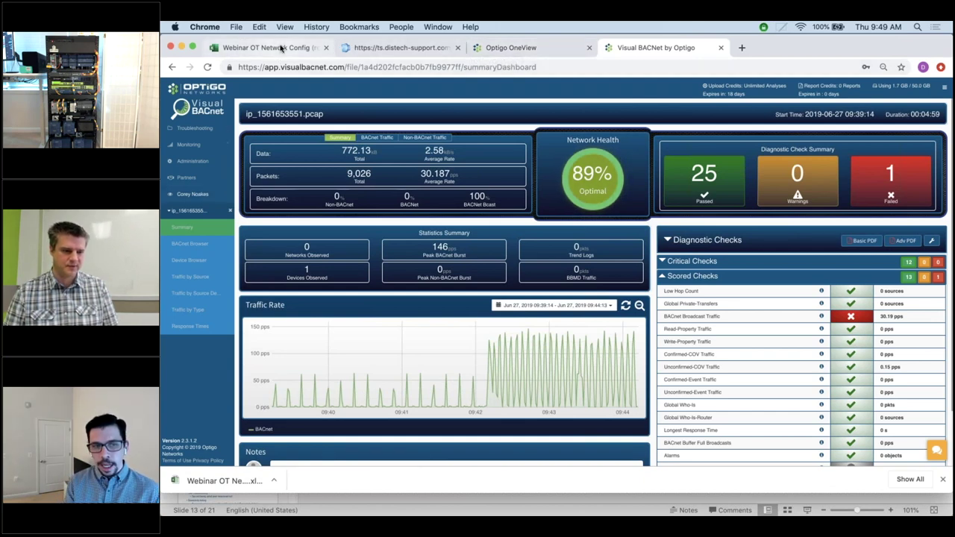
pyautogui.click(394, 48)
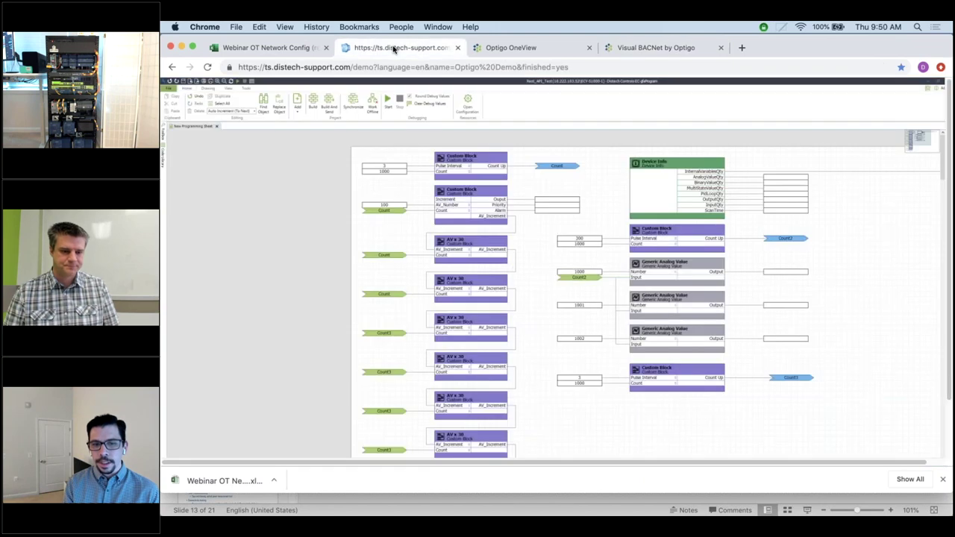
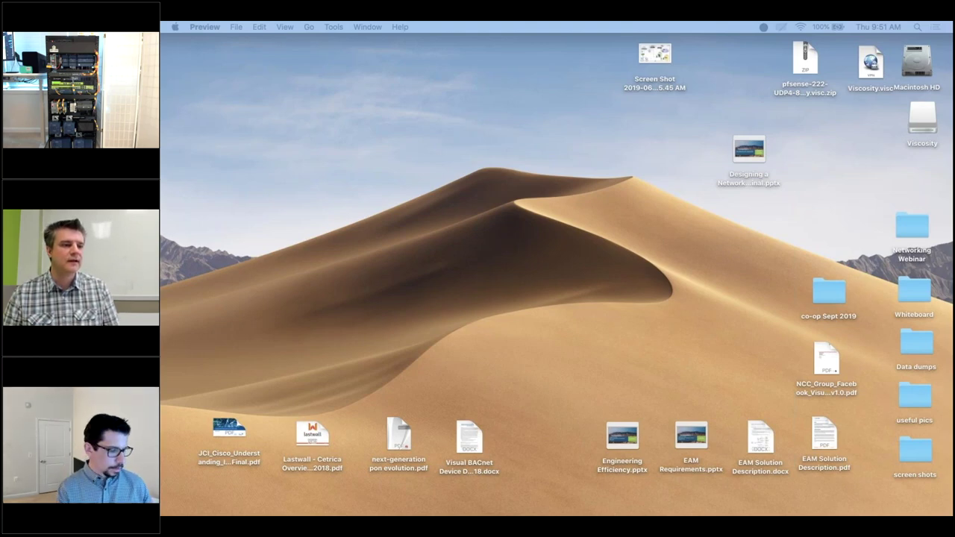
# - Switch to Visual BACnet in Chrome and view ip_1561653980.pcap from the Webinar BACnet Captures folder under QA and R&D
pyautogui.press('super+Tab')
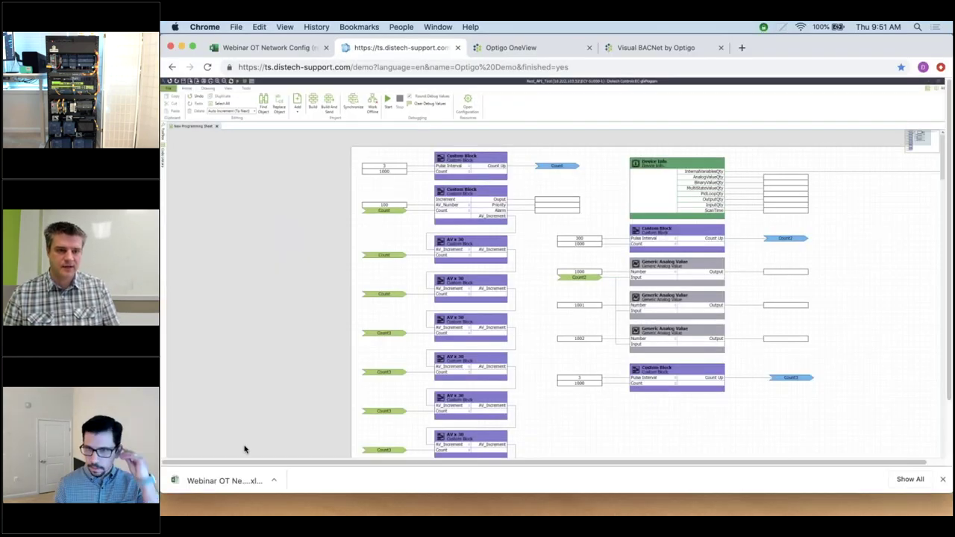
pyautogui.click(650, 49)
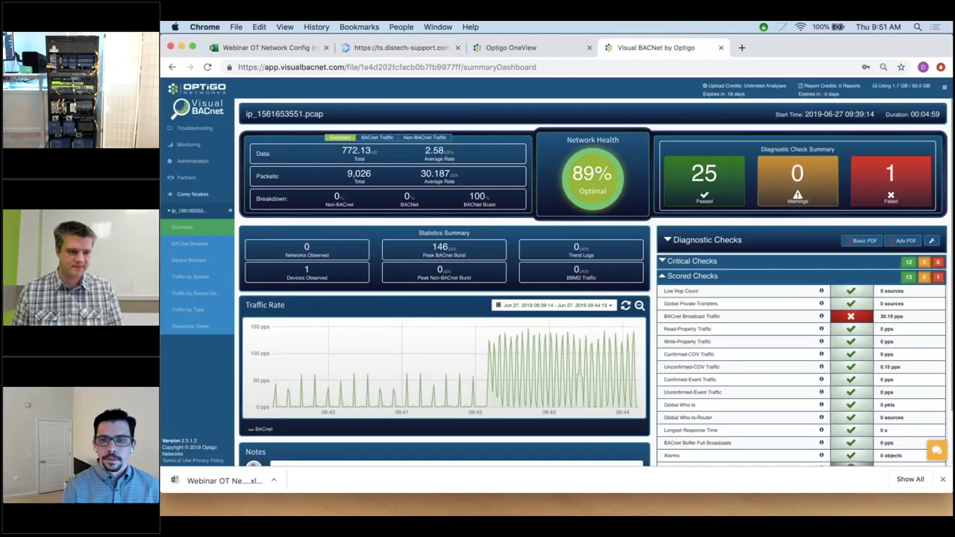
pyautogui.click(188, 130)
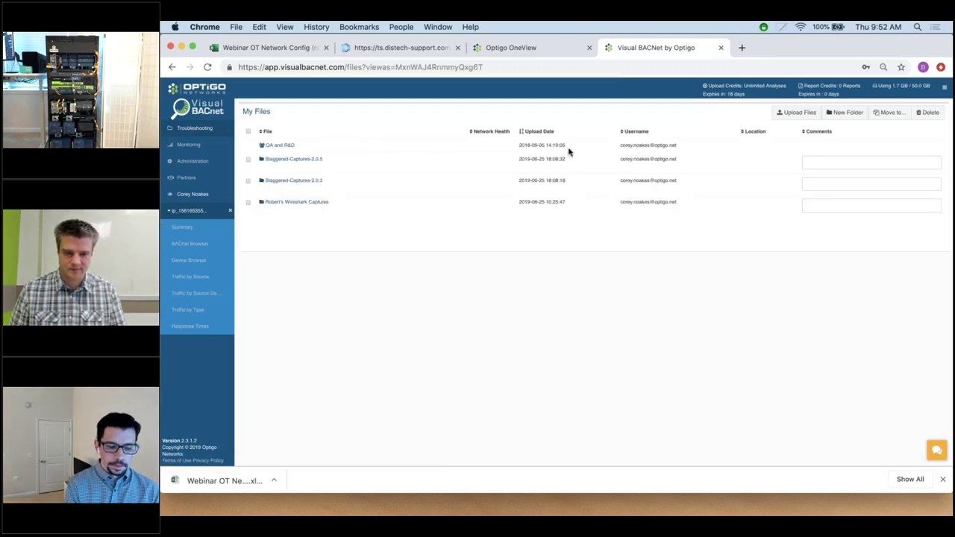
pyautogui.click(278, 145)
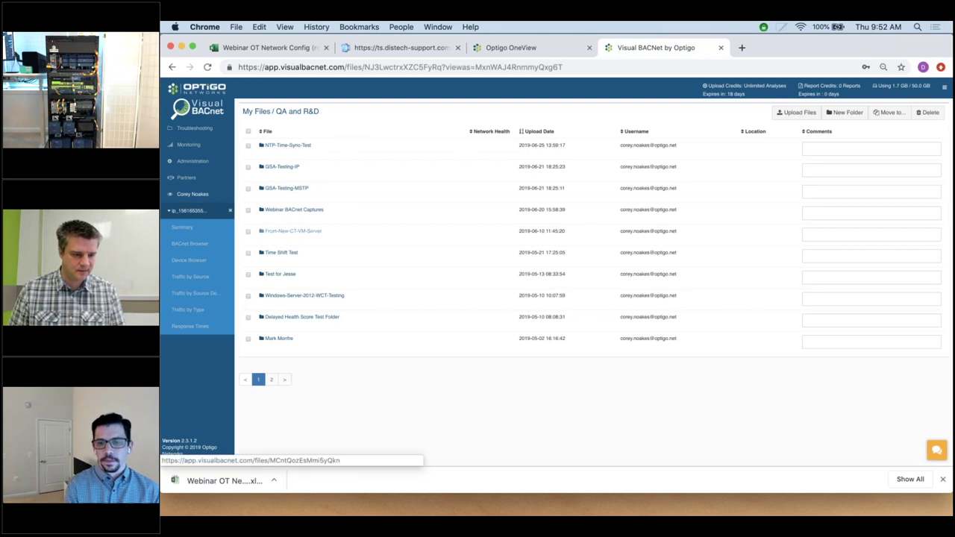
pyautogui.click(294, 210)
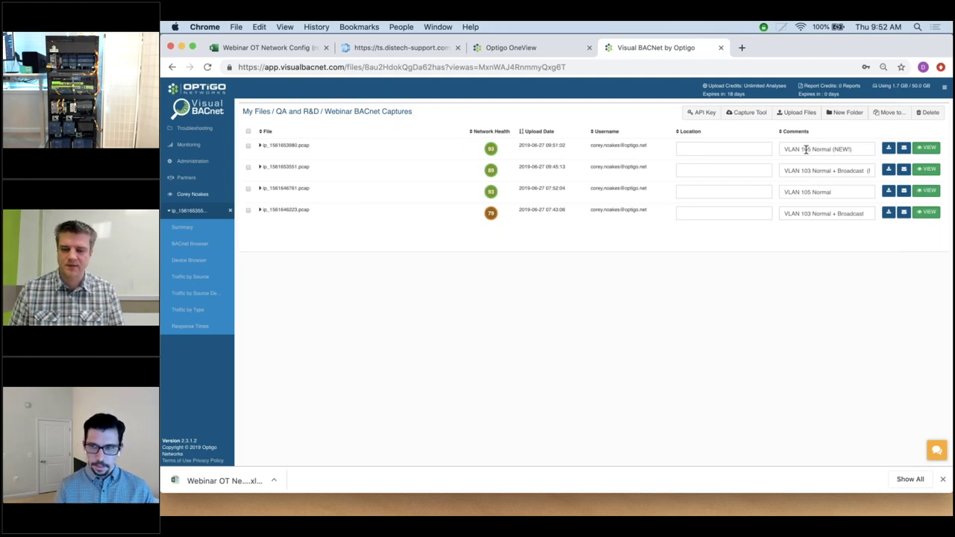
pyautogui.click(928, 150)
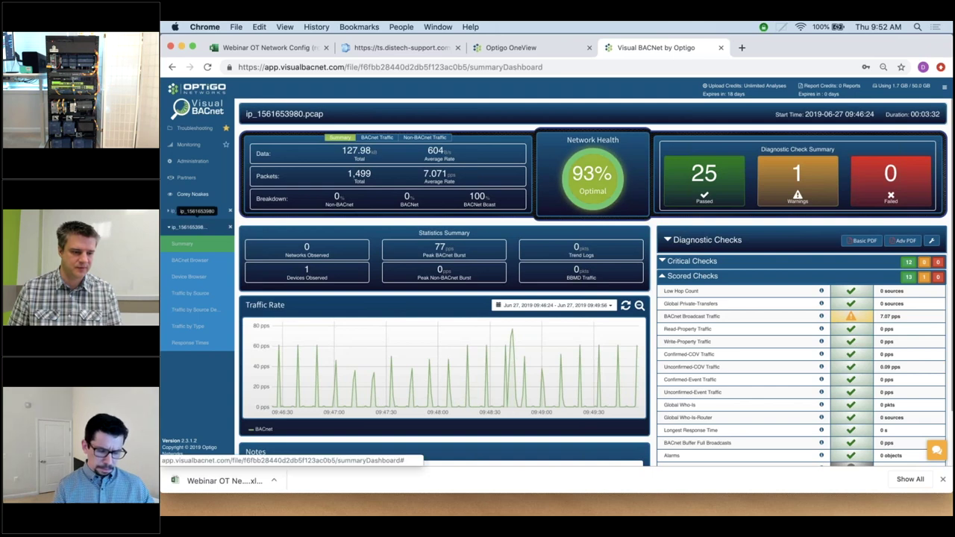
# - Compare the summary dashboards and traffic rate graphs of ip_1561653551.pcap and ip_1561653980.pcap
pyautogui.click(200, 211)
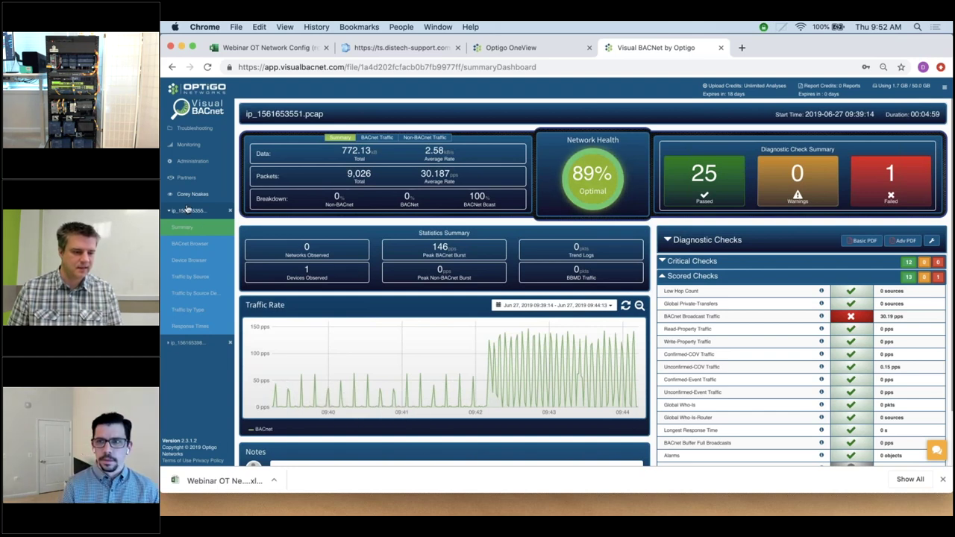
pyautogui.click(191, 342)
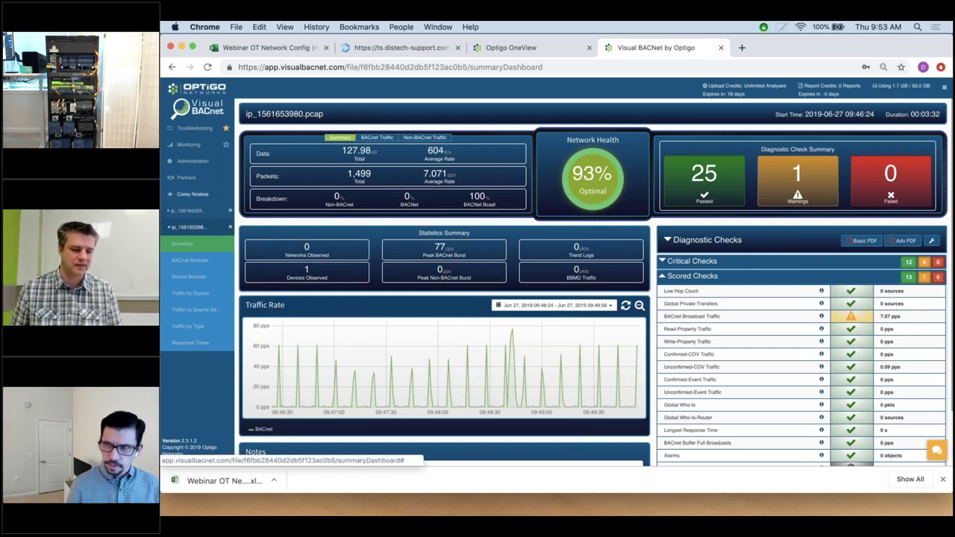
pyautogui.click(188, 211)
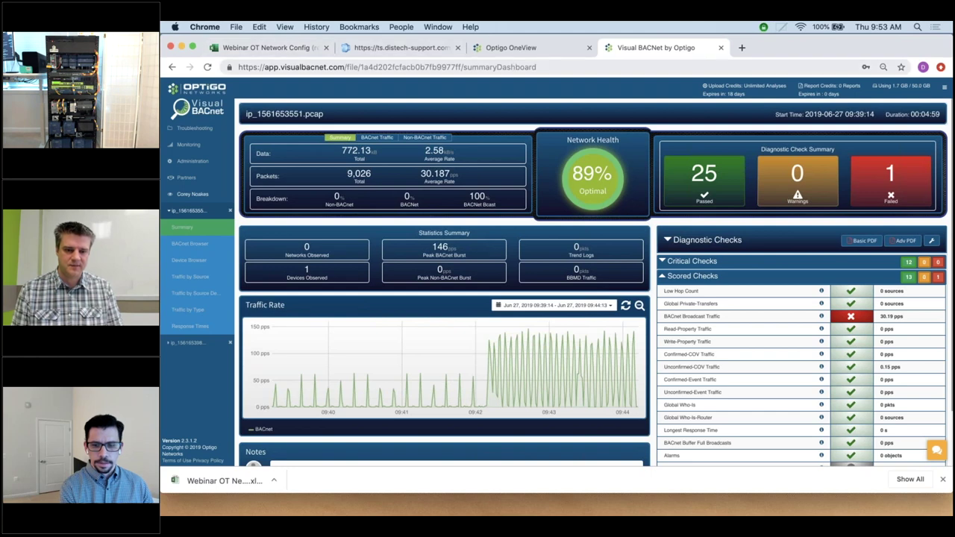
# - Switch to Optigo OneView and lock the system with OneClick Secure, securing active, inactive and multi-device ports
pyautogui.click(522, 49)
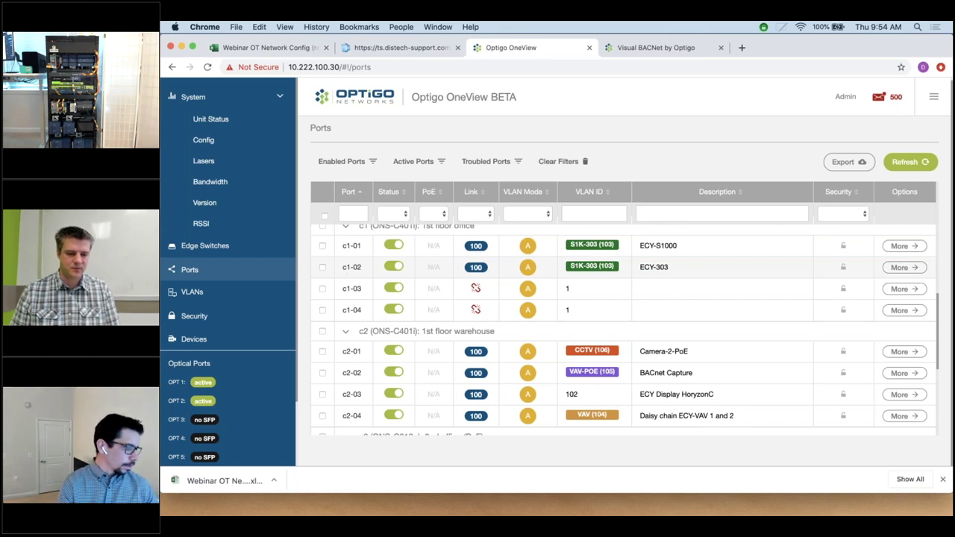
pyautogui.scroll(1, 625, 326)
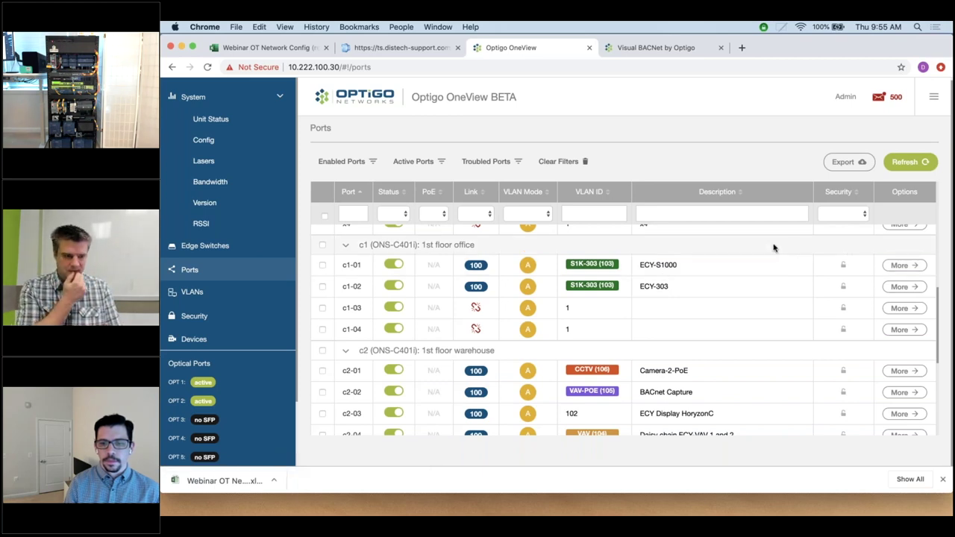
pyautogui.click(194, 316)
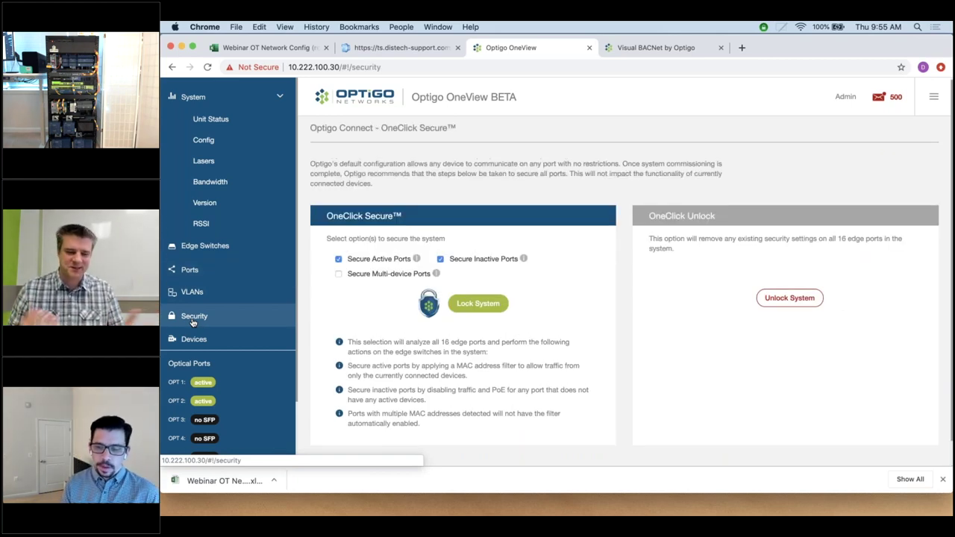
pyautogui.click(340, 276)
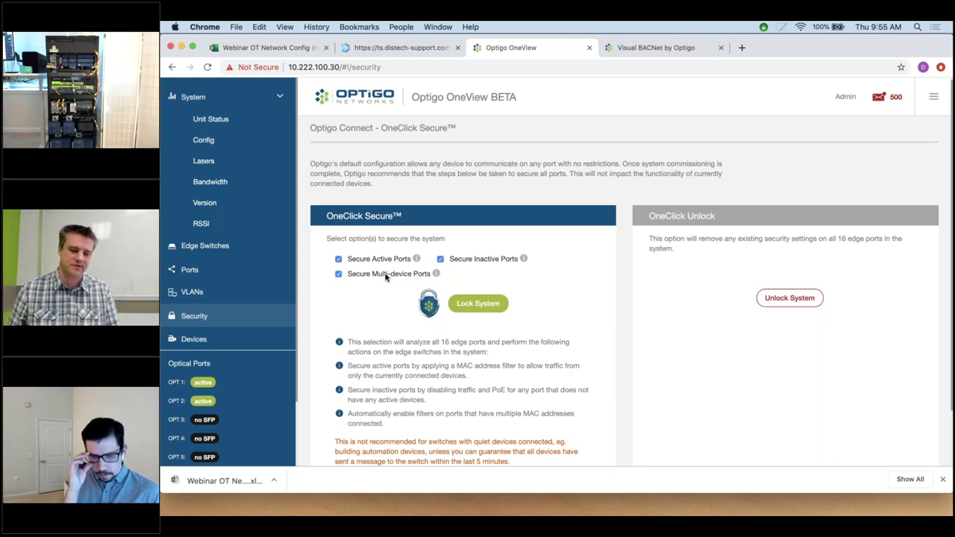
pyautogui.click(478, 303)
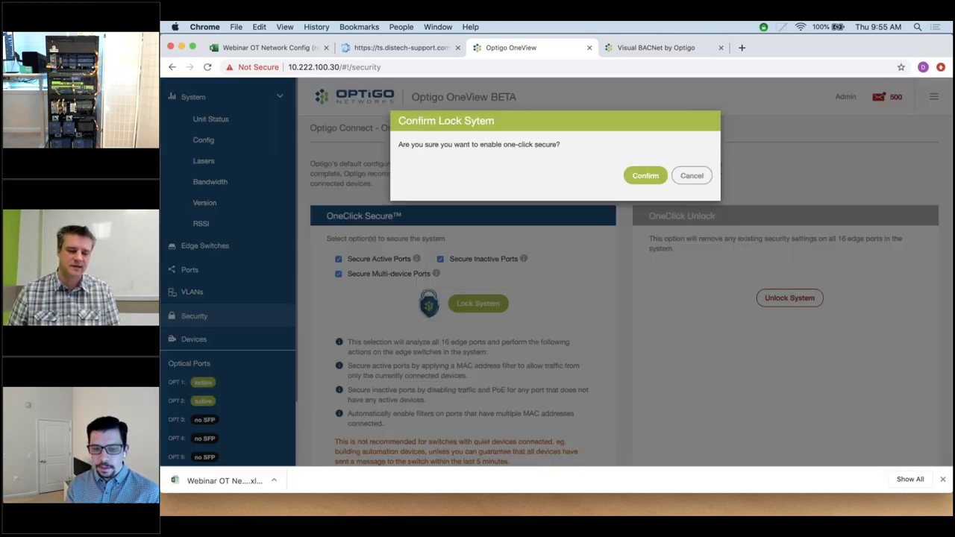
pyautogui.click(645, 176)
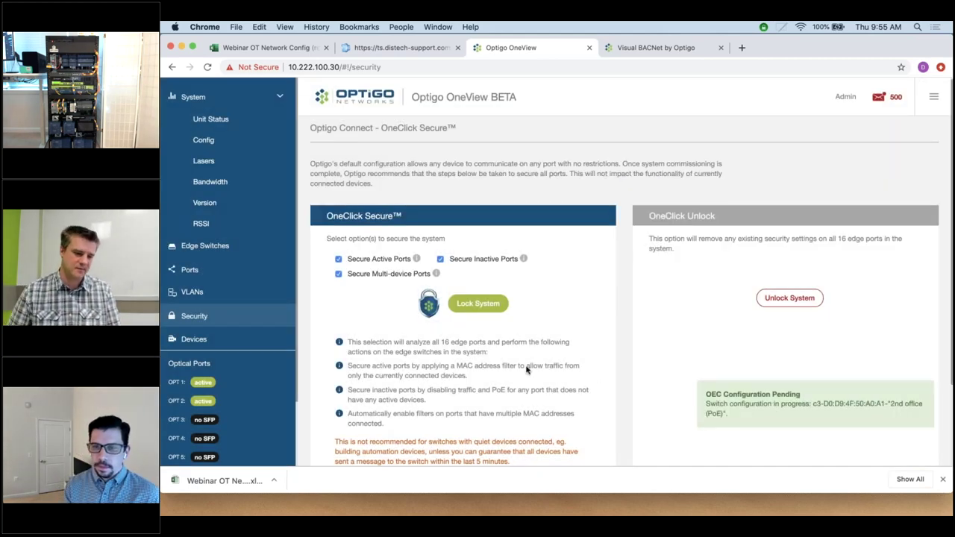
# - Review the status, PoE and security settings of the c1, c2 and c3 ports, including the MAC authorization on c2-04
pyautogui.click(185, 271)
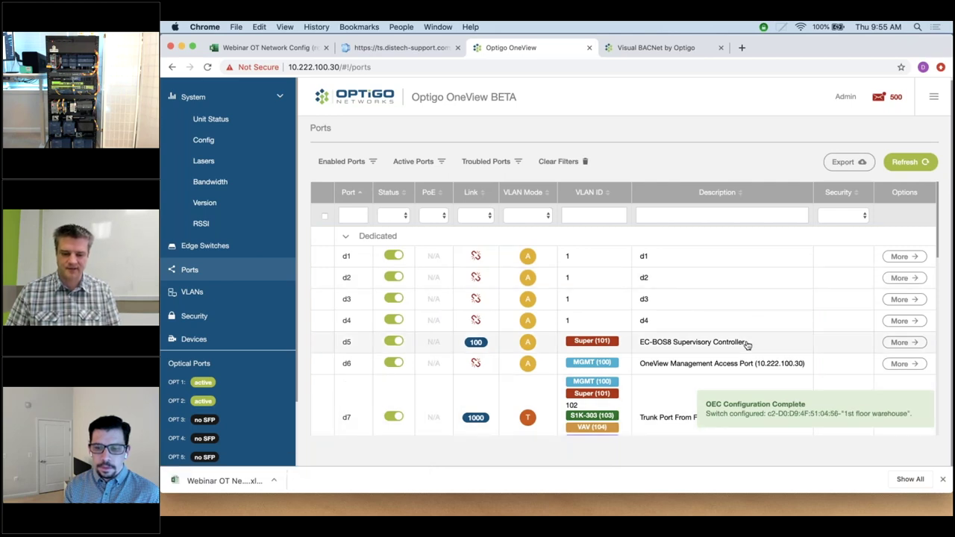
pyautogui.scroll(-6, 747, 344)
pyautogui.scroll(-4, 701, 336)
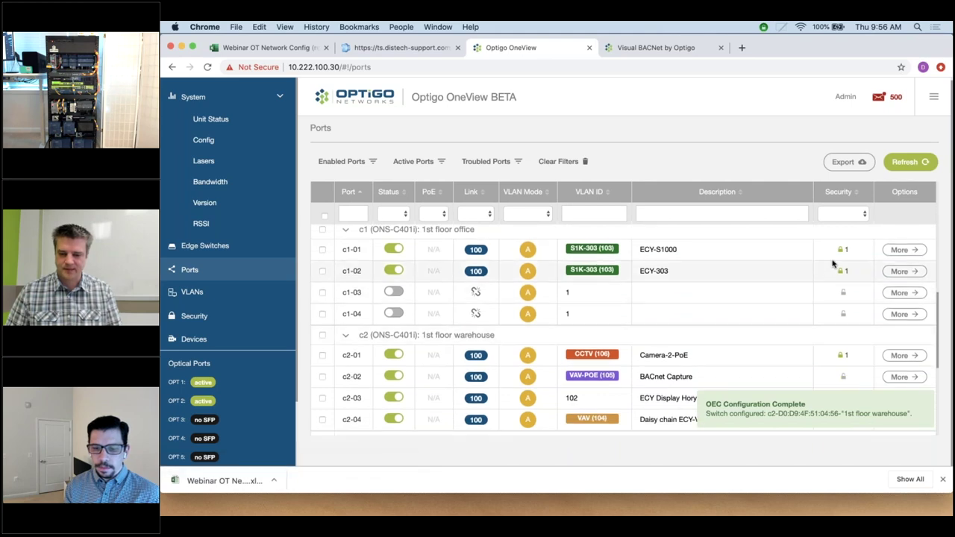
pyautogui.moveTo(841, 253)
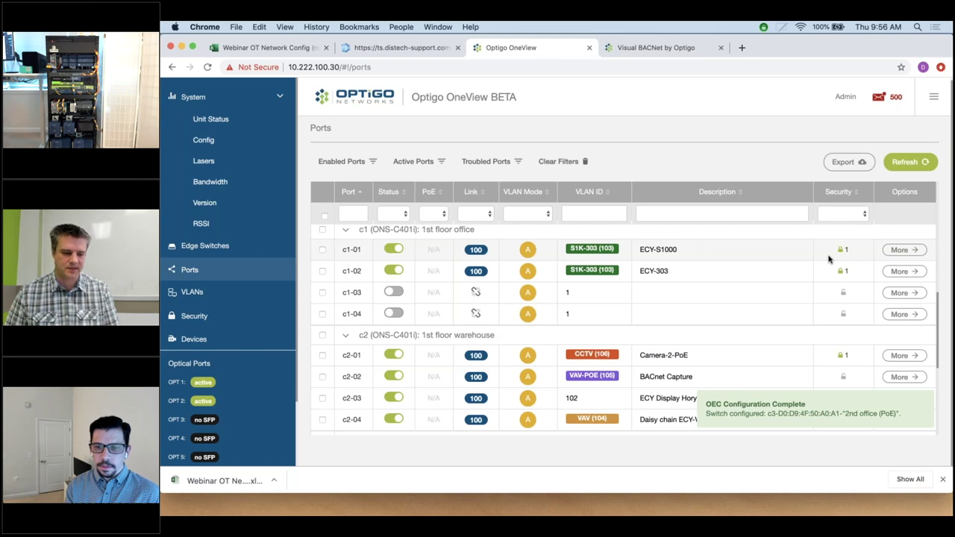
pyautogui.scroll(-8, 828, 259)
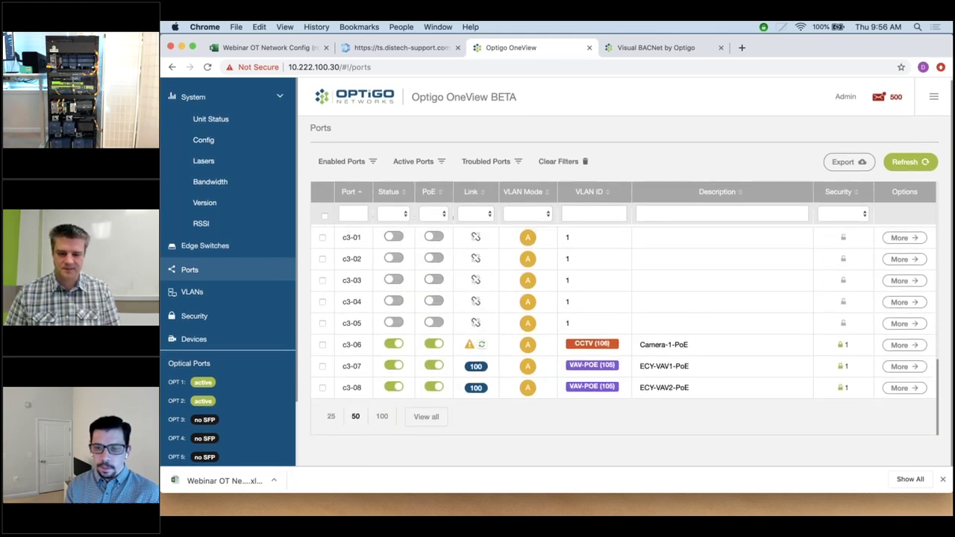
pyautogui.scroll(1, 765, 154)
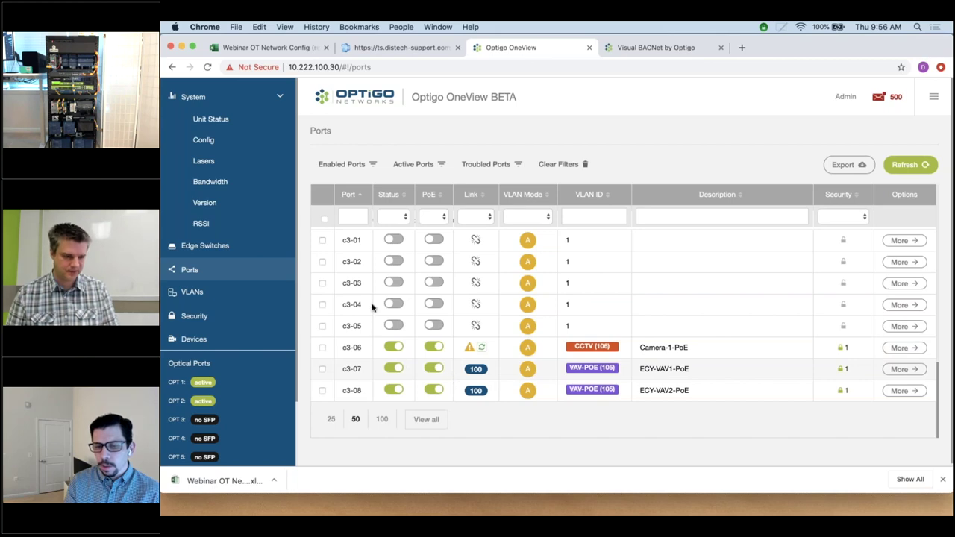
pyautogui.scroll(3, 371, 307)
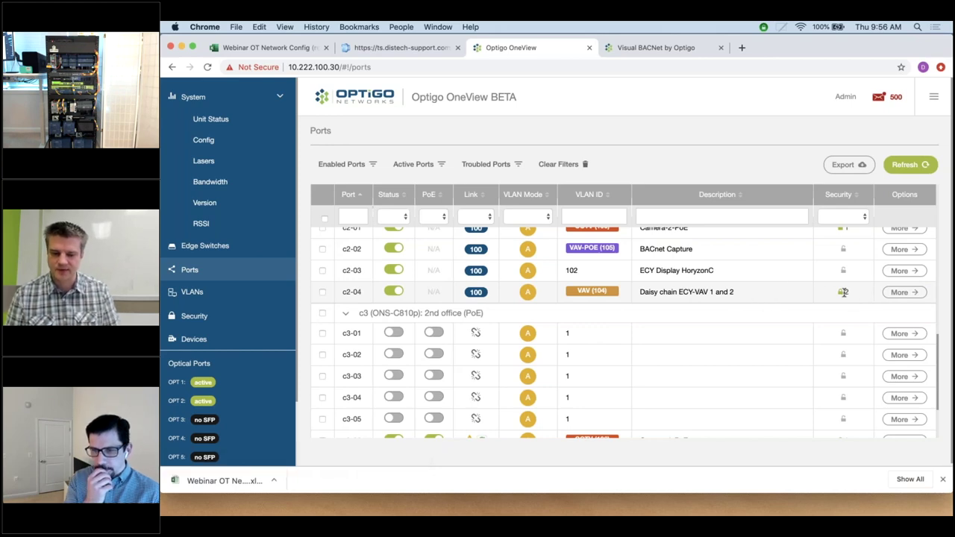
pyautogui.moveTo(840, 296)
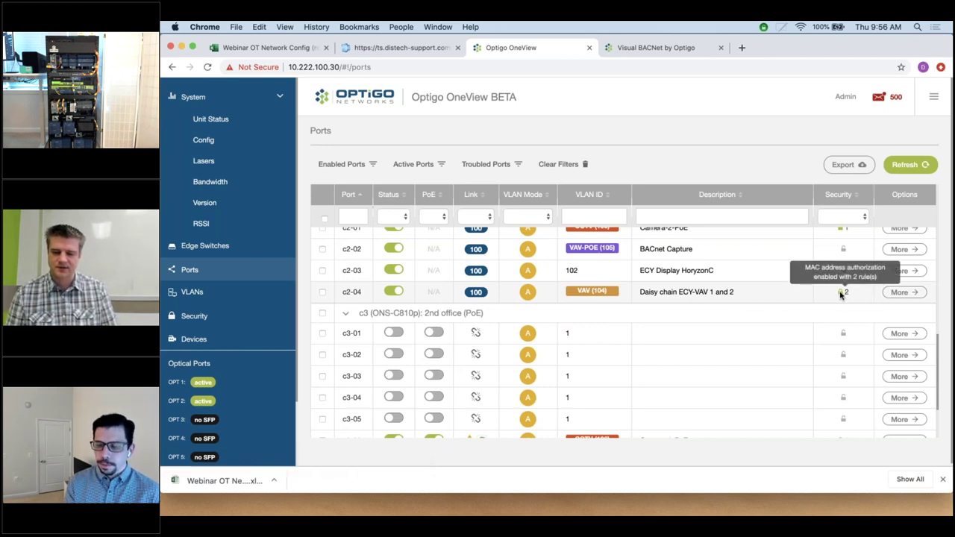
# - Disable the device security rules on port c2-04 and check the port's security status in the port list
pyautogui.click(902, 293)
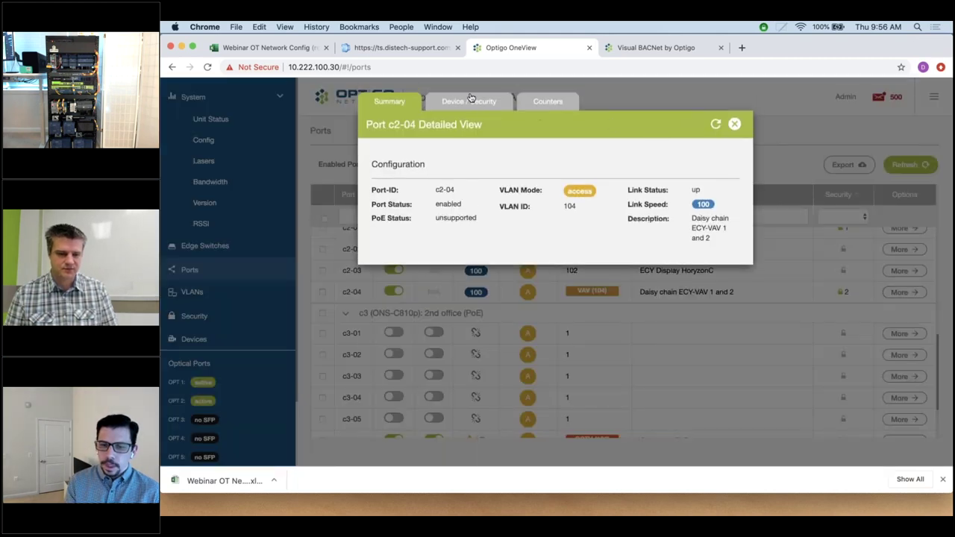
pyautogui.click(469, 102)
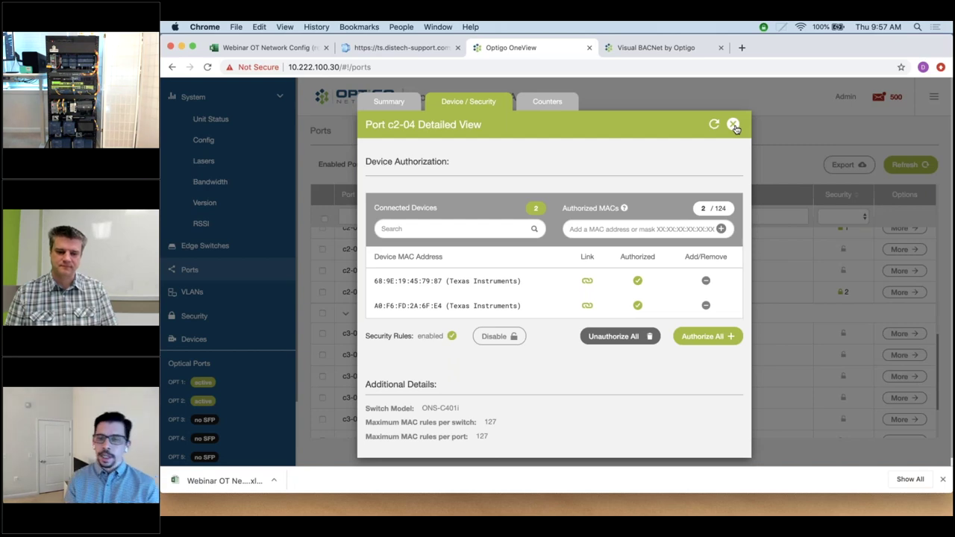
pyautogui.click(502, 337)
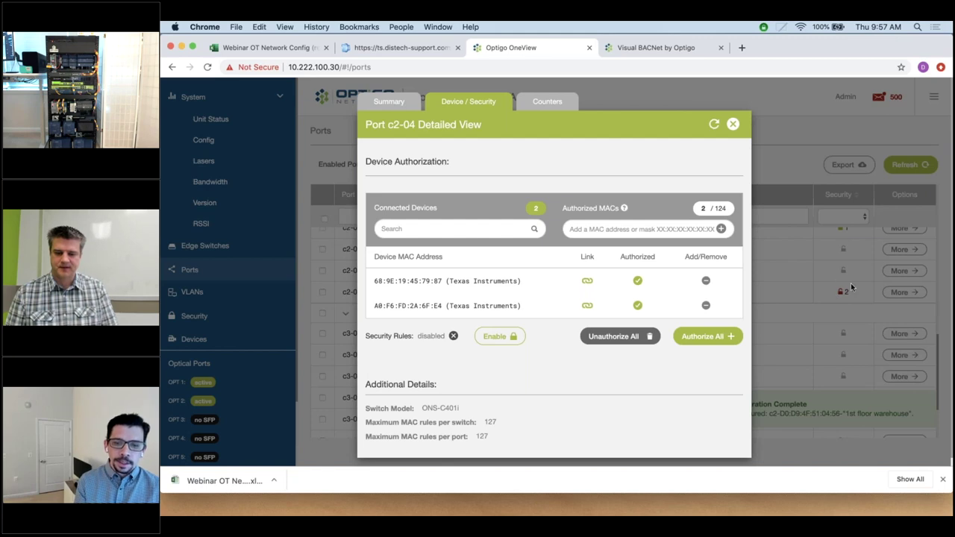
pyautogui.click(733, 124)
pyautogui.moveTo(842, 291)
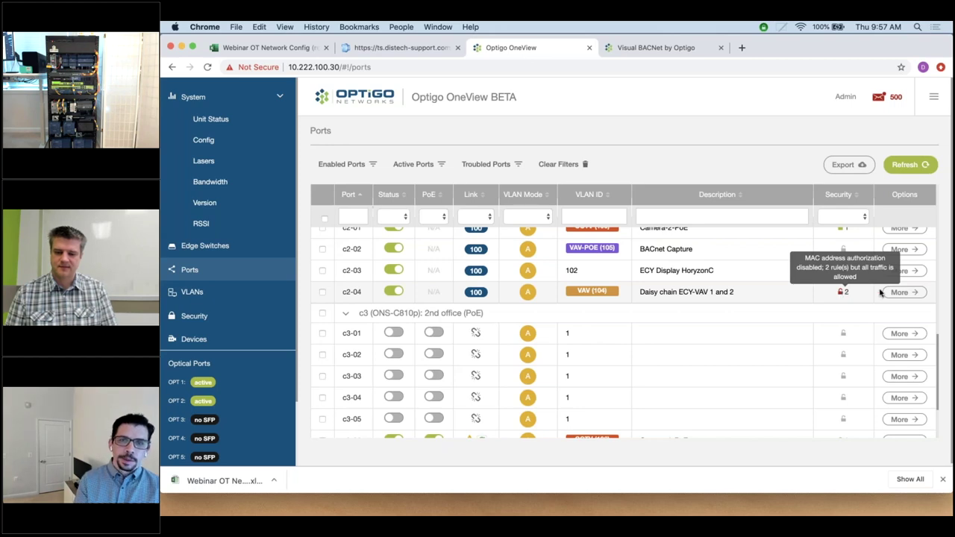
# - Enable the device security rules on port c2-04 again and close its detailed view
pyautogui.click(903, 292)
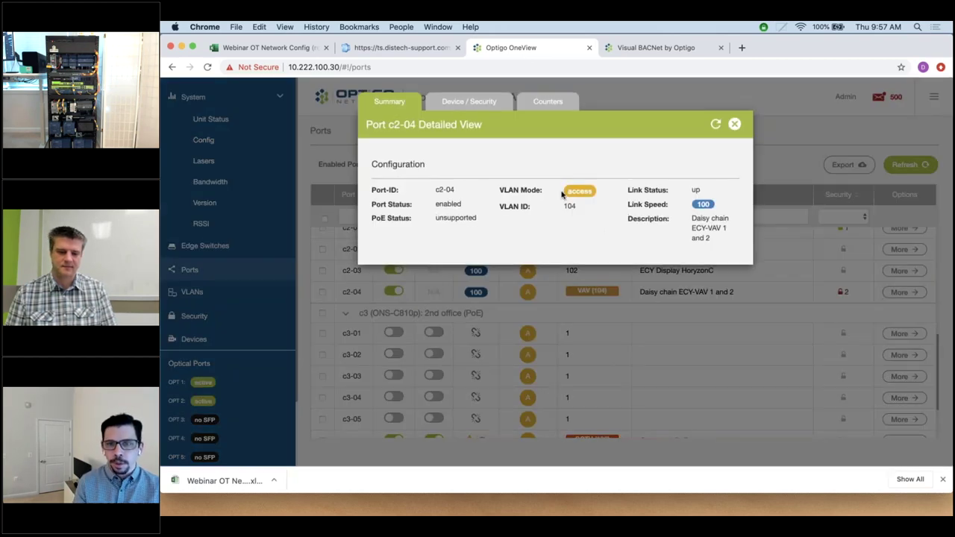
pyautogui.click(458, 104)
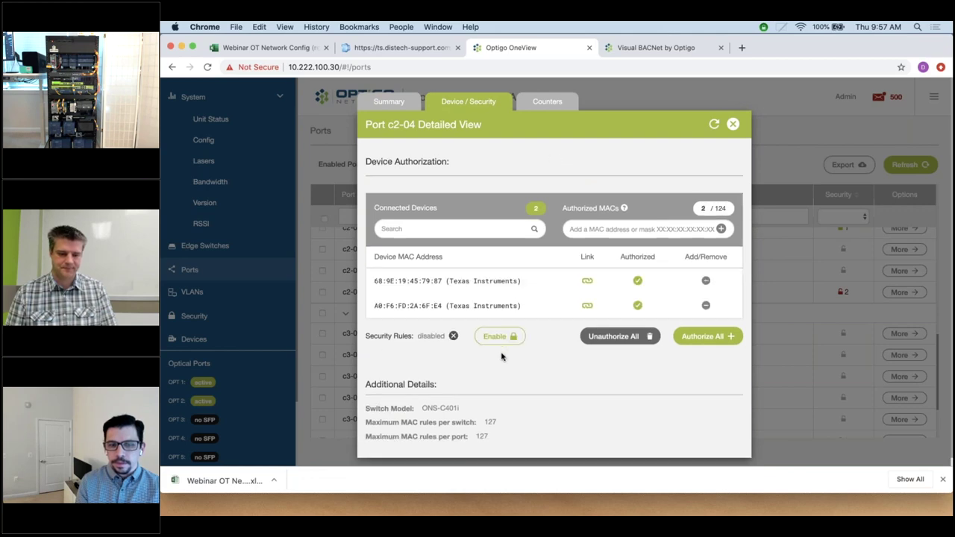
pyautogui.click(496, 336)
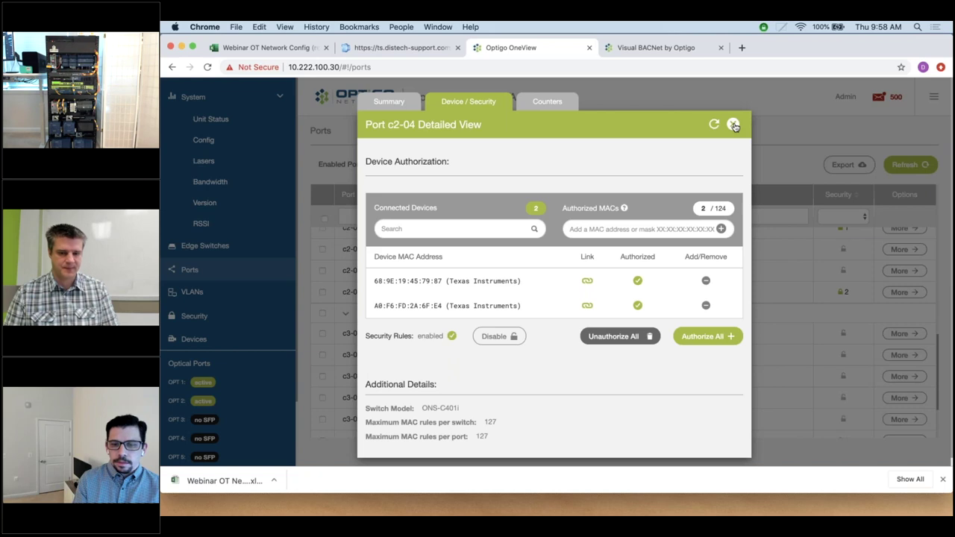
pyautogui.click(734, 126)
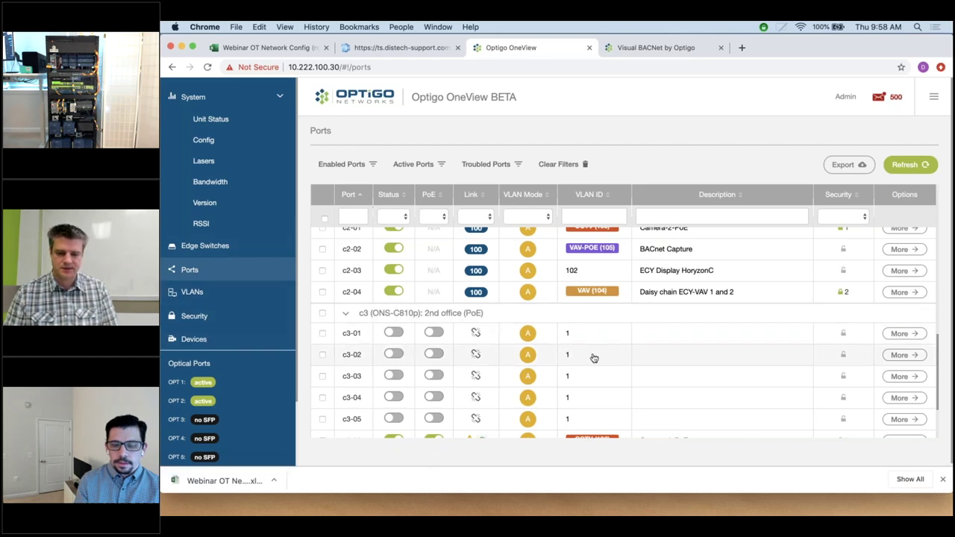
# - Open the OneClick Secure result report and examine the changes made to the c1 switch ports
pyautogui.scroll(10, 681, 345)
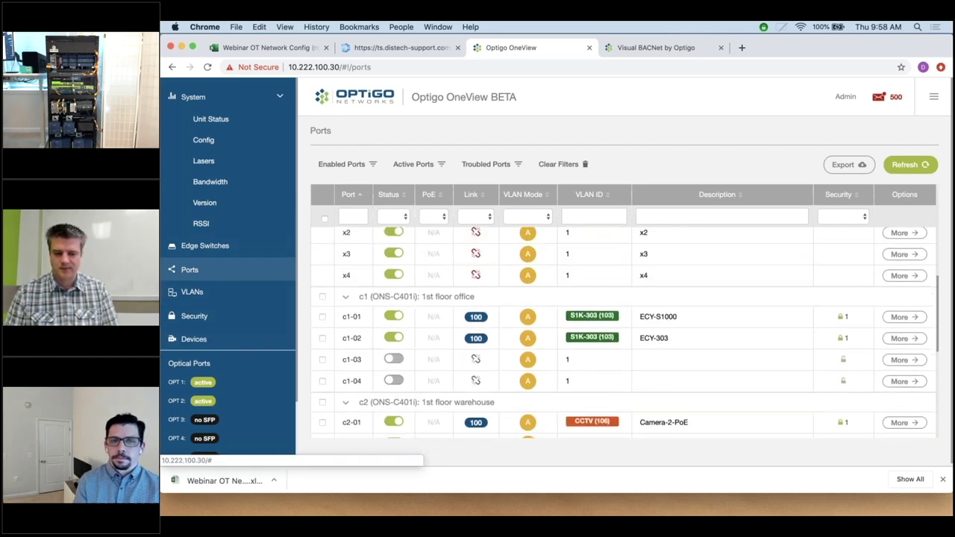
pyautogui.scroll(5, 681, 345)
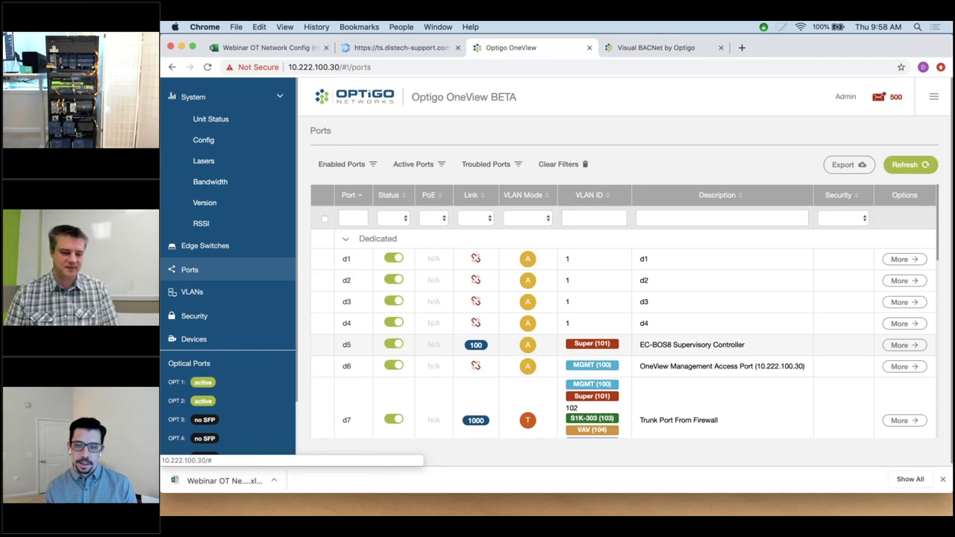
pyautogui.click(194, 318)
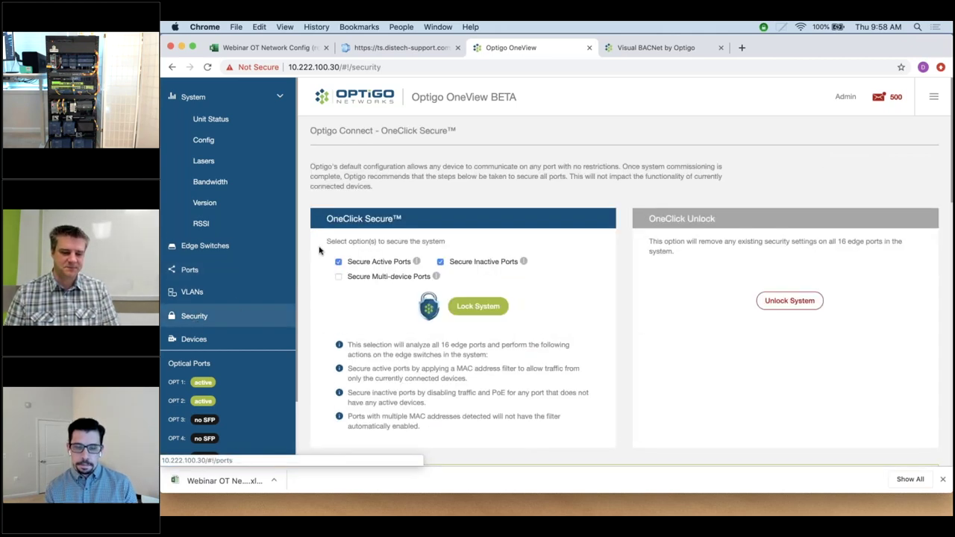
pyautogui.scroll(-6, 319, 250)
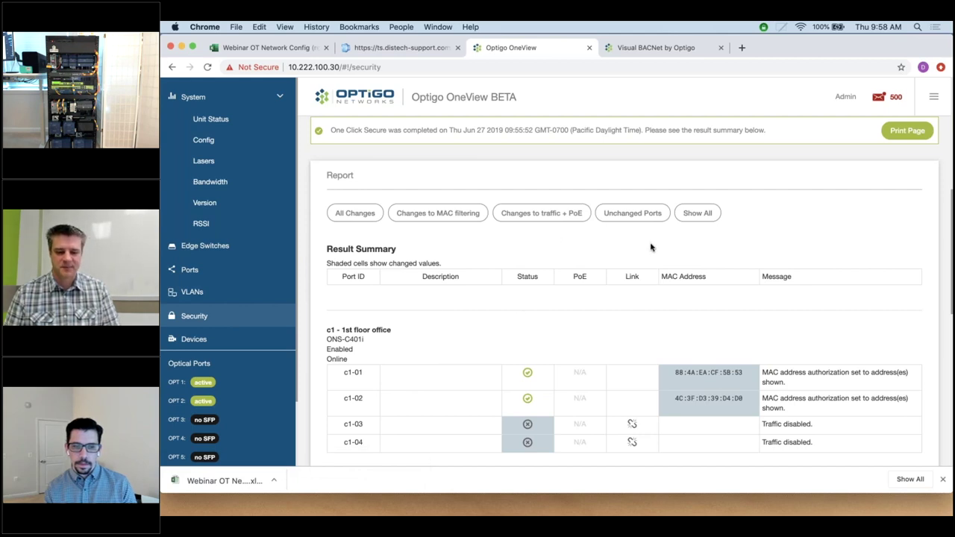
# - Examine the OneClick Secure report's MAC authorization, traffic and PoE changes for the c1, c2 and c3 switch ports
pyautogui.scroll(-5, 651, 247)
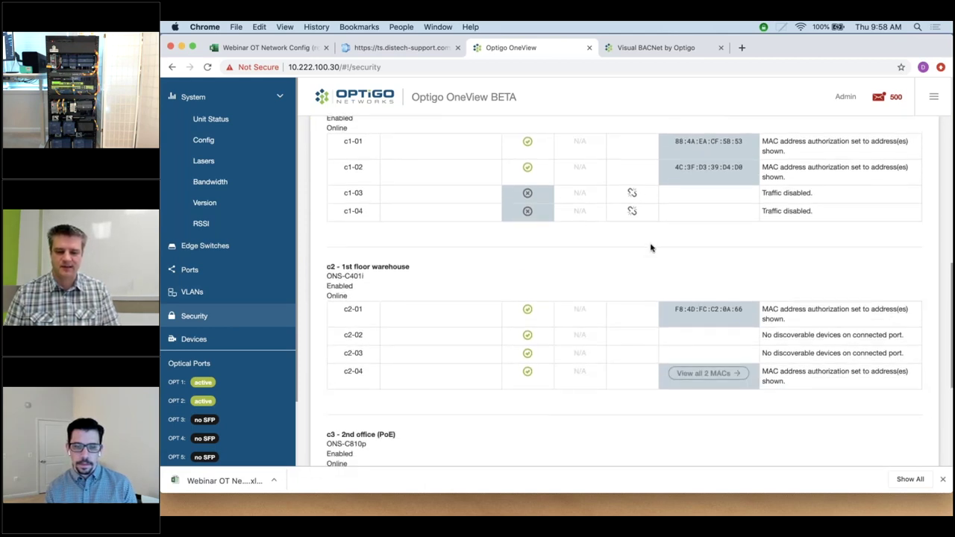
pyautogui.scroll(-5, 651, 248)
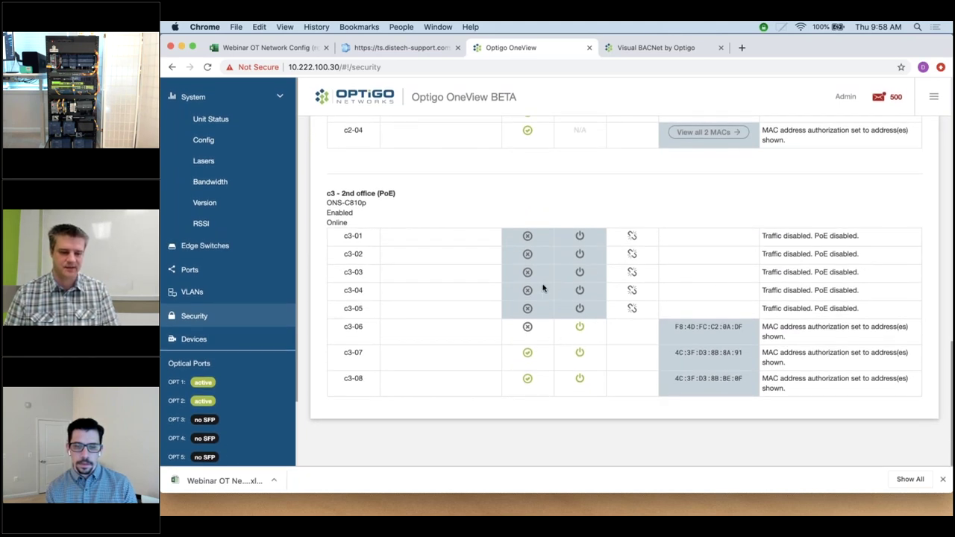
pyautogui.scroll(15, 542, 288)
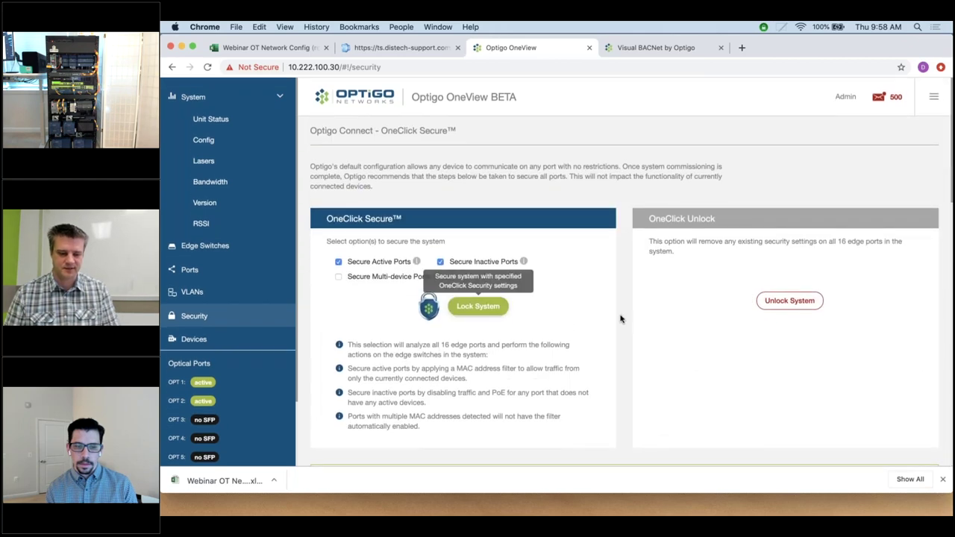
pyautogui.scroll(-8, 612, 314)
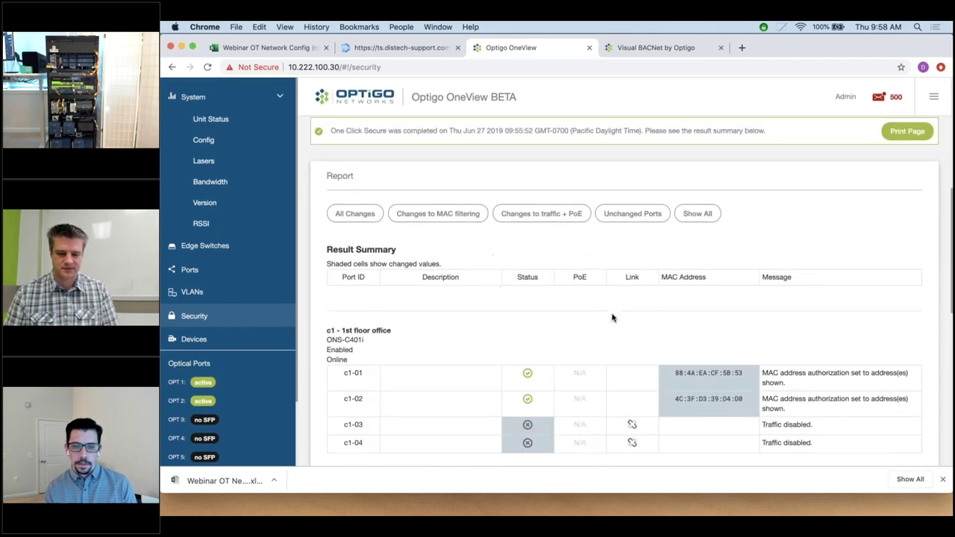
pyautogui.scroll(-2, 612, 318)
pyautogui.scroll(-2, 612, 317)
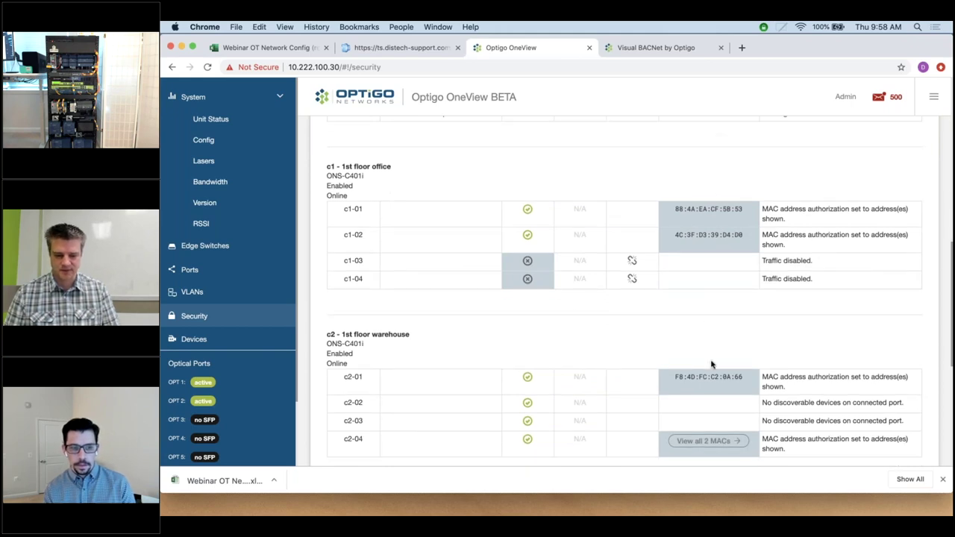
pyautogui.scroll(-6, 713, 380)
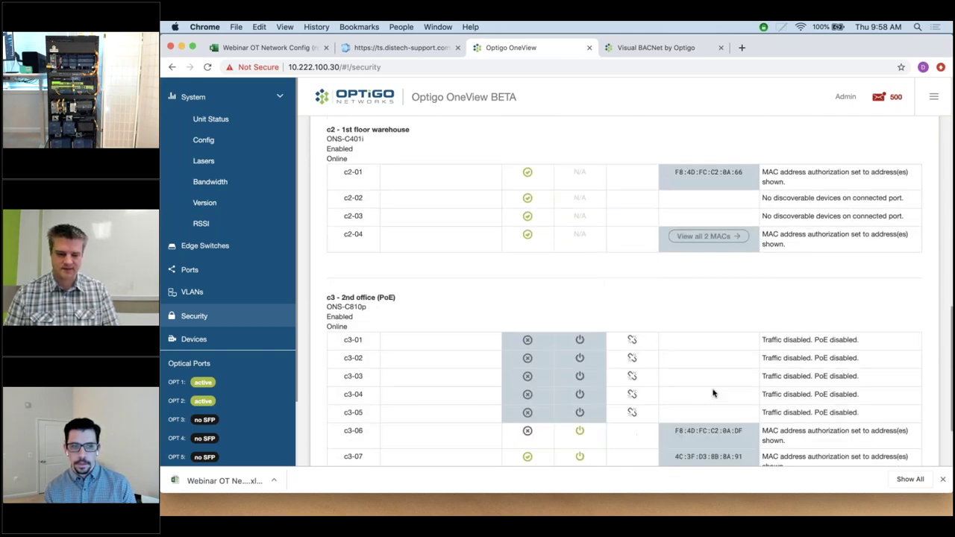
pyautogui.scroll(-2, 715, 403)
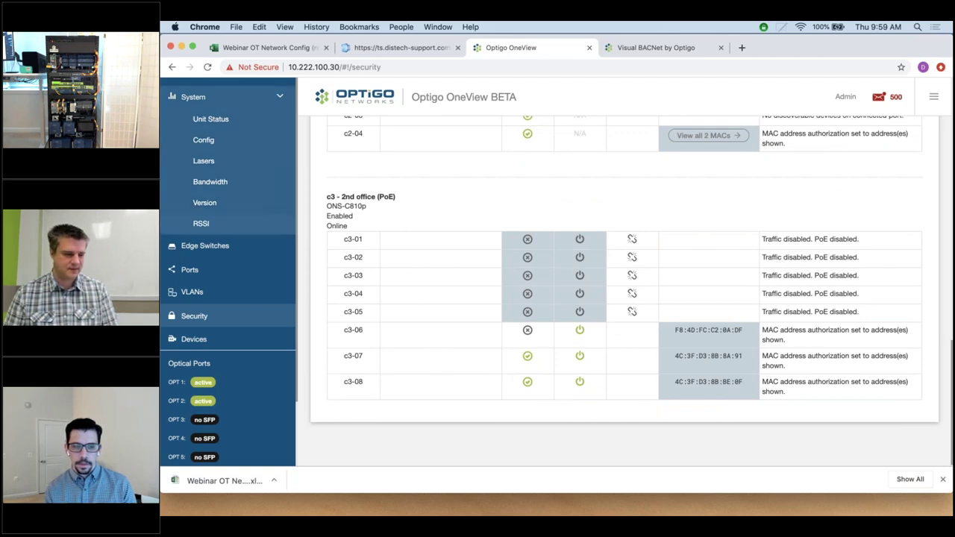
pyautogui.scroll(2, 204, 235)
pyautogui.scroll(10, 204, 235)
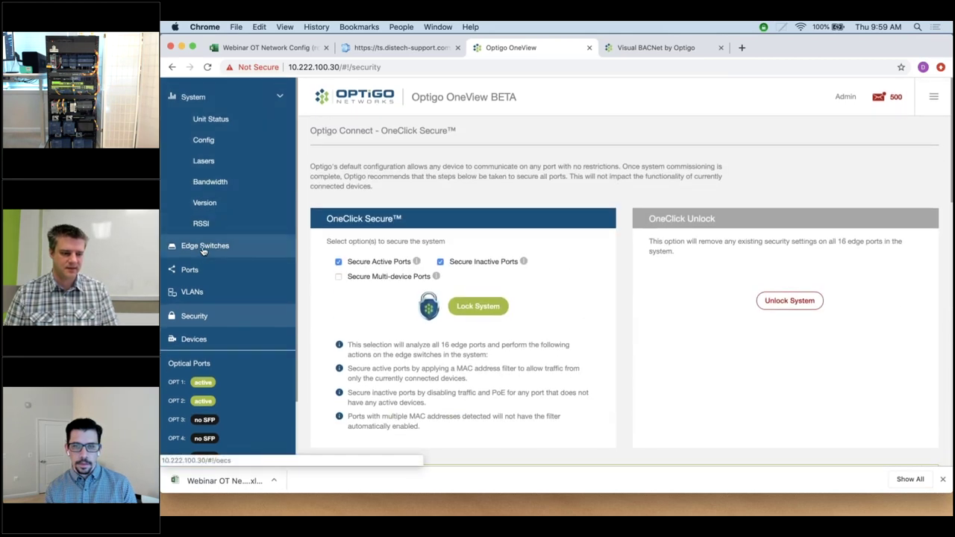
# - View the edge switch list and the dedicated aggregation switch ports, including the firewall trunk port d7
pyautogui.click(202, 246)
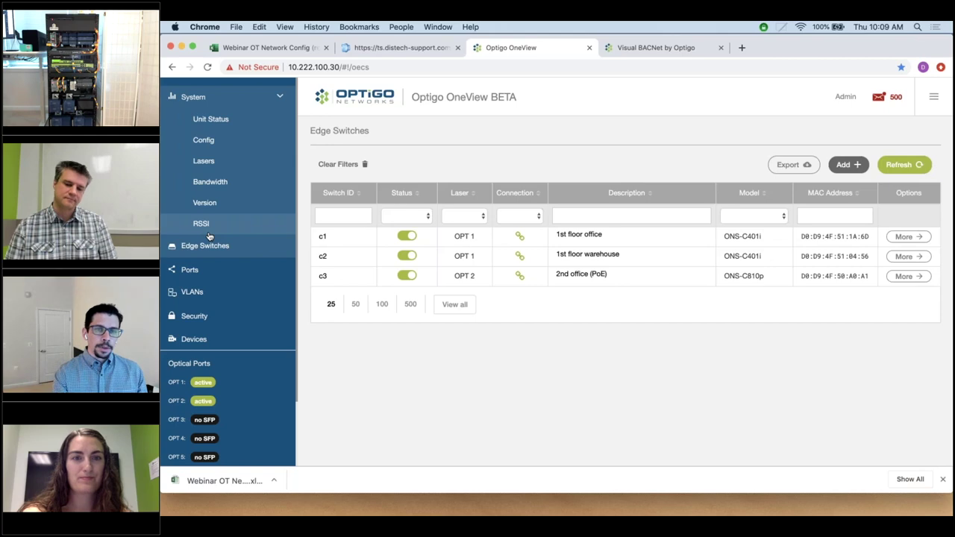
pyautogui.click(190, 274)
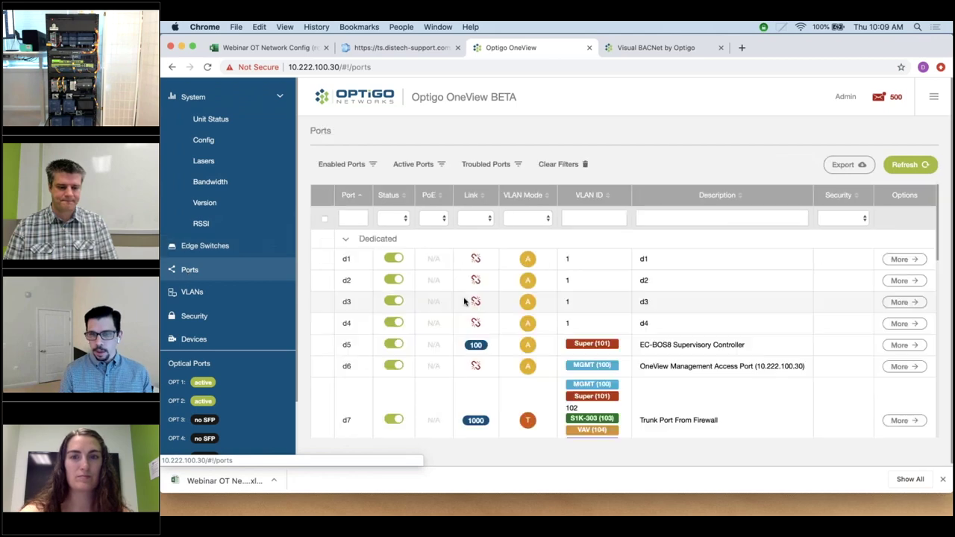
pyautogui.scroll(-3, 465, 301)
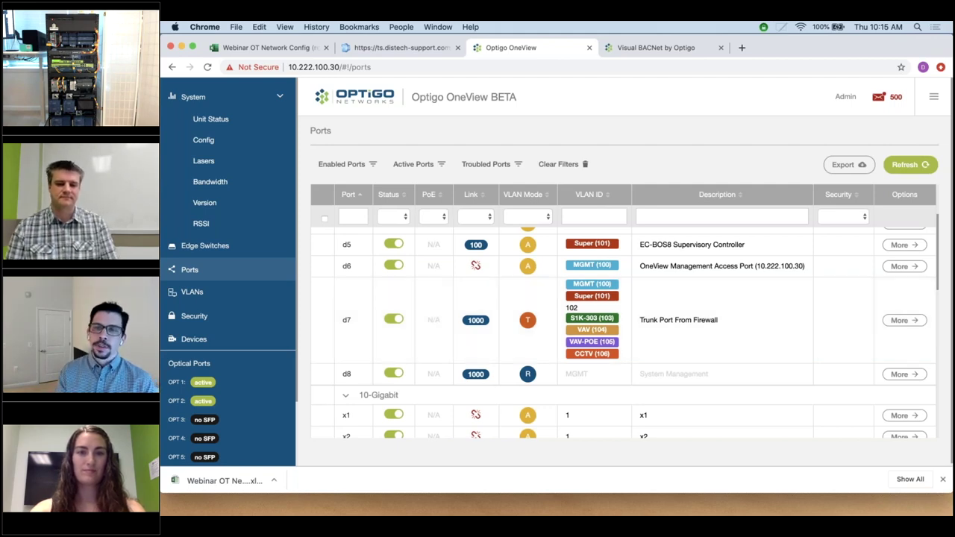
# - View the connection details of the OVPN-8292-S VPN in Viscosity and close them
pyautogui.click(763, 28)
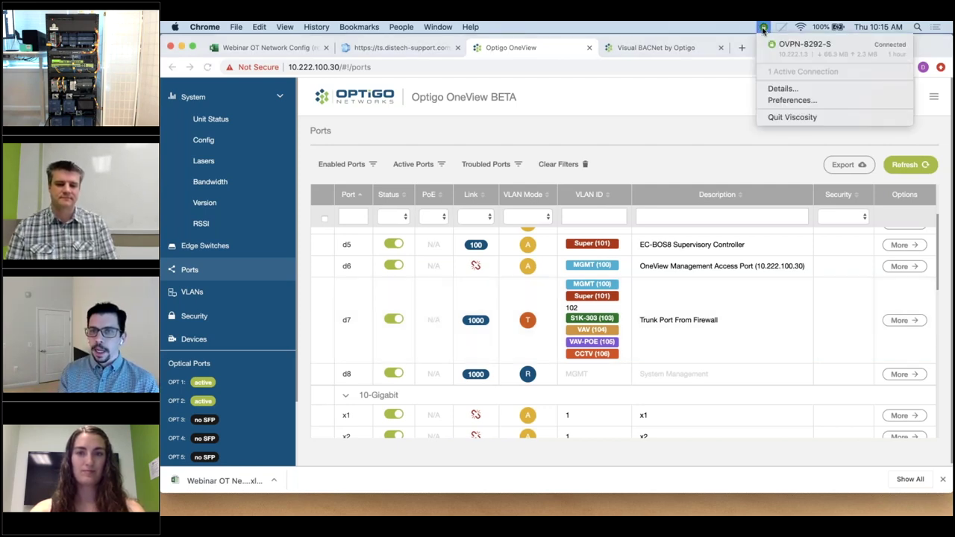
pyautogui.click(780, 90)
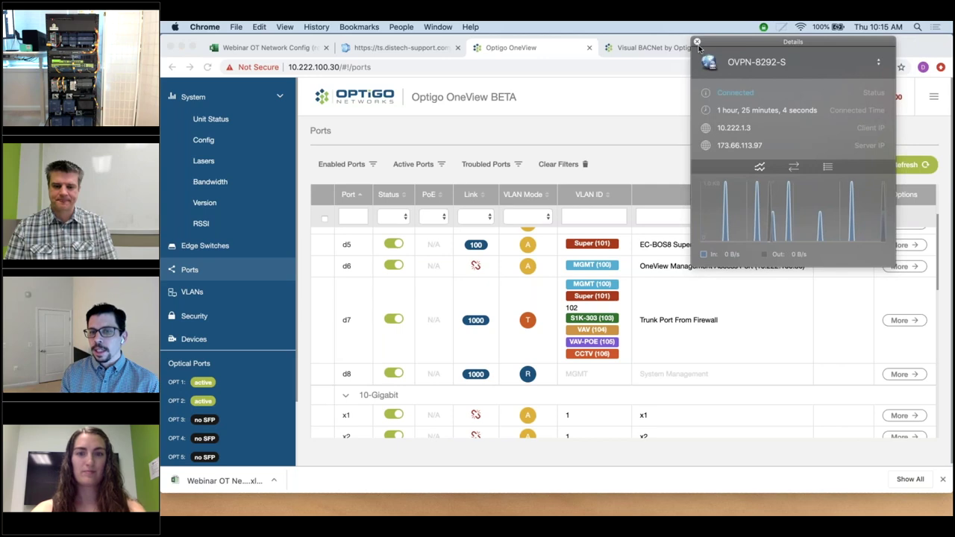
pyautogui.click(698, 43)
# - Inspect the general settings of the OVPN-8292-S connection in the Viscosity preferences and close them without saving
pyautogui.click(763, 28)
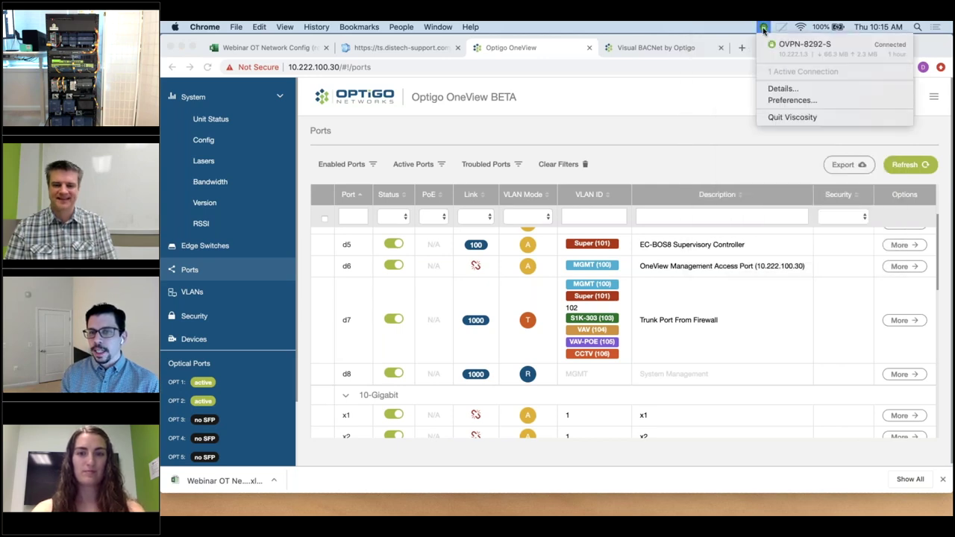
pyautogui.click(781, 101)
pyautogui.click(499, 191)
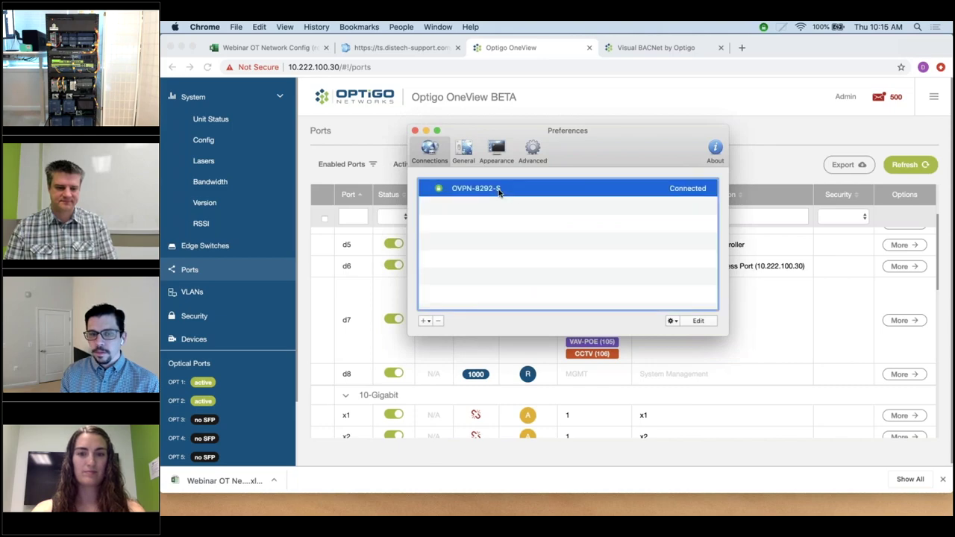
pyautogui.click(698, 321)
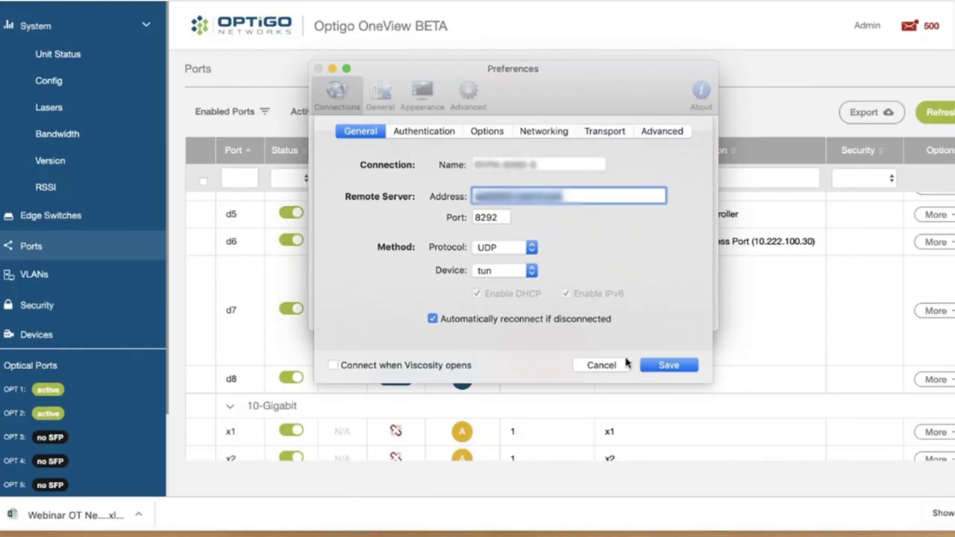
pyautogui.click(605, 364)
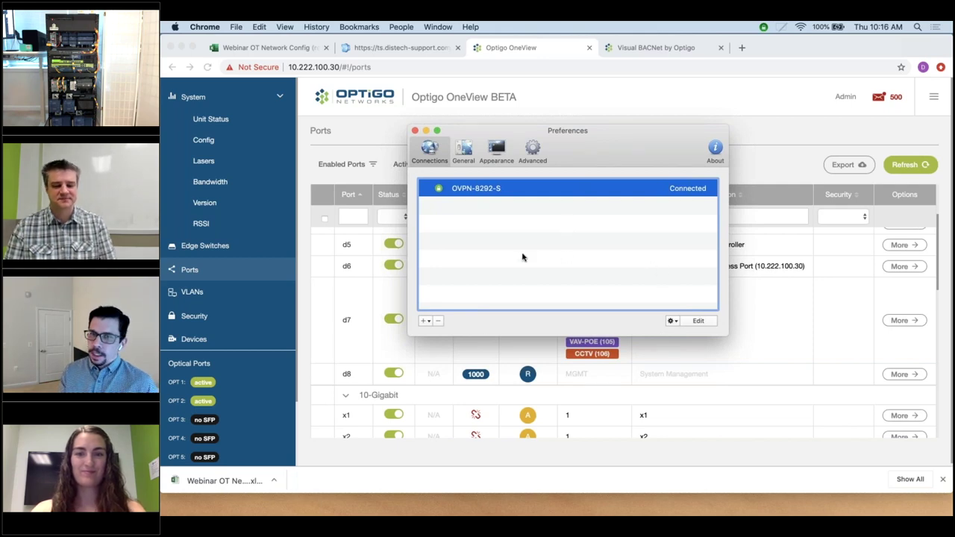
pyautogui.click(415, 131)
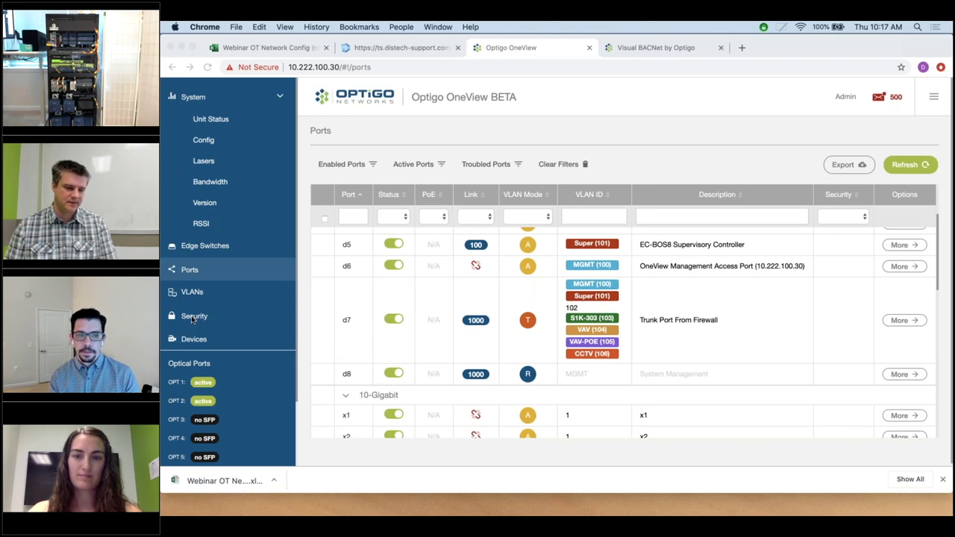
# - Reopen the OneClick Secure report in OneView and review the results for the c1, c2 and c3 switches
pyautogui.scroll(-3, 192, 319)
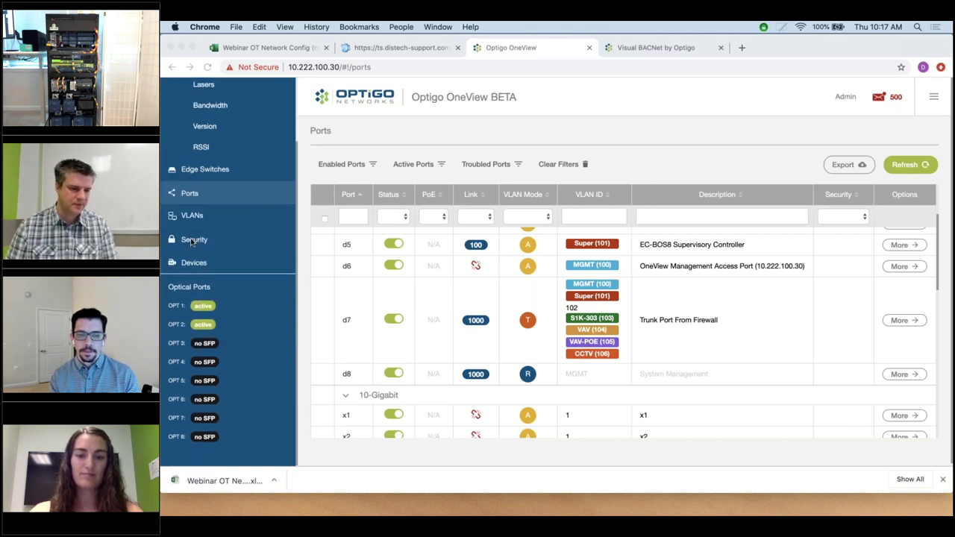
pyautogui.click(198, 244)
pyautogui.click(198, 243)
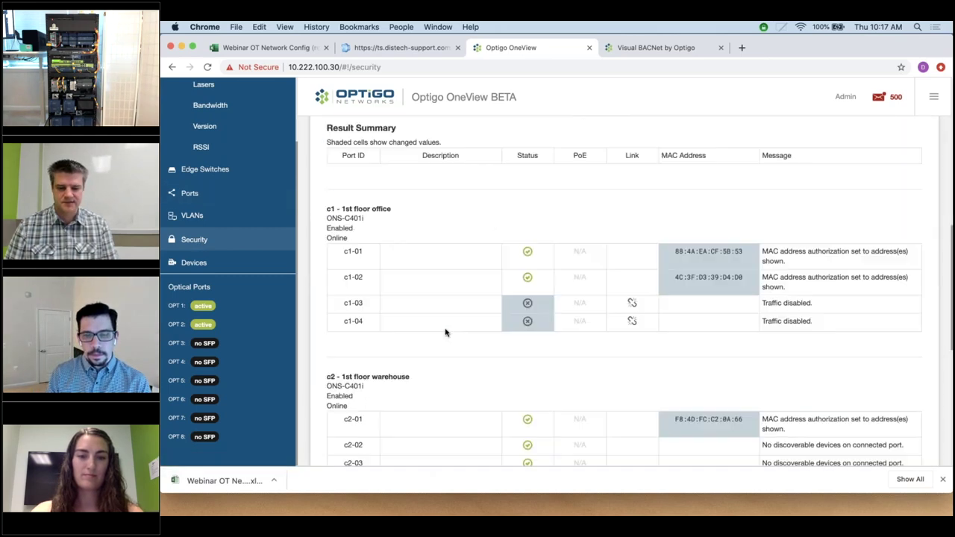
pyautogui.scroll(-2, 568, 313)
pyautogui.scroll(1, 567, 314)
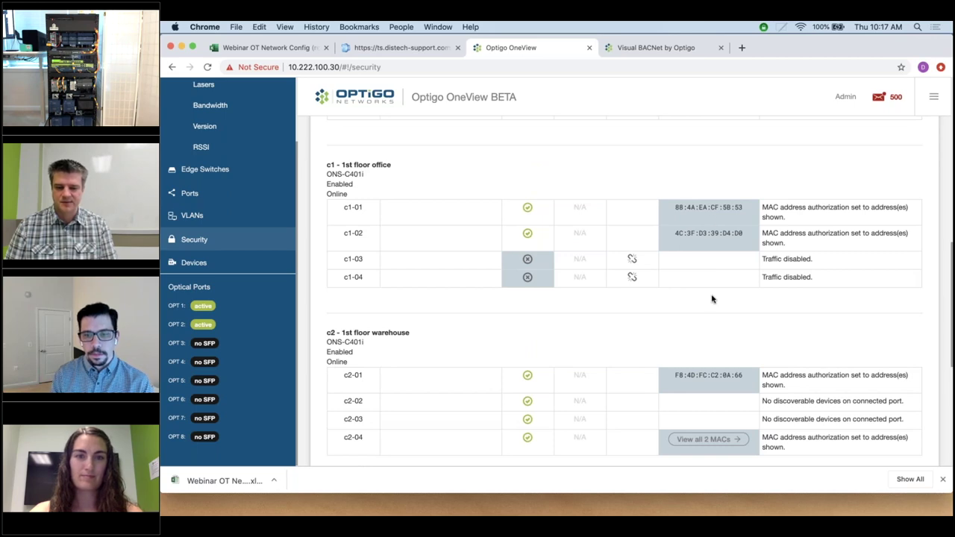
pyautogui.scroll(-2, 713, 299)
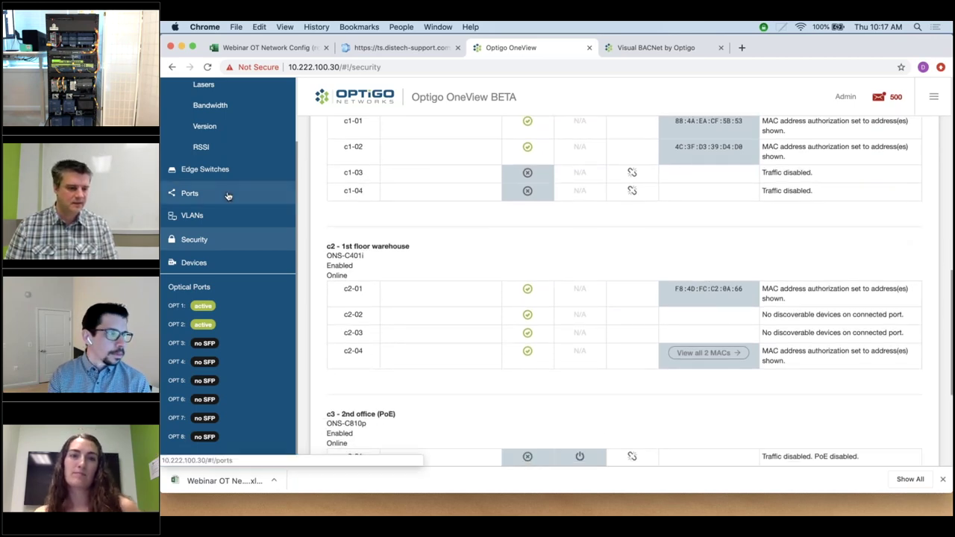
pyautogui.scroll(3, 228, 196)
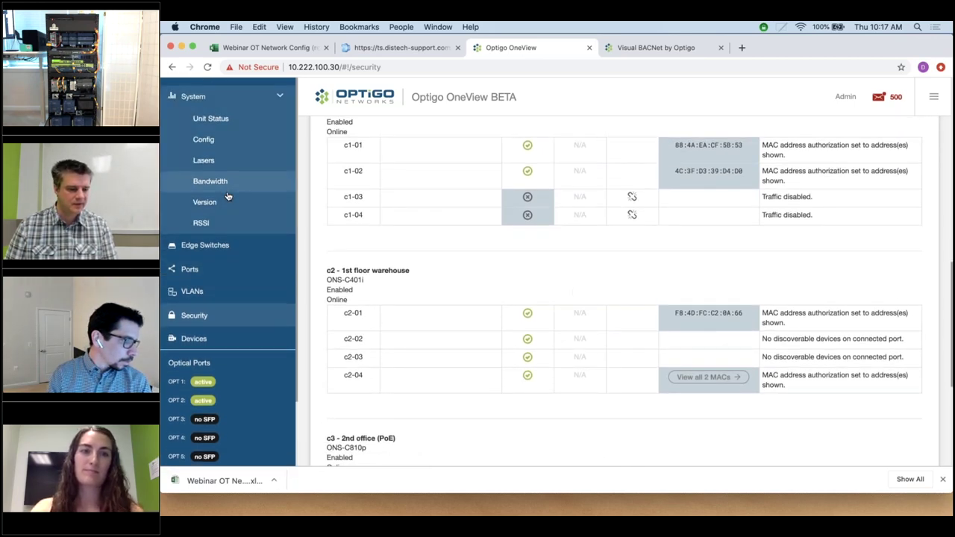
pyautogui.scroll(-5, 228, 195)
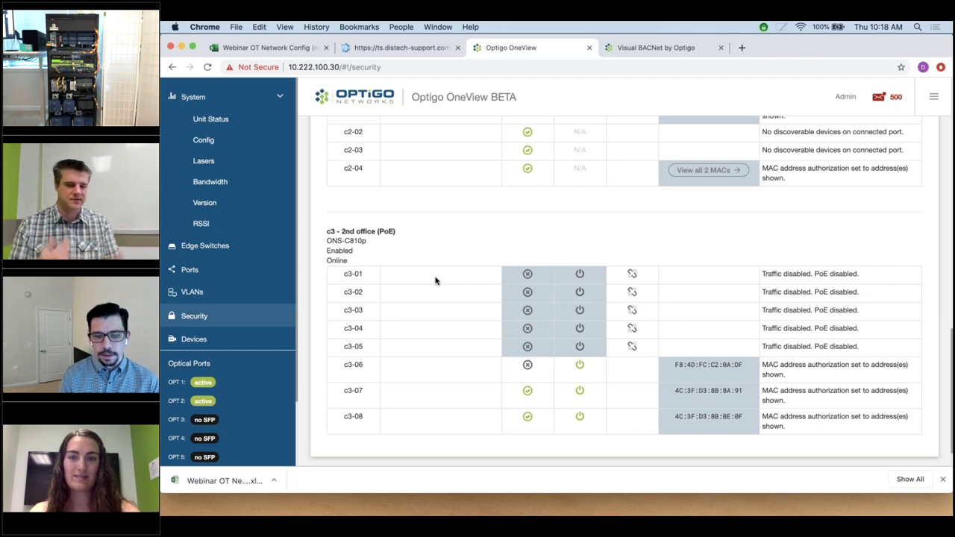
# - Check the controller list in the Distech remote session and generate the system configuration and status report in OneView
pyautogui.click(376, 48)
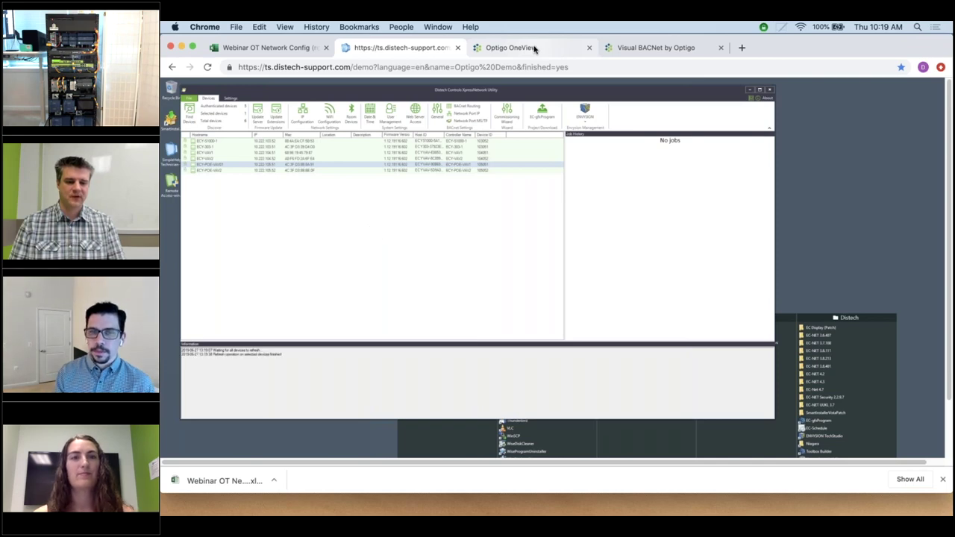
pyautogui.click(532, 48)
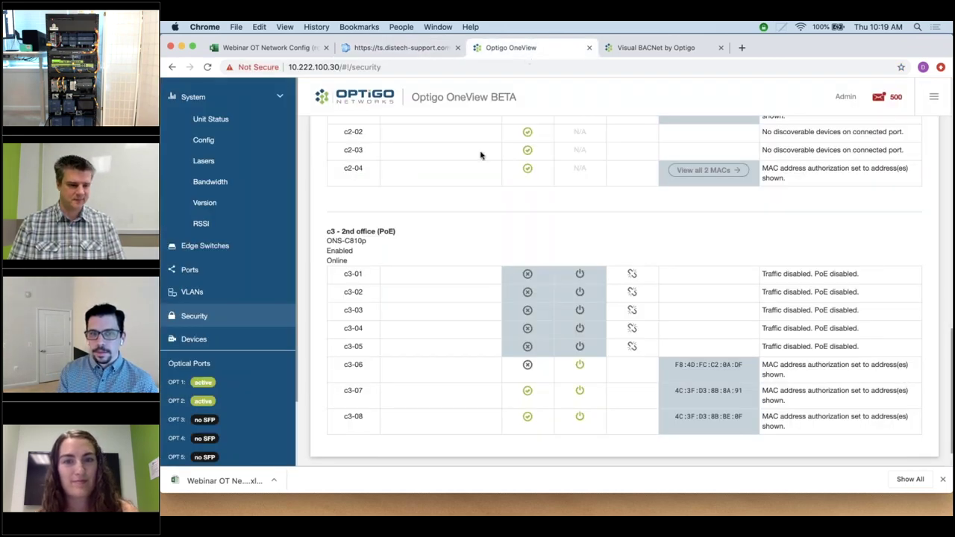
pyautogui.click(936, 101)
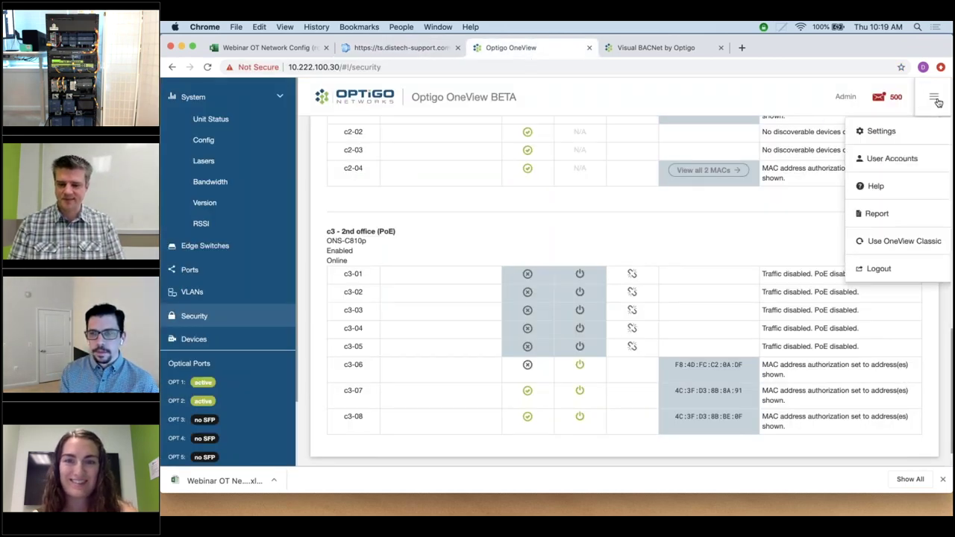
pyautogui.click(876, 215)
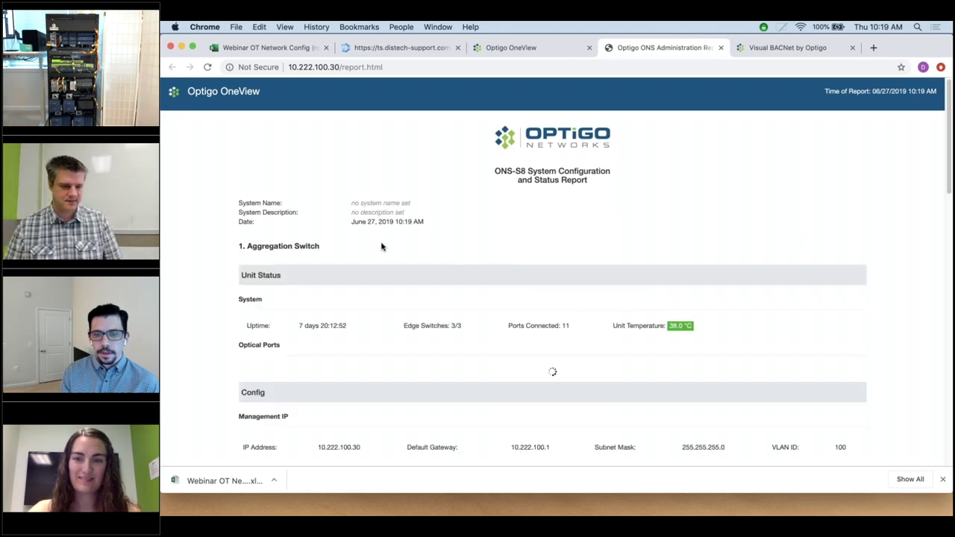
# - Examine the system report's aggregation switch, edge switch, port security and authorized device sections
pyautogui.scroll(-2, 381, 246)
pyautogui.scroll(-6, 381, 247)
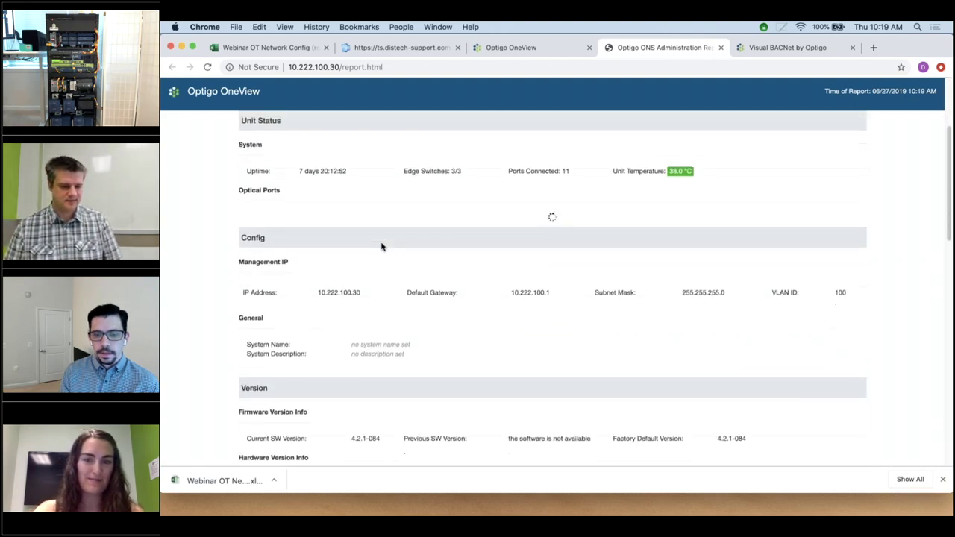
pyautogui.scroll(-7, 381, 246)
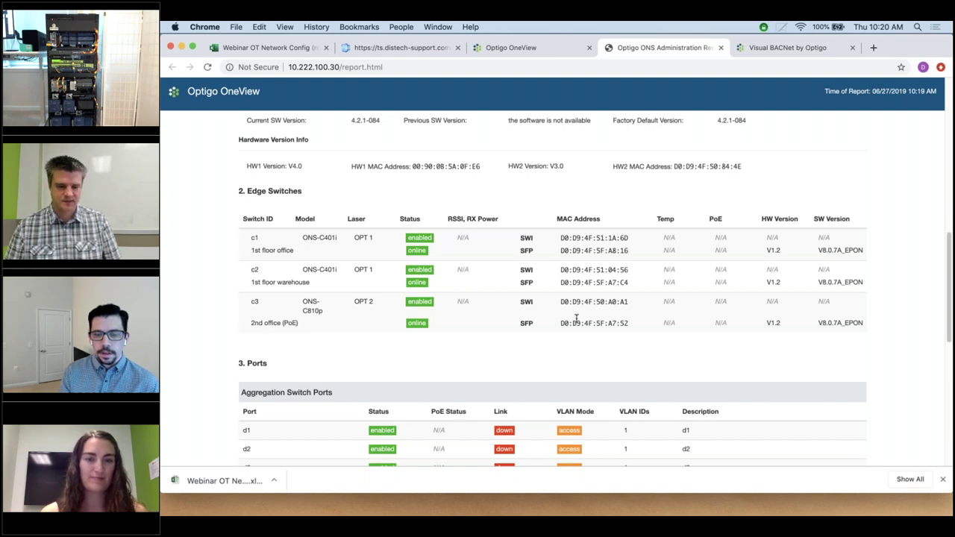
pyautogui.scroll(-10, 576, 319)
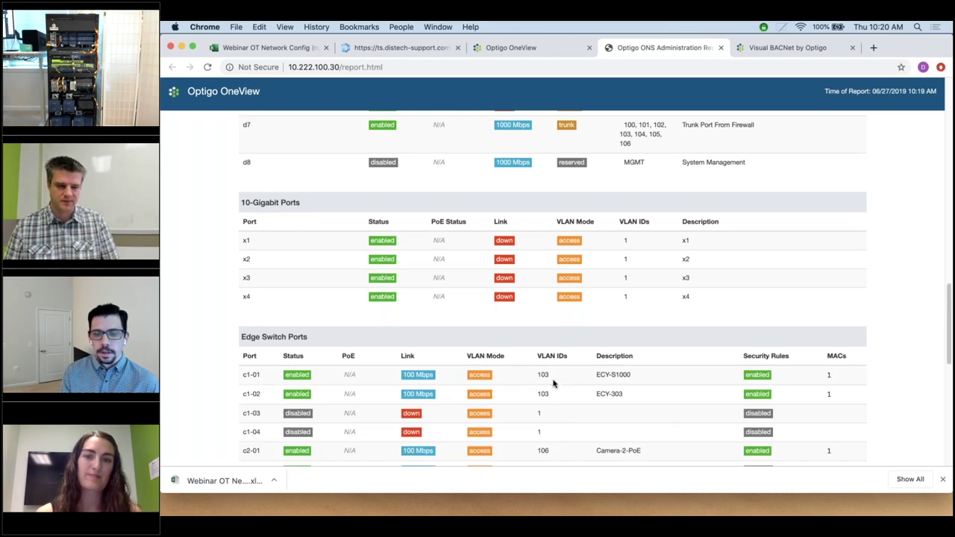
pyautogui.scroll(-8, 552, 383)
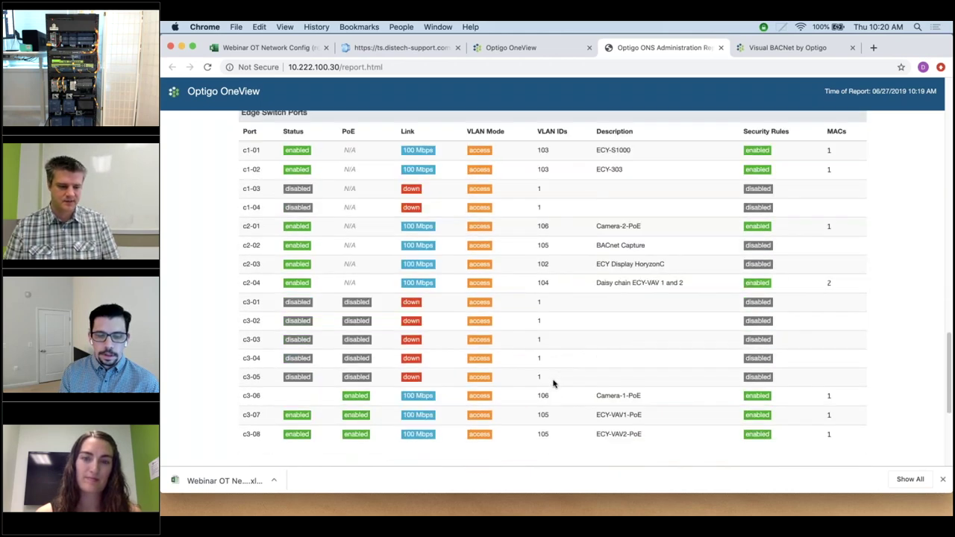
pyautogui.scroll(-2, 553, 382)
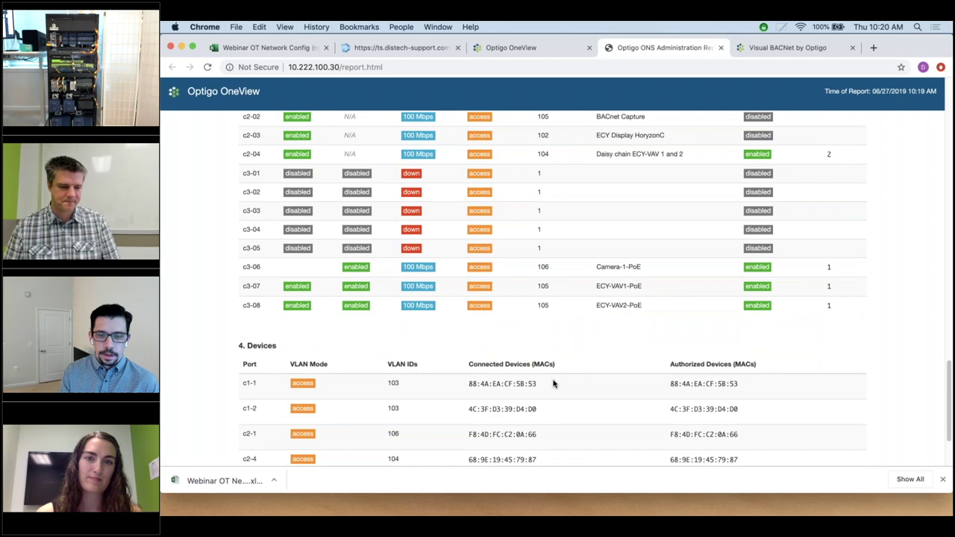
pyautogui.scroll(-3, 553, 383)
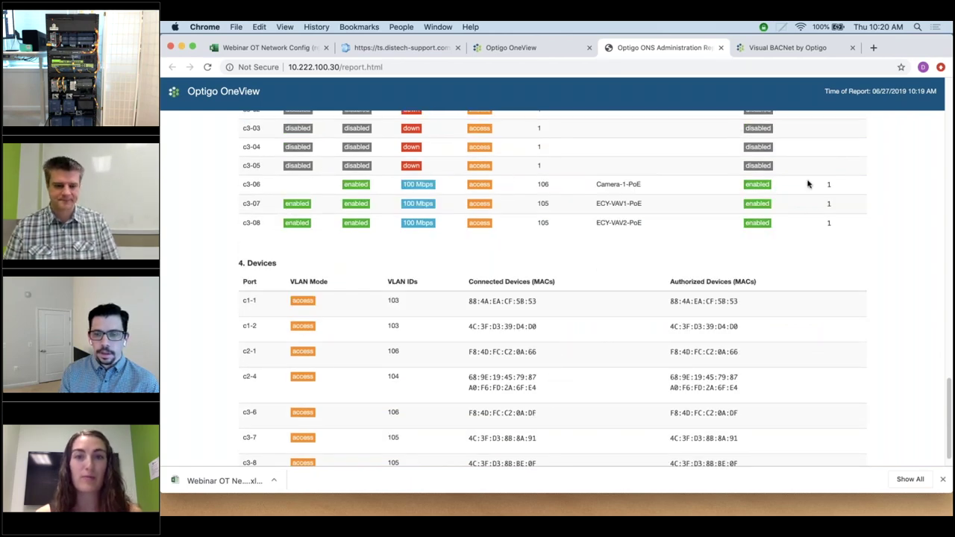
pyautogui.scroll(10, 811, 203)
pyautogui.scroll(10, 811, 203)
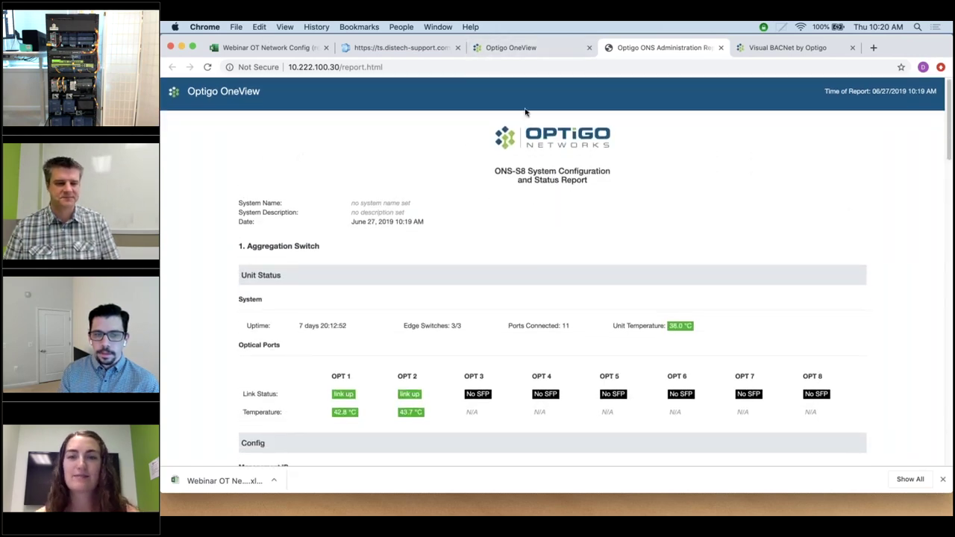
# - Return to OneView, look over the dedicated ports in the port list and collapse the System navigation group
pyautogui.click(527, 49)
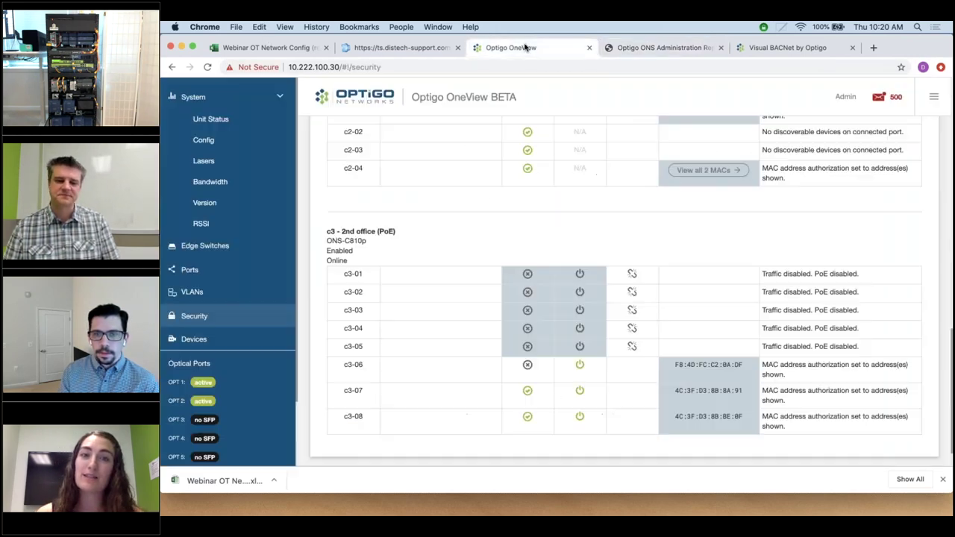
pyautogui.click(190, 277)
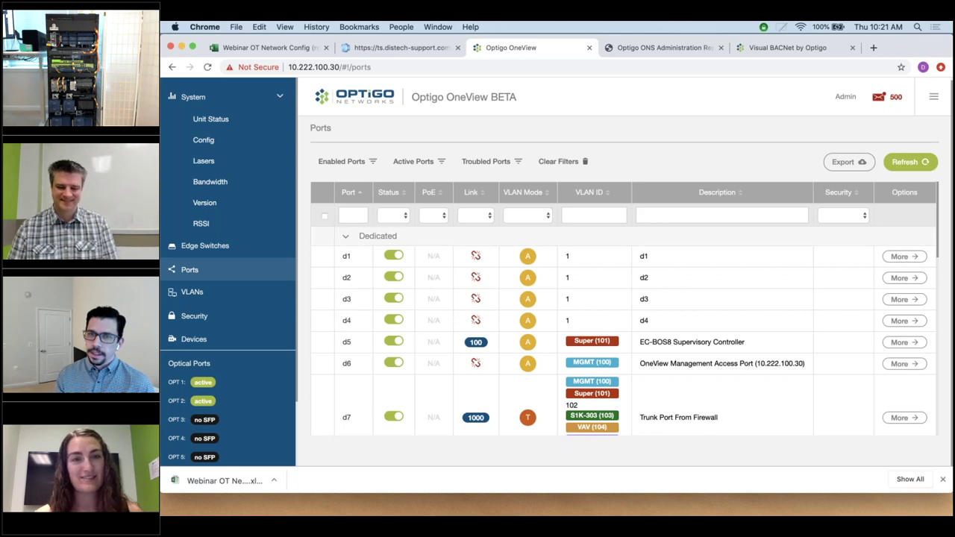
pyautogui.scroll(-2, 795, 256)
pyautogui.scroll(-1, 623, 329)
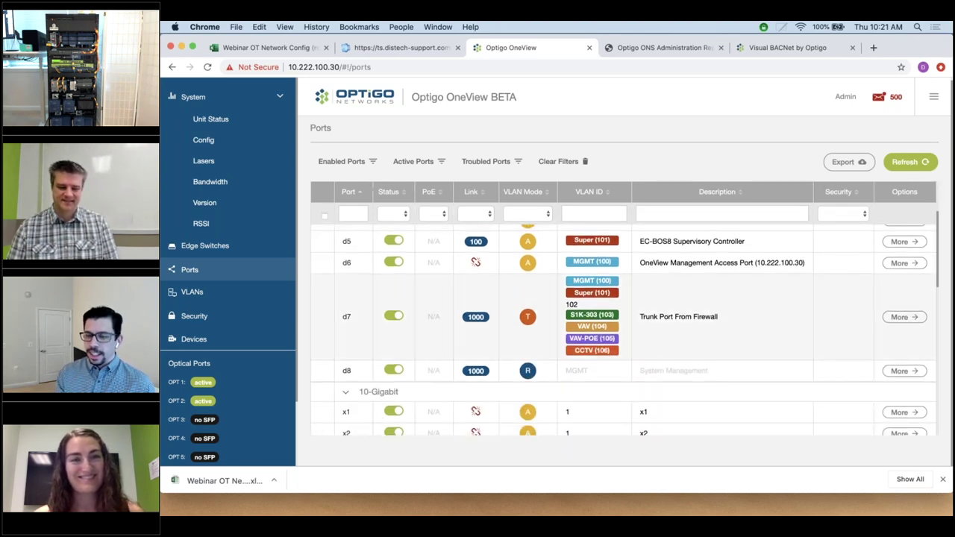
pyautogui.scroll(3, 723, 309)
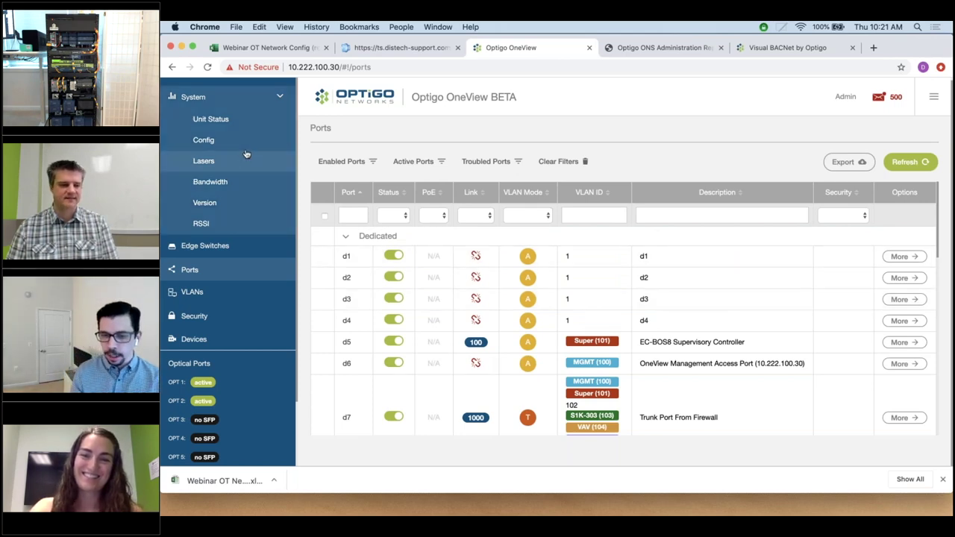
pyautogui.click(280, 97)
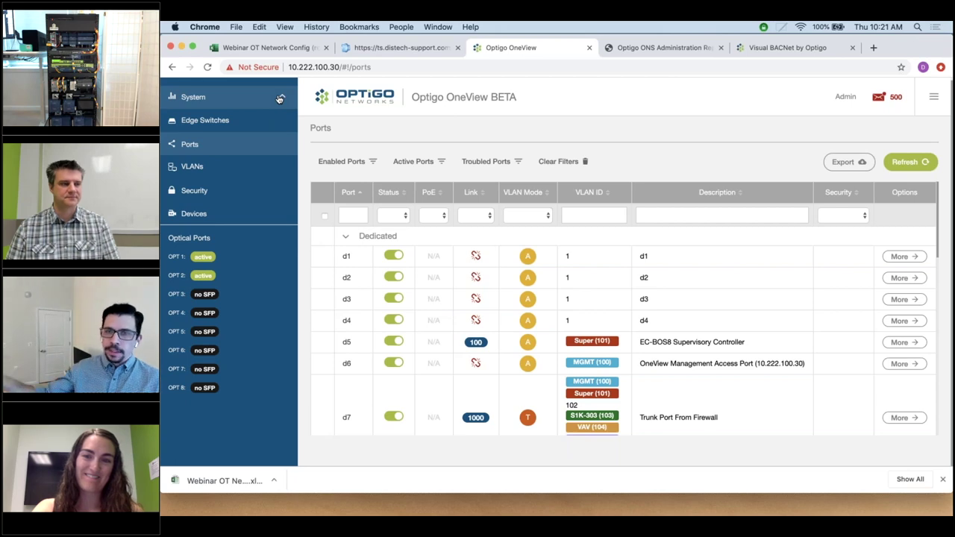